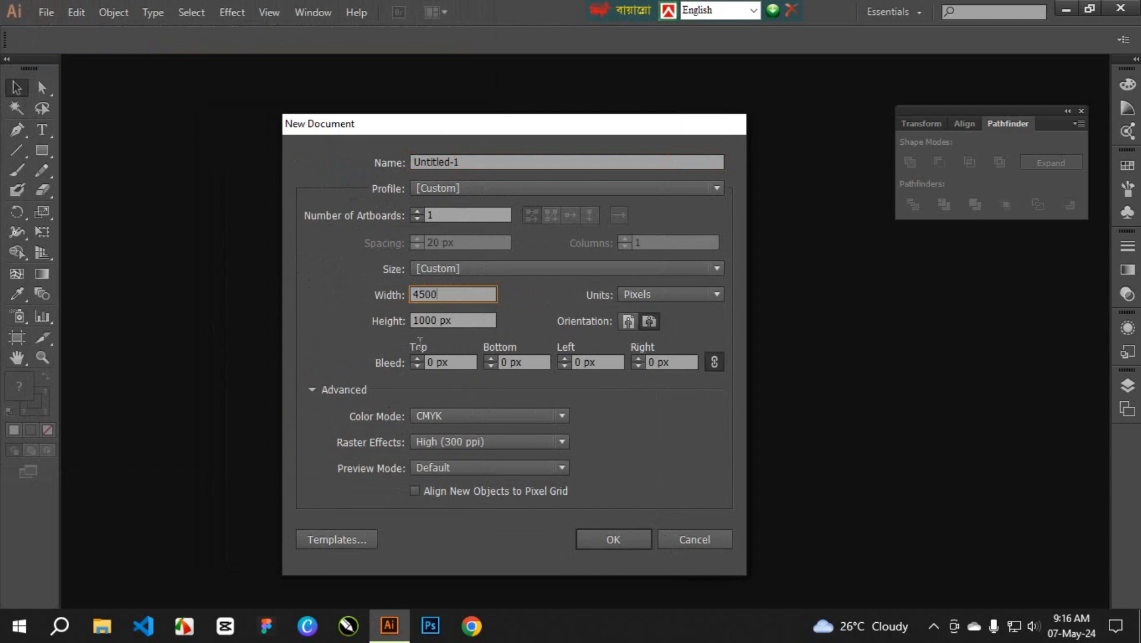
# Set the new document's height to 5400 px and create the 4500 px wide CMYK document.
pyautogui.press('Tab')
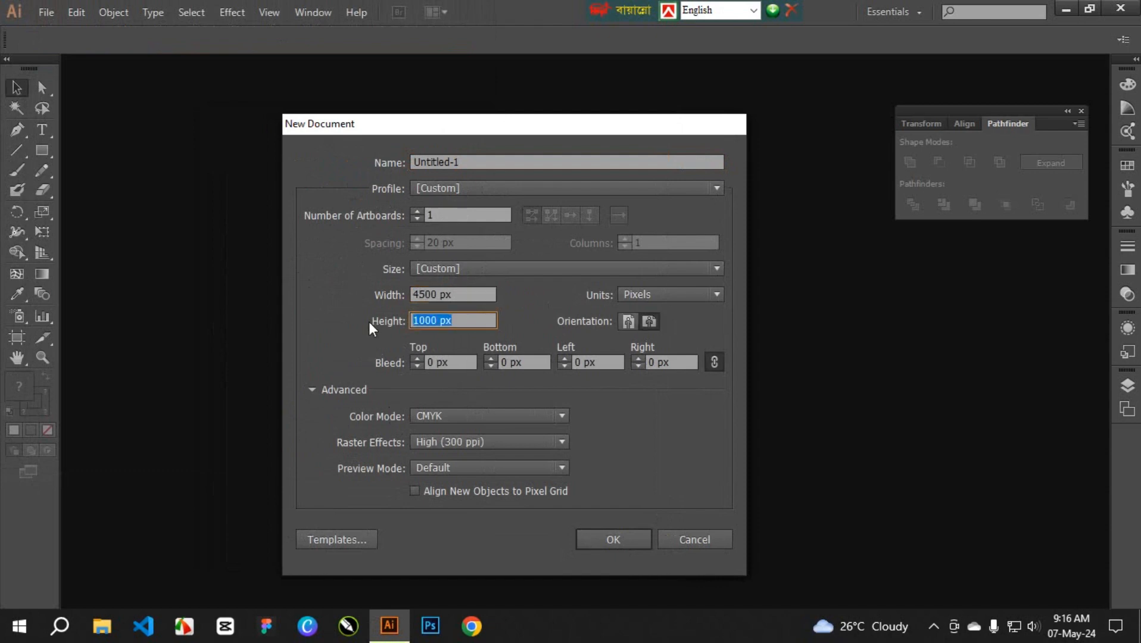
pyautogui.write('5400')
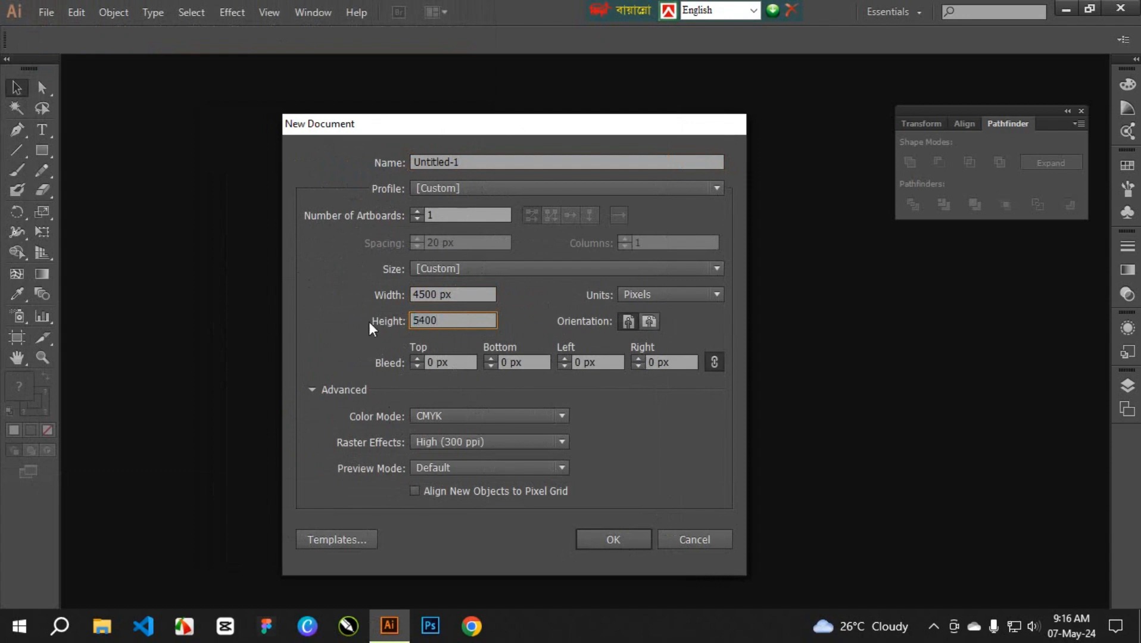
pyautogui.click(486, 297)
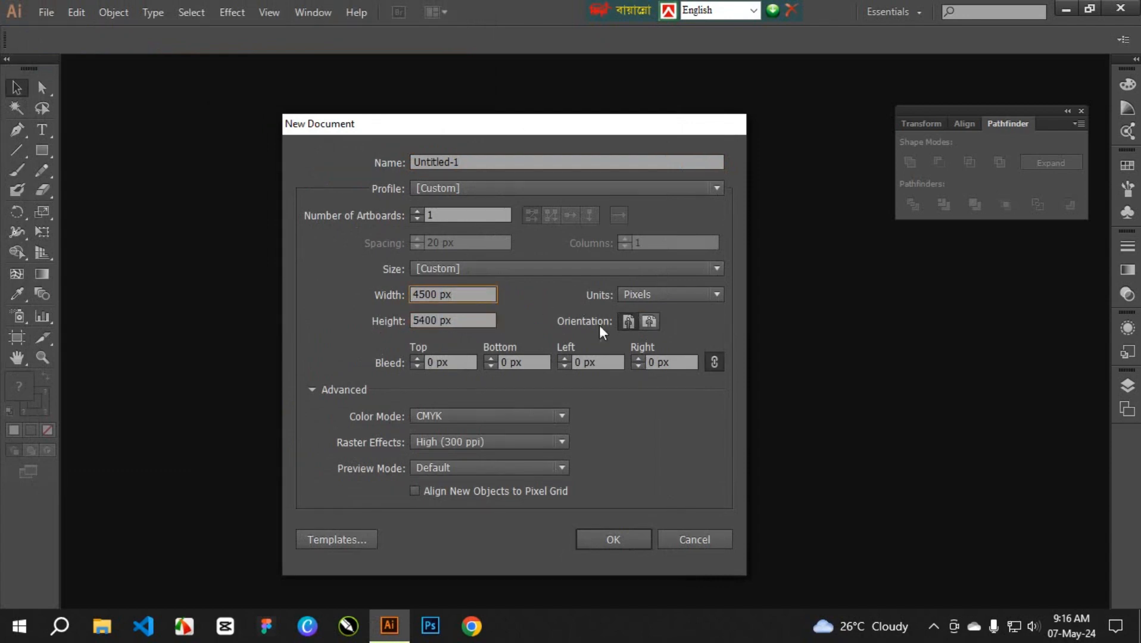
pyautogui.click(496, 416)
pyautogui.click(495, 417)
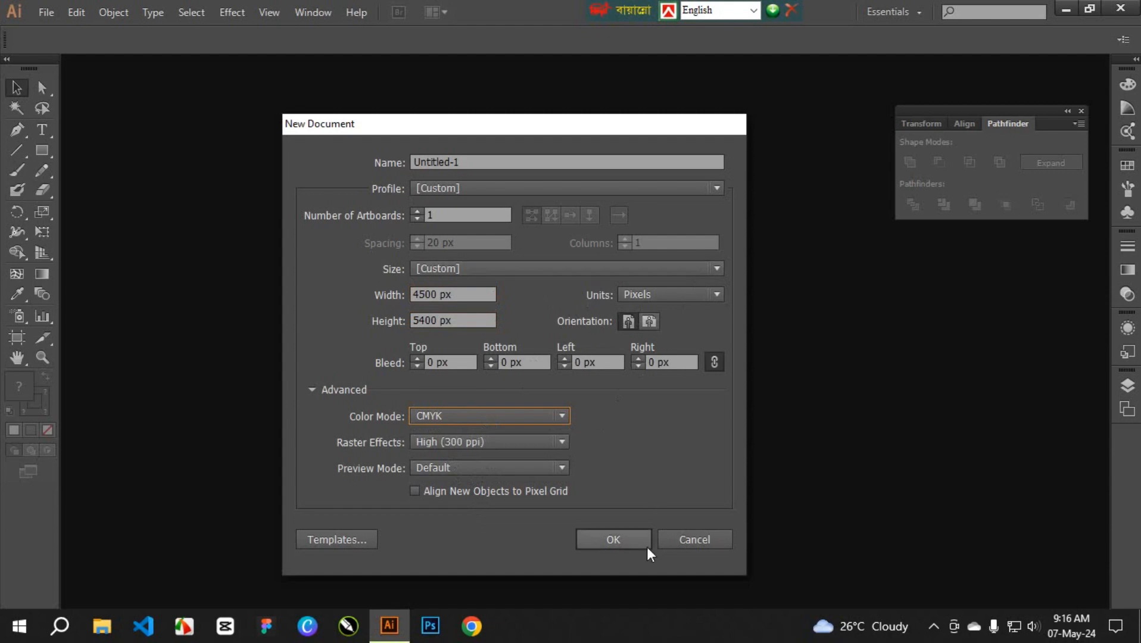
pyautogui.click(610, 537)
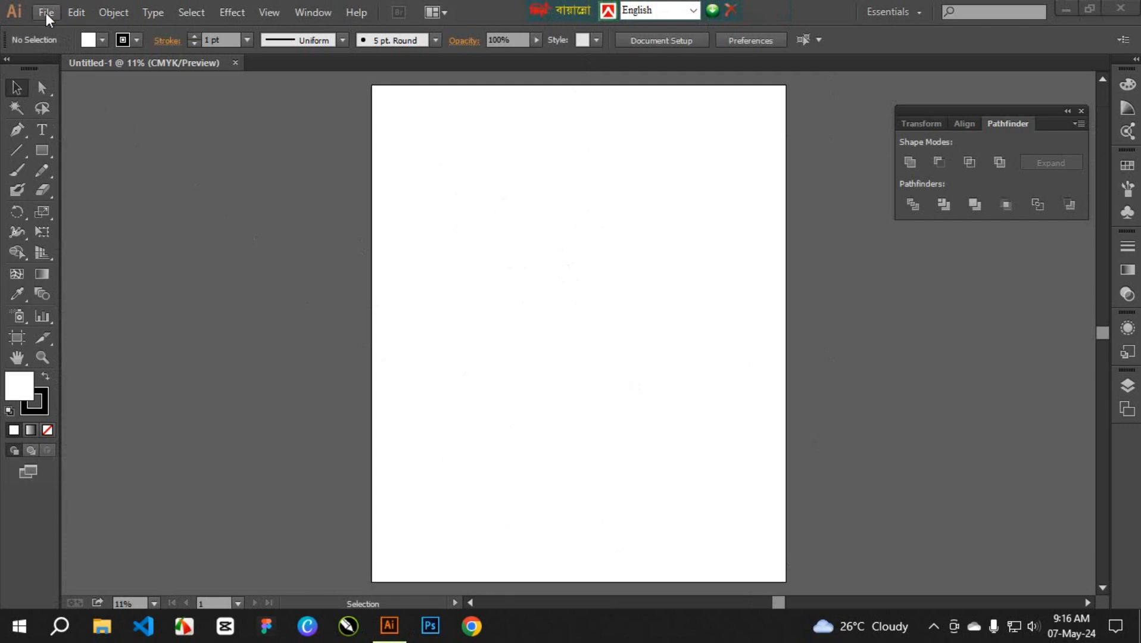
# Draw a tall, narrow rectangle near the artboard's left edge, starting close to its upper corner.
pyautogui.click(41, 150)
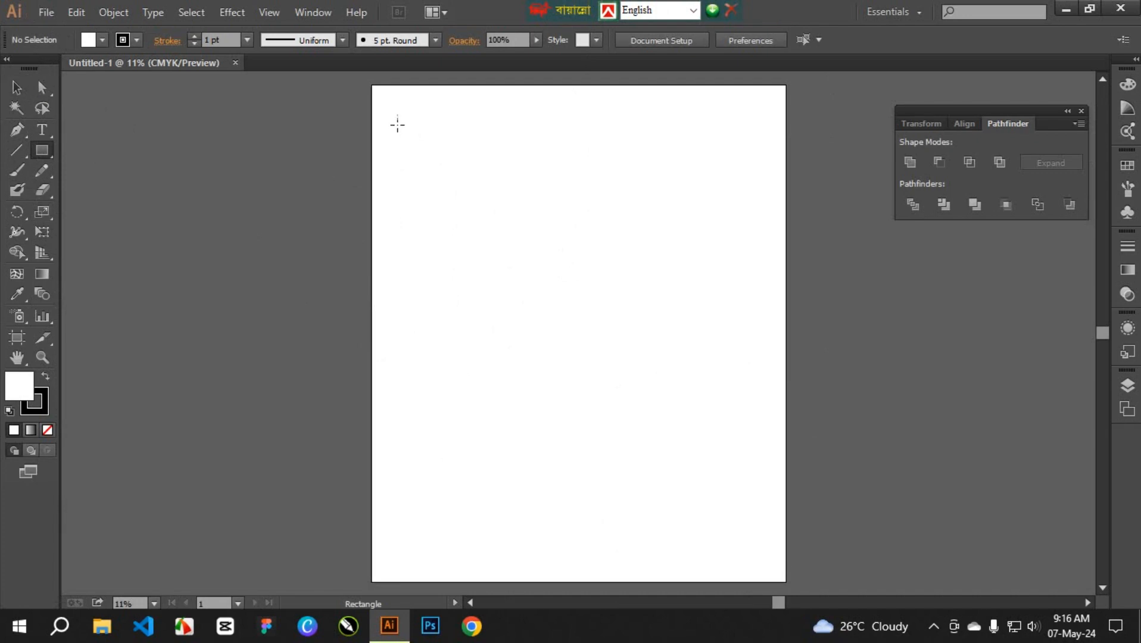
pyautogui.moveTo(398, 125); pyautogui.dragTo(451, 445)
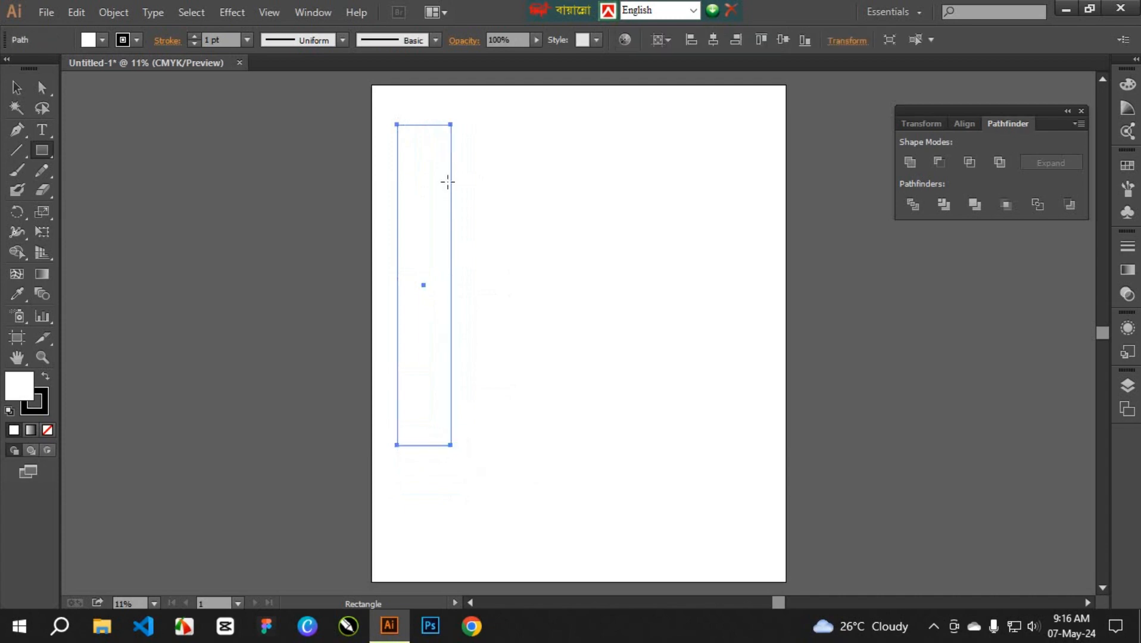
# Switch to the desktop and open New Text Document from the "t shart 1" folder inside "Ratro t shart design".
pyautogui.click(1064, 8)
pyautogui.rightClick(782, 80)
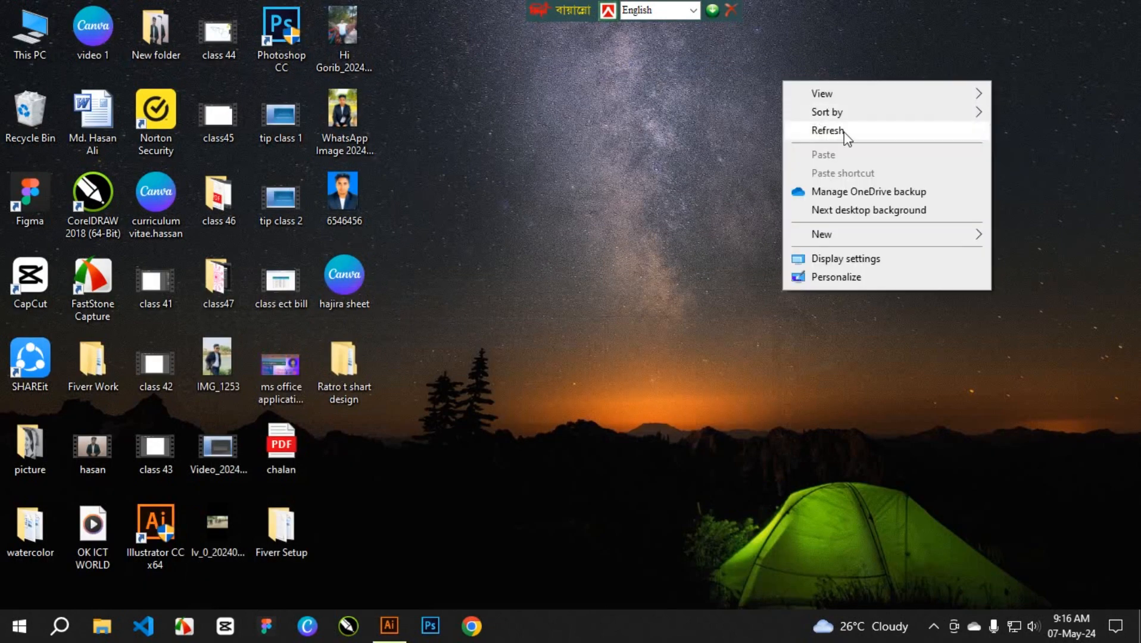
pyautogui.click(834, 131)
pyautogui.doubleClick(364, 367)
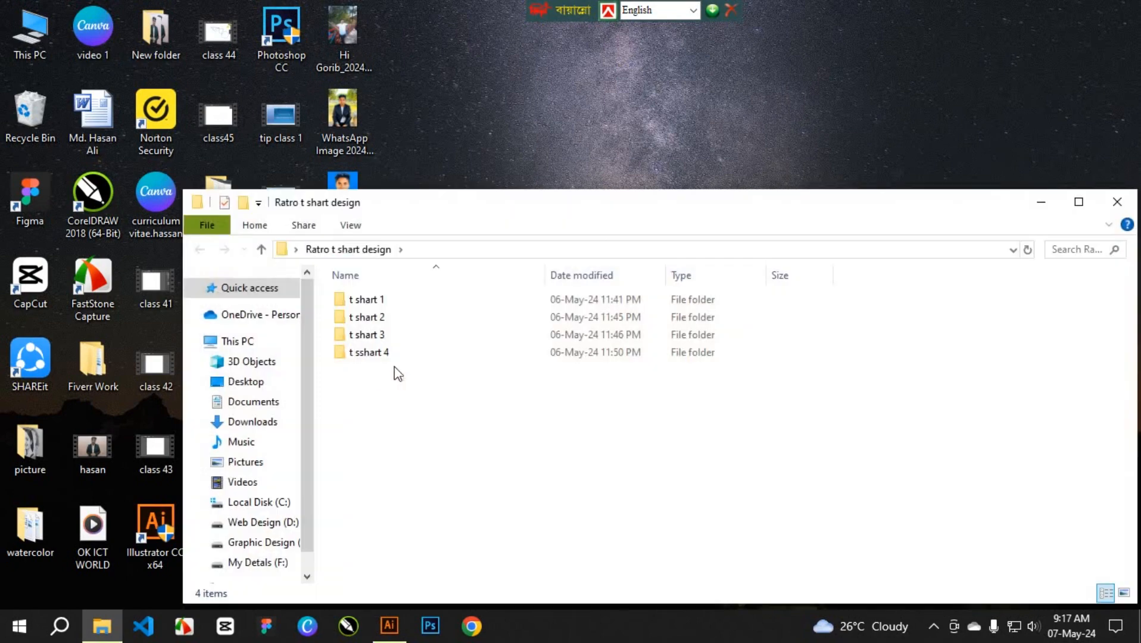
pyautogui.moveTo(496, 200); pyautogui.dragTo(547, 181)
pyautogui.doubleClick(449, 287)
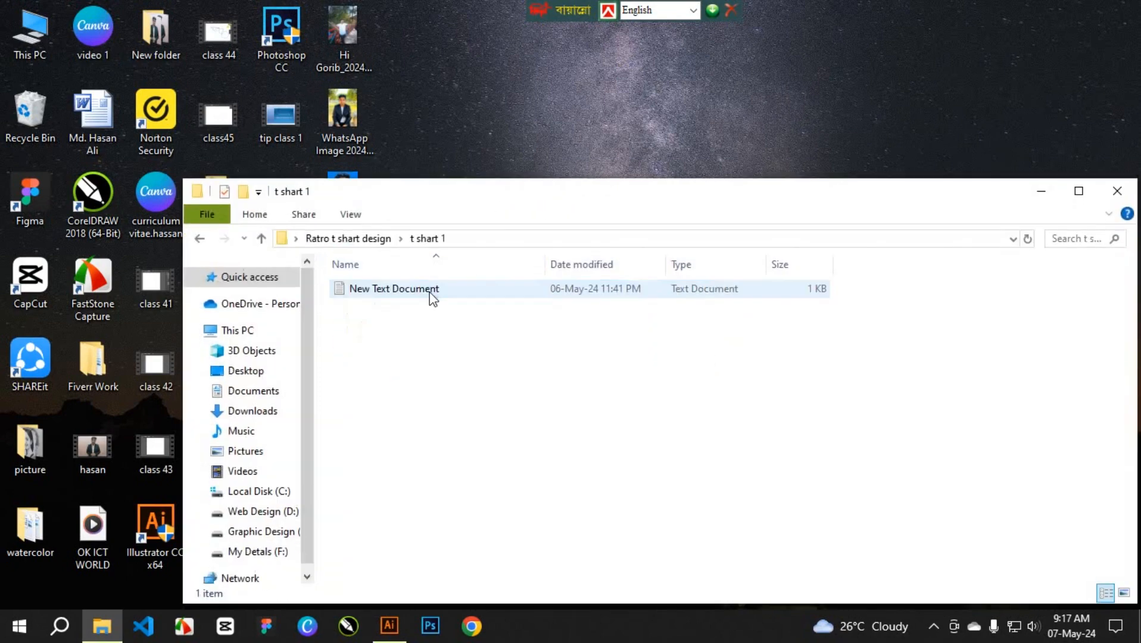
pyautogui.doubleClick(456, 297)
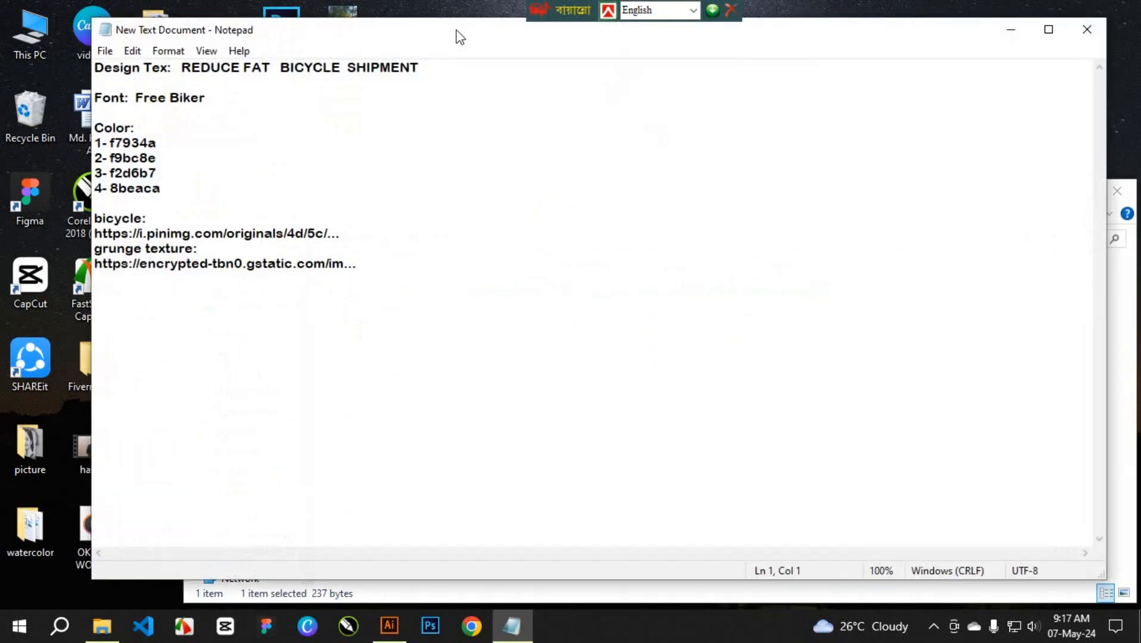
pyautogui.moveTo(456, 29); pyautogui.dragTo(641, 84)
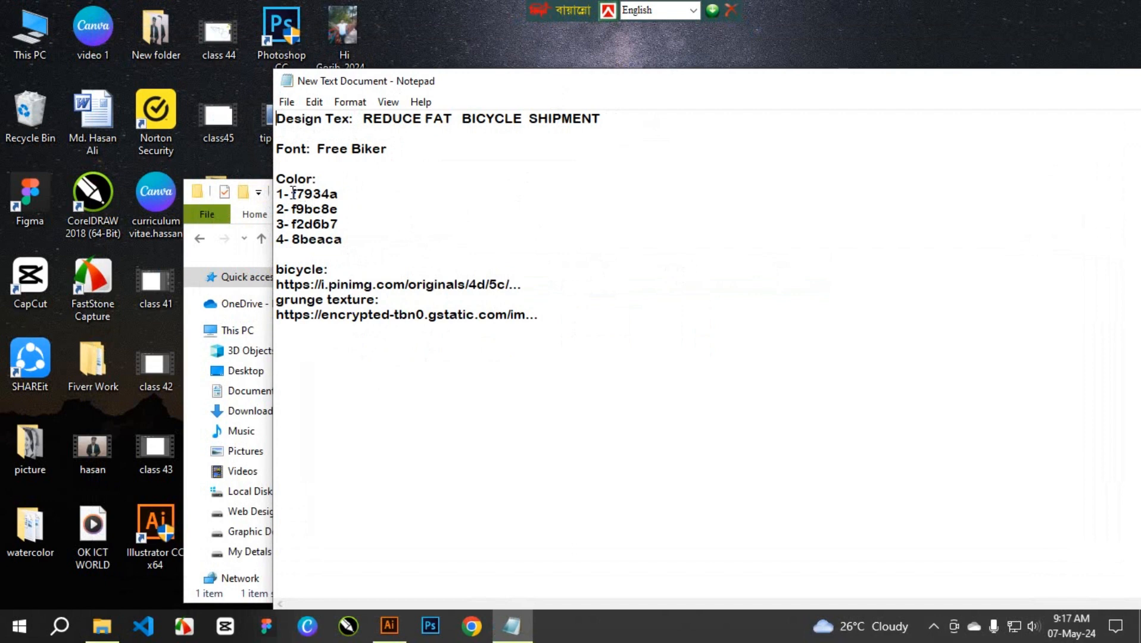
# Copy the first colour code, f7934a, from the notes and apply it as the rectangle's fill in Illustrator.
pyautogui.moveTo(293, 194); pyautogui.dragTo(346, 198)
pyautogui.hotkey('ctrl', 'c')
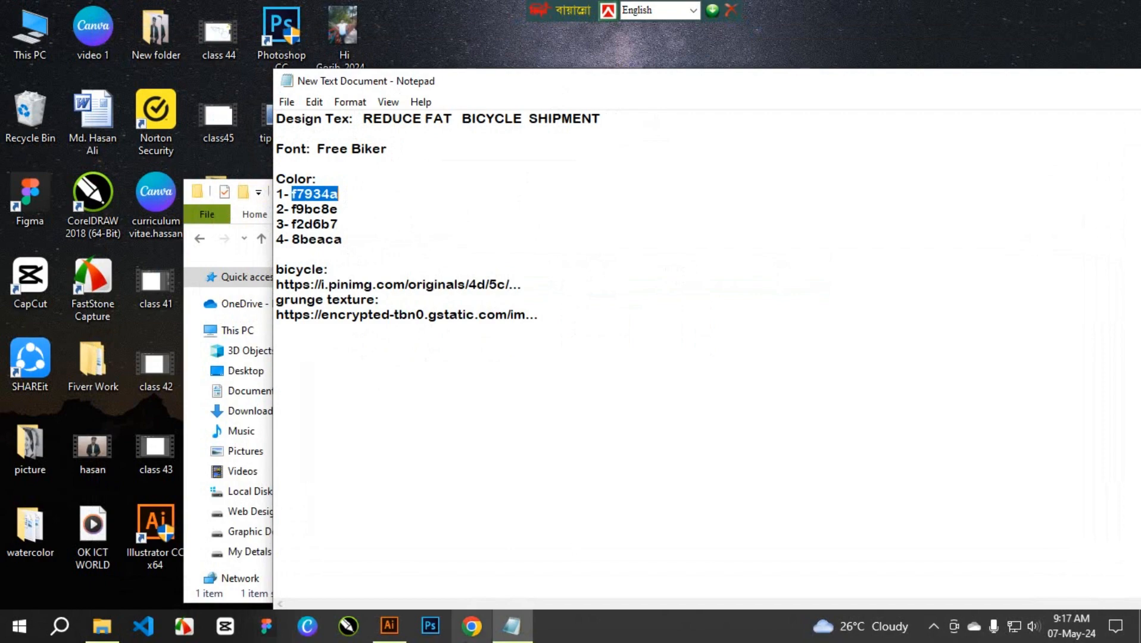
pyautogui.click(389, 626)
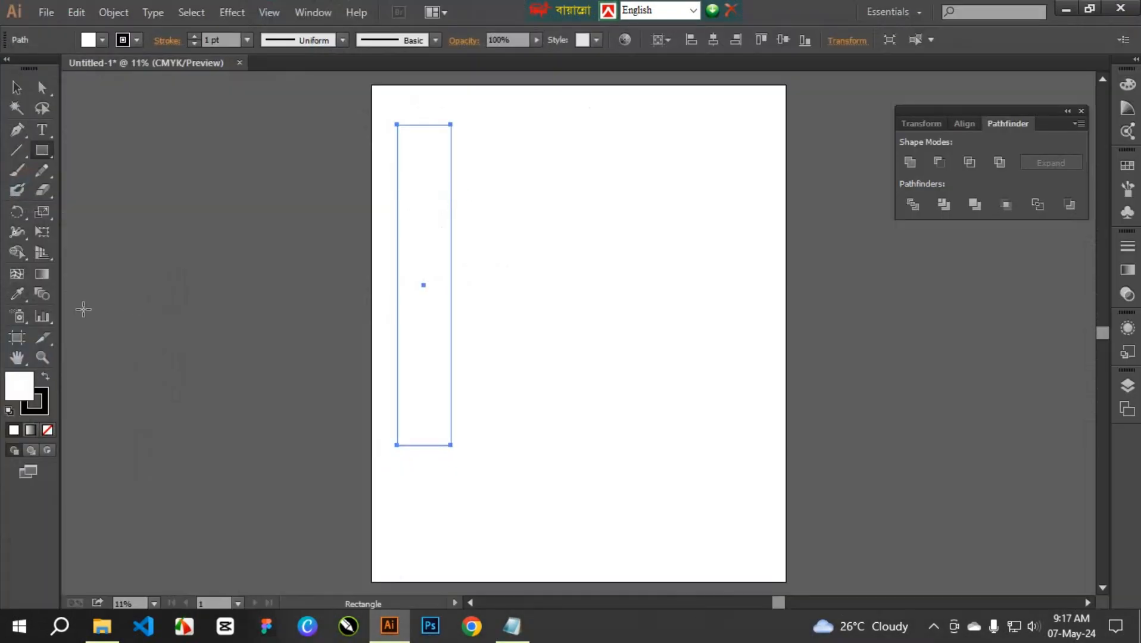
pyautogui.doubleClick(28, 396)
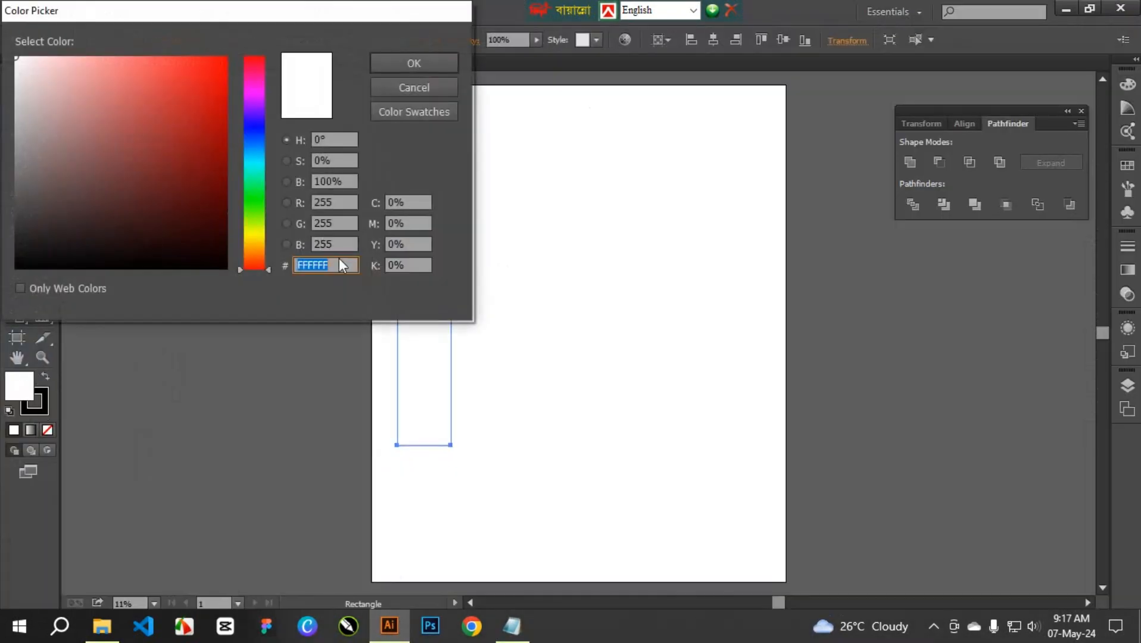
pyautogui.moveTo(338, 265); pyautogui.dragTo(250, 265)
pyautogui.hotkey('ctrl', 'v')
pyautogui.press('Return')
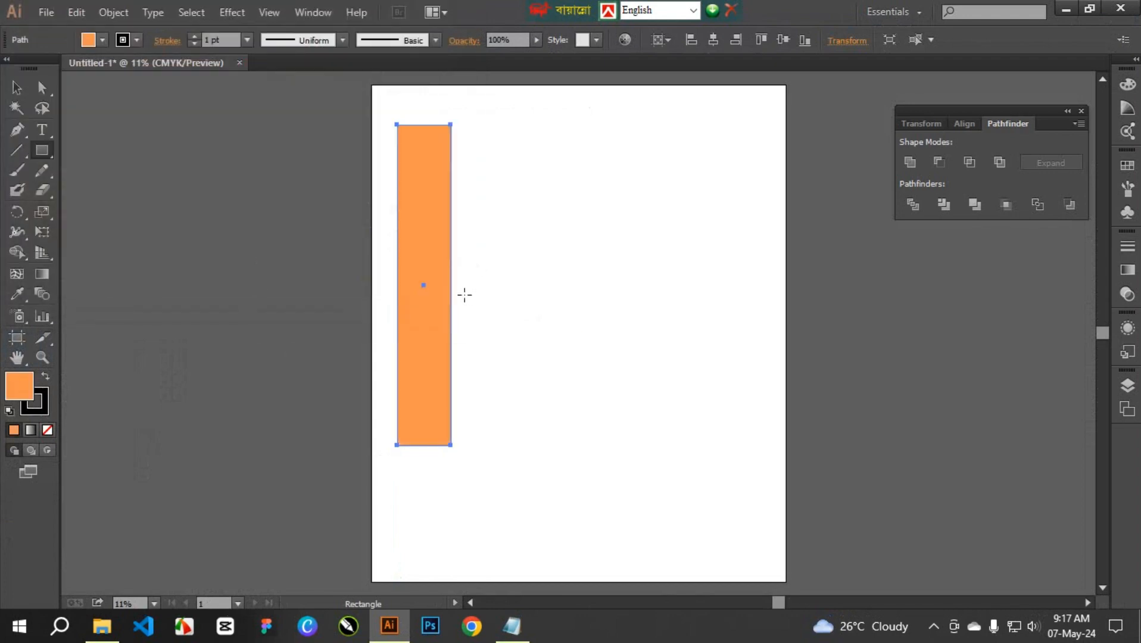
# Duplicate the orange rectangle sideways with a small gap and repeat the copy to make a row of four.
pyautogui.press('alt')
pyautogui.click(16, 88)
pyautogui.moveTo(421, 249); pyautogui.dragTo(484, 255)
pyautogui.hotkey('ctrl', 'd')
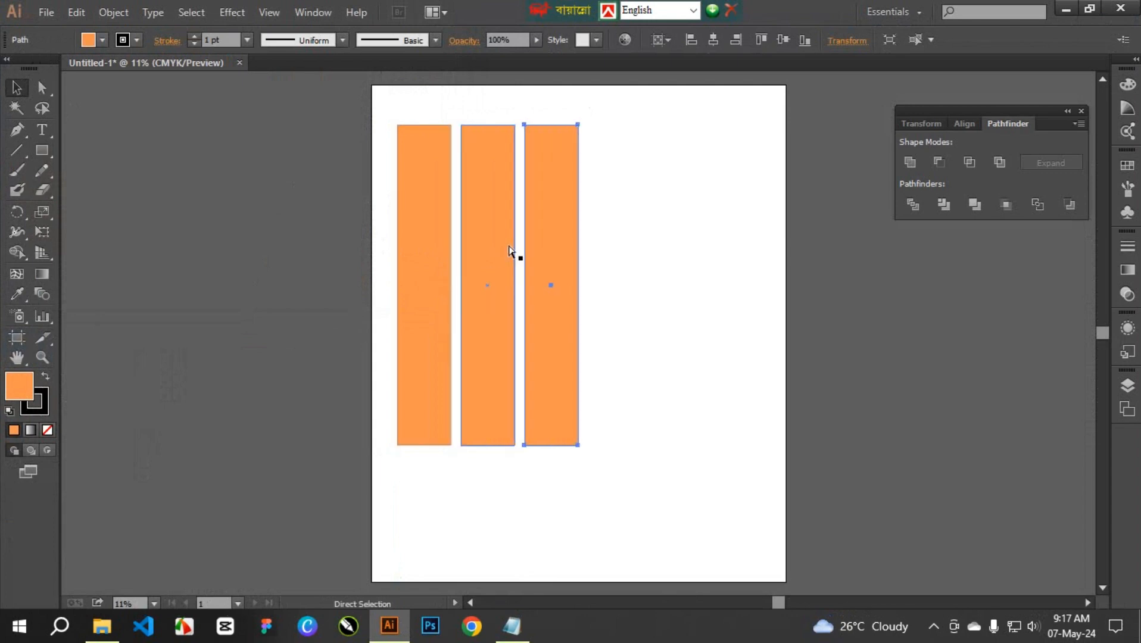
pyautogui.hotkey('ctrl', 'd')
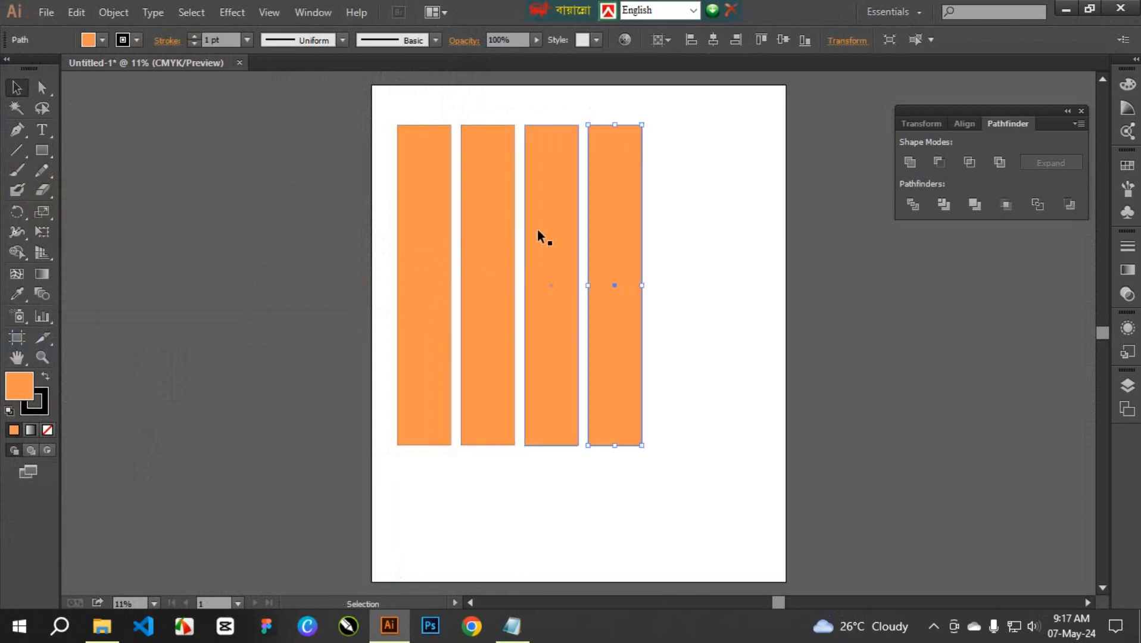
# Fill the second rectangle with the second colour code from the Notepad list, f9bc8e.
pyautogui.click(495, 307)
pyautogui.click(514, 627)
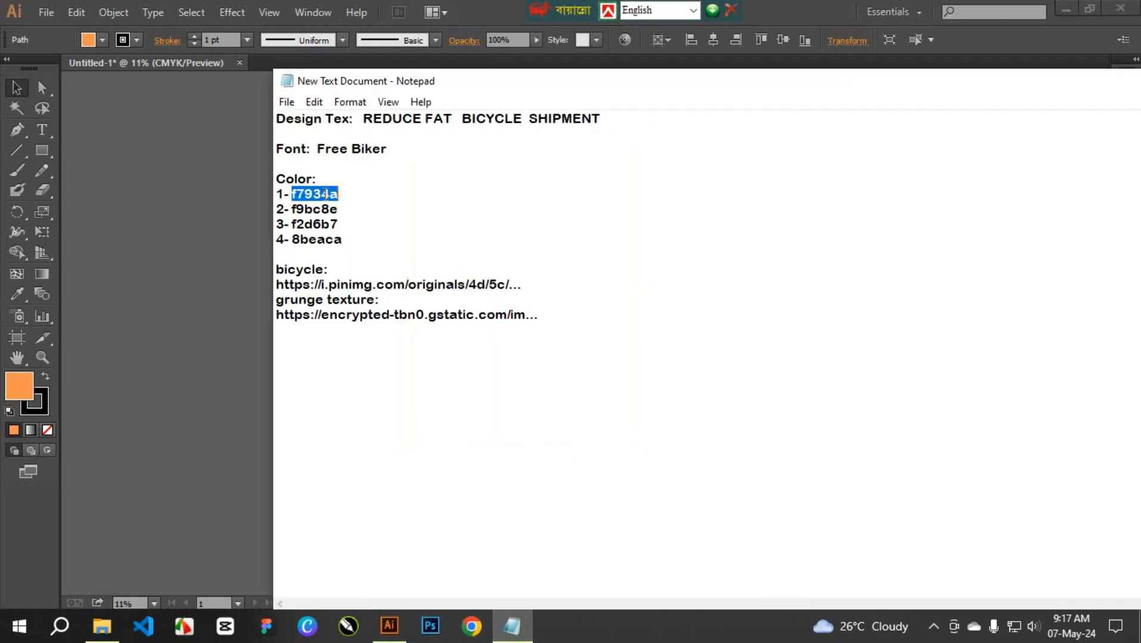
pyautogui.moveTo(341, 209); pyautogui.dragTo(290, 211)
pyautogui.hotkey('ctrl', 'c')
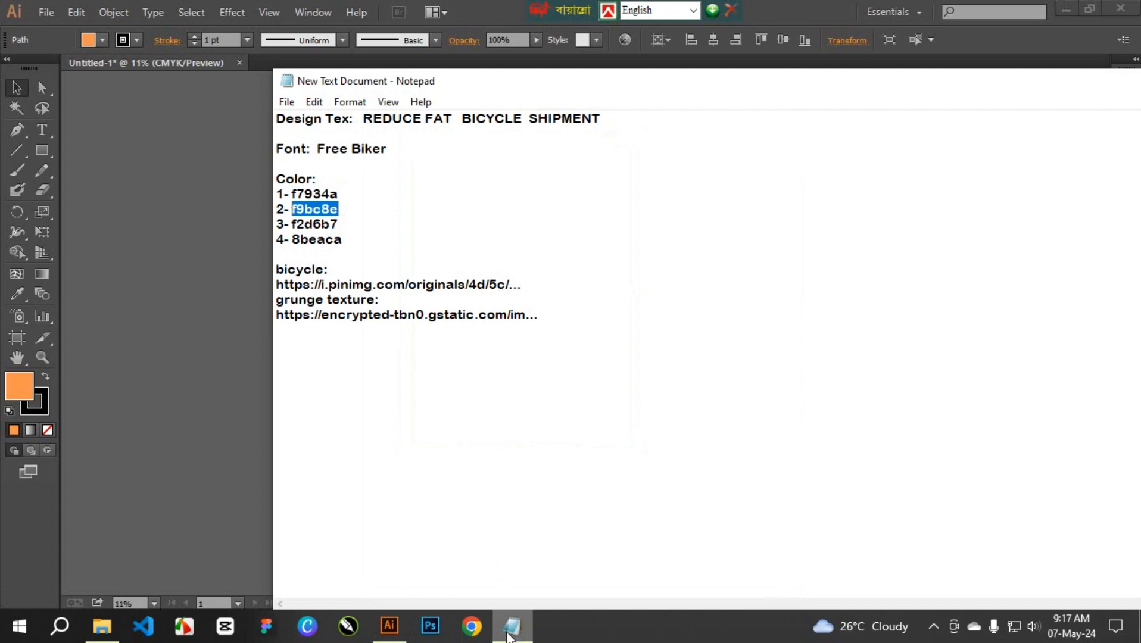
pyautogui.click(22, 384)
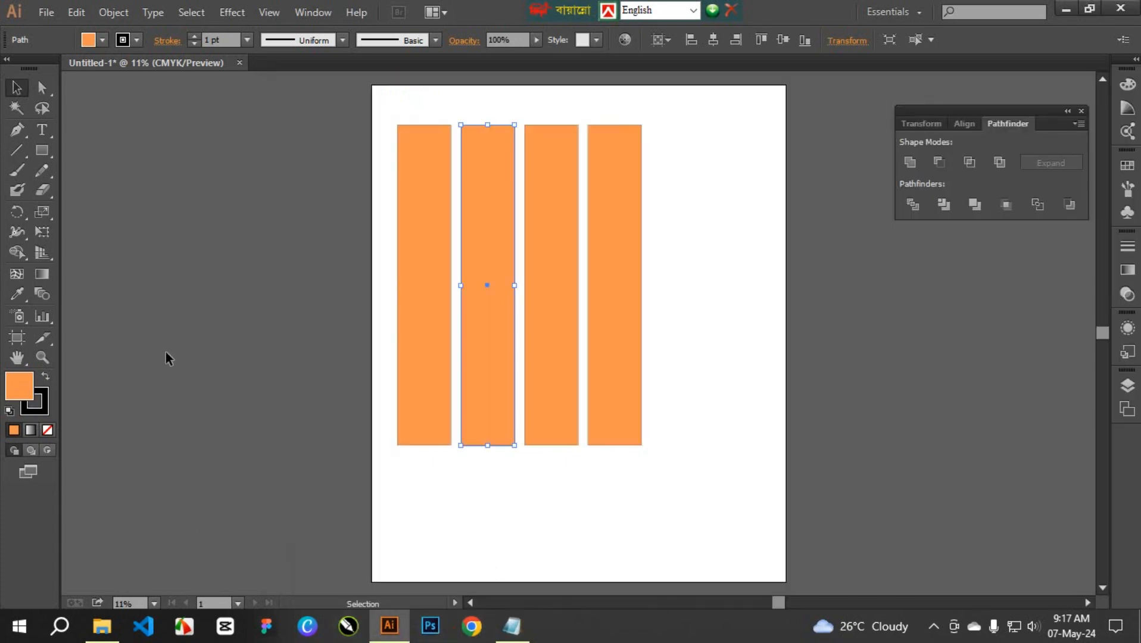
pyautogui.doubleClick(28, 386)
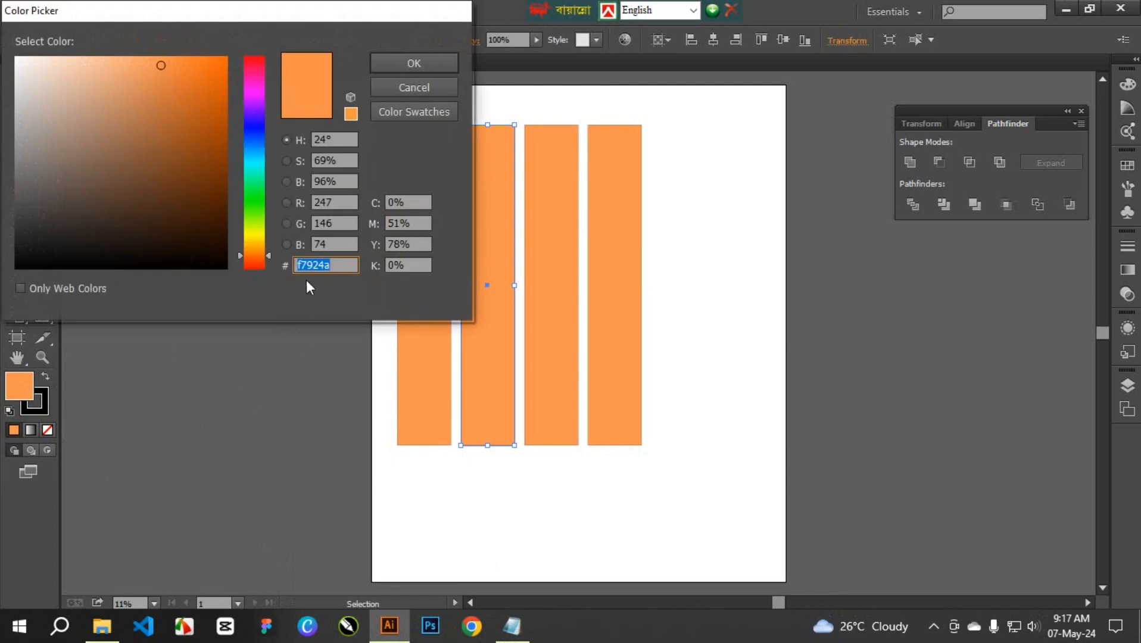
pyautogui.hotkey('ctrl', 'v')
pyautogui.press('Return')
# Fill the third rectangle with the third colour code from the Notepad list, f2d6b7.
pyautogui.click(553, 289)
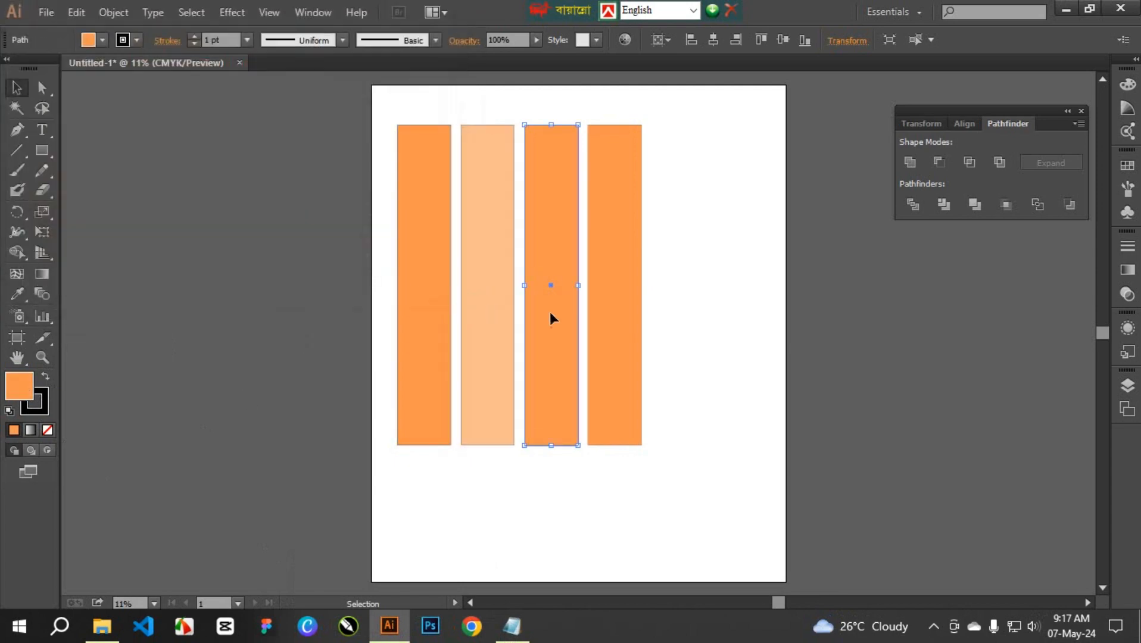
pyautogui.click(512, 626)
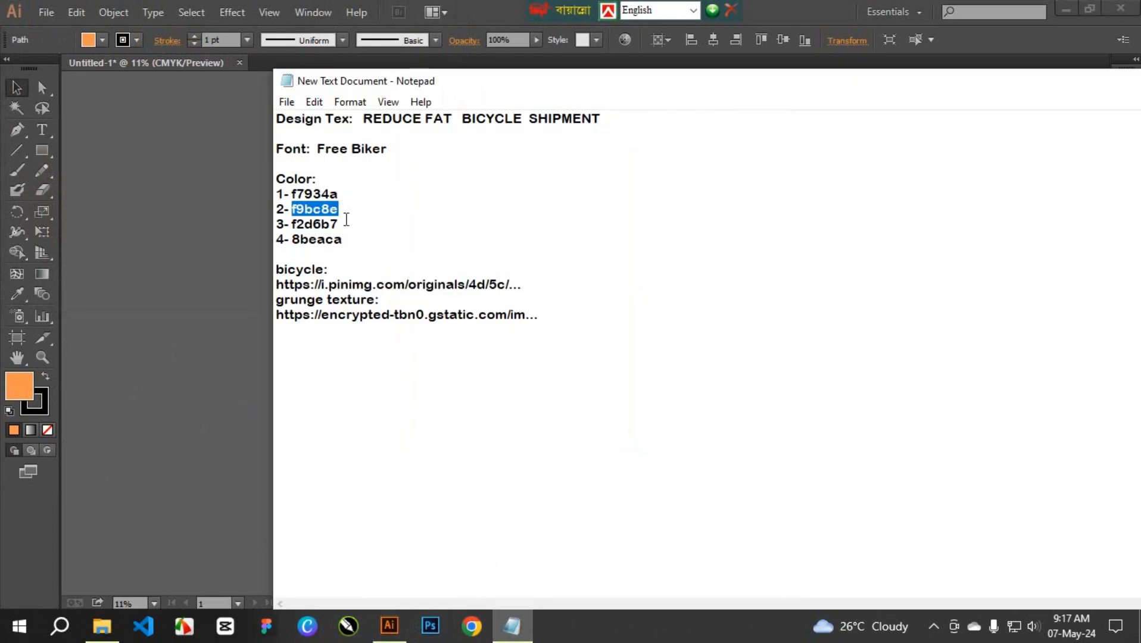
pyautogui.moveTo(337, 225); pyautogui.dragTo(298, 227)
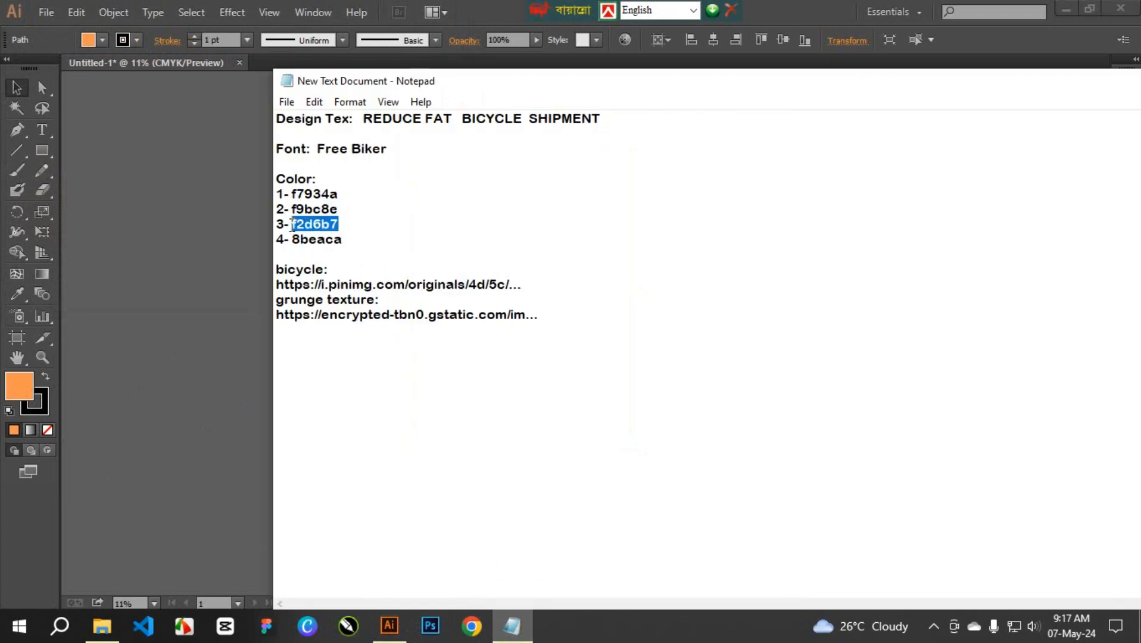
pyautogui.click(390, 626)
pyautogui.doubleClick(29, 391)
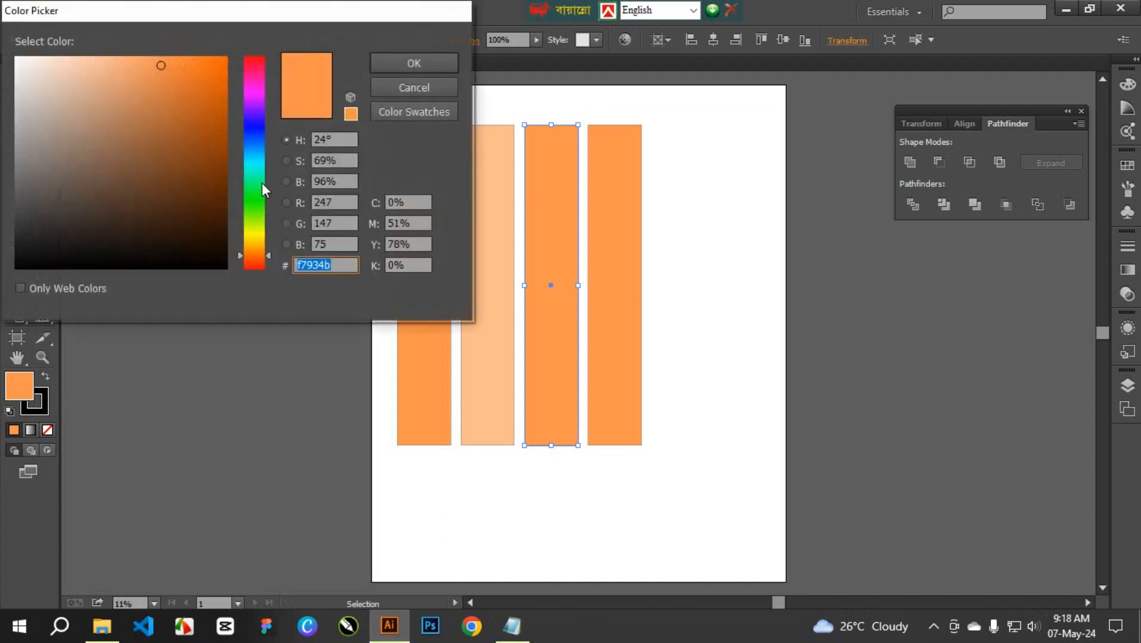
pyautogui.write('f2d6b7')
pyautogui.press('Return')
# Switch to Notepad and copy the fourth colour code, 8beaca, from the colour list.
pyautogui.click(512, 625)
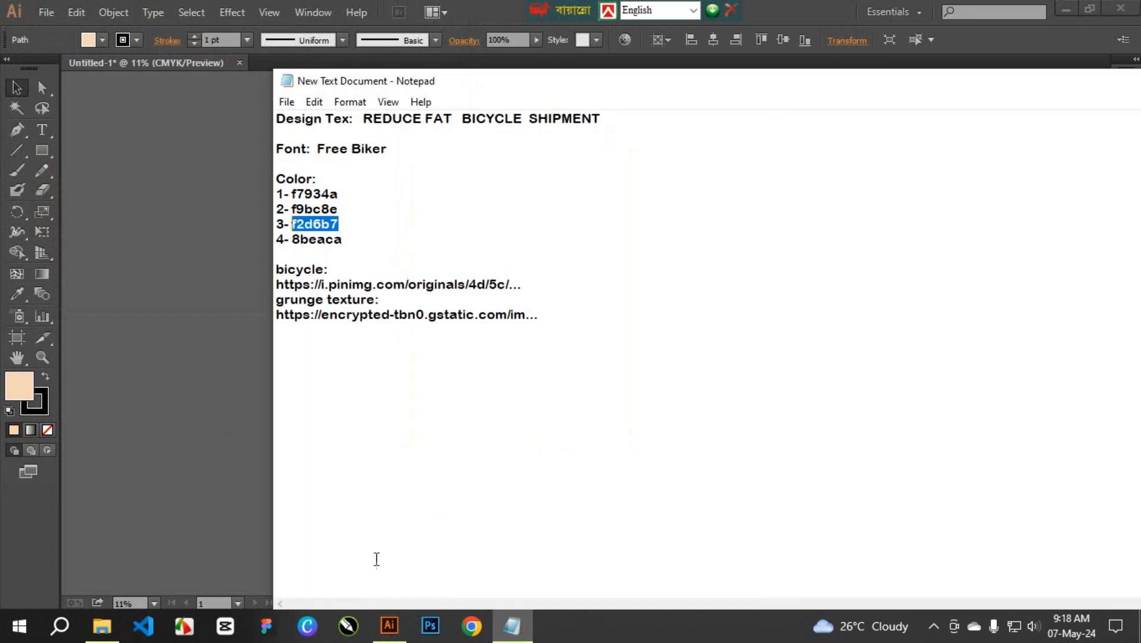
pyautogui.moveTo(343, 239); pyautogui.dragTo(294, 240)
pyautogui.hotkey('ctrl', 'c')
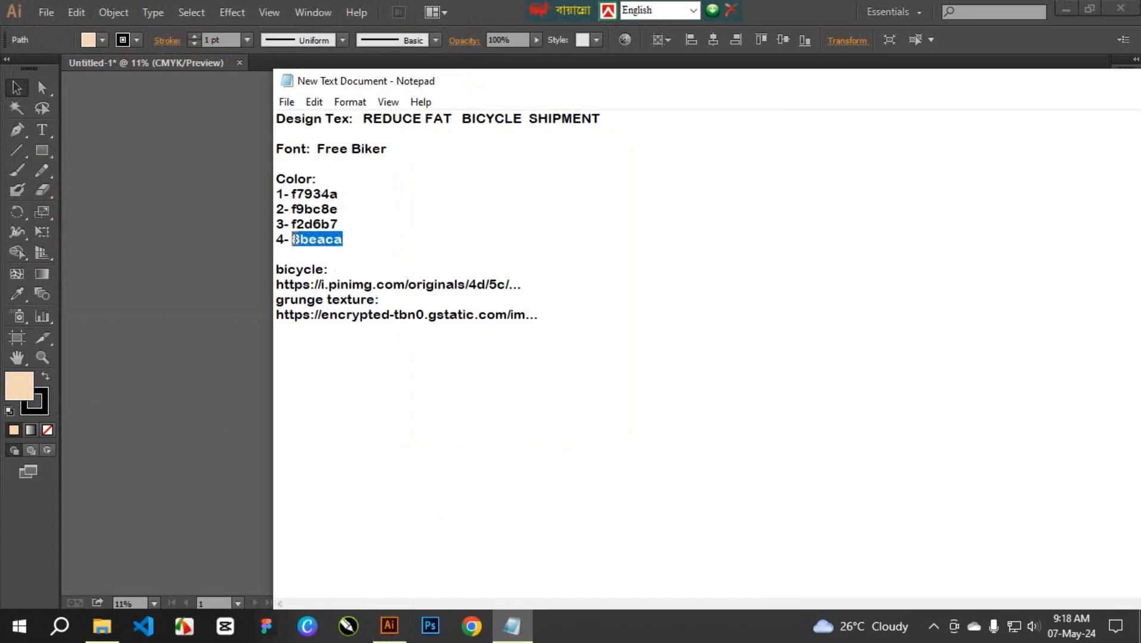
# Try filling the third rectangle in Illustrator with the copied colour 8beaca, and undo that fill.
pyautogui.click(390, 625)
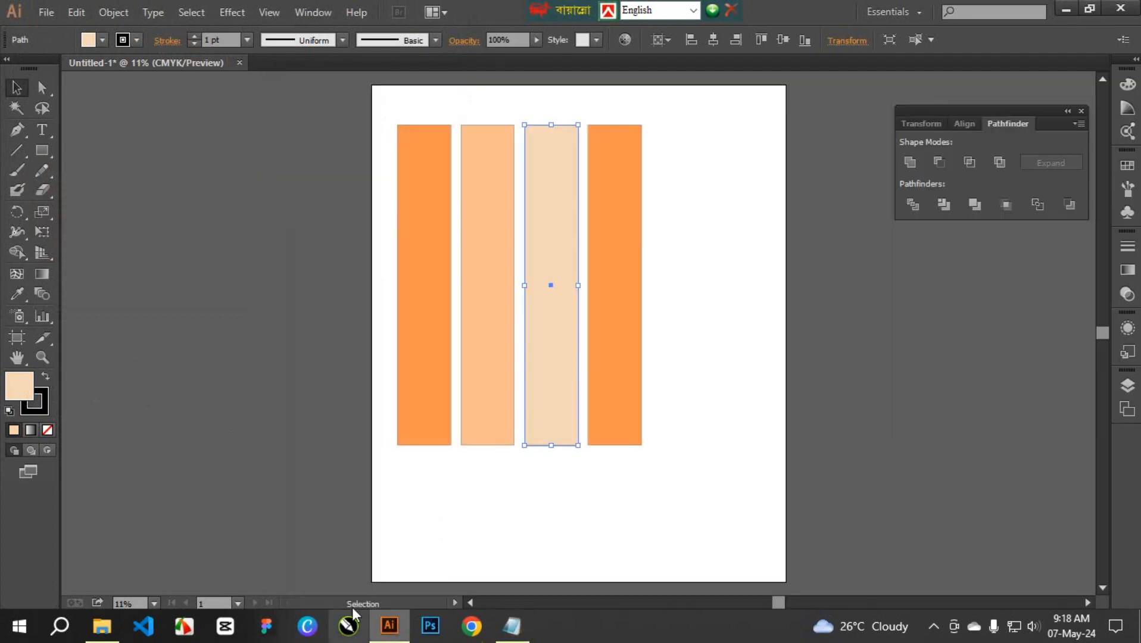
pyautogui.doubleClick(20, 388)
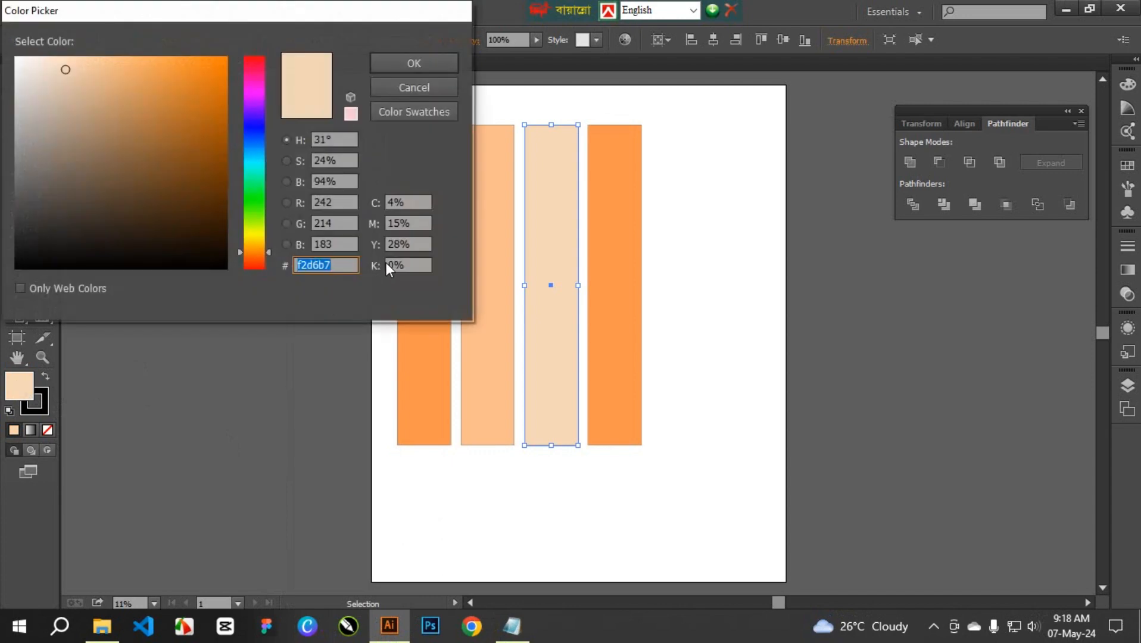
pyautogui.hotkey('ctrl', 'v')
pyautogui.press('Return')
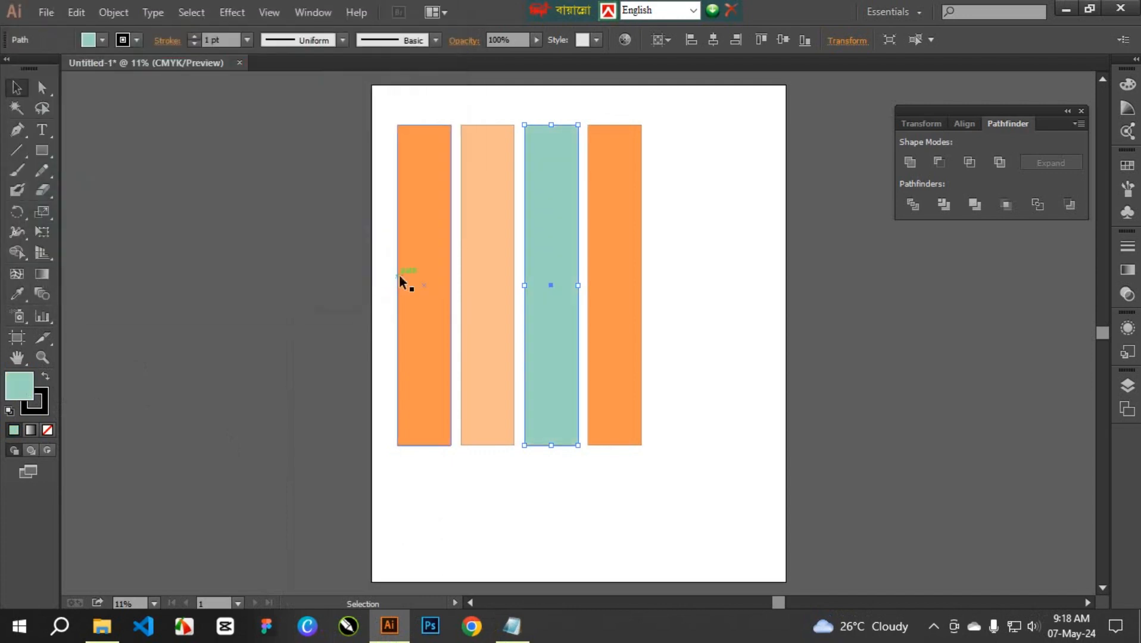
pyautogui.hotkey('ctrl', 'z')
# Fill the fourth rectangle with the fourth colour code from the Notepad list, 8beaca.
pyautogui.click(612, 288)
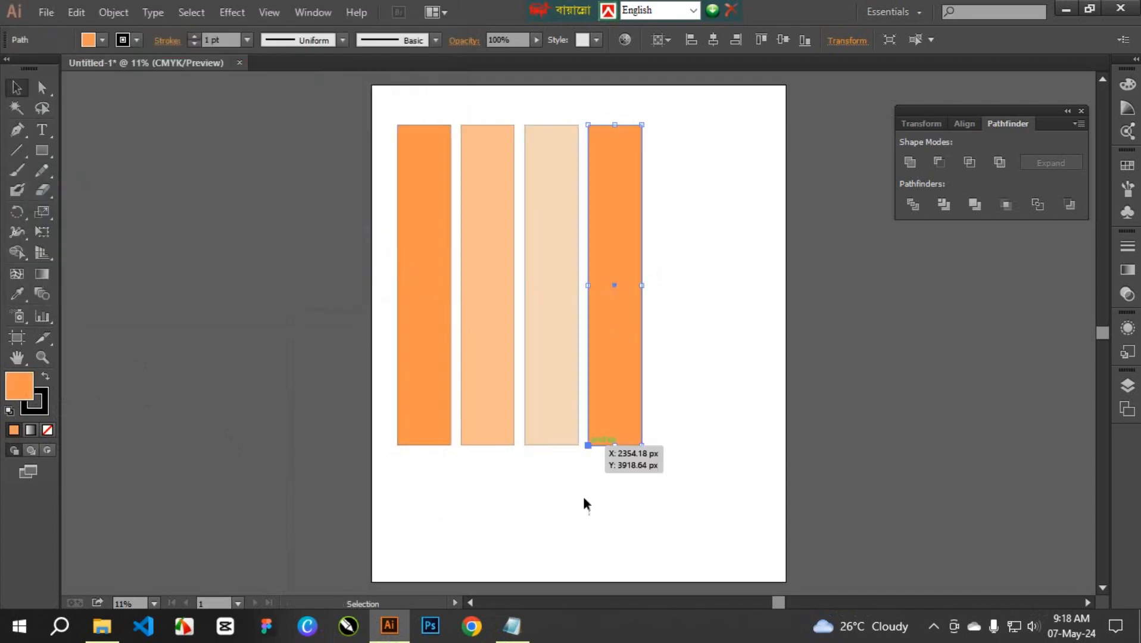
pyautogui.click(512, 626)
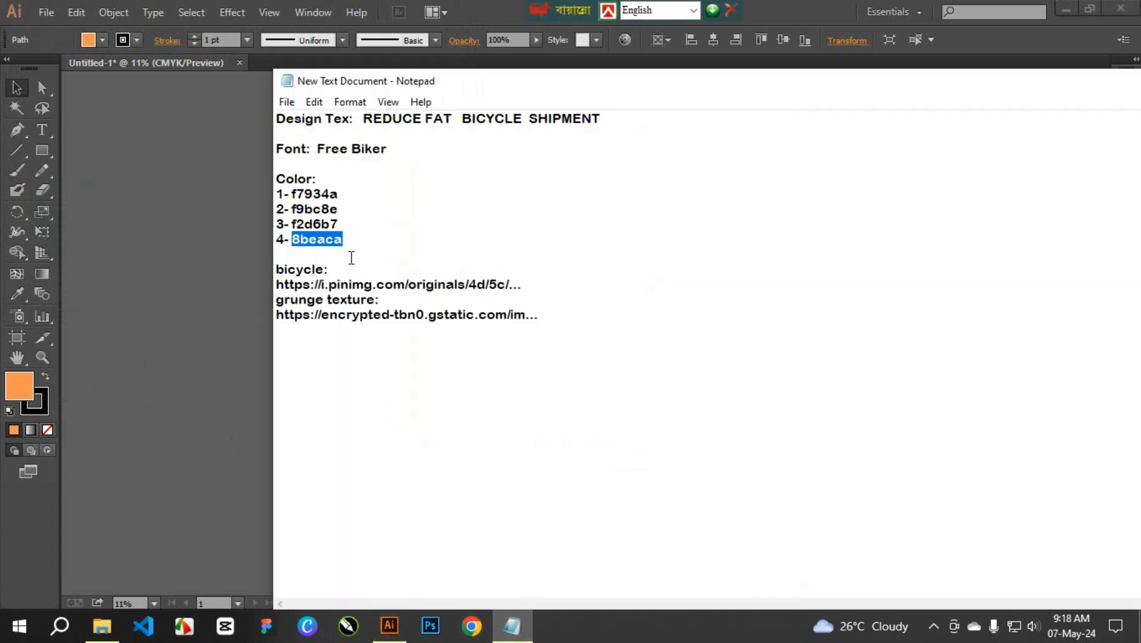
pyautogui.click(389, 626)
pyautogui.doubleClick(33, 385)
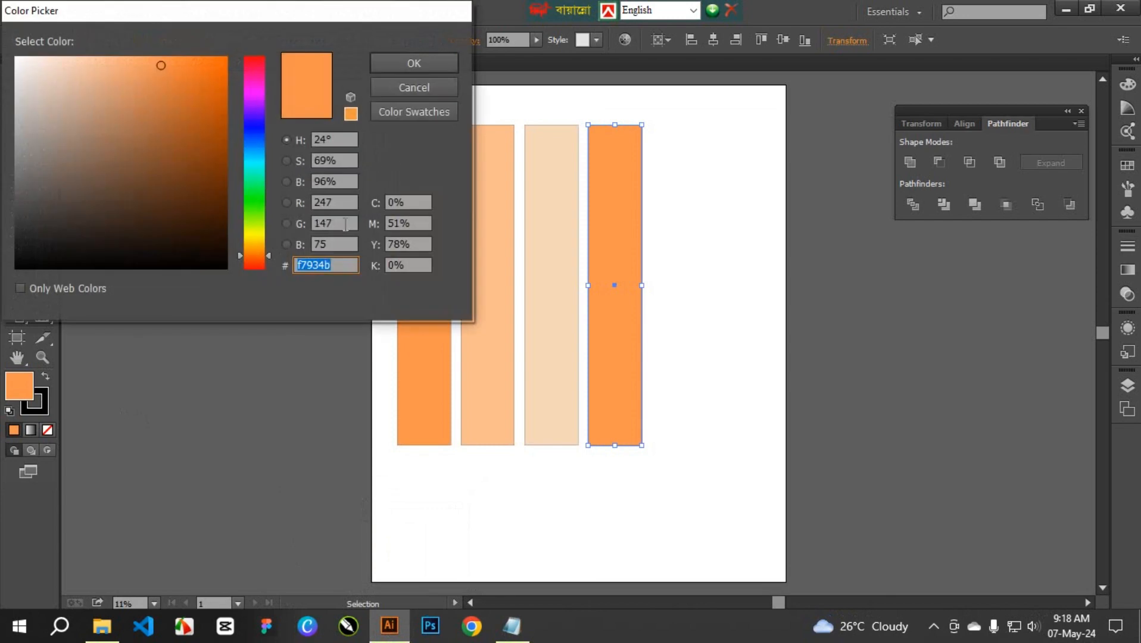
pyautogui.hotkey('ctrl', 'v')
pyautogui.press('Return')
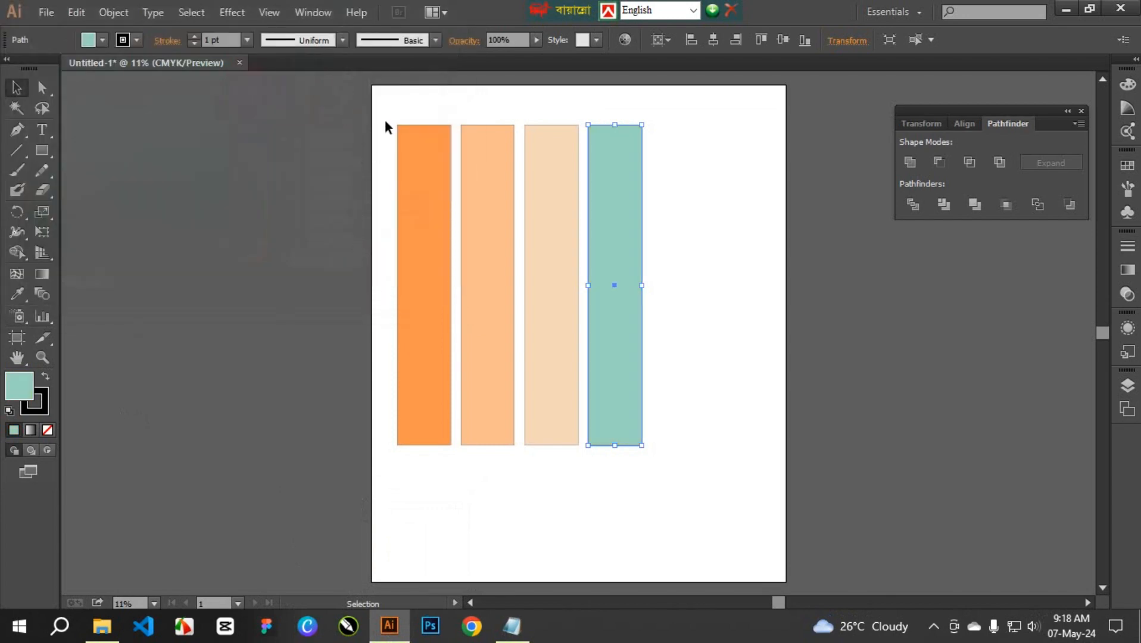
# Centre all four coloured stripes on the artboard, shorten them from their upper ends, and place them slightly lower.
pyautogui.moveTo(385, 120); pyautogui.dragTo(684, 364)
pyautogui.moveTo(560, 228); pyautogui.dragTo(614, 246)
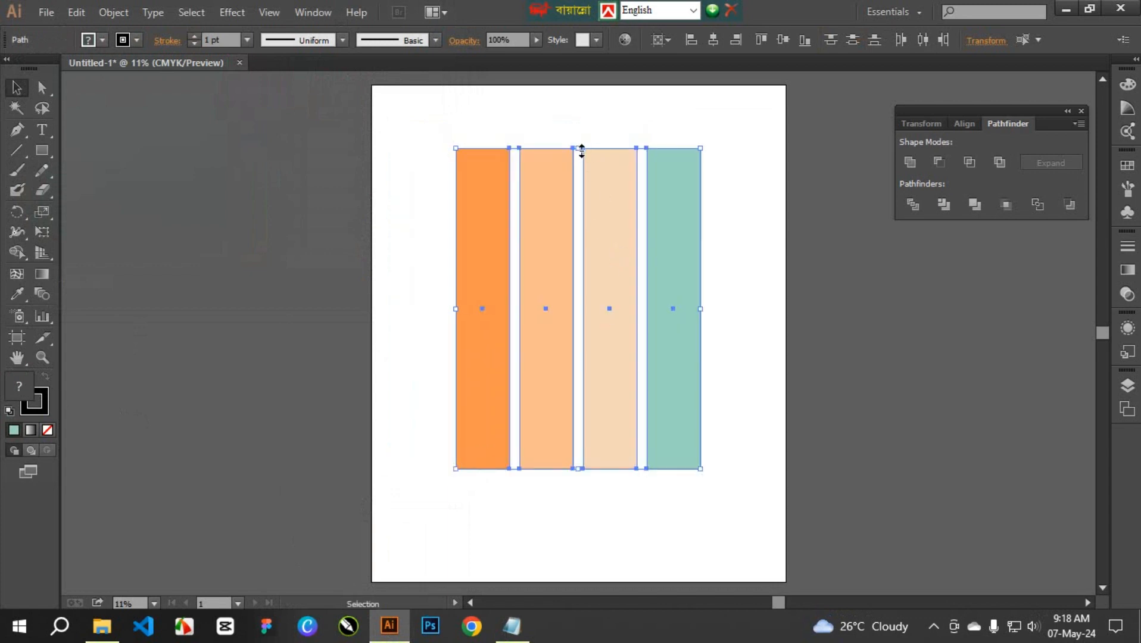
pyautogui.moveTo(581, 149); pyautogui.dragTo(583, 186)
pyautogui.moveTo(551, 260)
pyautogui.mouseDown()
pyautogui.moveTo(548, 244)
pyautogui.moveTo(545, 269)
pyautogui.mouseUp()
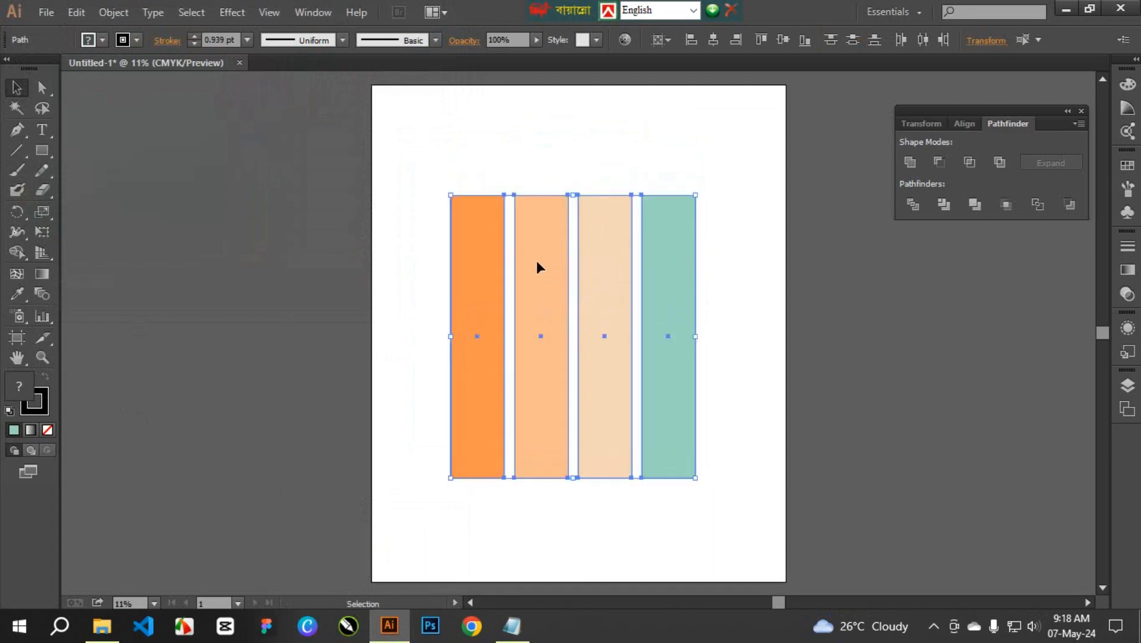
pyautogui.click(552, 144)
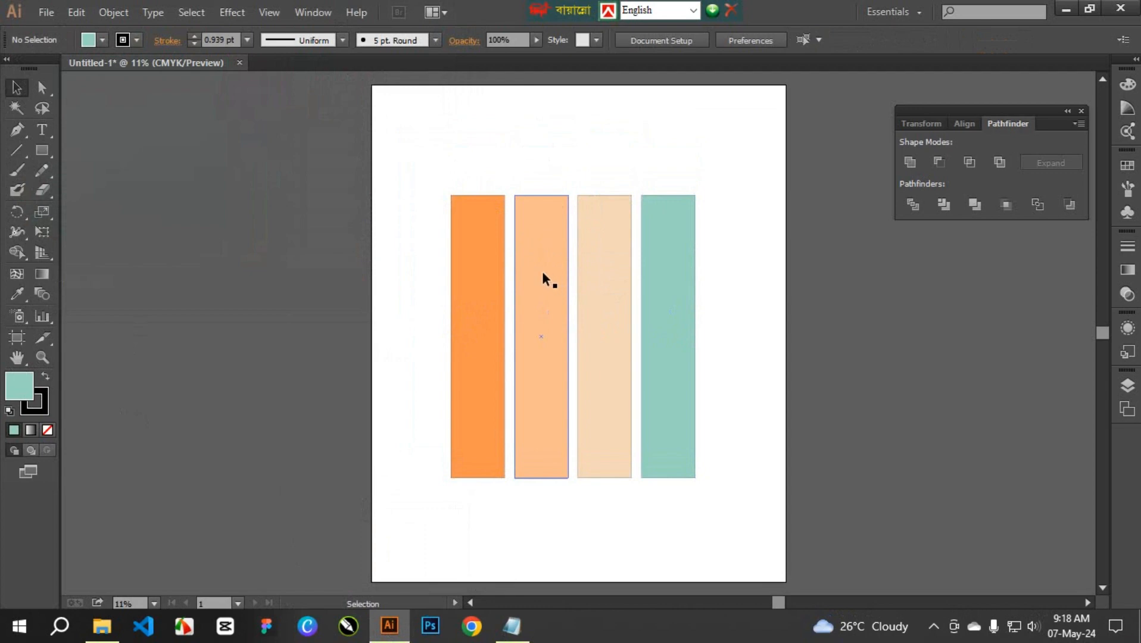
# Try drawing a closed wavy ground outline freehand with the Pencil tool around the lower ends of the four stripes.
pyautogui.click(31, 167)
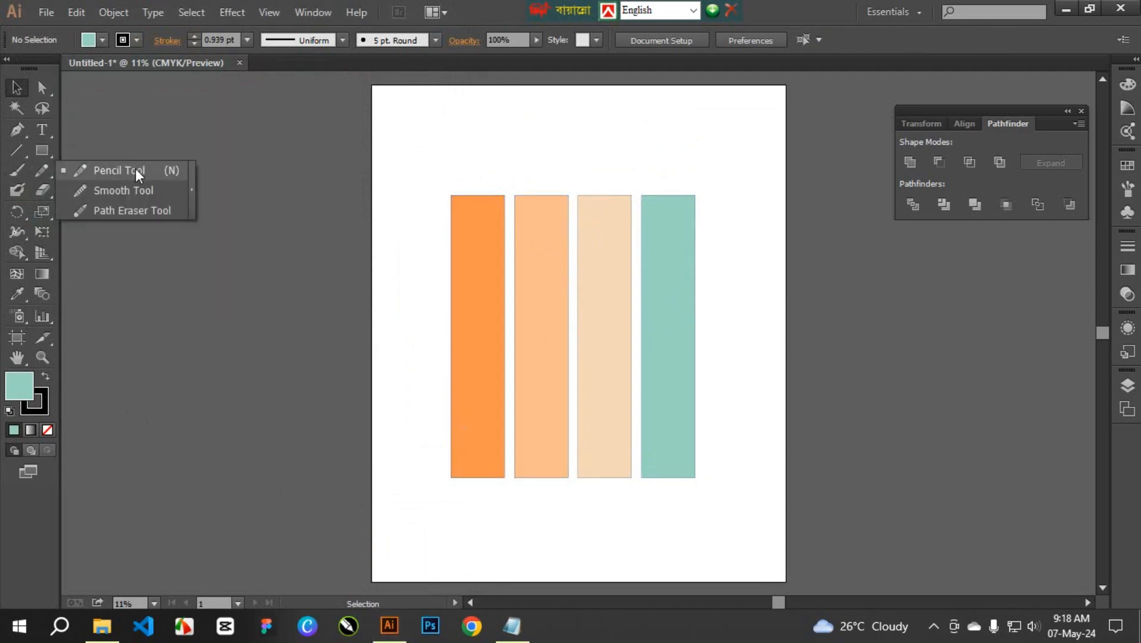
pyautogui.click(136, 171)
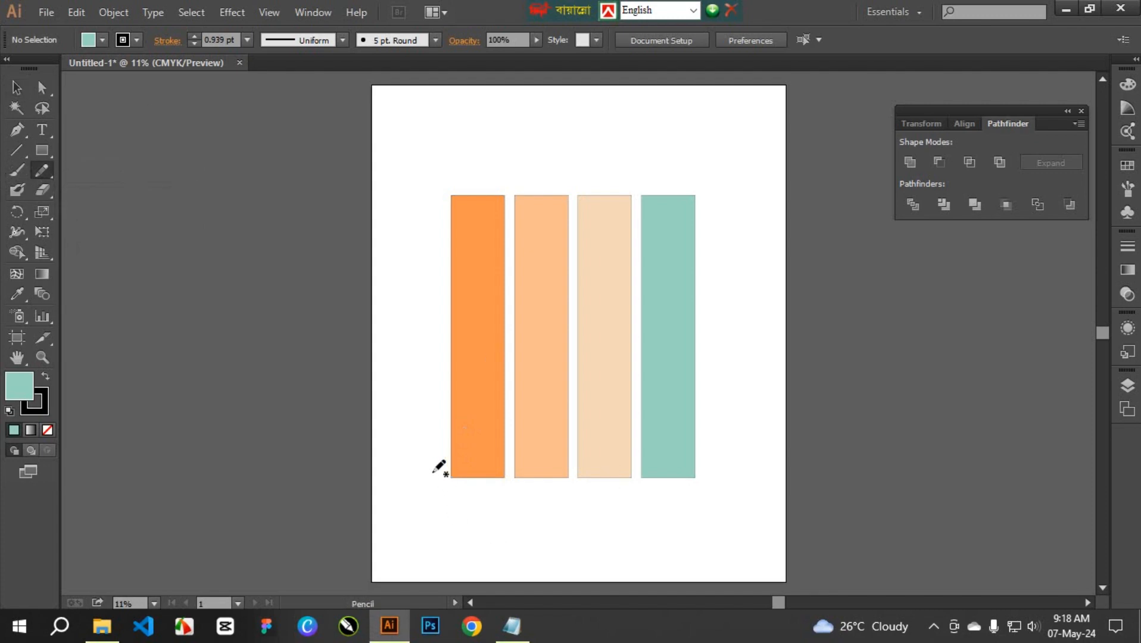
pyautogui.moveTo(429, 465)
pyautogui.mouseDown()
pyautogui.moveTo(567, 432)
pyautogui.moveTo(598, 442)
pyautogui.moveTo(620, 430)
pyautogui.moveTo(638, 442)
pyautogui.moveTo(697, 431)
pyautogui.moveTo(722, 462)
pyautogui.moveTo(721, 485)
pyautogui.moveTo(647, 522)
pyautogui.moveTo(537, 528)
pyautogui.moveTo(456, 520)
pyautogui.moveTo(434, 459)
pyautogui.mouseUp()
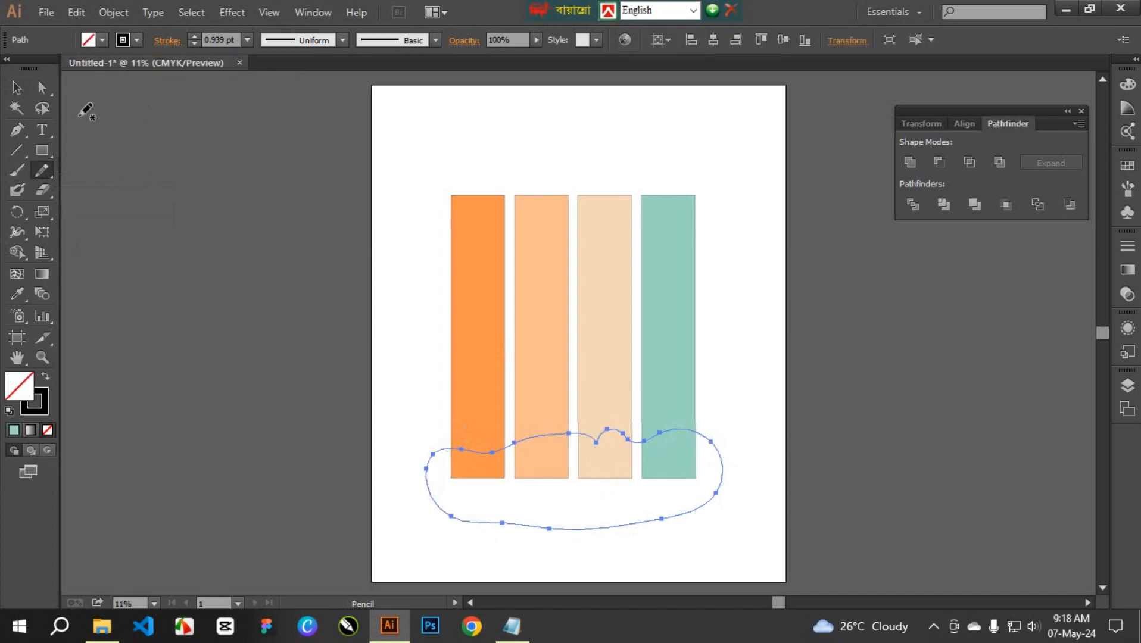
# Give the pencil-drawn ground shape a black fill without a stroke, and delete the shape.
pyautogui.doubleClick(28, 393)
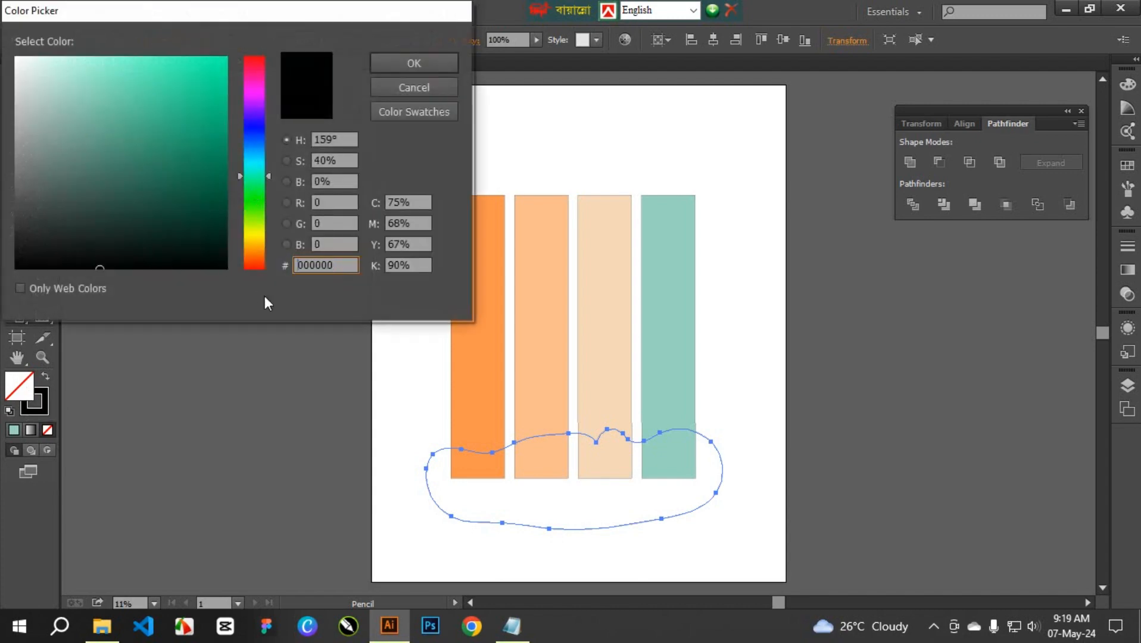
pyautogui.moveTo(222, 250); pyautogui.dragTo(248, 271)
pyautogui.click(431, 59)
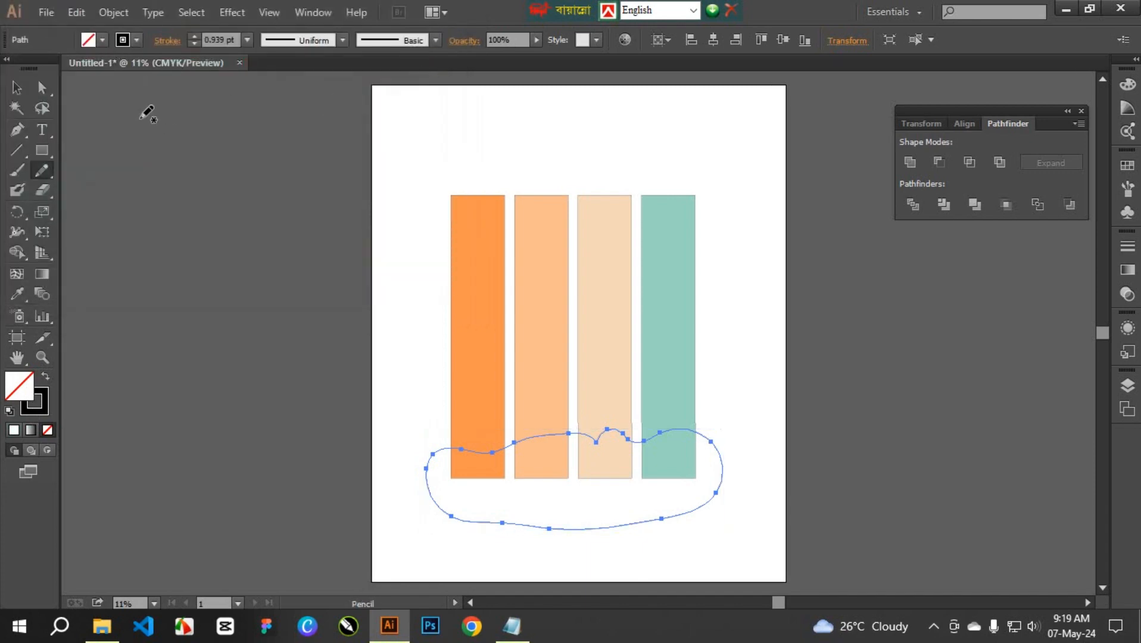
pyautogui.press('ctrl')
pyautogui.press('ctrl')
pyautogui.click(49, 380)
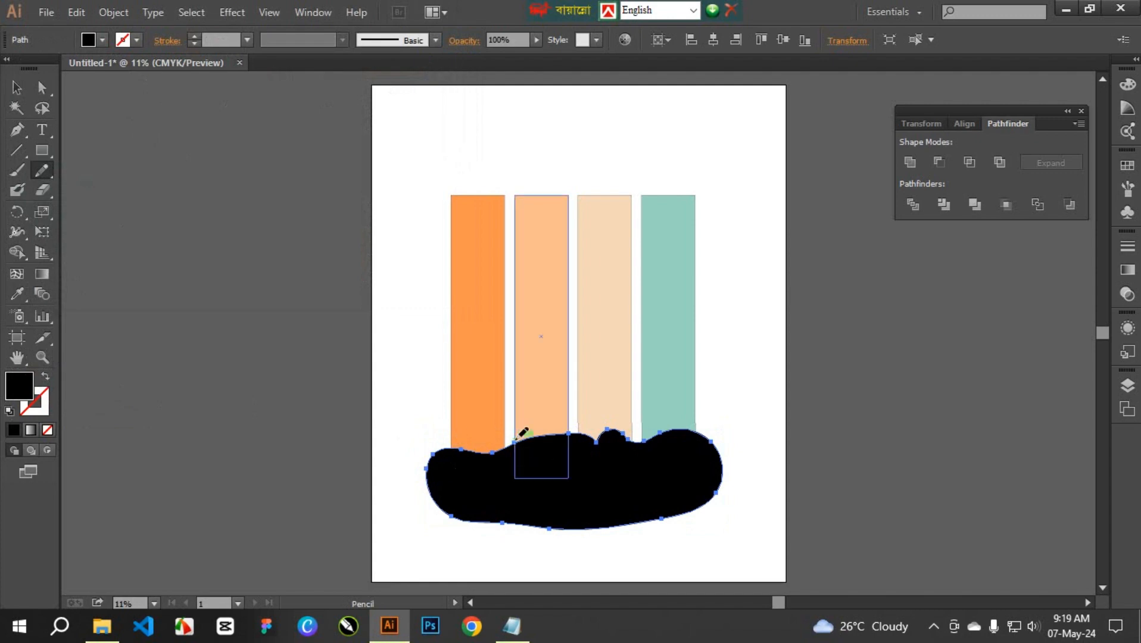
pyautogui.press('Delete')
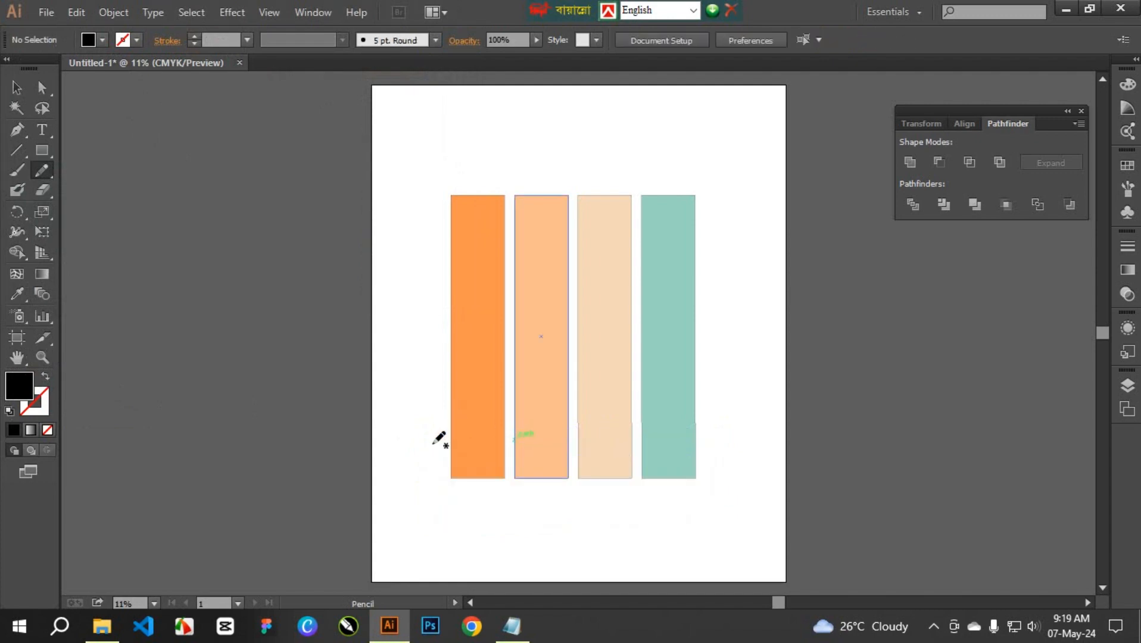
# Draw a closed ground outline with the Pencil tool, with an uneven upper edge crossing the lower ends of all four stripes.
pyautogui.moveTo(434, 445)
pyautogui.mouseDown()
pyautogui.moveTo(591, 444)
pyautogui.moveTo(612, 426)
pyautogui.moveTo(627, 441)
pyautogui.moveTo(705, 445)
pyautogui.moveTo(697, 508)
pyautogui.moveTo(589, 518)
pyautogui.moveTo(480, 521)
pyautogui.moveTo(452, 503)
pyautogui.moveTo(433, 444)
pyautogui.mouseUp()
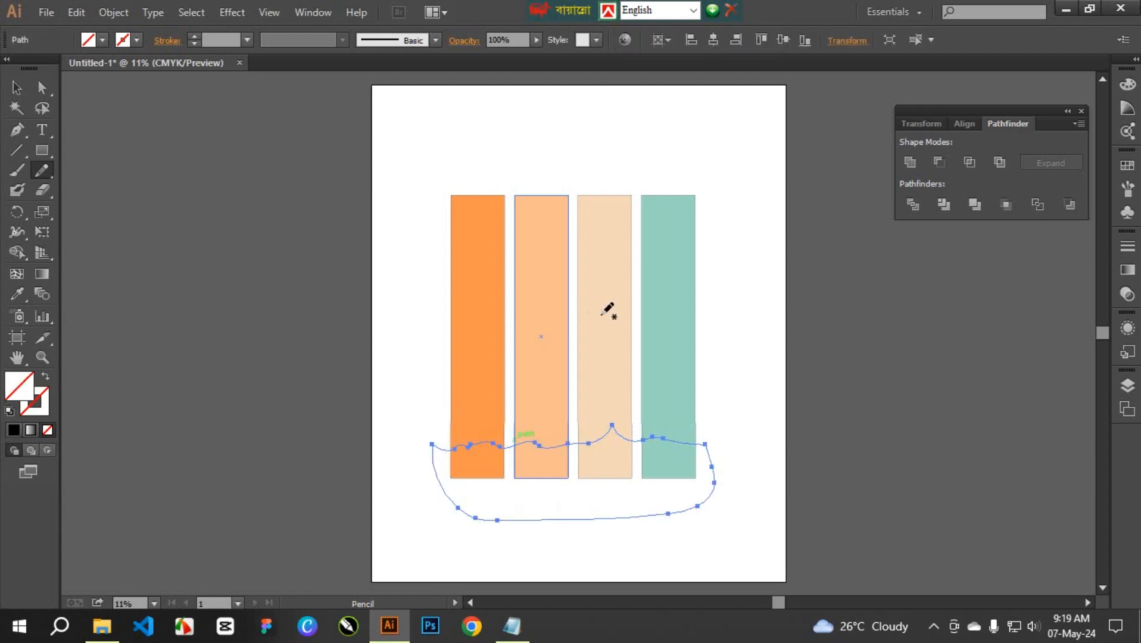
# Try to colour the new ground outline black by choosing 000000 in the Color Picker.
pyautogui.doubleClick(30, 384)
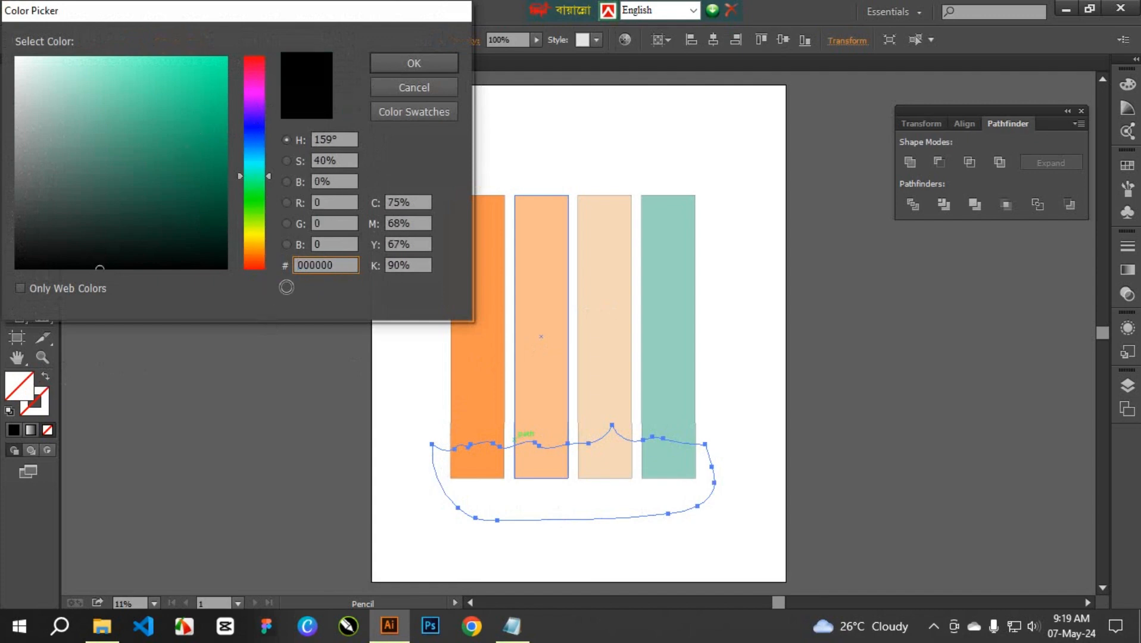
pyautogui.click(225, 268)
pyautogui.click(427, 64)
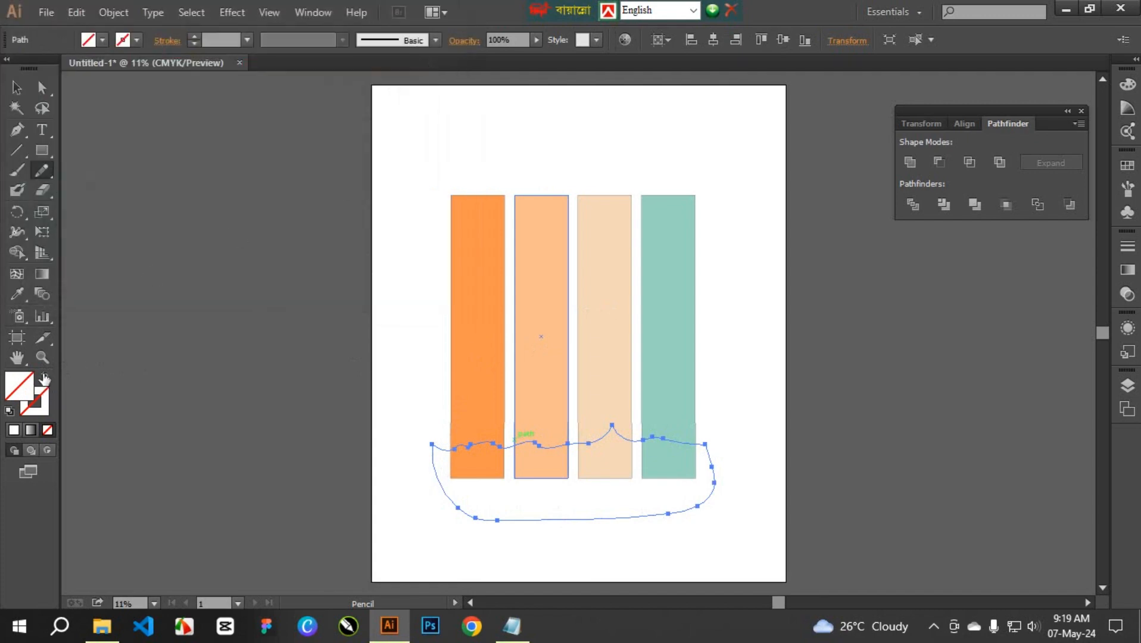
pyautogui.press('ctrl')
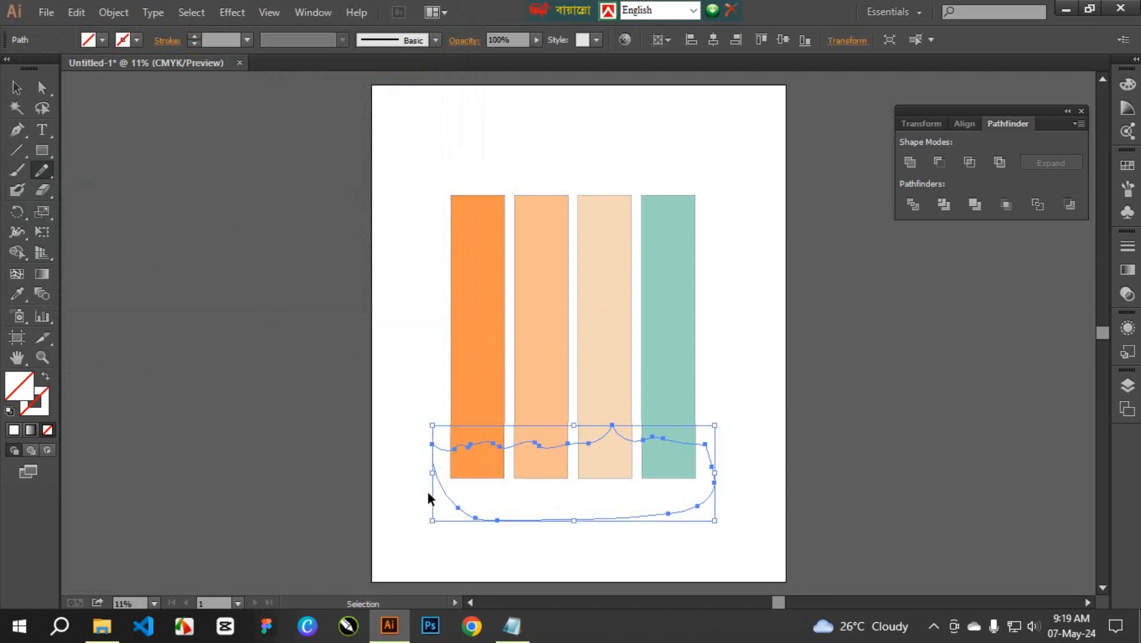
pyautogui.doubleClick(23, 389)
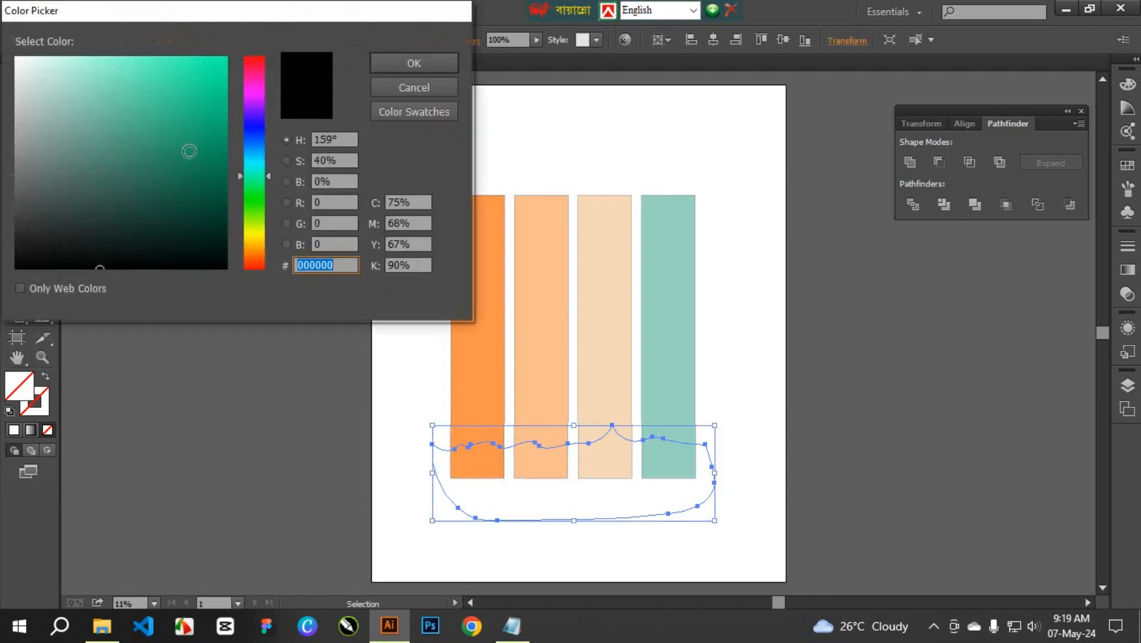
pyautogui.moveTo(189, 151); pyautogui.dragTo(257, 269)
pyautogui.click(423, 62)
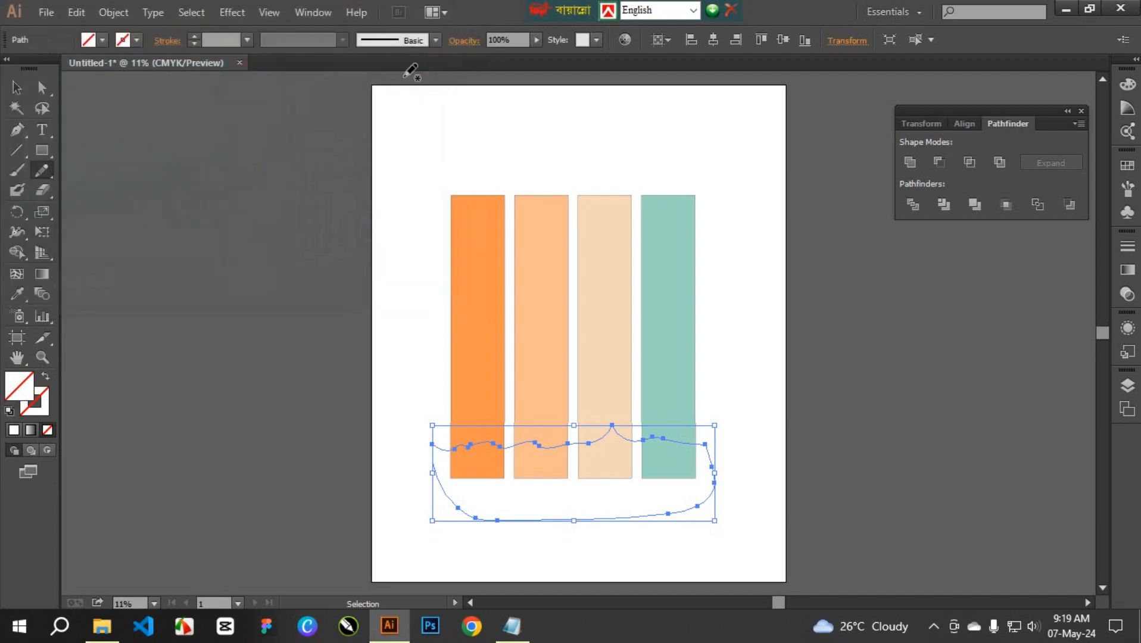
# Fill the pencil-drawn ground outline with the black swatch.
pyautogui.click(103, 39)
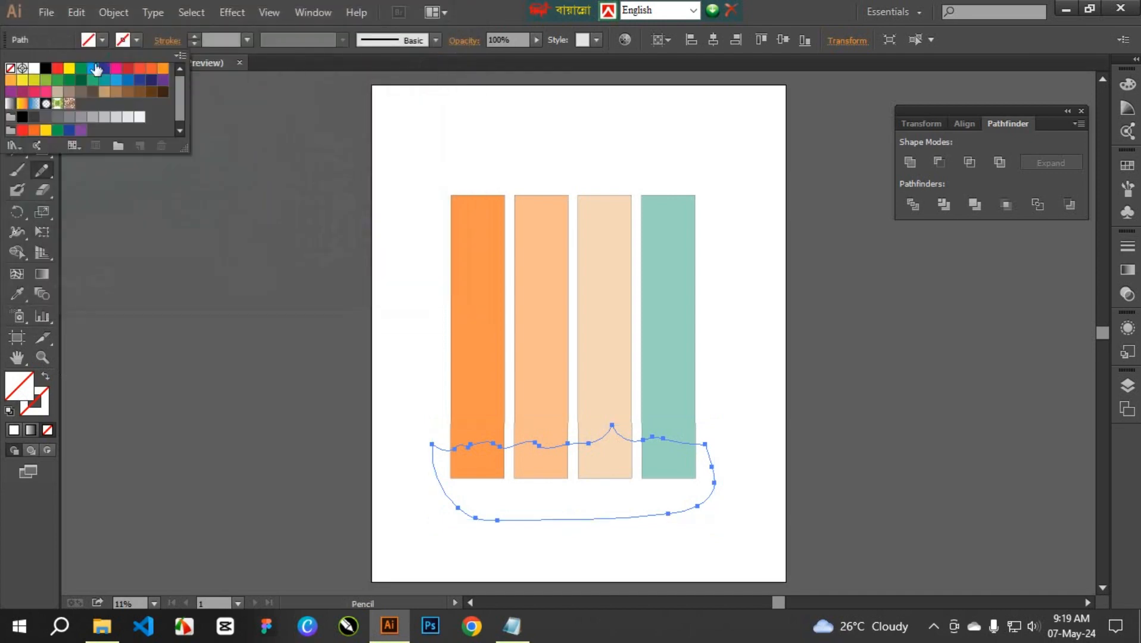
pyautogui.click(46, 77)
pyautogui.click(46, 69)
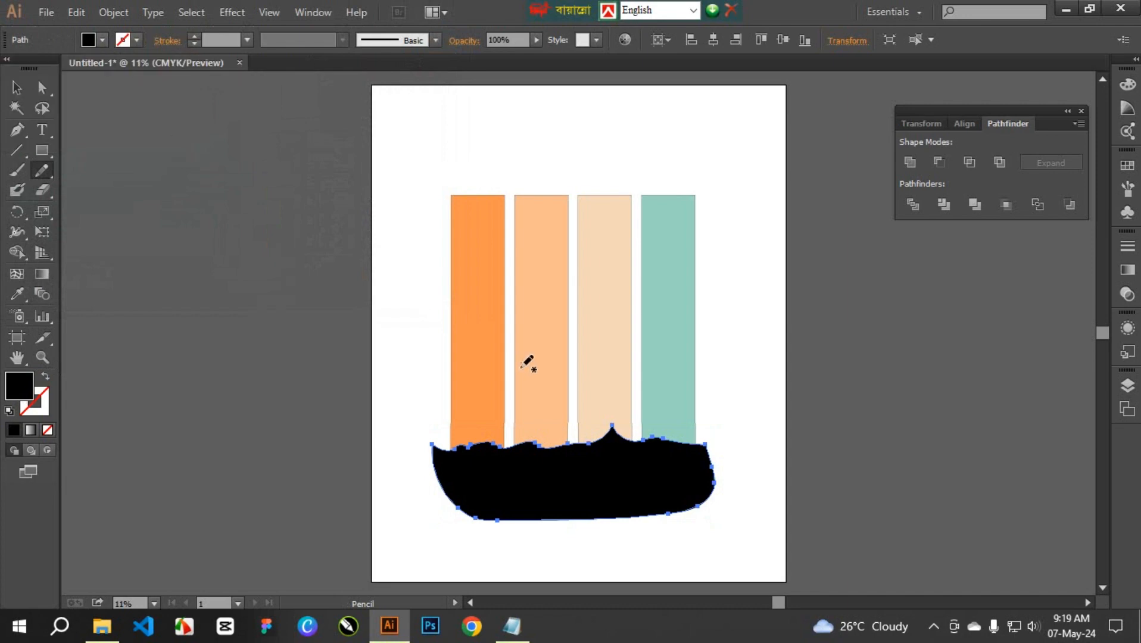
# Try to split the black ground shape with Shape Builder, using only the first three stripes and the ground shape.
pyautogui.moveTo(407, 187); pyautogui.dragTo(606, 505)
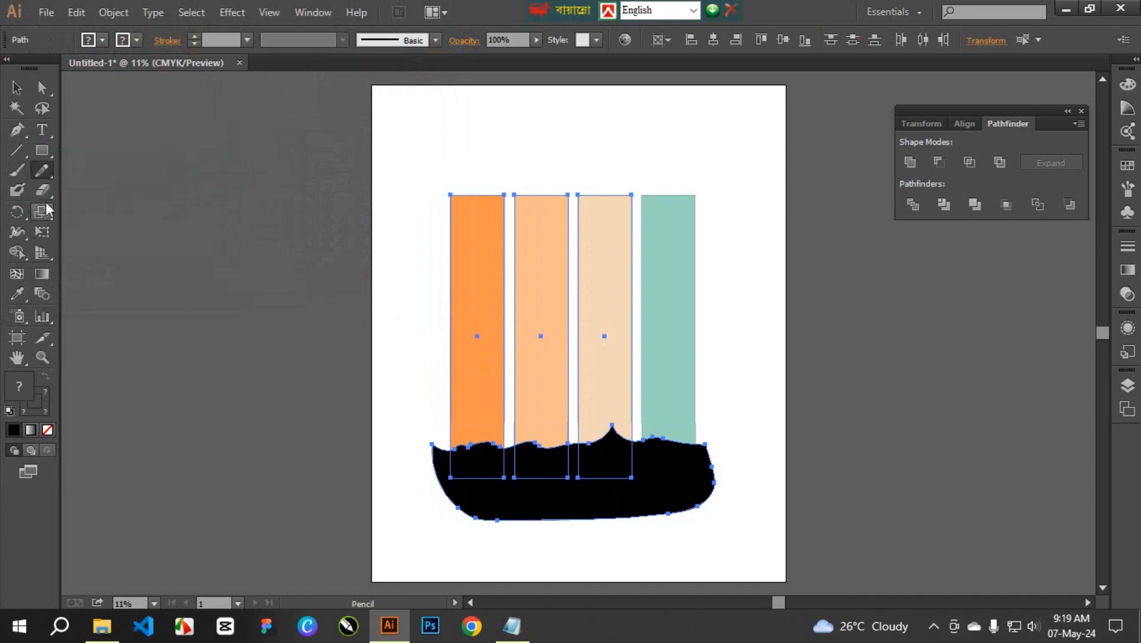
pyautogui.click(17, 252)
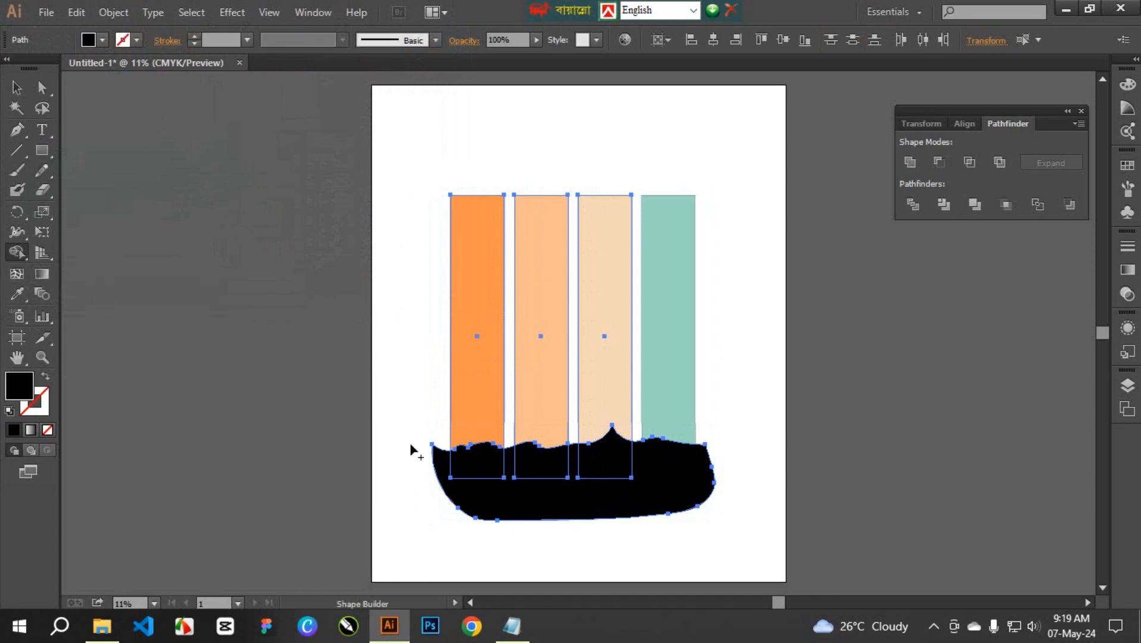
pyautogui.click(438, 458)
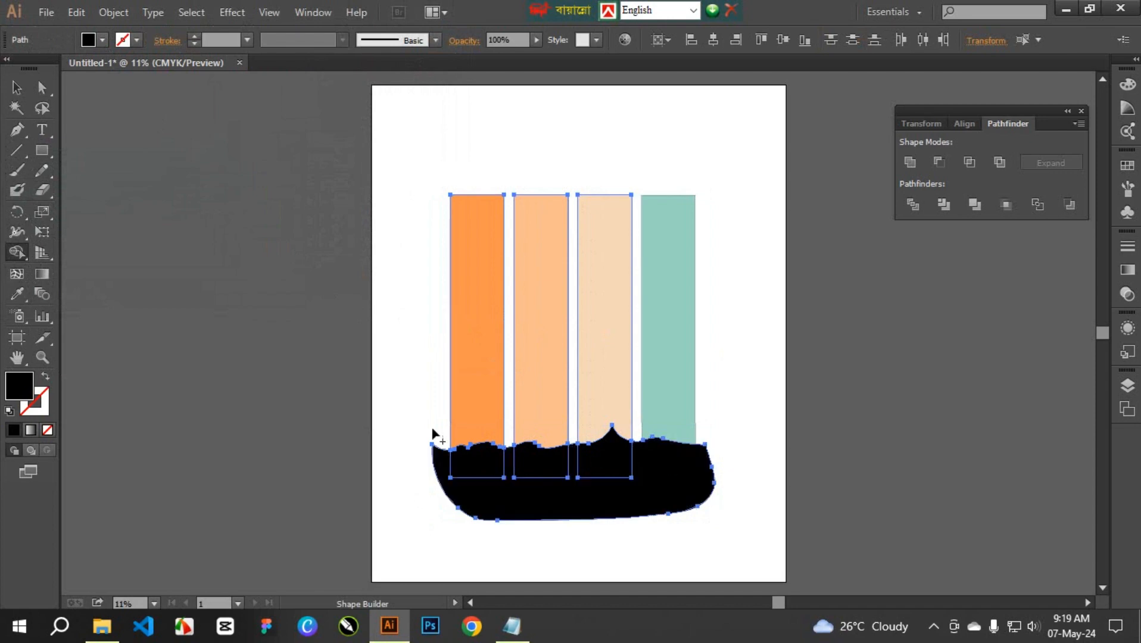
pyautogui.moveTo(425, 403)
pyautogui.mouseDown()
pyautogui.moveTo(445, 468)
pyautogui.moveTo(426, 470)
pyautogui.mouseUp()
pyautogui.moveTo(377, 216); pyautogui.dragTo(634, 530)
pyautogui.keyDown('ctrl'); pyautogui.click(772, 432); pyautogui.keyUp('ctrl')
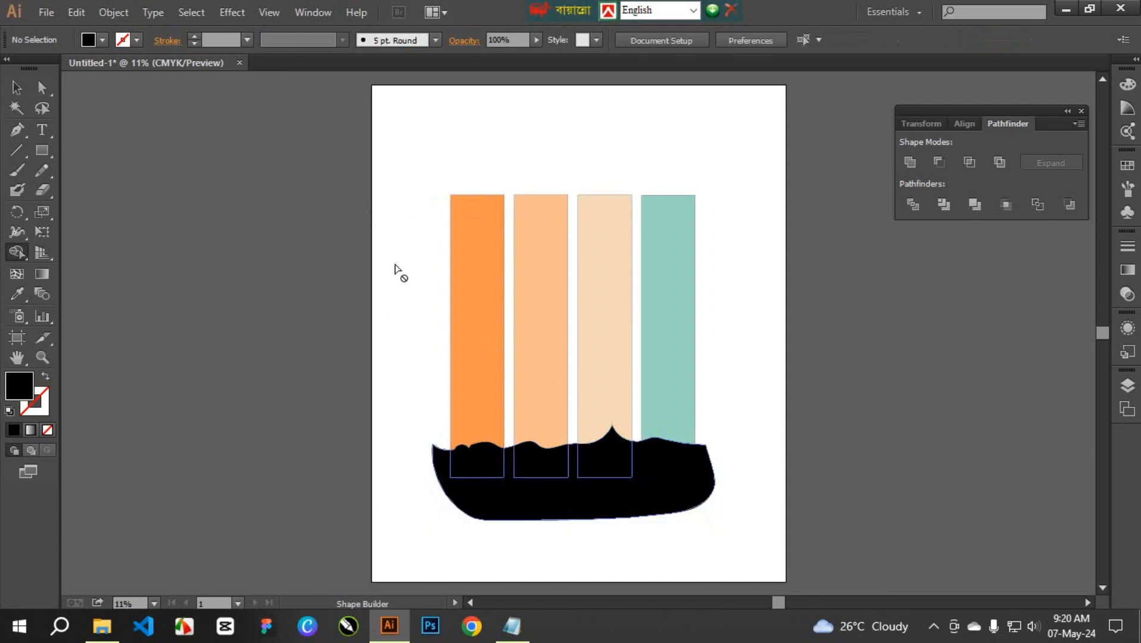
pyautogui.rightClick(691, 478)
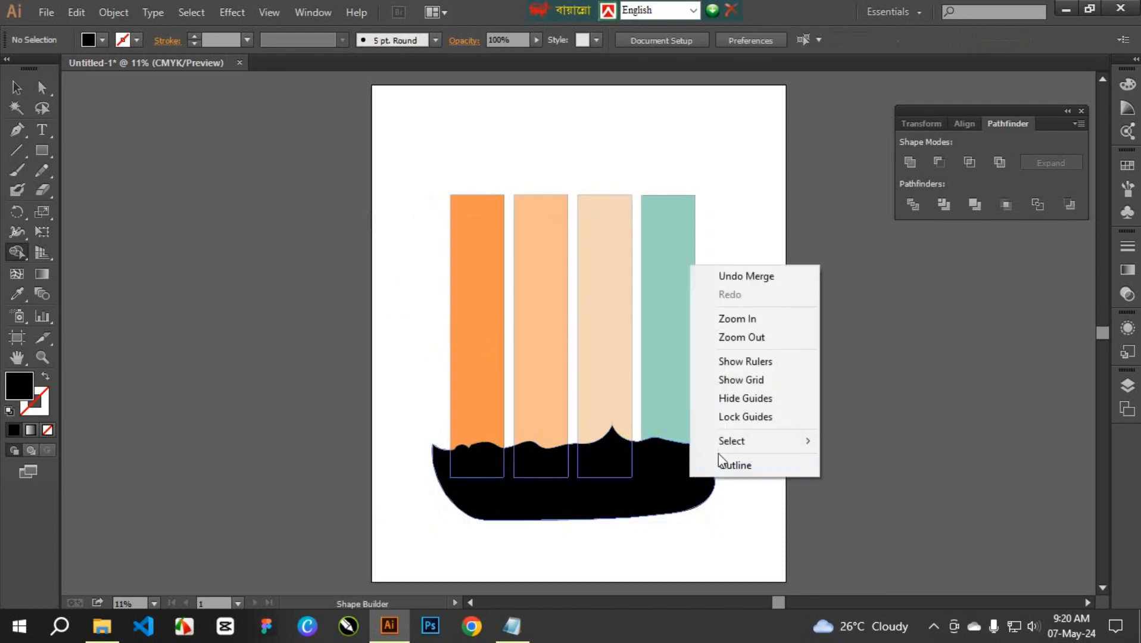
pyautogui.moveTo(752, 444)
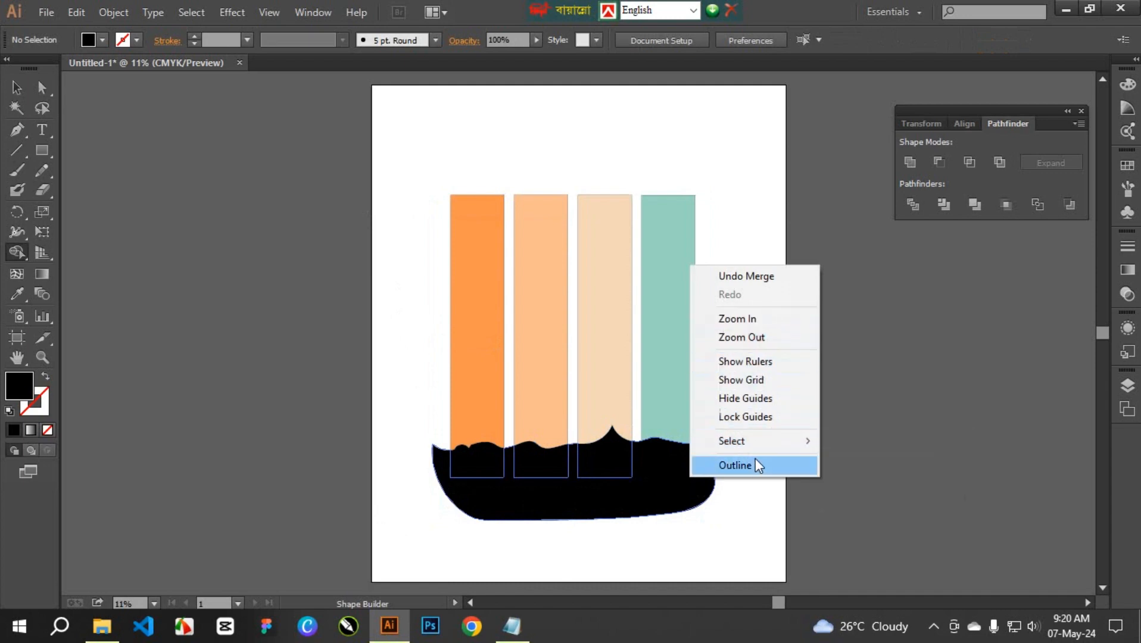
pyautogui.click(681, 565)
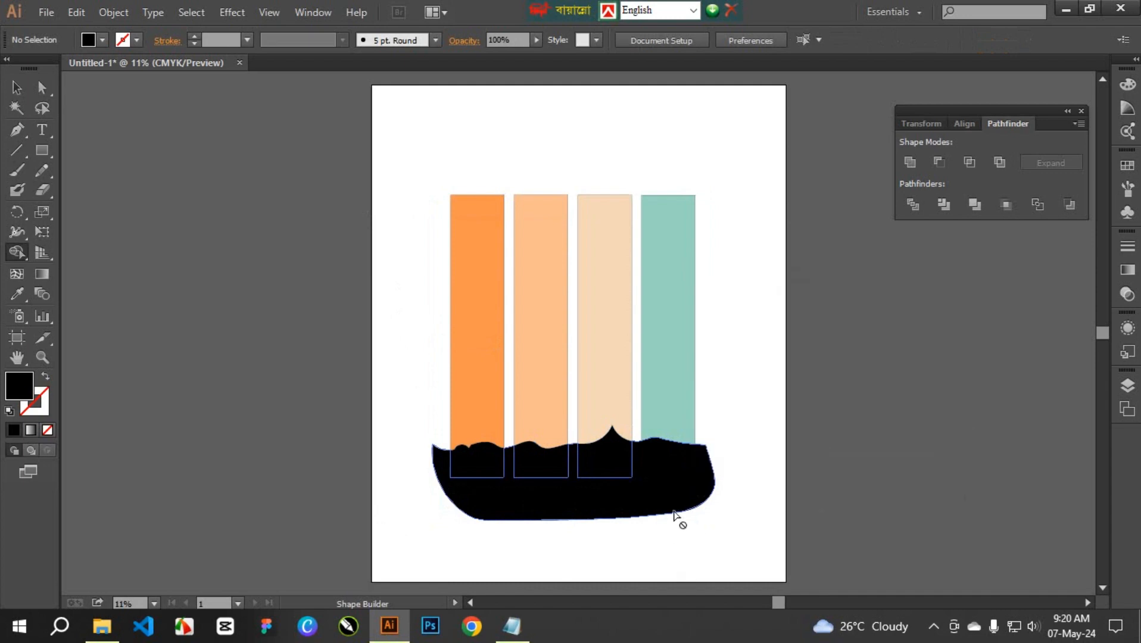
pyautogui.rightClick(671, 472)
pyautogui.click(724, 513)
pyautogui.keyDown('ctrl'); pyautogui.click(435, 143); pyautogui.keyUp('ctrl')
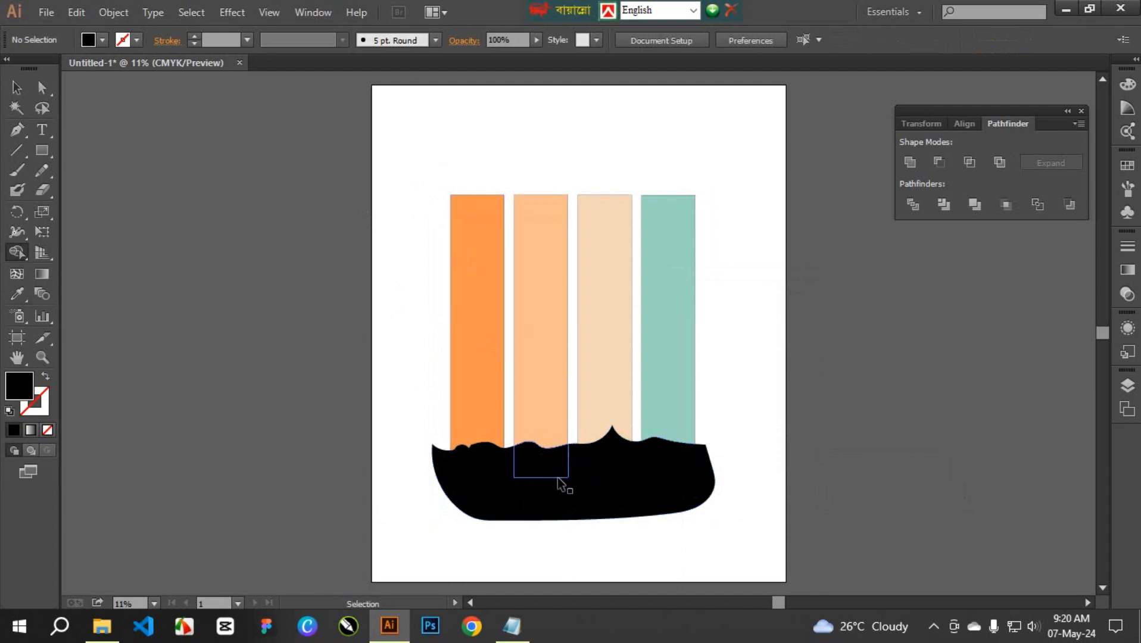
pyautogui.click(17, 87)
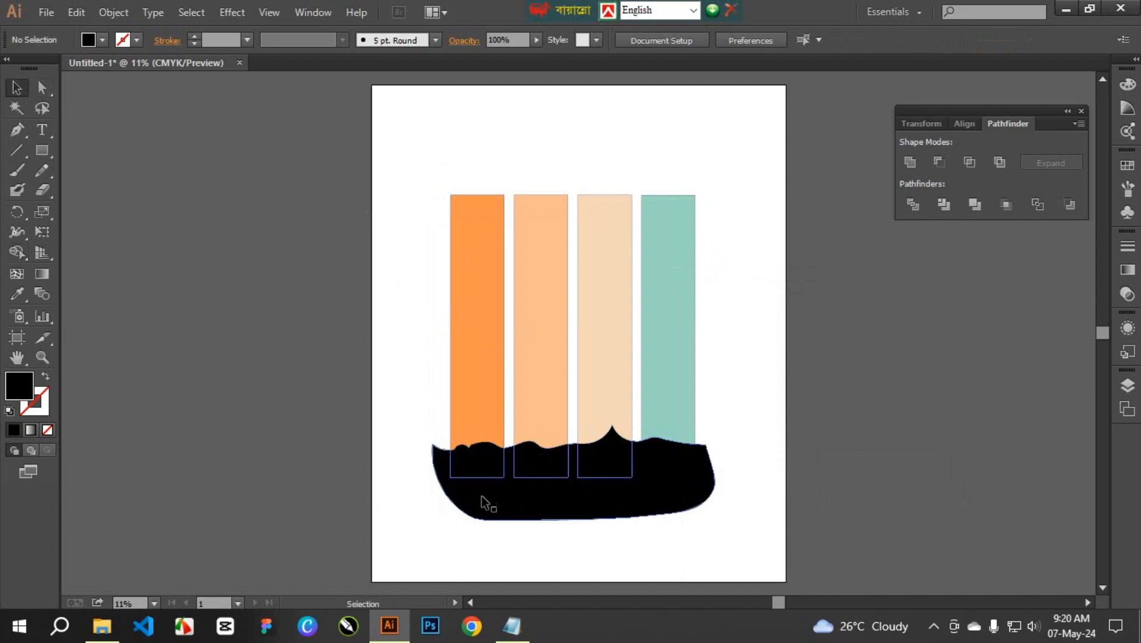
pyautogui.click(546, 498)
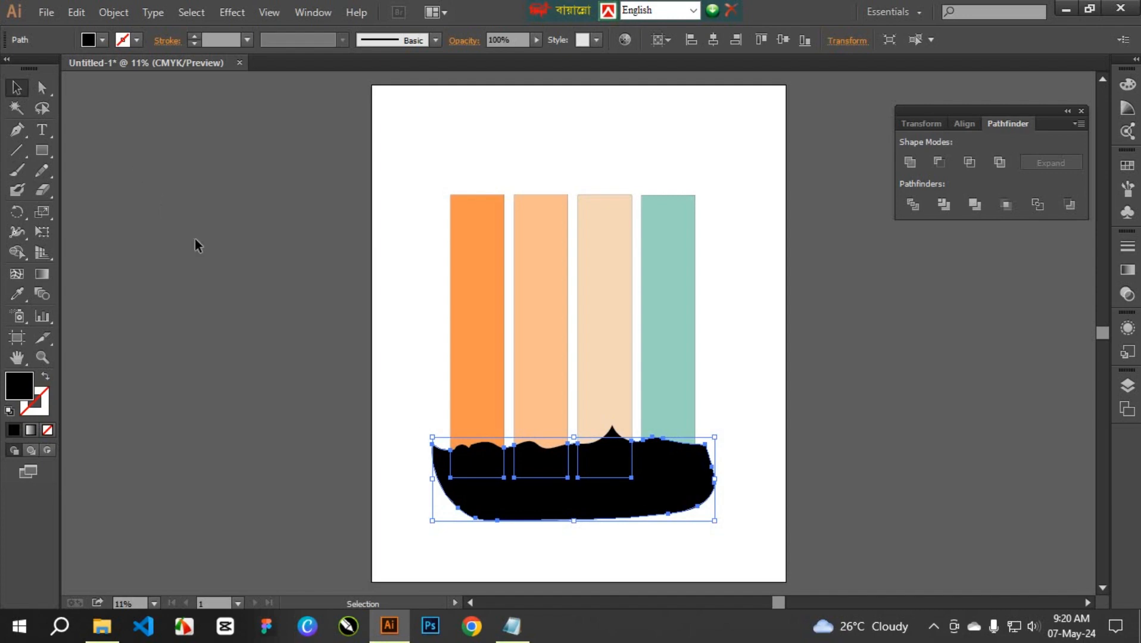
pyautogui.rightClick(602, 520)
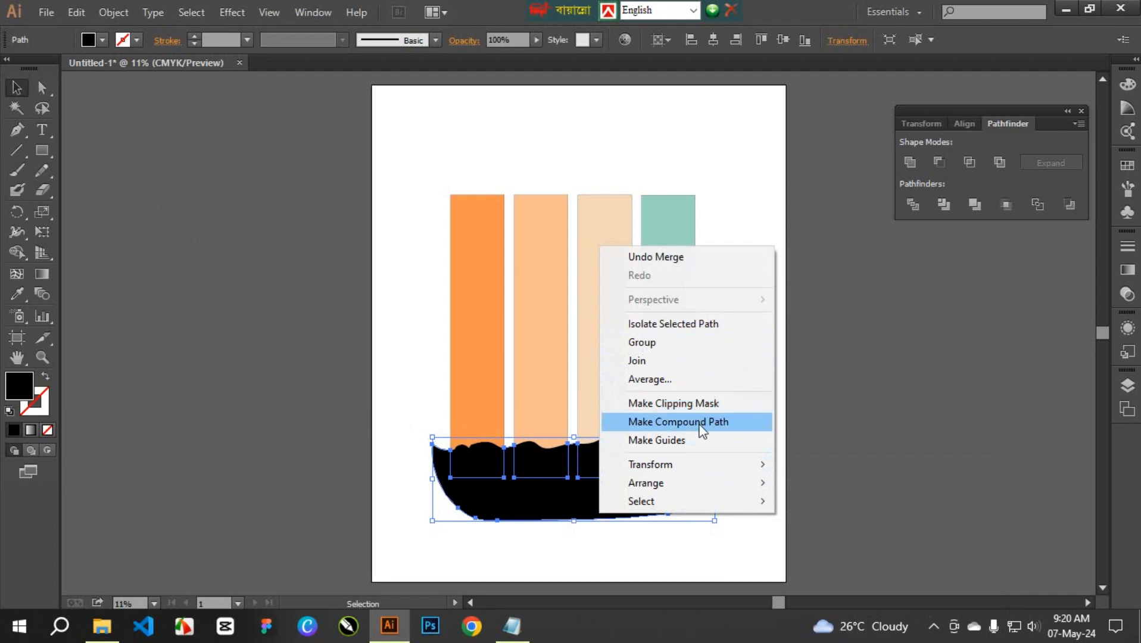
pyautogui.click(112, 12)
pyautogui.click(112, 14)
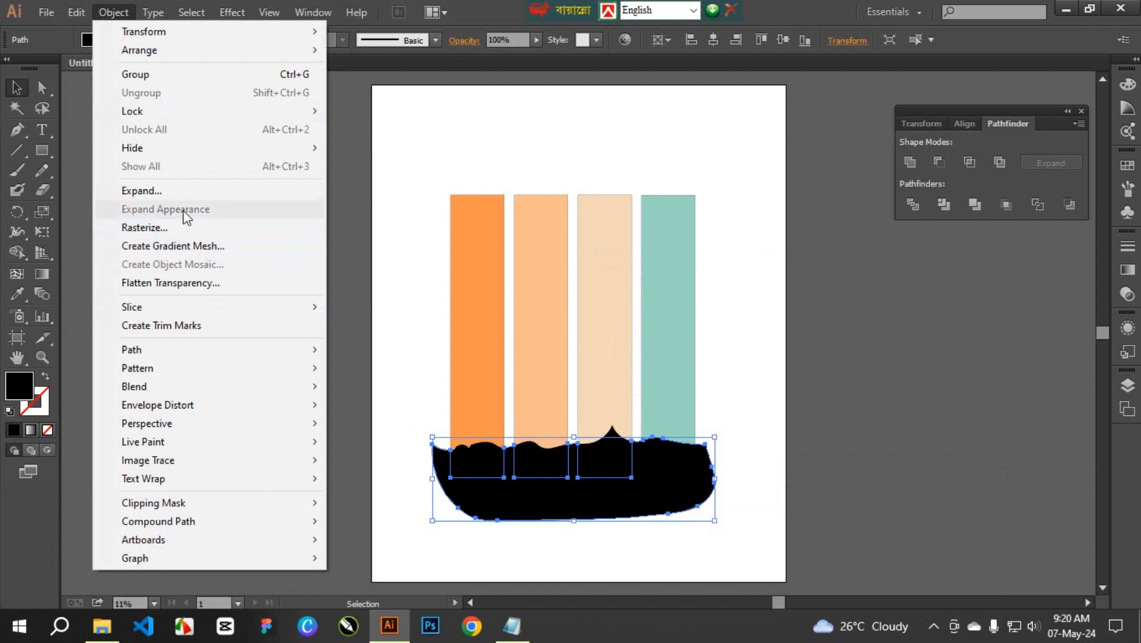
pyautogui.click(176, 195)
pyautogui.click(754, 437)
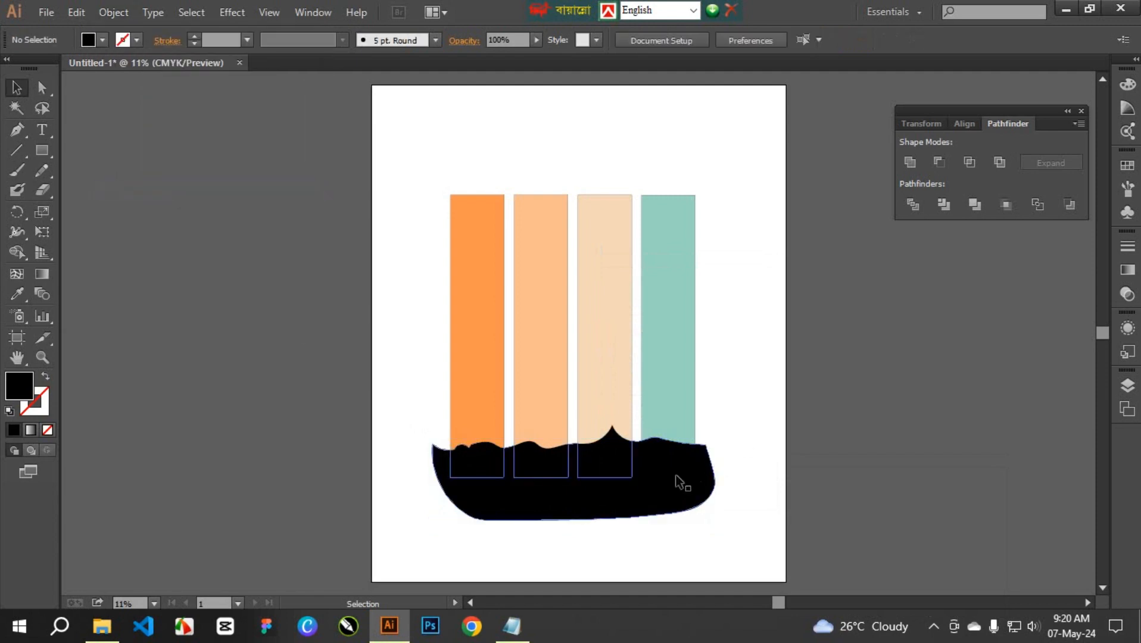
# Remove the parts of the black ground shape outside the four stripes with Shape Builder, keeping only the black areas inside them.
pyautogui.click(679, 482)
pyautogui.moveTo(400, 189); pyautogui.dragTo(728, 543)
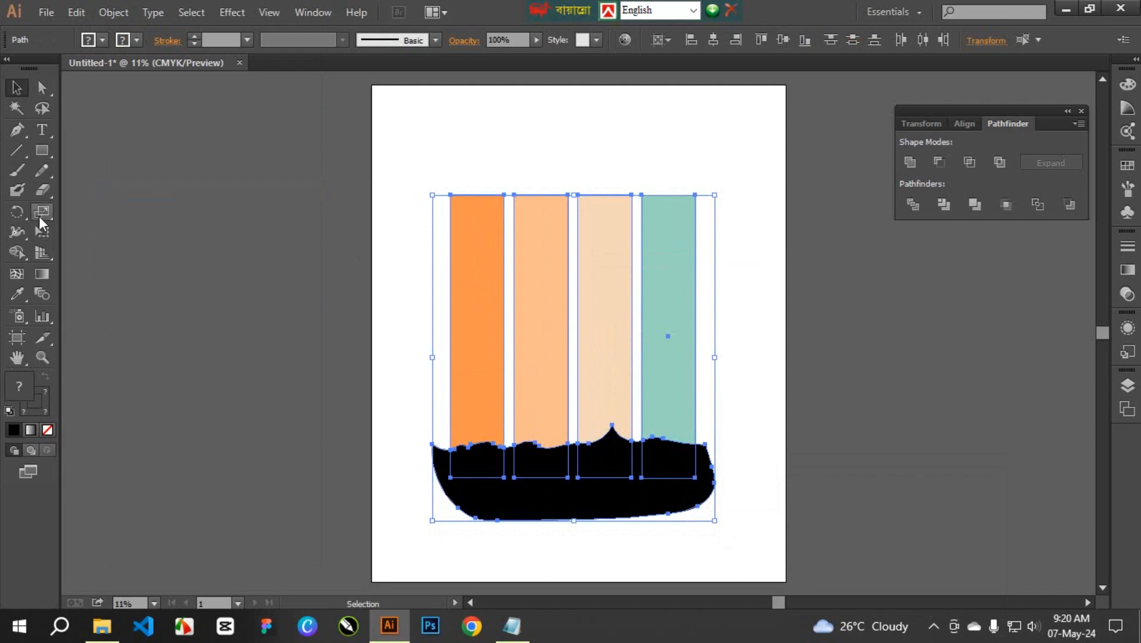
pyautogui.click(16, 252)
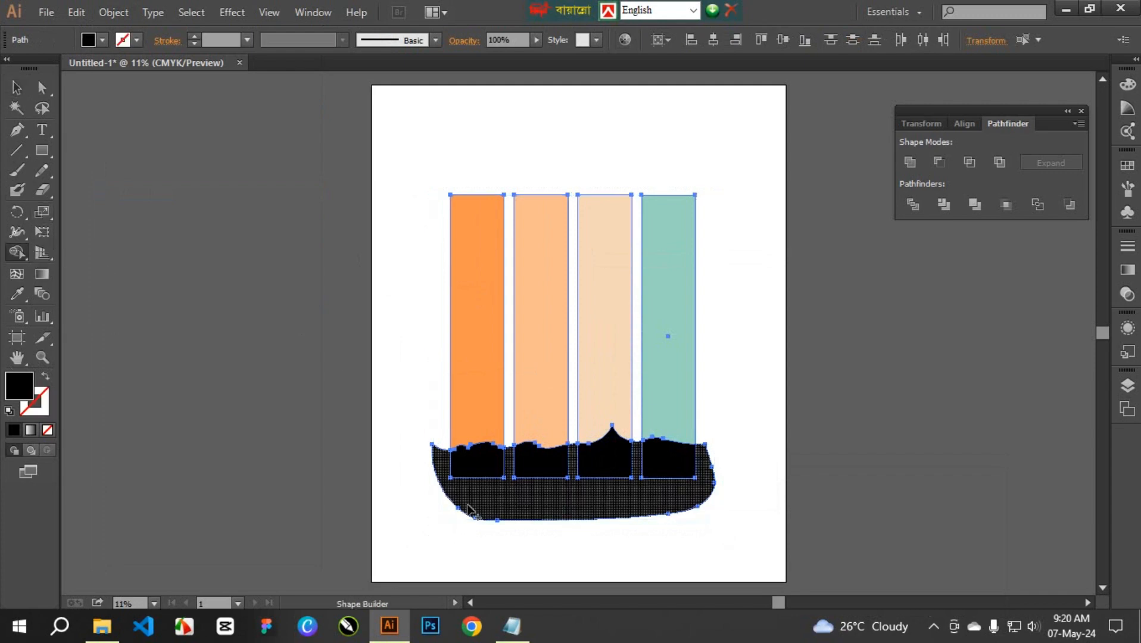
pyautogui.moveTo(434, 426); pyautogui.dragTo(446, 499)
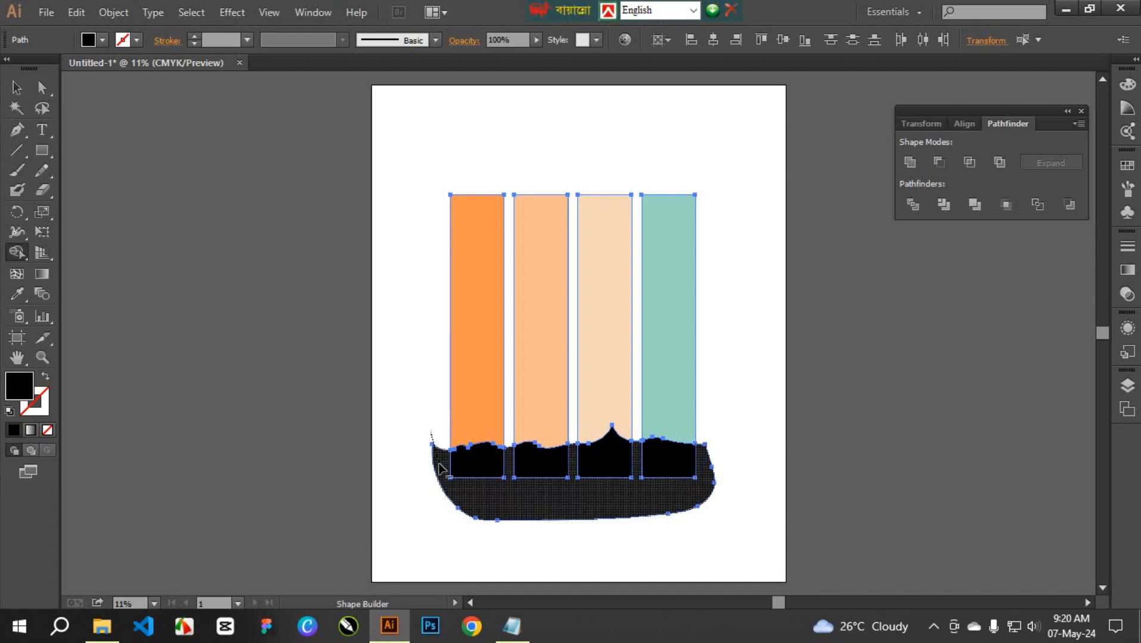
pyautogui.keyDown('alt'); pyautogui.click(453, 507); pyautogui.keyUp('alt')
pyautogui.keyDown('ctrl'); pyautogui.click(389, 358); pyautogui.keyUp('ctrl')
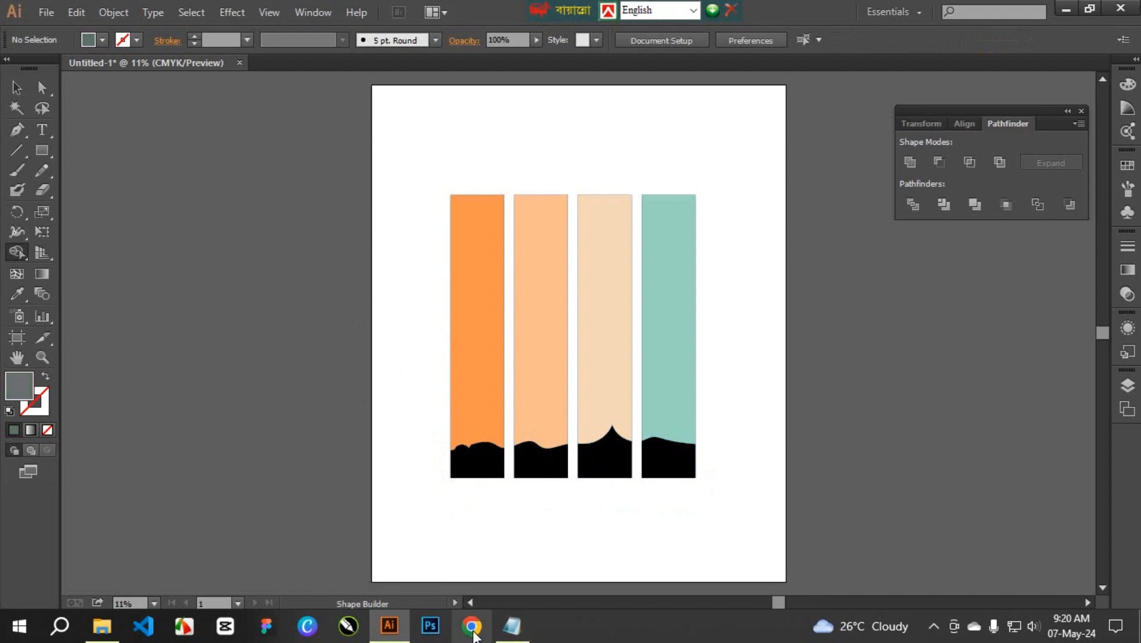
# Switch to the Notepad notes and copy the full link listed under bicycle.
pyautogui.click(512, 627)
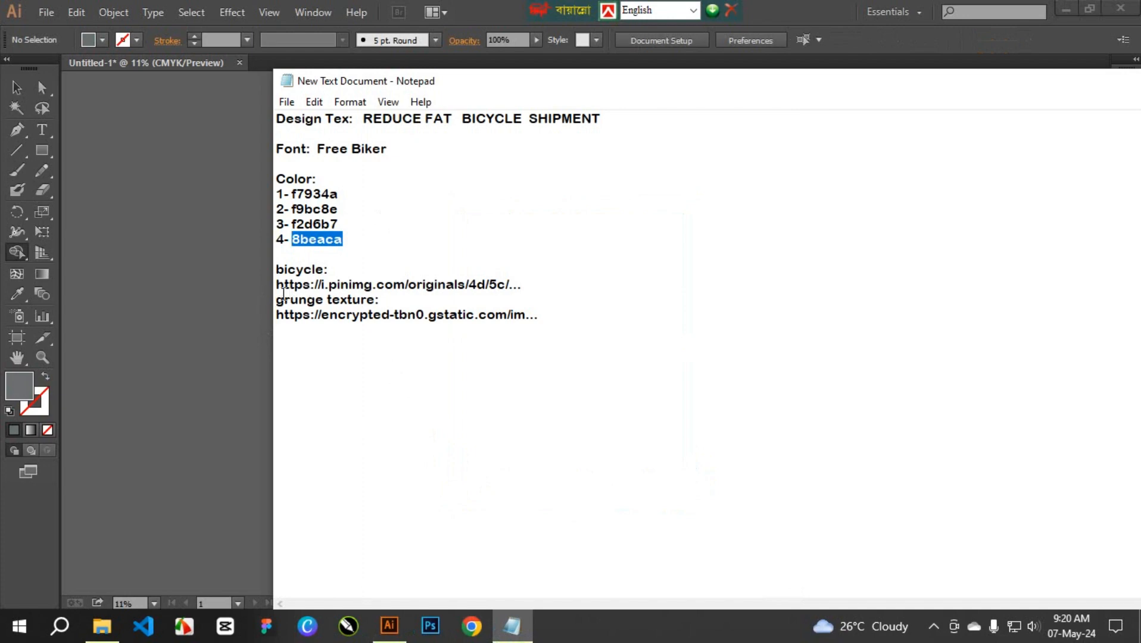
pyautogui.moveTo(276, 288); pyautogui.dragTo(515, 281)
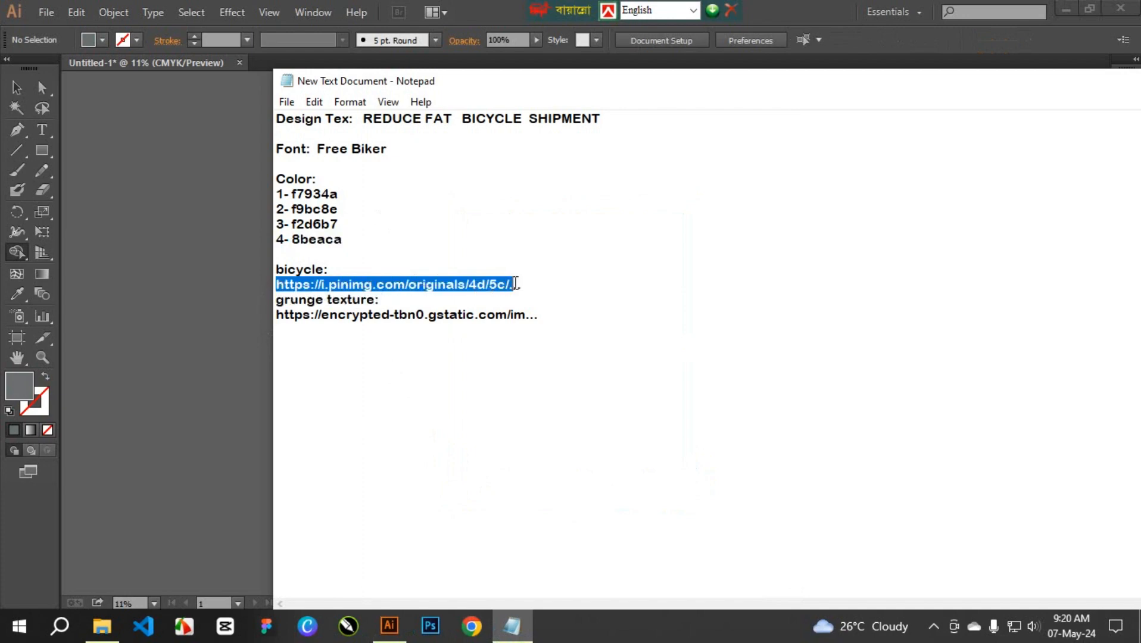
pyautogui.click(500, 294)
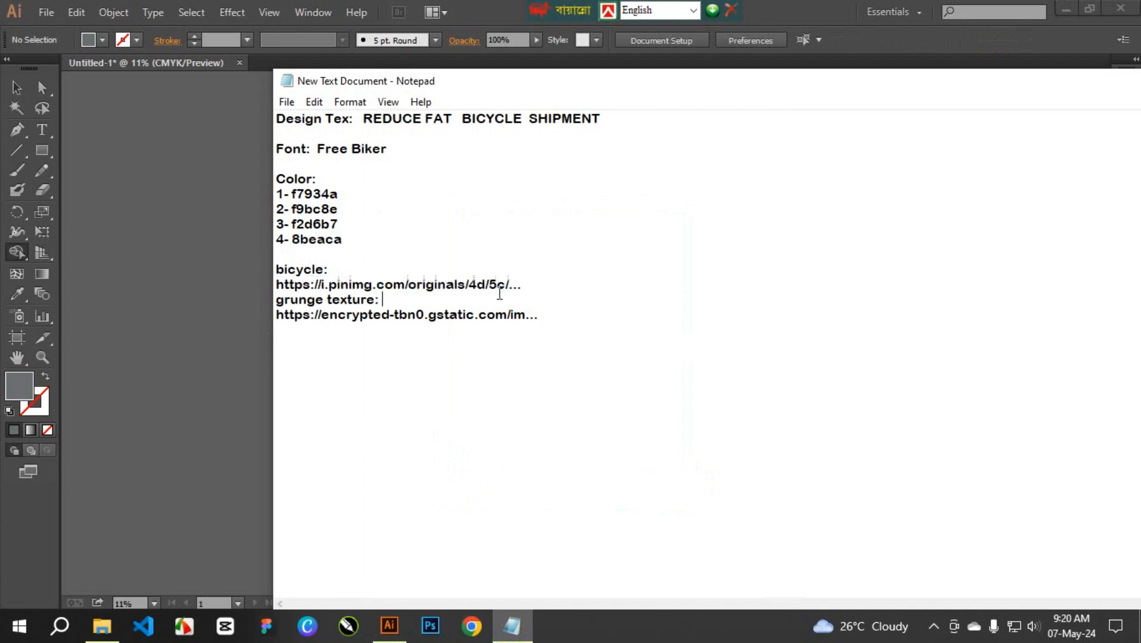
pyautogui.moveTo(277, 285); pyautogui.dragTo(540, 284)
pyautogui.hotkey('ctrl', 'c')
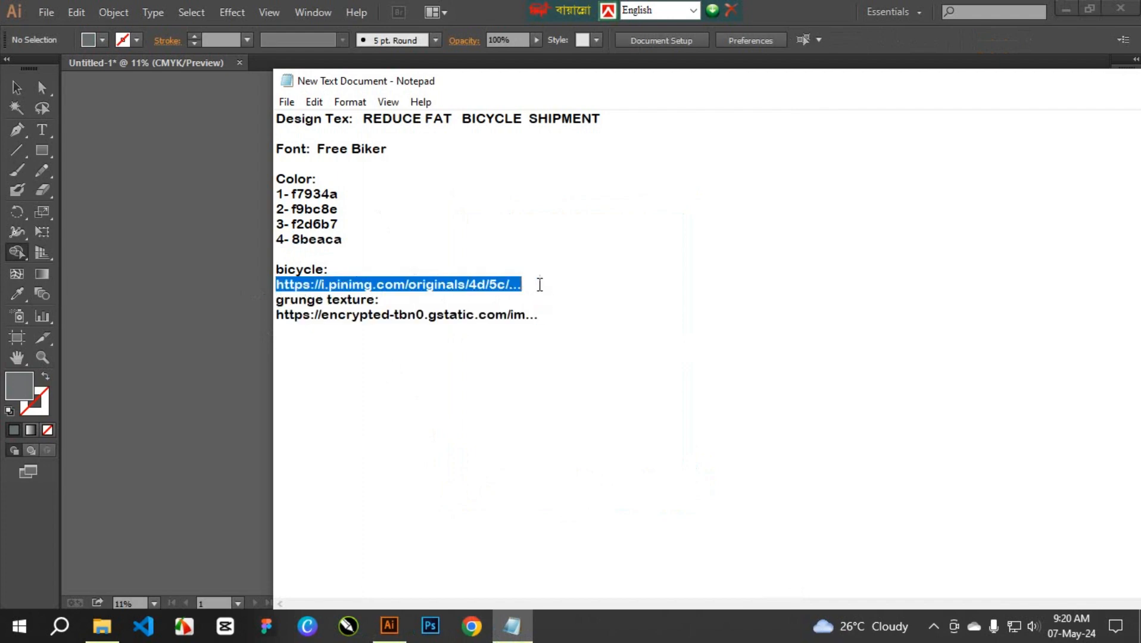
# Switch to Chrome and try to open the copied bicycle image link, returning to the start page after the attempt.
pyautogui.click(471, 611)
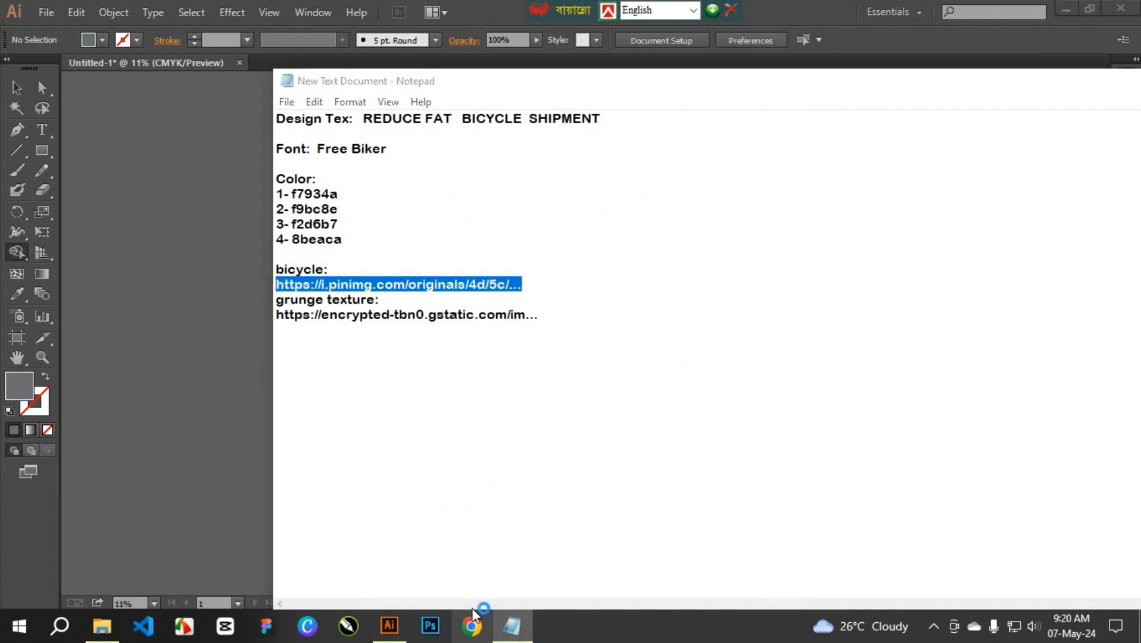
pyautogui.click(494, 438)
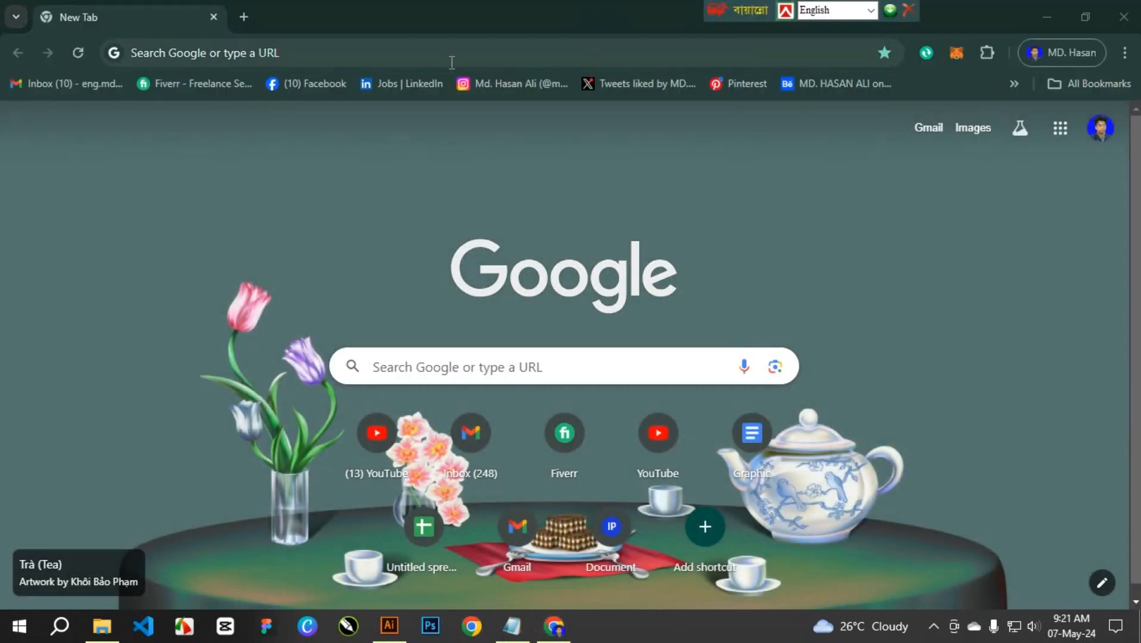
pyautogui.click(344, 53)
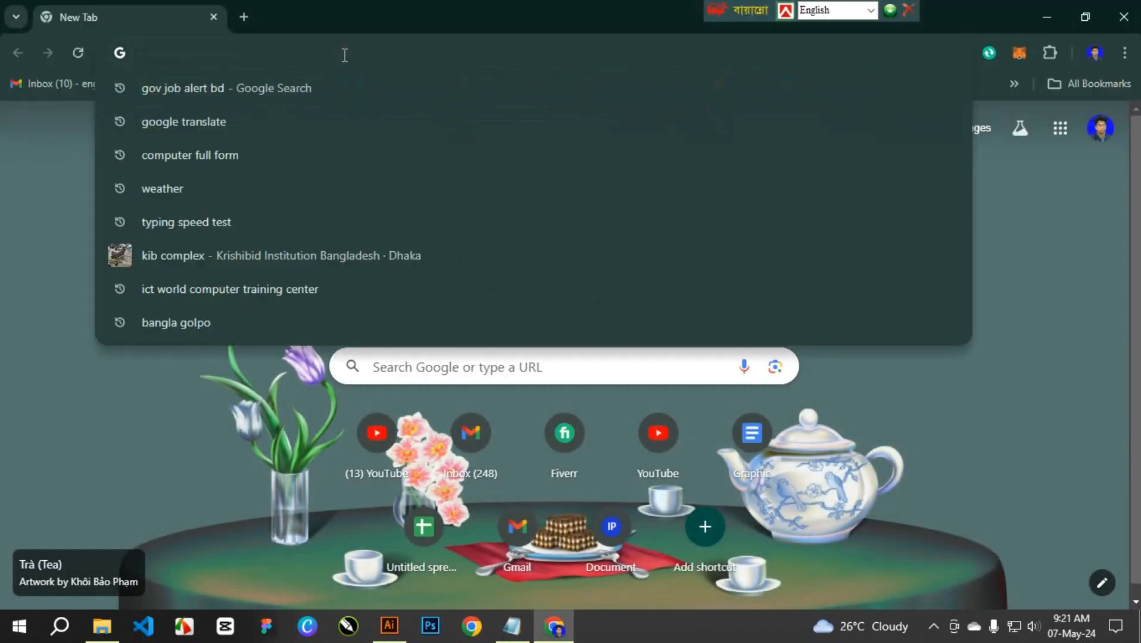
pyautogui.hotkey('ctrl', 'v')
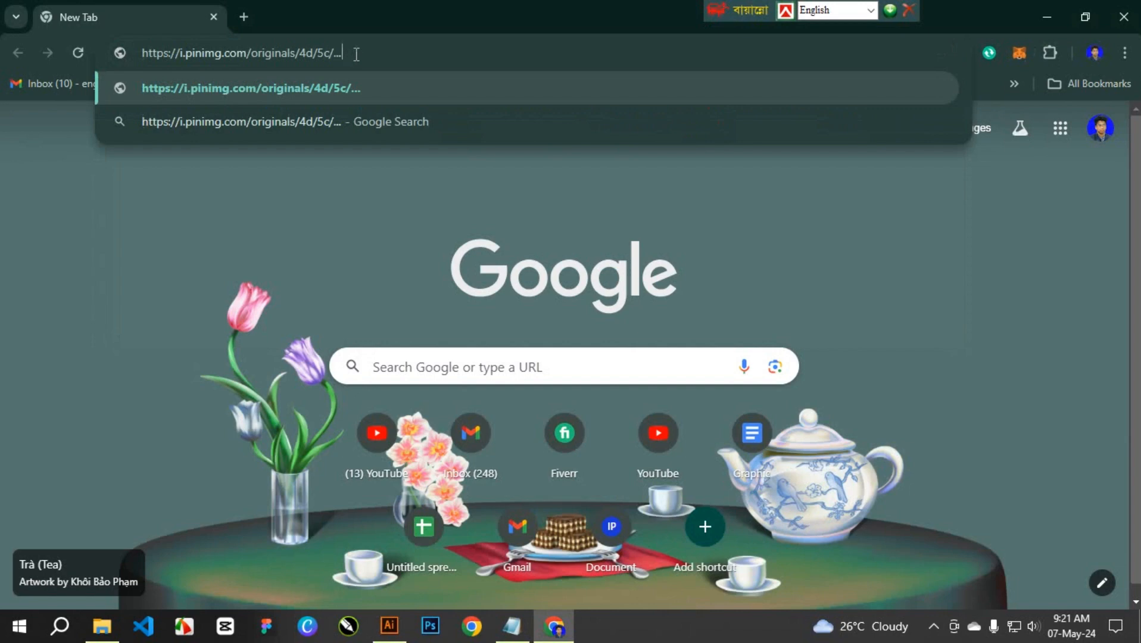
pyautogui.press('Return')
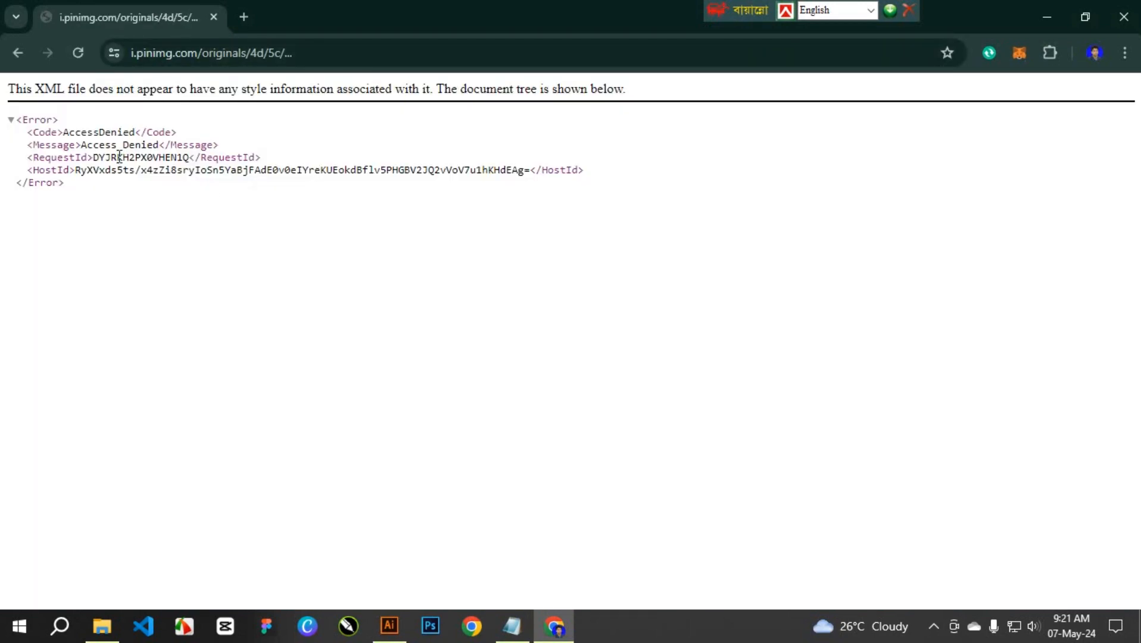
pyautogui.click(353, 53)
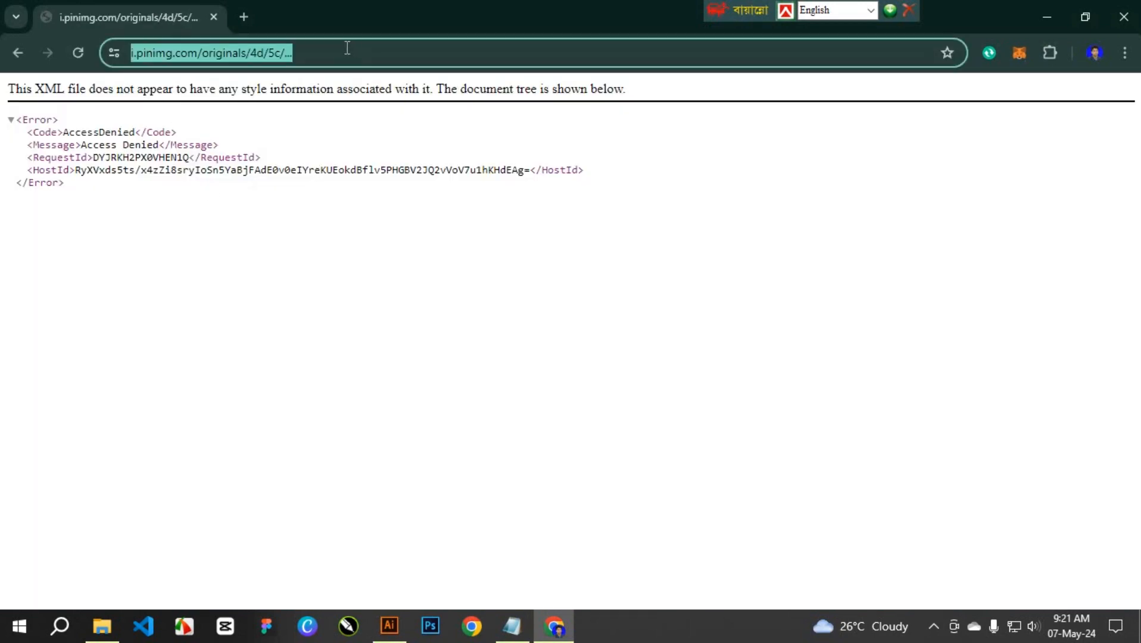
pyautogui.press('Return')
pyautogui.click(13, 53)
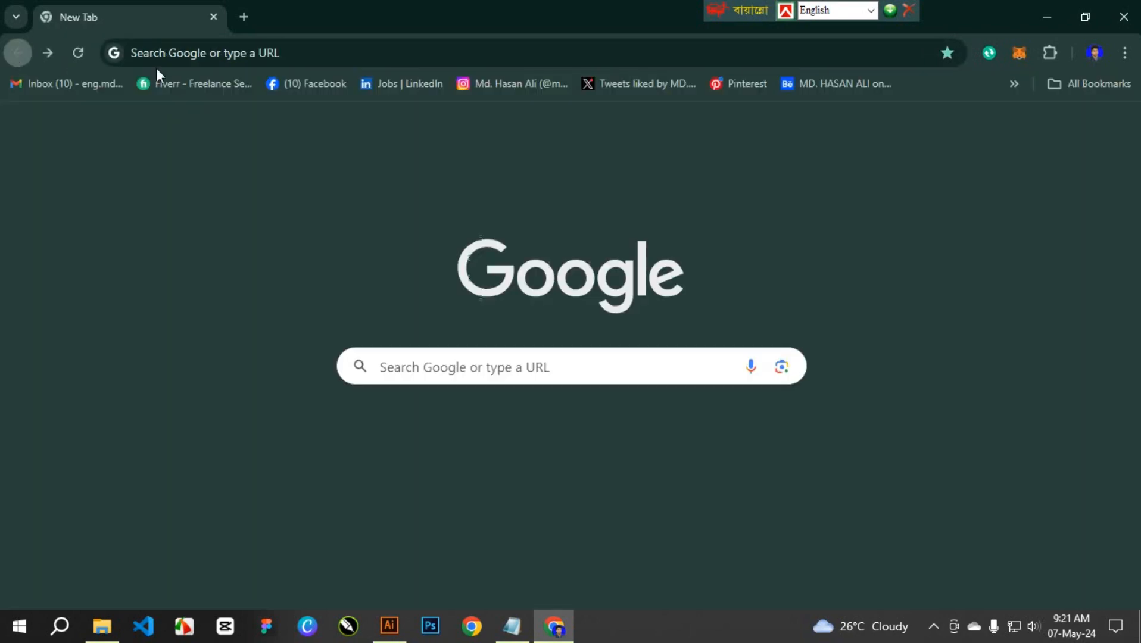
# Search Google for "bicycle vector png".
pyautogui.click(341, 52)
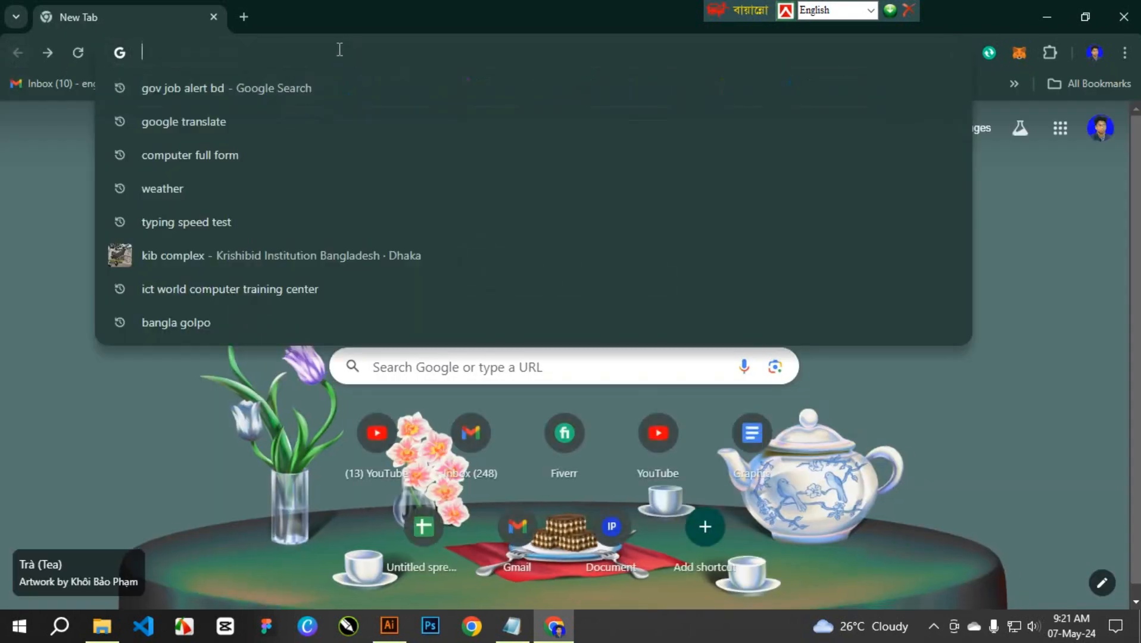
pyautogui.write('by')
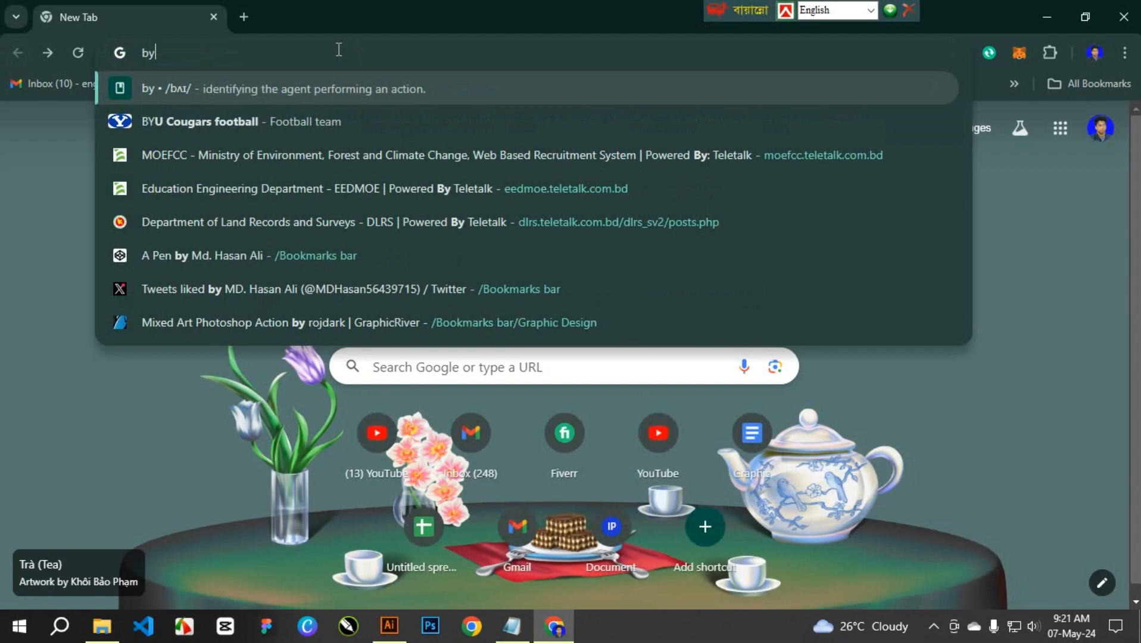
pyautogui.write('c')
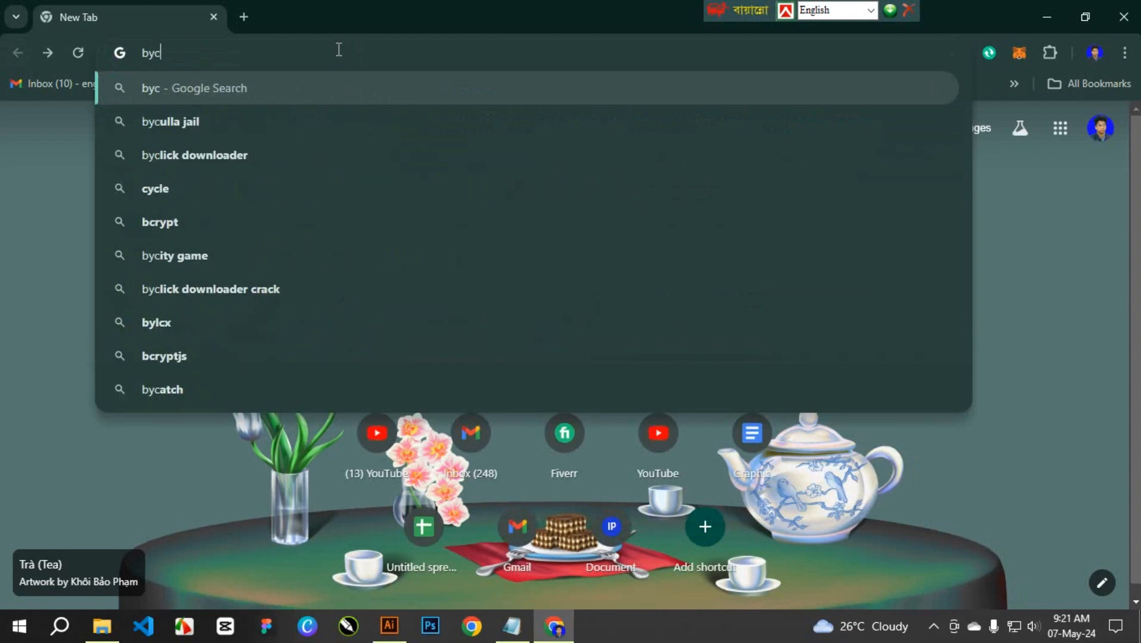
pyautogui.write('e')
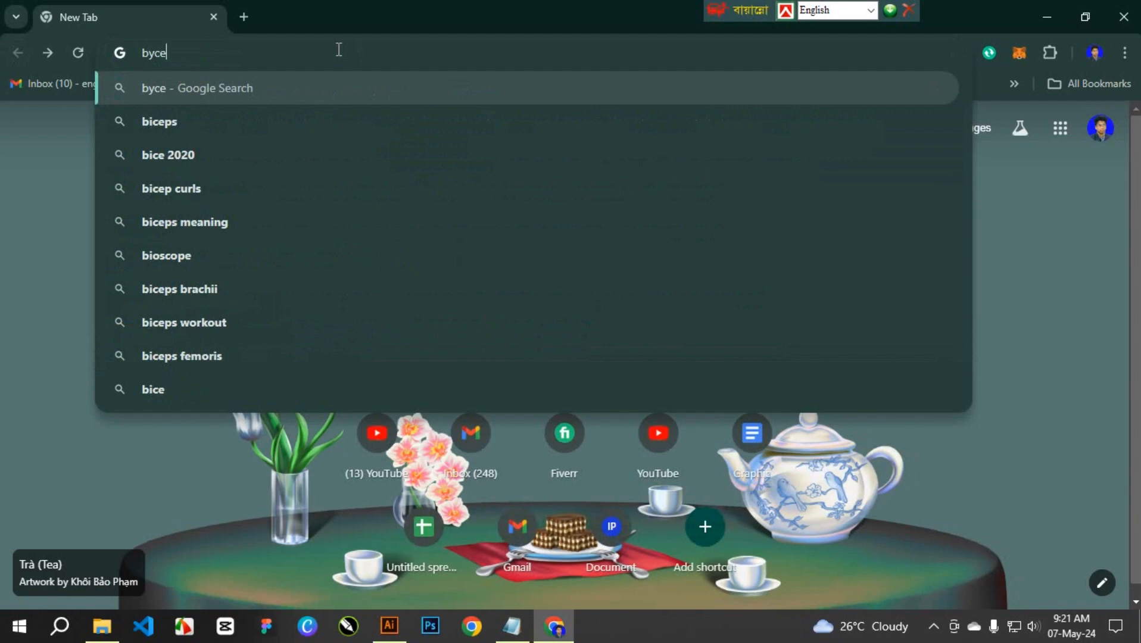
pyautogui.press('BackSpace')
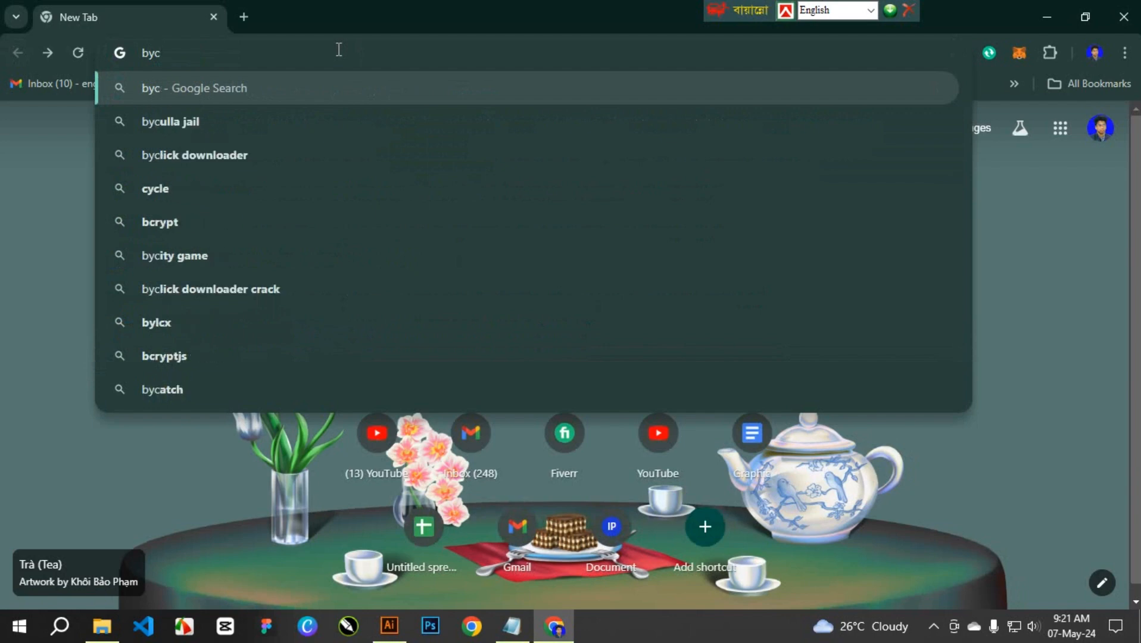
pyautogui.write('ekal')
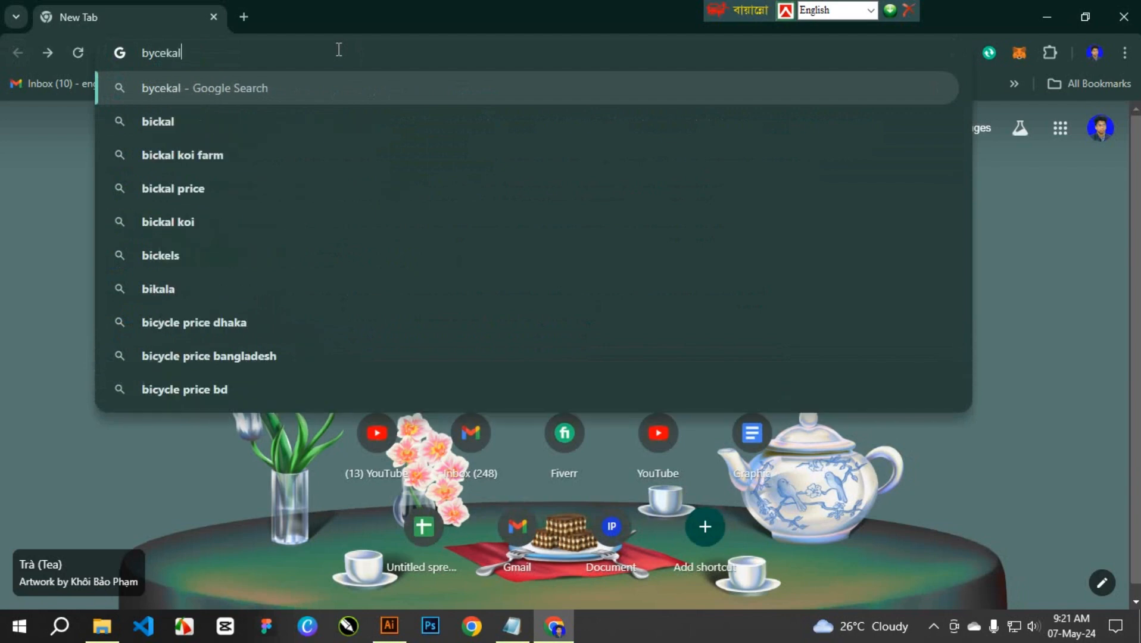
pyautogui.write(' vi')
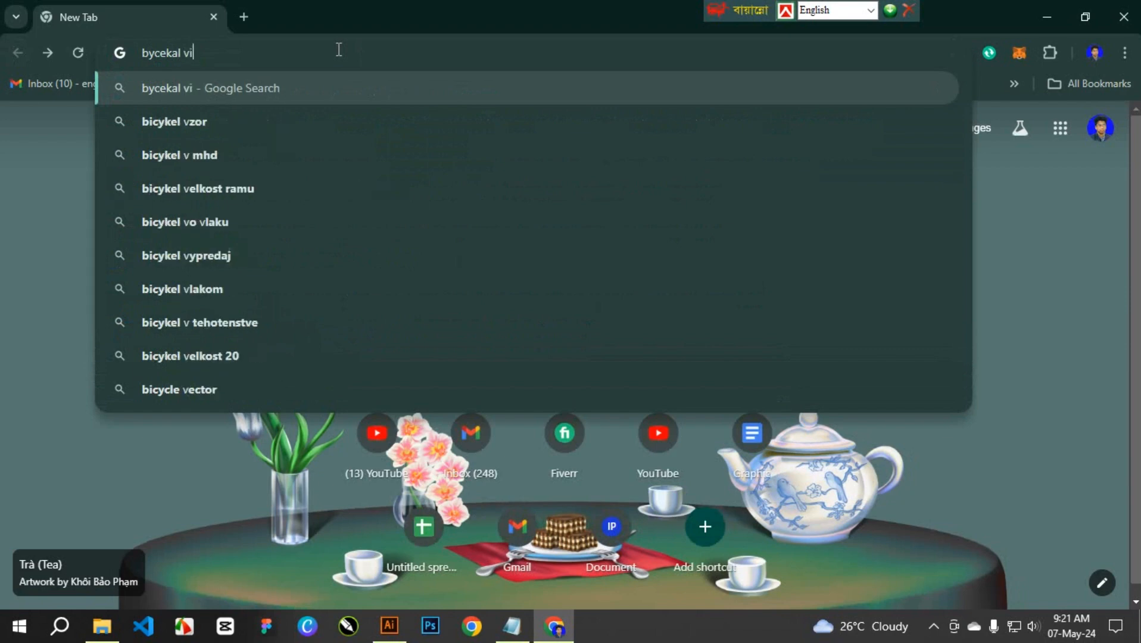
pyautogui.write('ctor')
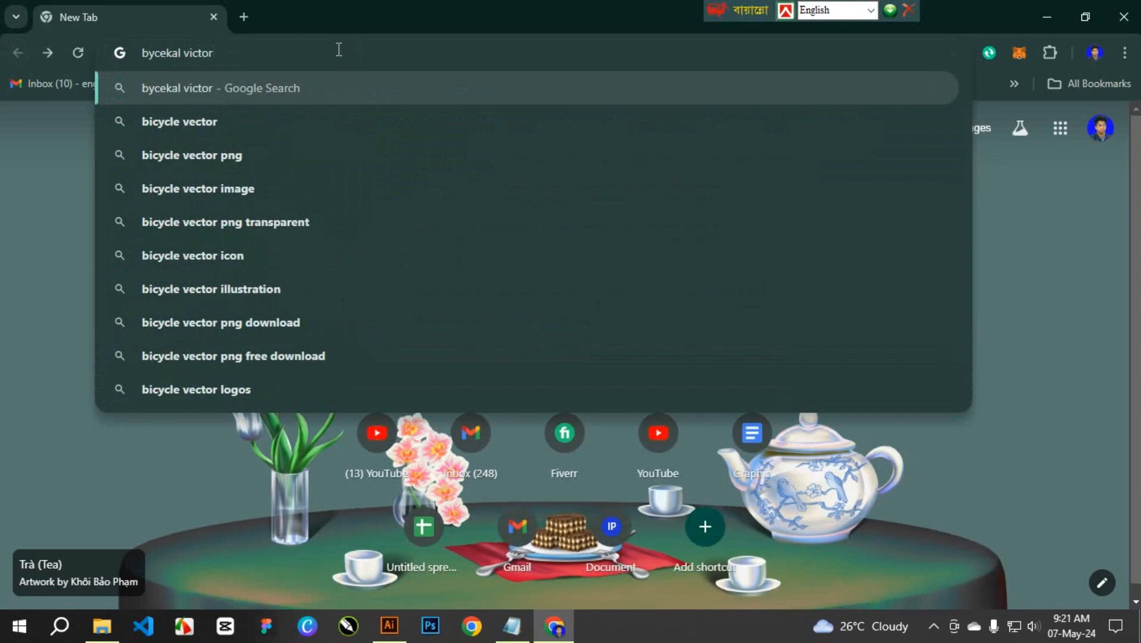
pyautogui.press('Down')
pyautogui.press('Down')
pyautogui.press('Return')
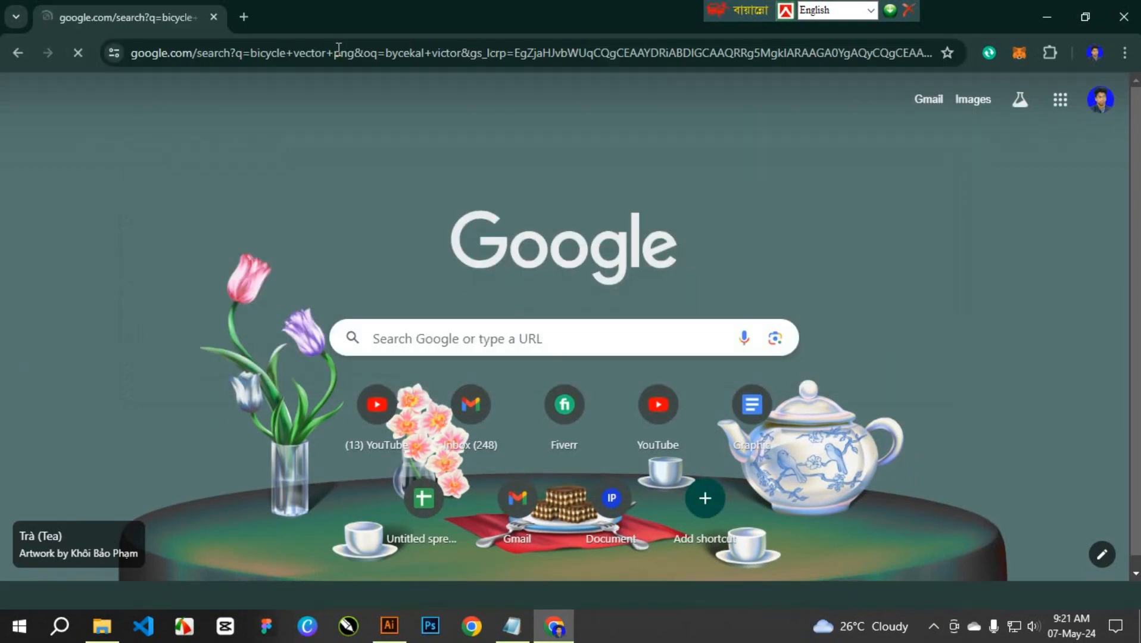
# Look through the web results for the bicycle search and show its image results instead.
pyautogui.scroll(-5, 518, 312)
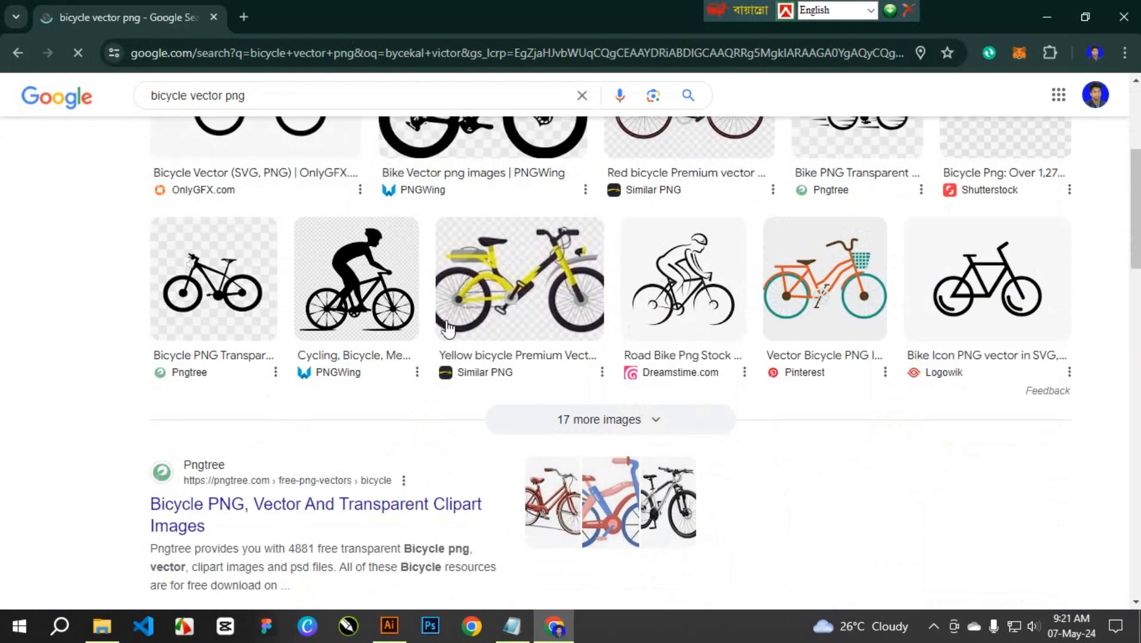
pyautogui.scroll(-15, 449, 307)
pyautogui.scroll(-5, 449, 307)
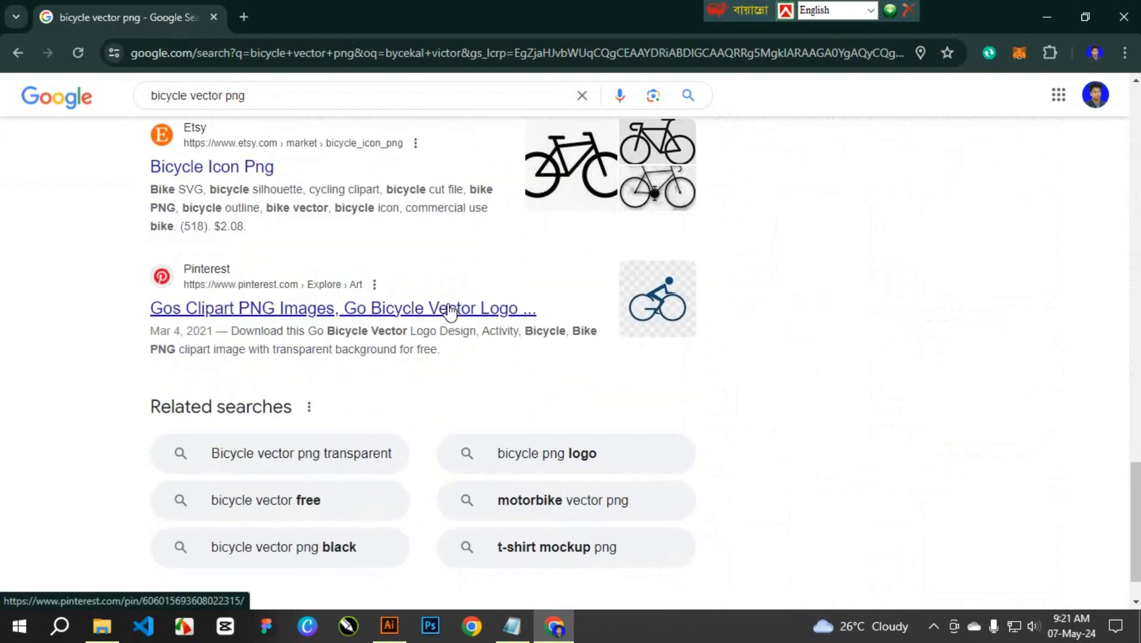
pyautogui.scroll(20, 447, 301)
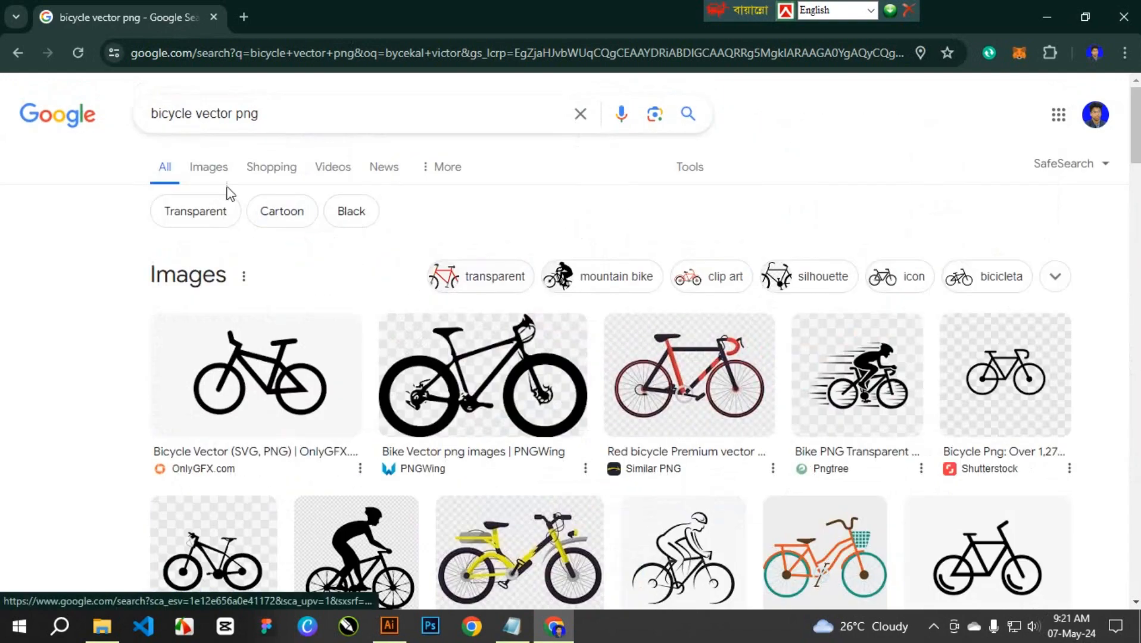
pyautogui.click(220, 177)
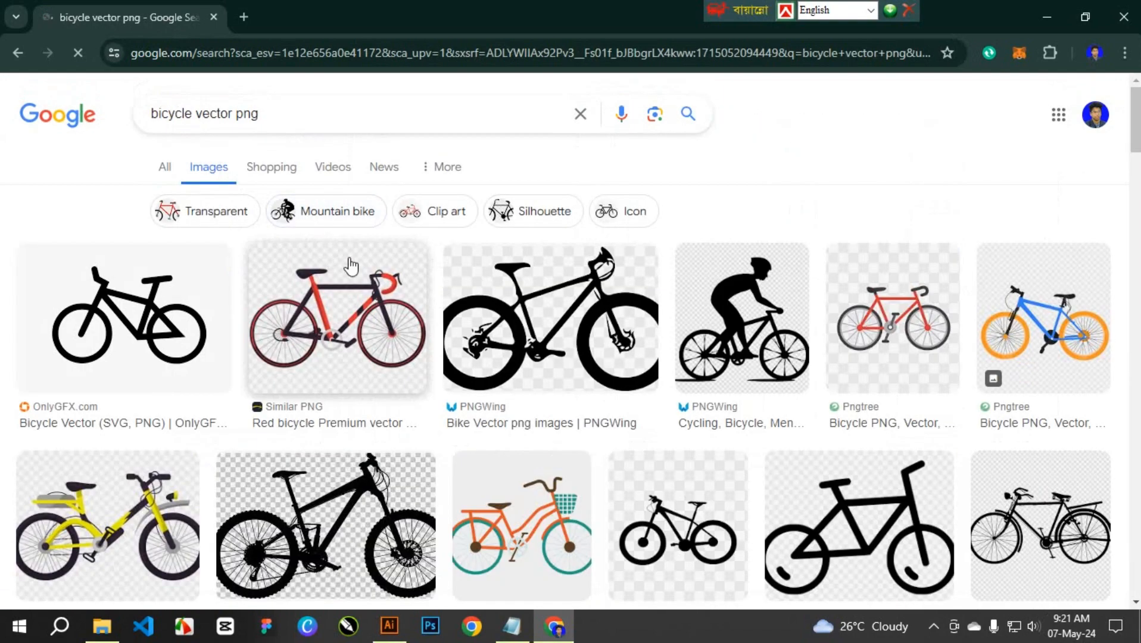
# Examine the bicycle vector image results for a silhouette that suits the T-shirt design.
pyautogui.scroll(-3, 358, 264)
pyautogui.scroll(-10, 365, 265)
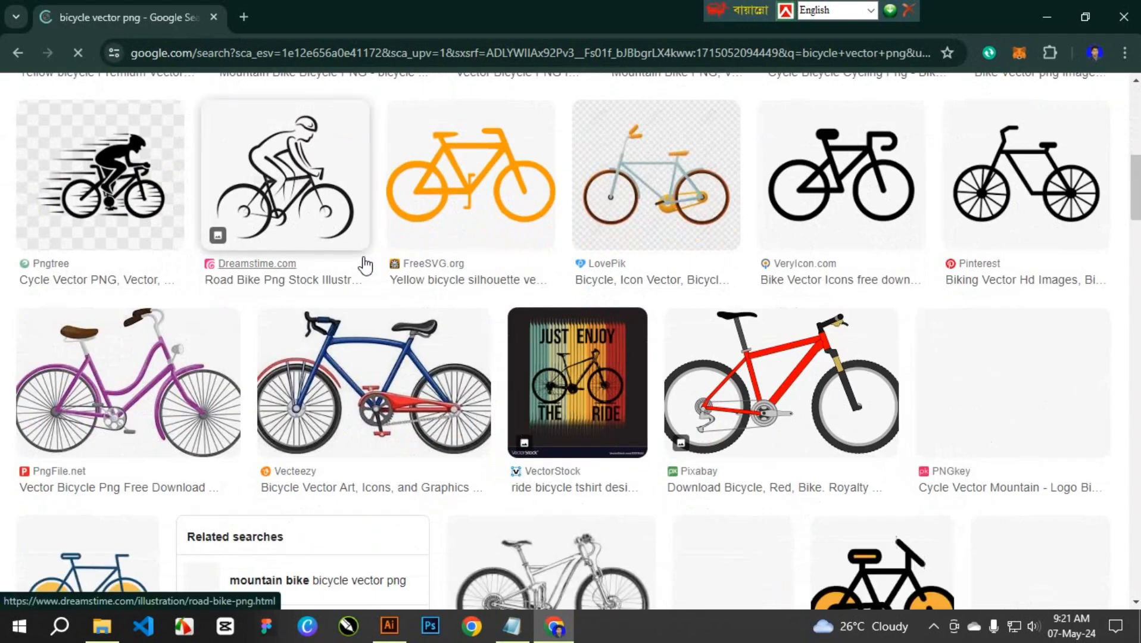
pyautogui.scroll(-15, 366, 264)
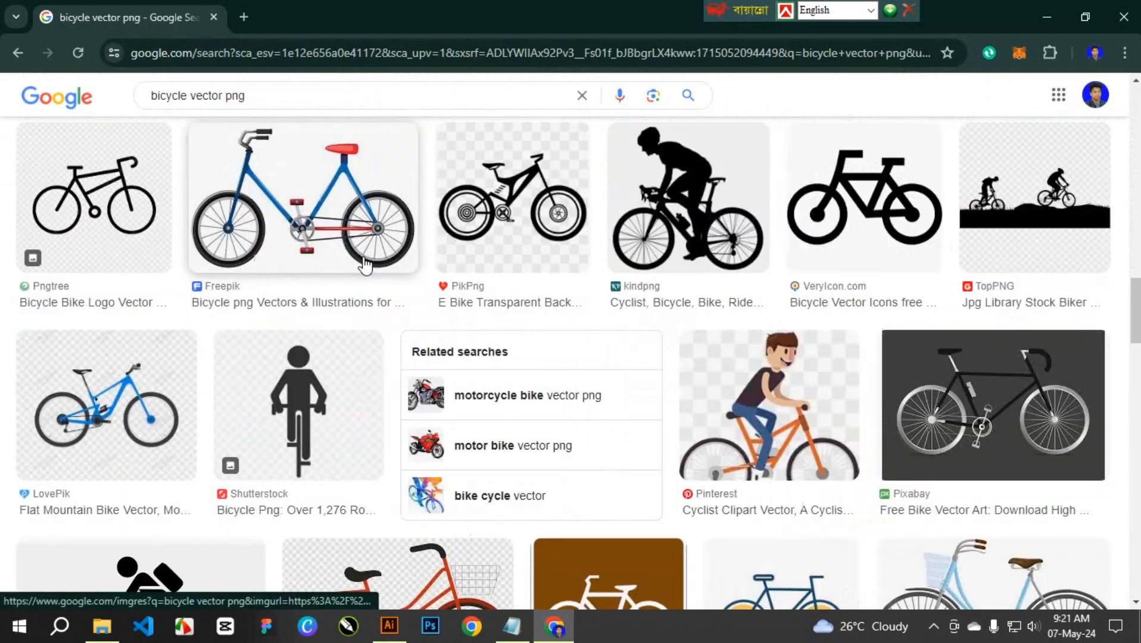
pyautogui.scroll(-15, 366, 265)
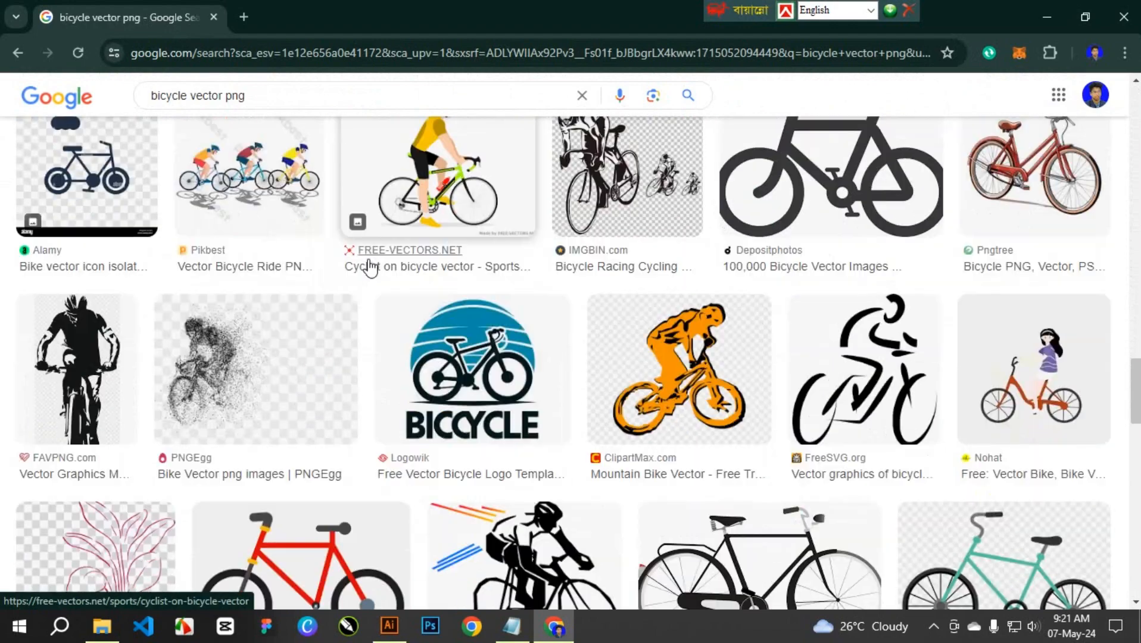
pyautogui.scroll(-12, 369, 271)
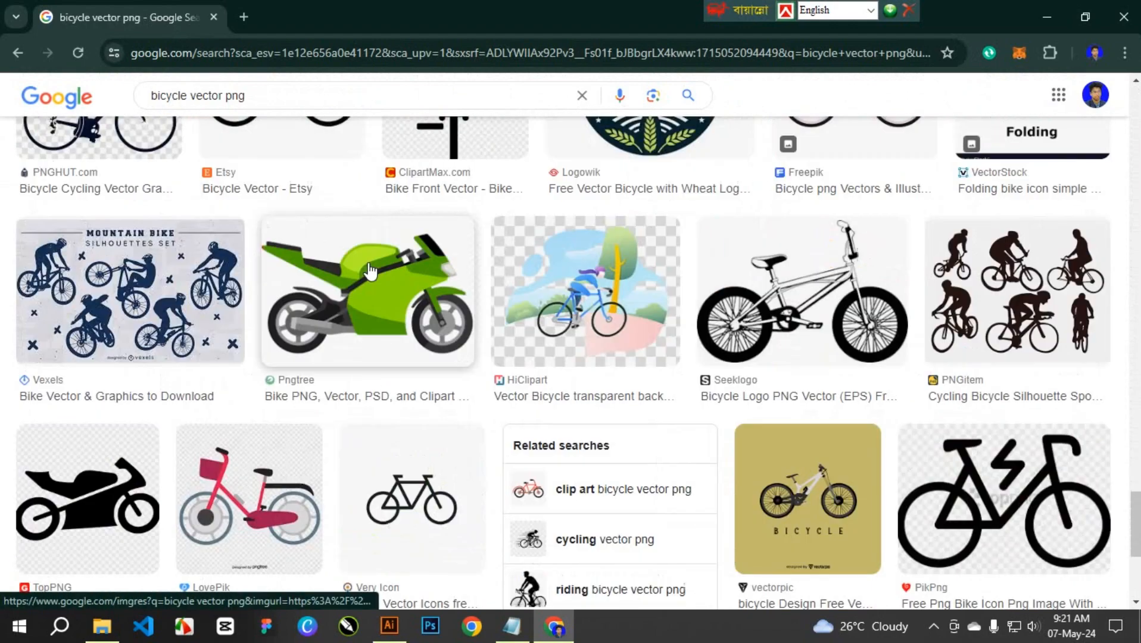
pyautogui.scroll(-14, 370, 271)
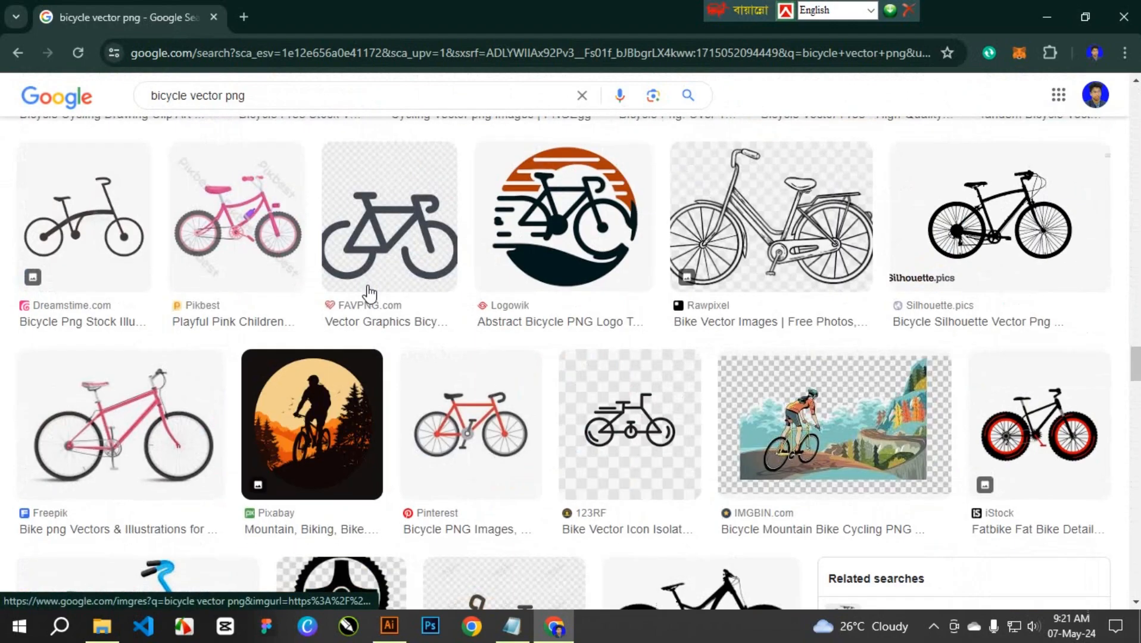
pyautogui.scroll(-1, 365, 292)
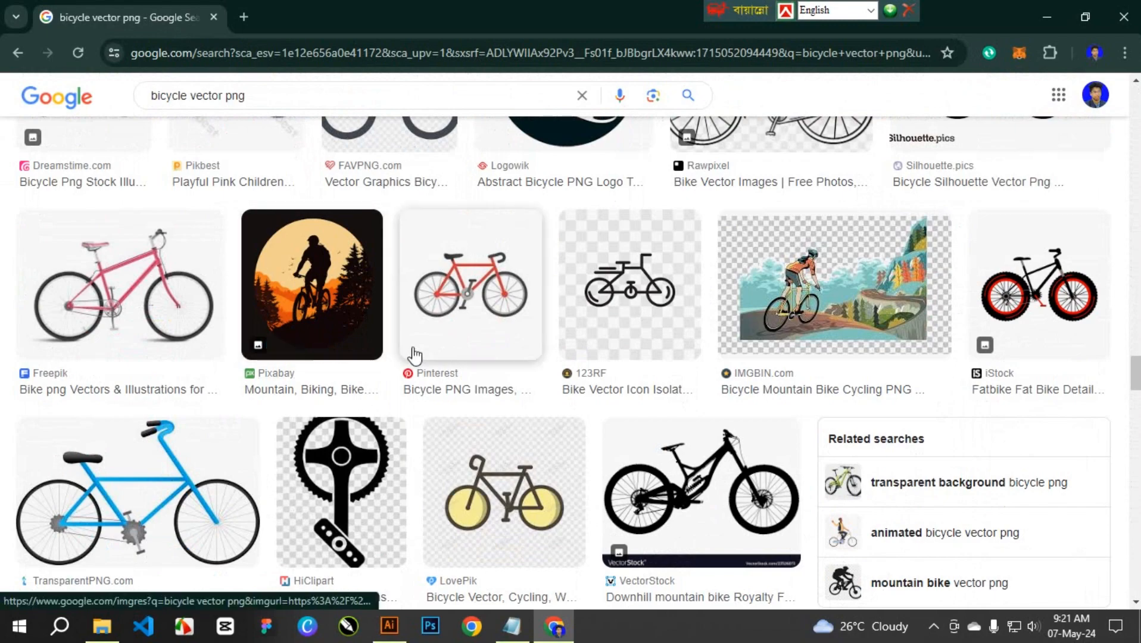
pyautogui.scroll(-5, 414, 356)
pyautogui.scroll(-5, 415, 357)
pyautogui.scroll(-11, 415, 356)
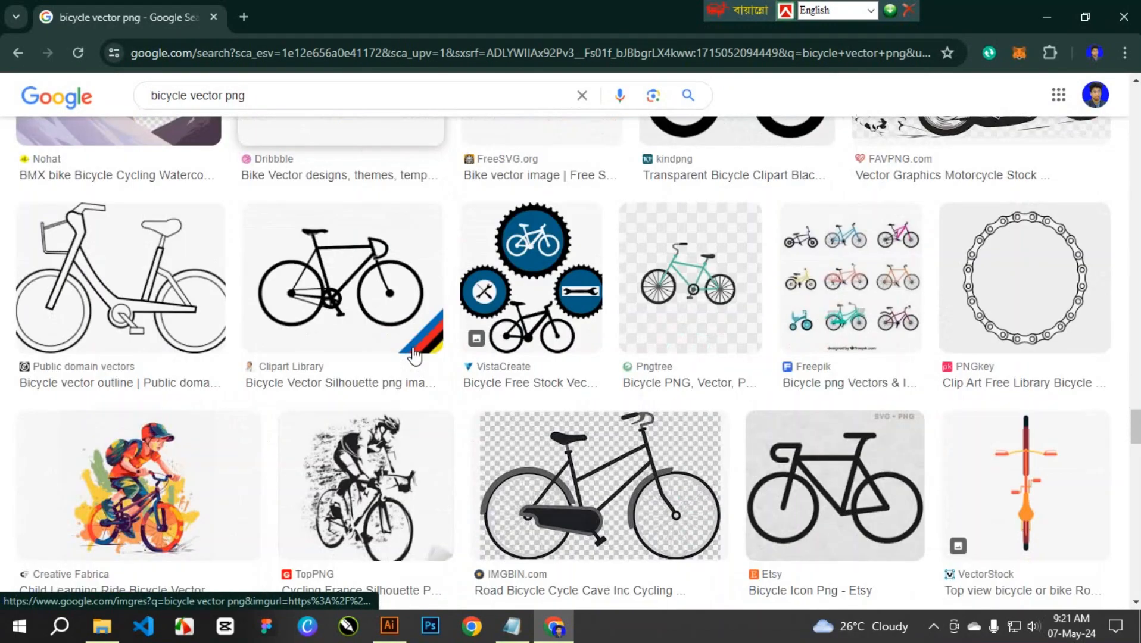
pyautogui.scroll(-5, 415, 356)
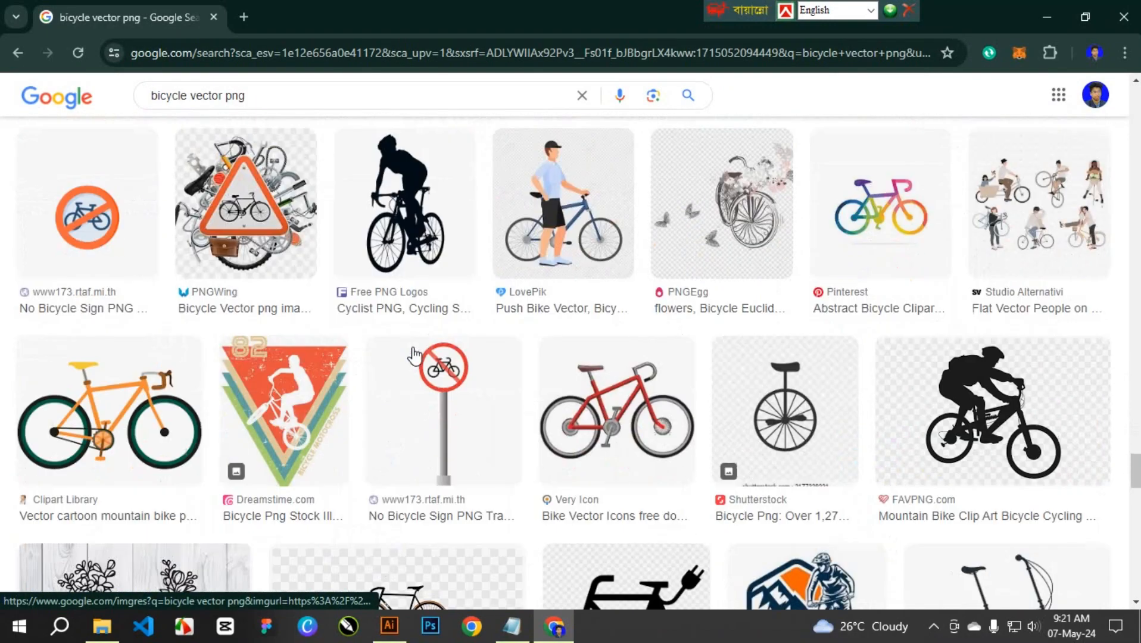
# Preview the black cyclist silhouette from Free PNG Logos and examine its related images.
pyautogui.click(439, 188)
pyautogui.scroll(-5, 783, 296)
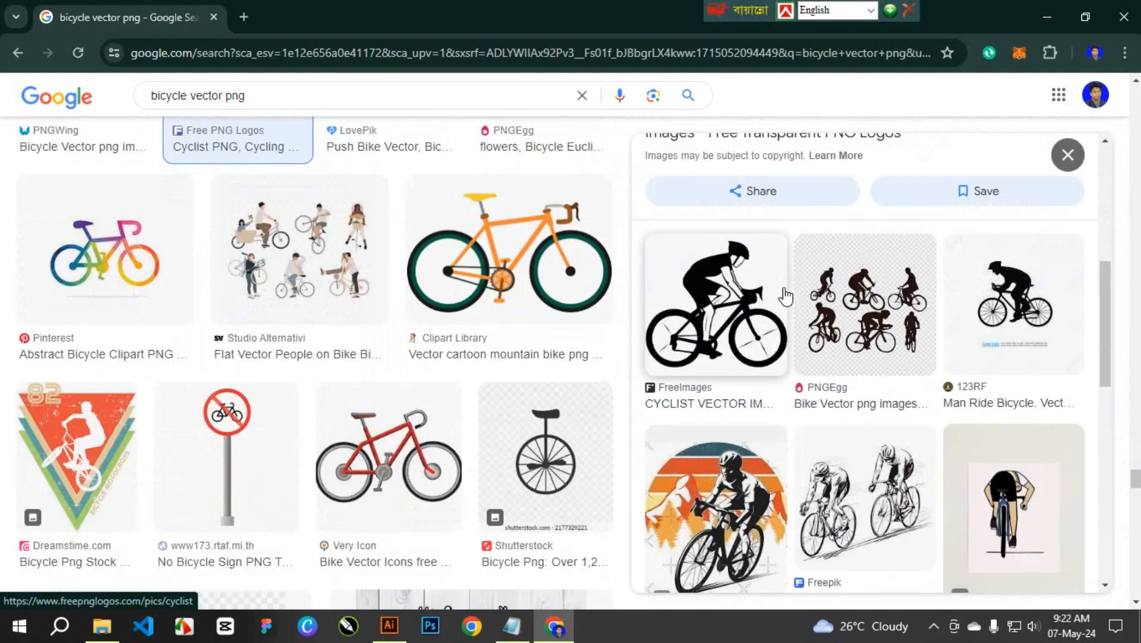
pyautogui.scroll(-5, 785, 296)
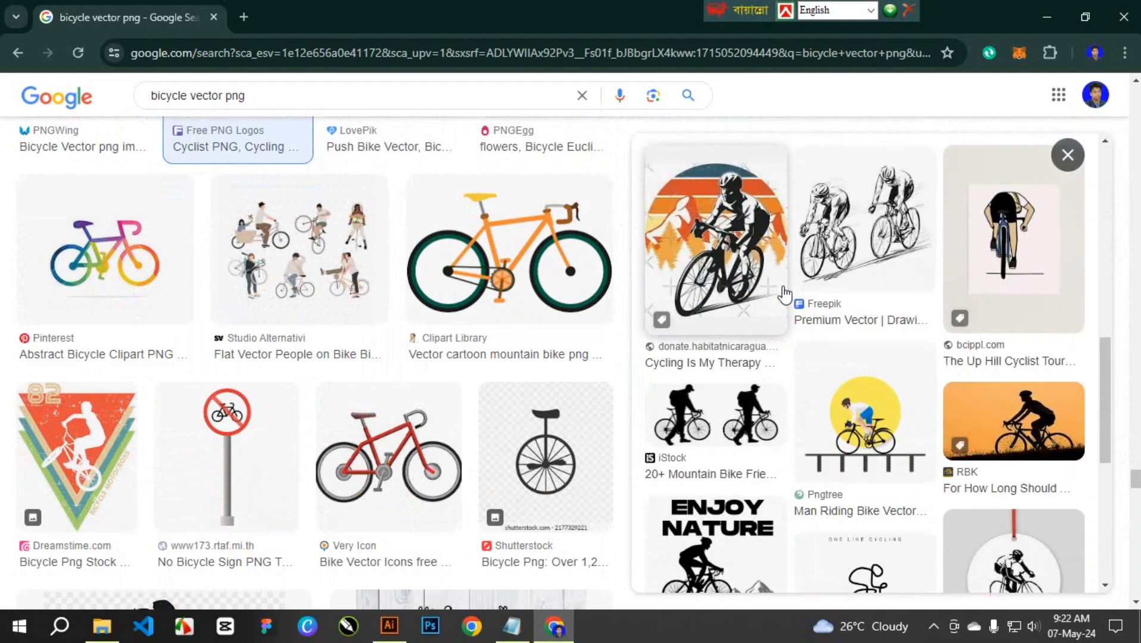
pyautogui.scroll(-5, 809, 334)
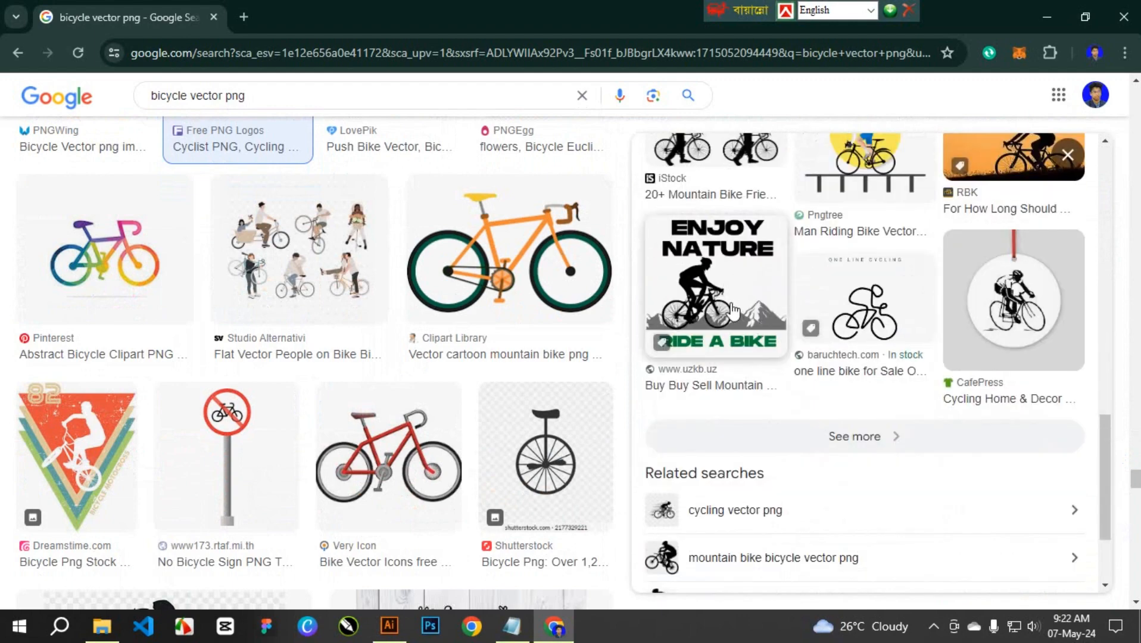
# Preview the "Enjoy Nature, Ride a Bike" design and examine its related images.
pyautogui.click(717, 311)
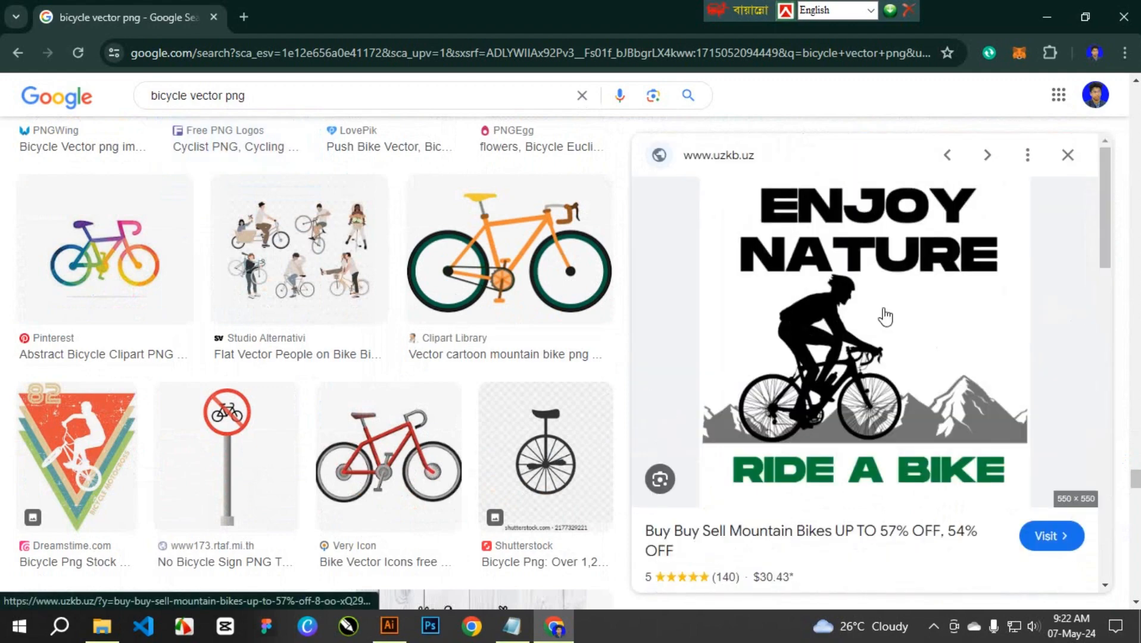
pyautogui.scroll(-9, 886, 318)
pyautogui.scroll(-3, 889, 319)
# Preview the FAVPNG mountain biker silhouette from the image results and examine its related images.
pyautogui.scroll(-7, 441, 382)
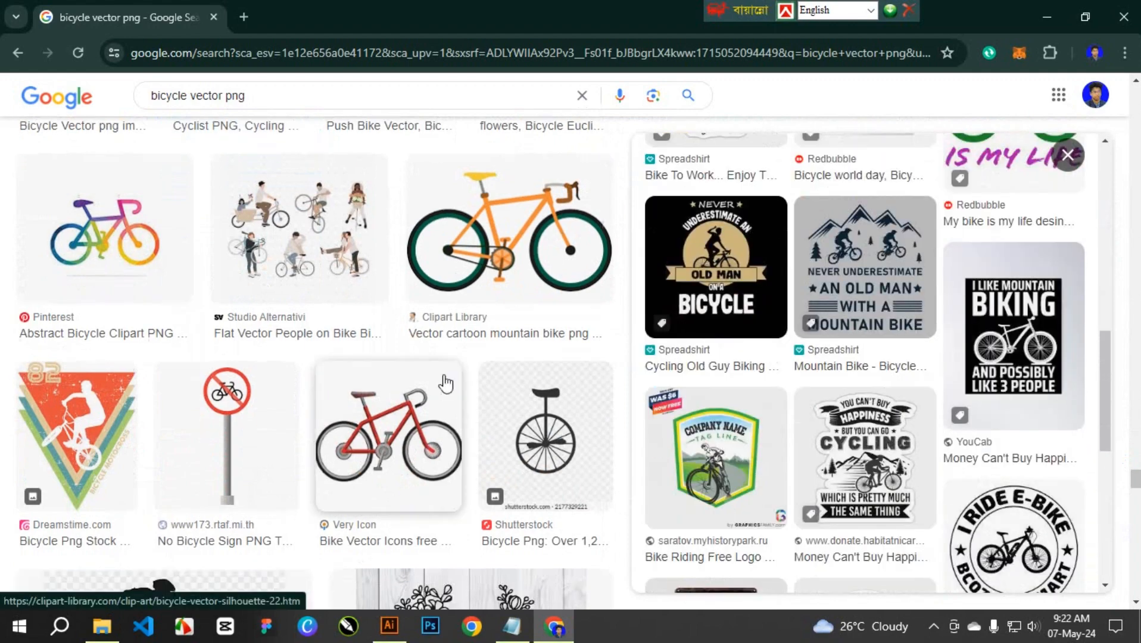
pyautogui.click(205, 278)
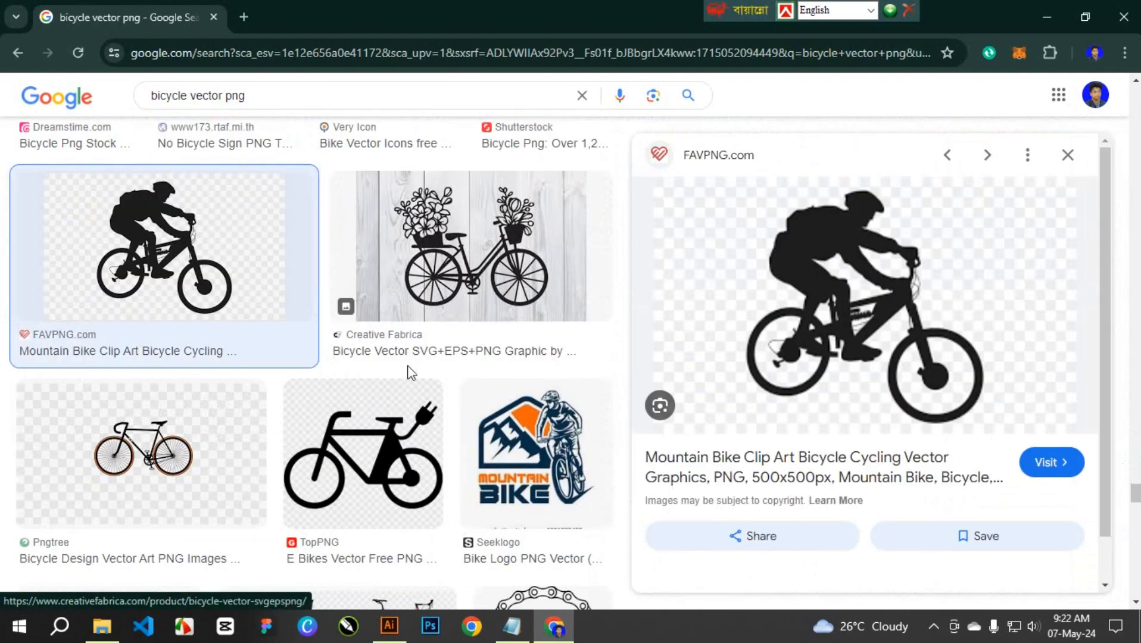
pyautogui.scroll(-5, 770, 339)
pyautogui.scroll(-5, 772, 341)
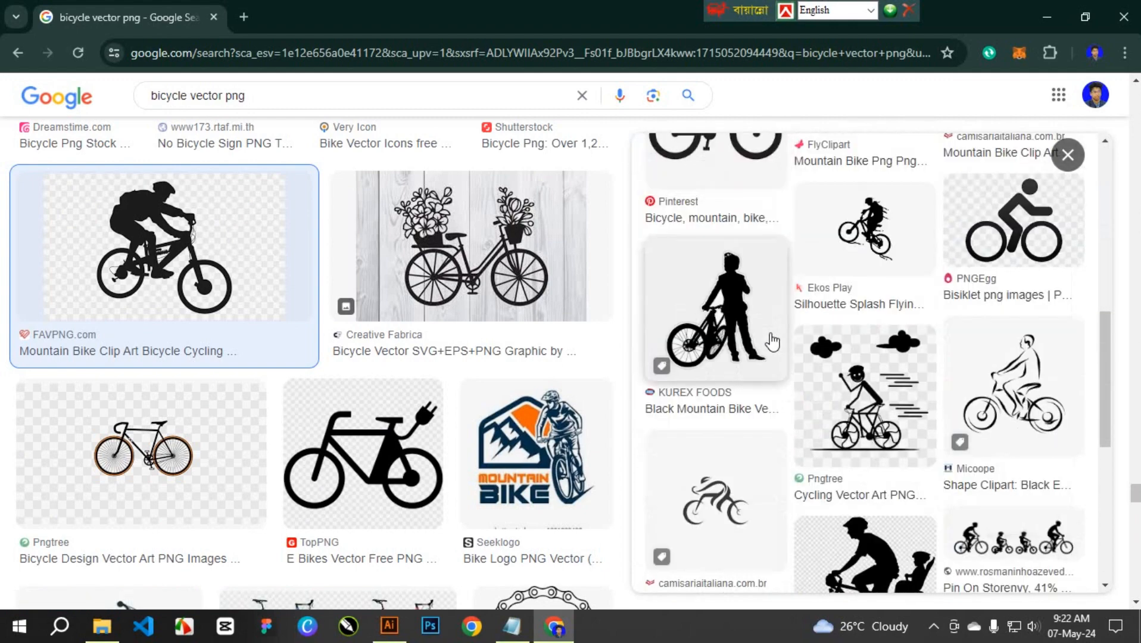
pyautogui.scroll(-5, 773, 342)
pyautogui.scroll(5, 773, 341)
pyautogui.scroll(-5, 773, 341)
# Look further through the results, preview the Vector4Free mountain bike silhouette and examine its related images.
pyautogui.scroll(-5, 381, 421)
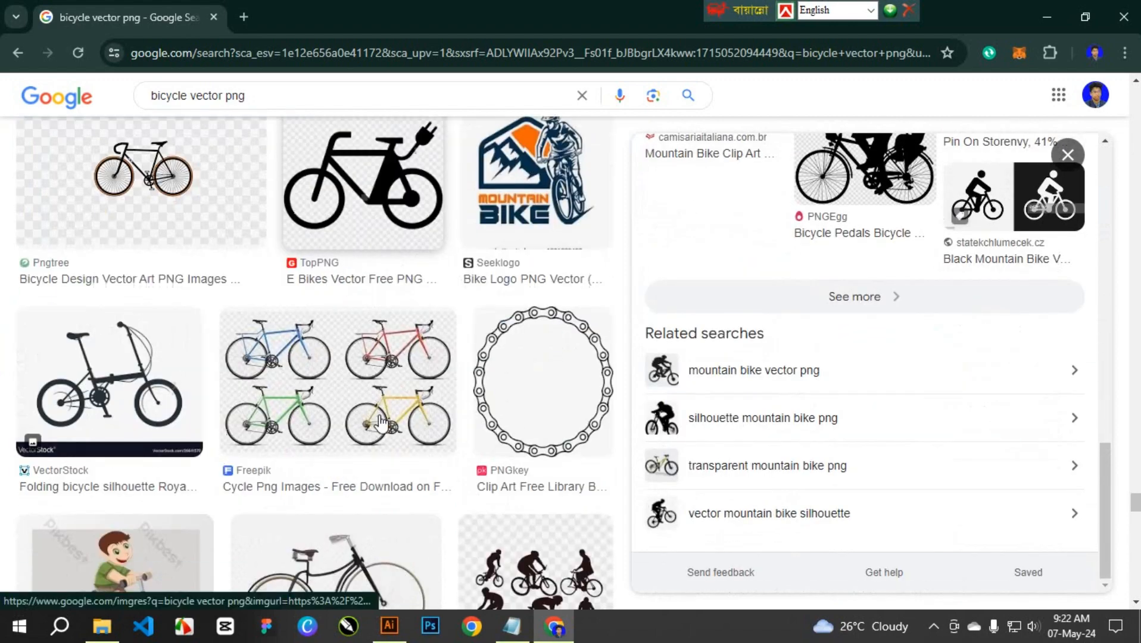
pyautogui.scroll(-10, 381, 421)
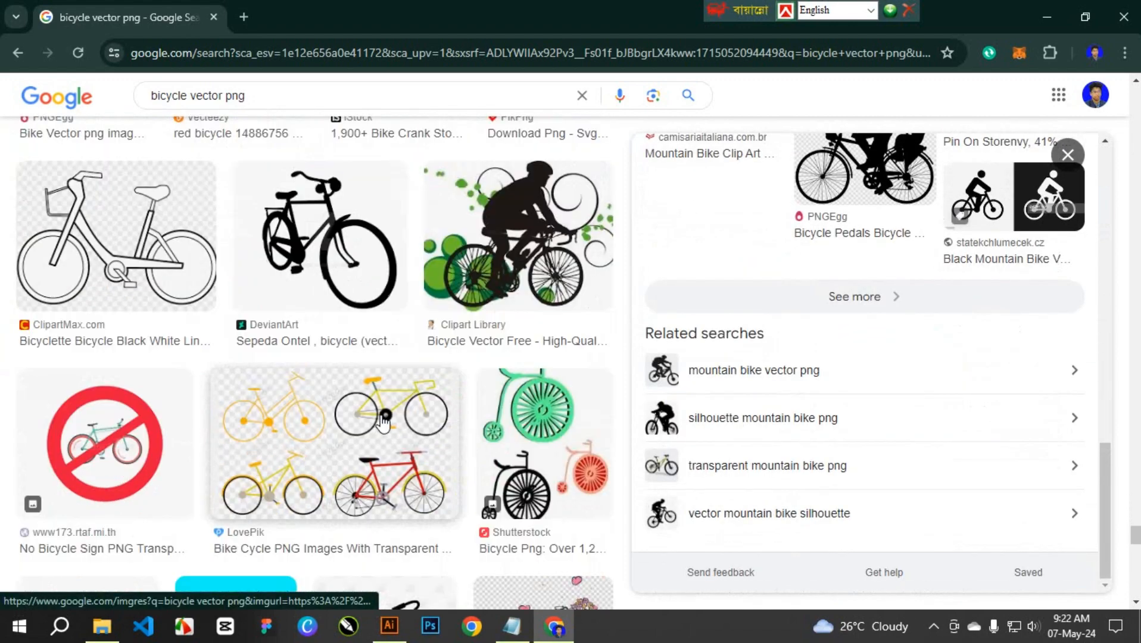
pyautogui.scroll(-7, 383, 423)
pyautogui.click(87, 238)
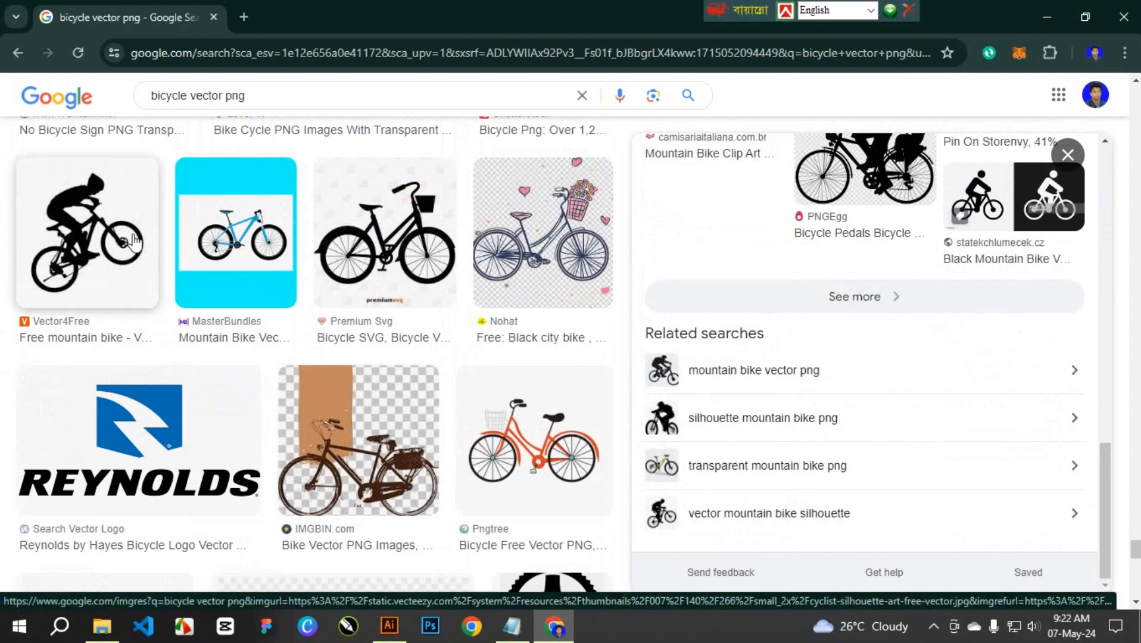
pyautogui.scroll(-5, 839, 335)
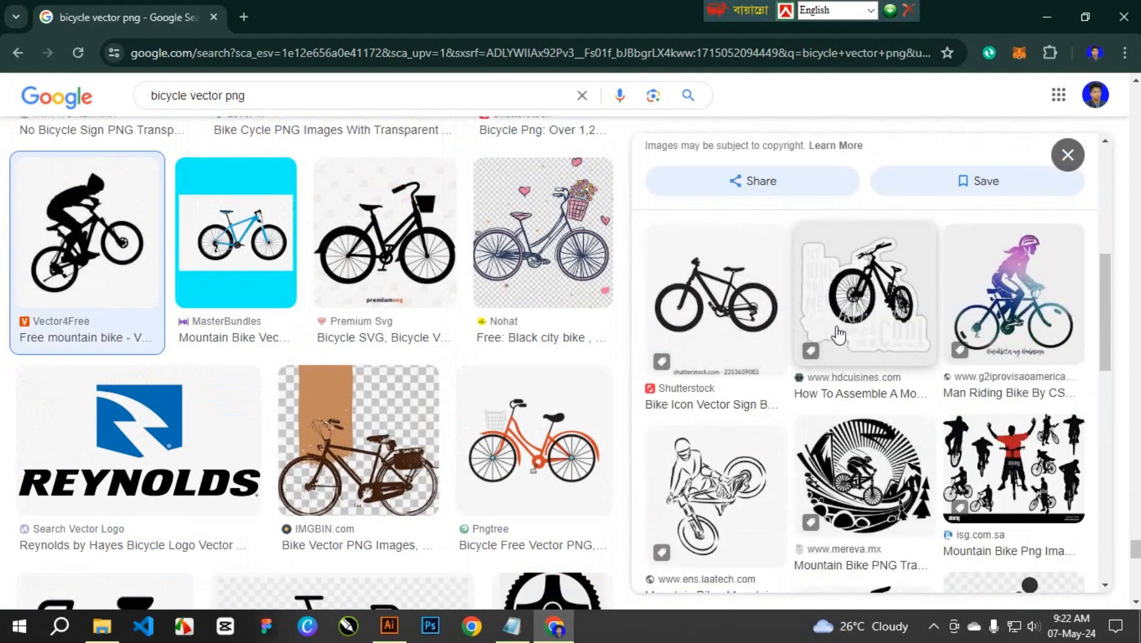
pyautogui.scroll(-5, 839, 335)
pyautogui.scroll(-5, 839, 335)
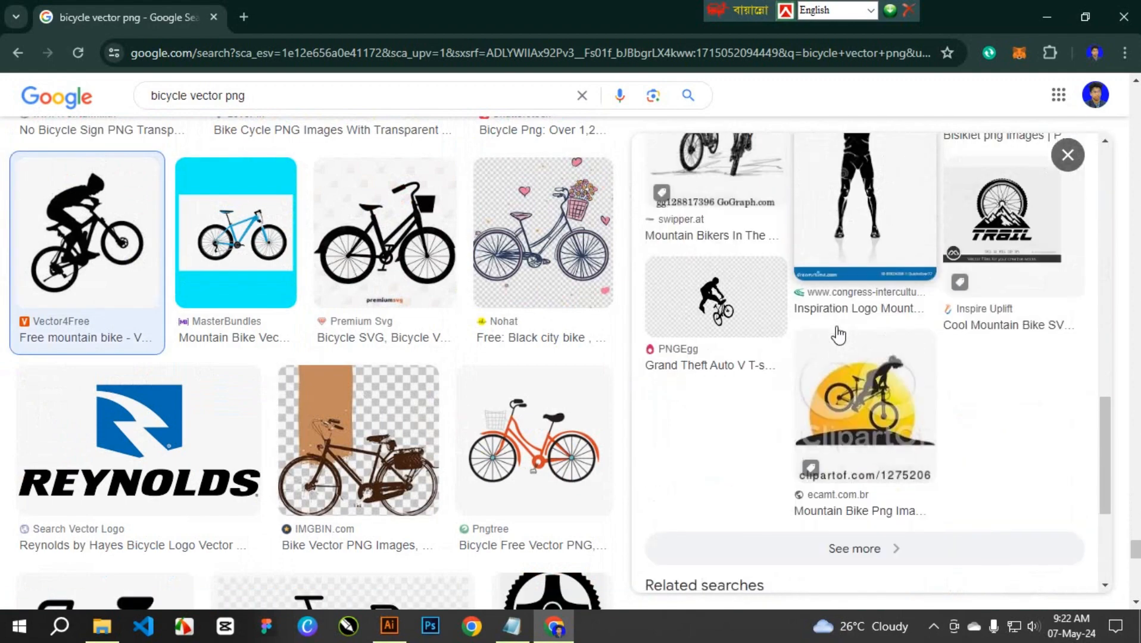
pyautogui.scroll(-3, 839, 335)
# Examine more of the bicycle vector image results for a clean black cyclist silhouette.
pyautogui.scroll(-12, 399, 421)
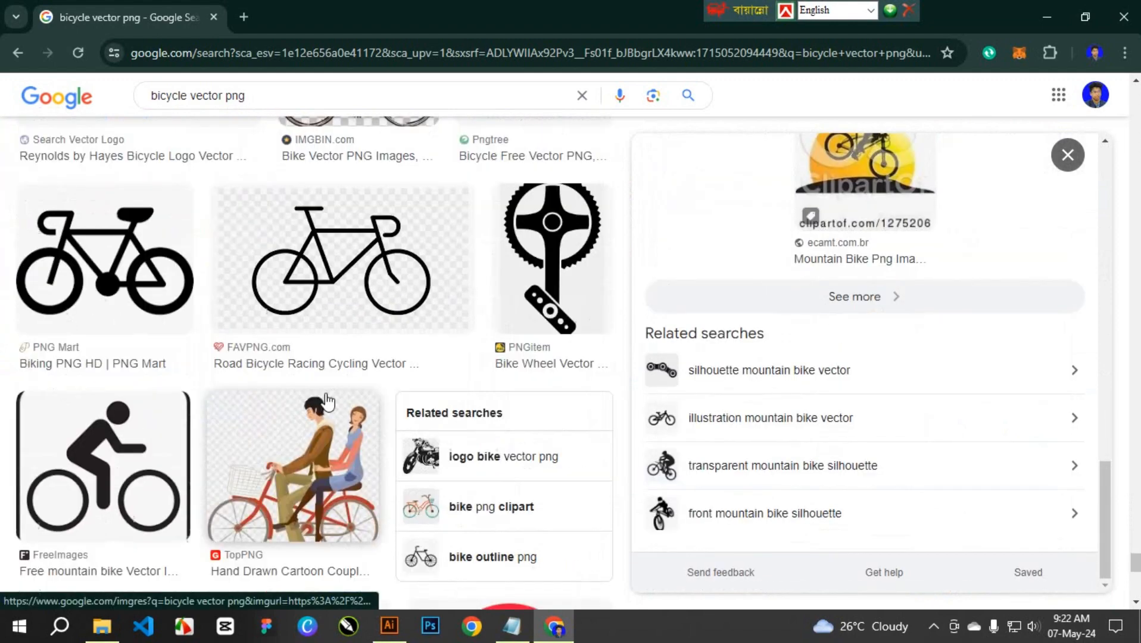
pyautogui.scroll(-7, 249, 396)
pyautogui.scroll(-3, 334, 379)
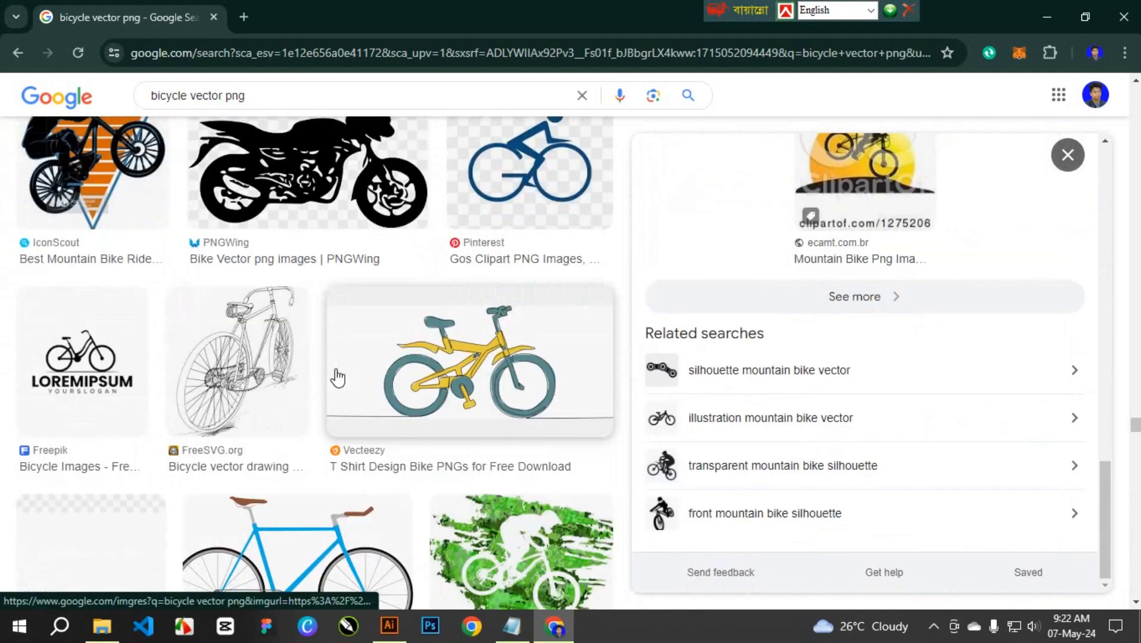
pyautogui.scroll(5, 340, 377)
pyautogui.scroll(-7, 337, 376)
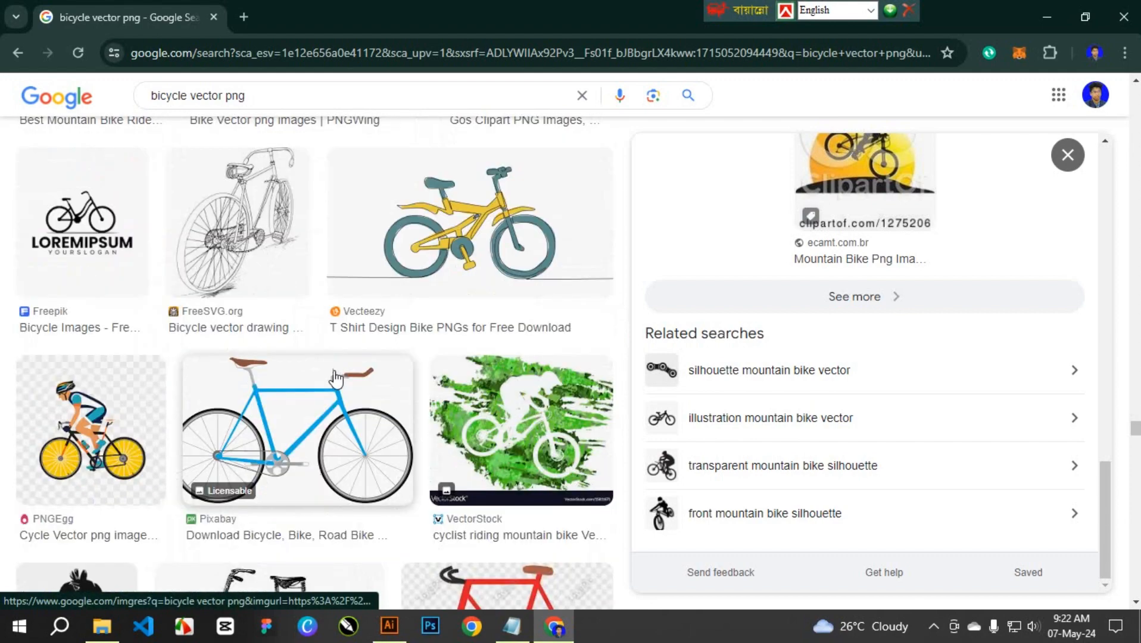
pyautogui.scroll(-5, 336, 378)
pyautogui.scroll(-8, 337, 380)
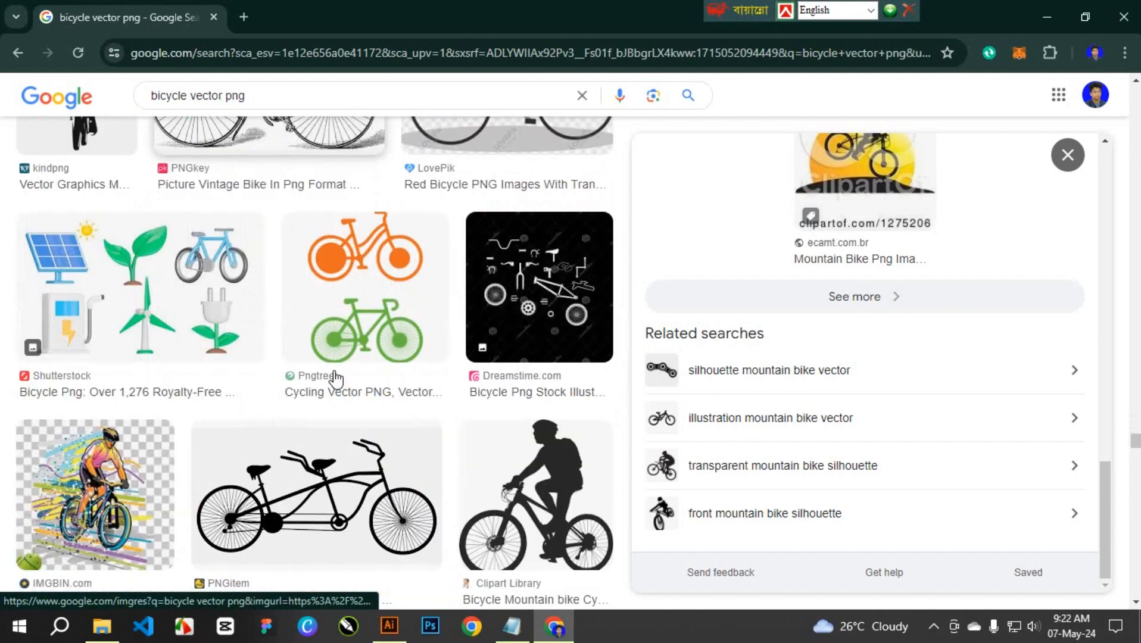
pyautogui.scroll(-3, 337, 381)
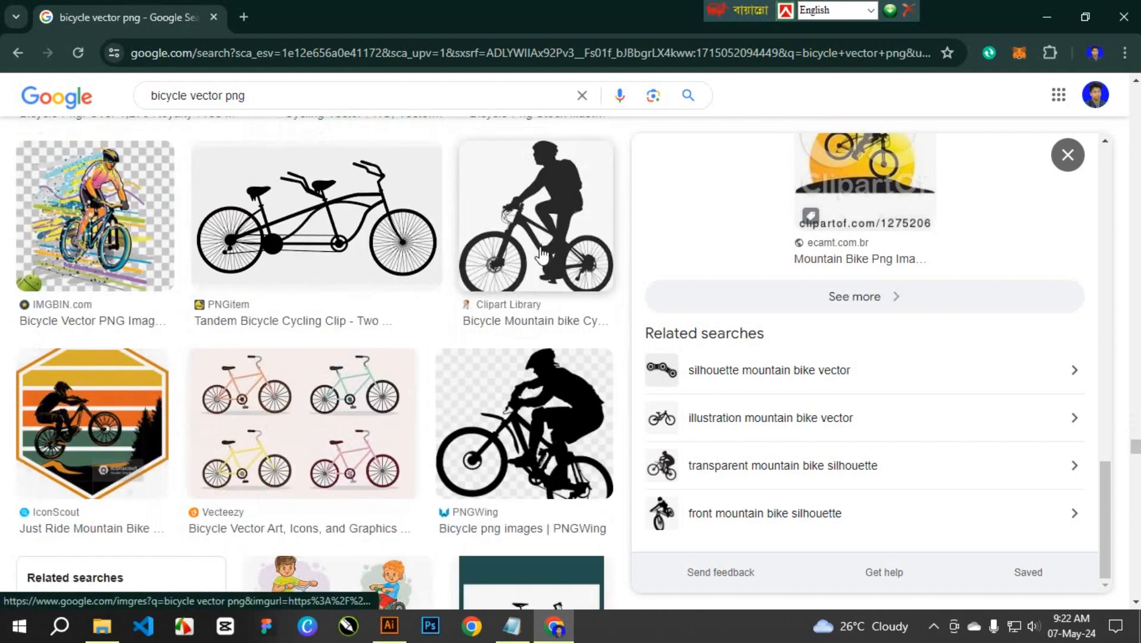
# Preview the Clipart Library silhouette of a cyclist with a backpack and compare it with its related images.
pyautogui.click(609, 283)
pyautogui.scroll(-3, 909, 283)
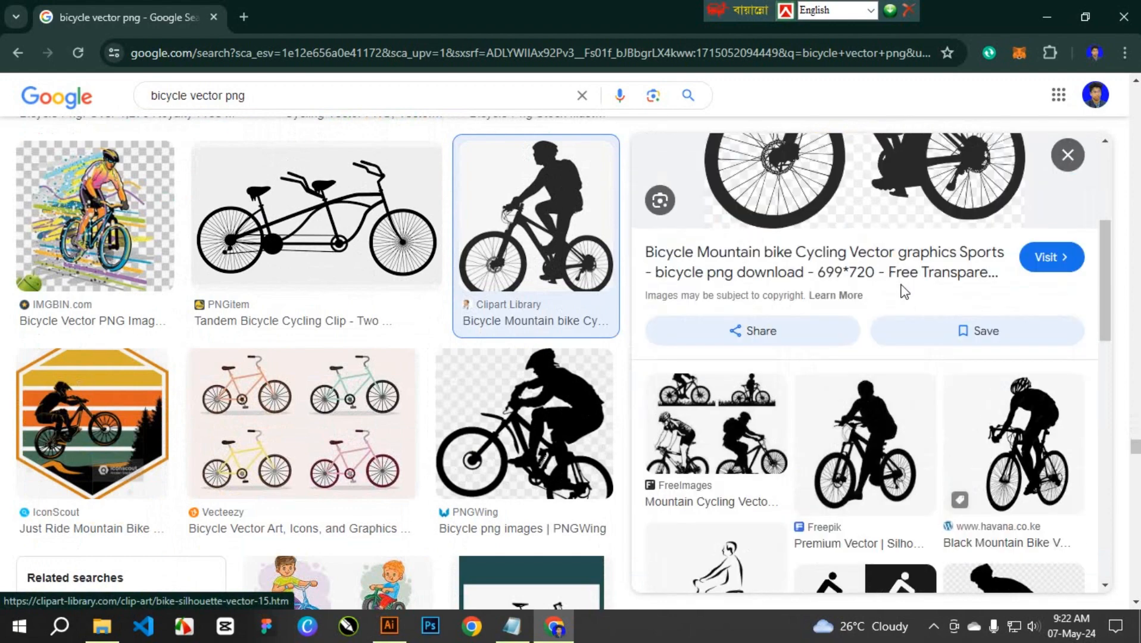
pyautogui.scroll(-6, 901, 292)
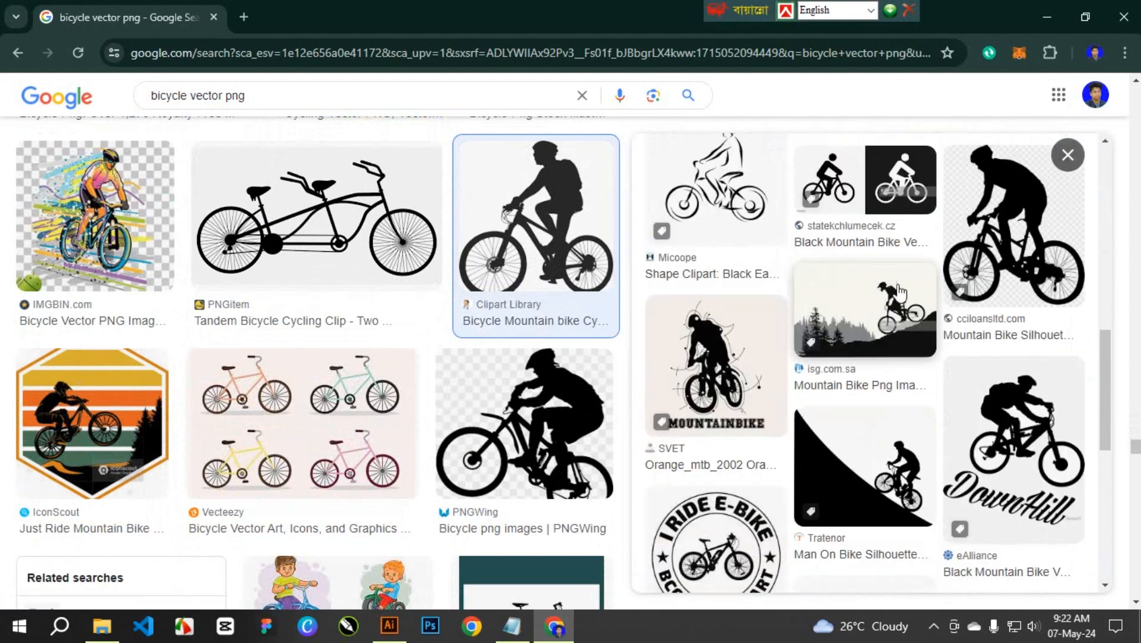
pyautogui.scroll(-3, 901, 292)
pyautogui.scroll(-5, 837, 322)
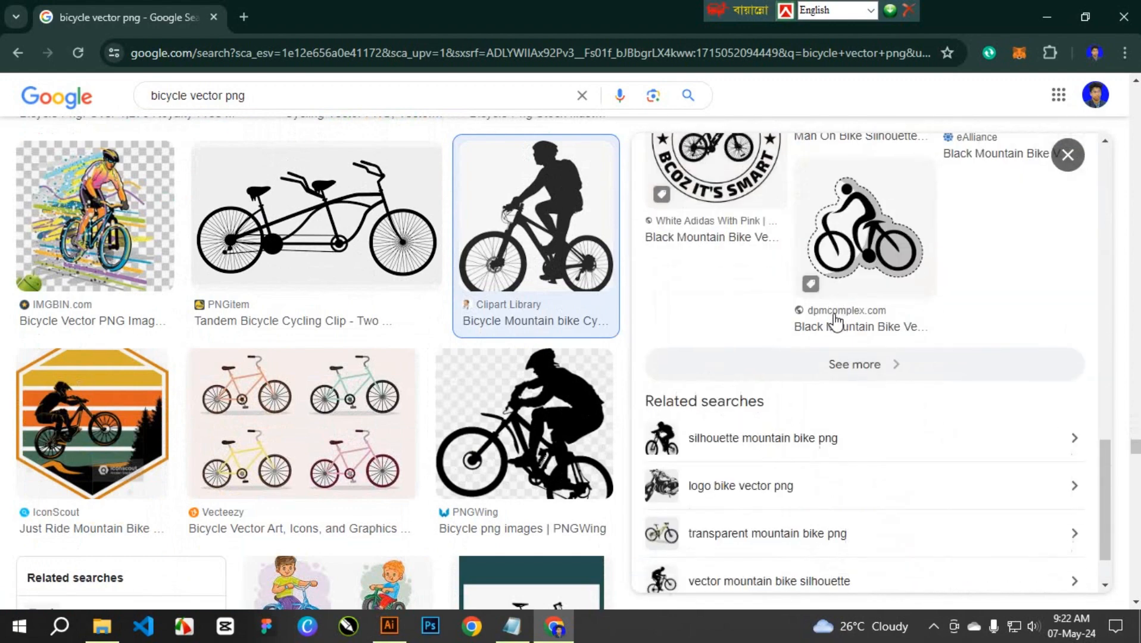
pyautogui.scroll(15, 835, 321)
pyautogui.scroll(1, 835, 322)
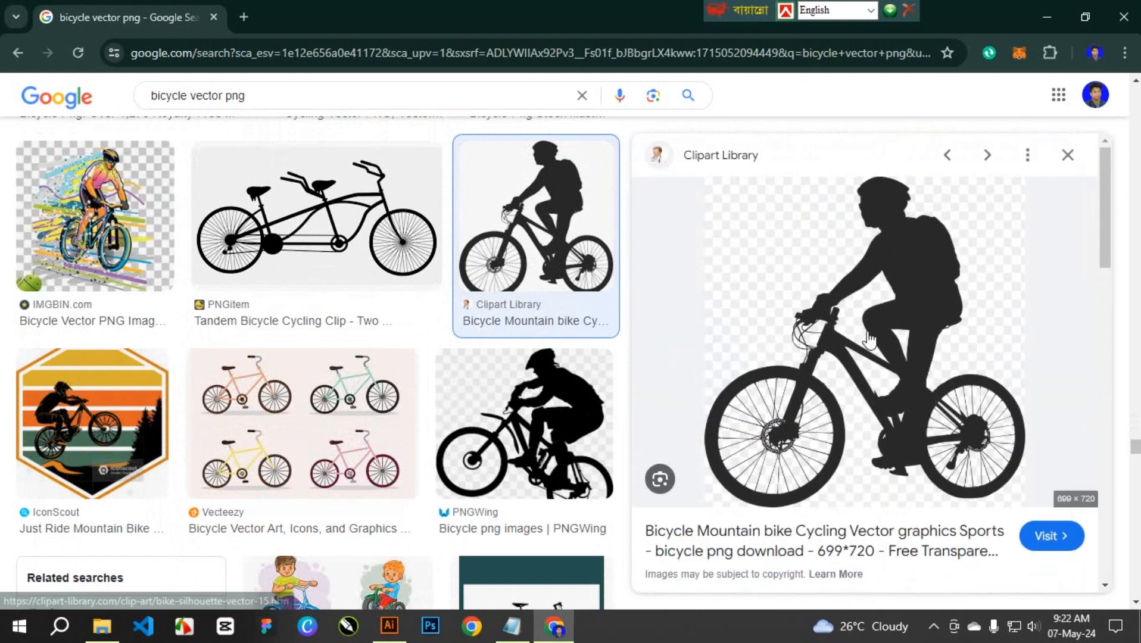
pyautogui.rightClick(866, 298)
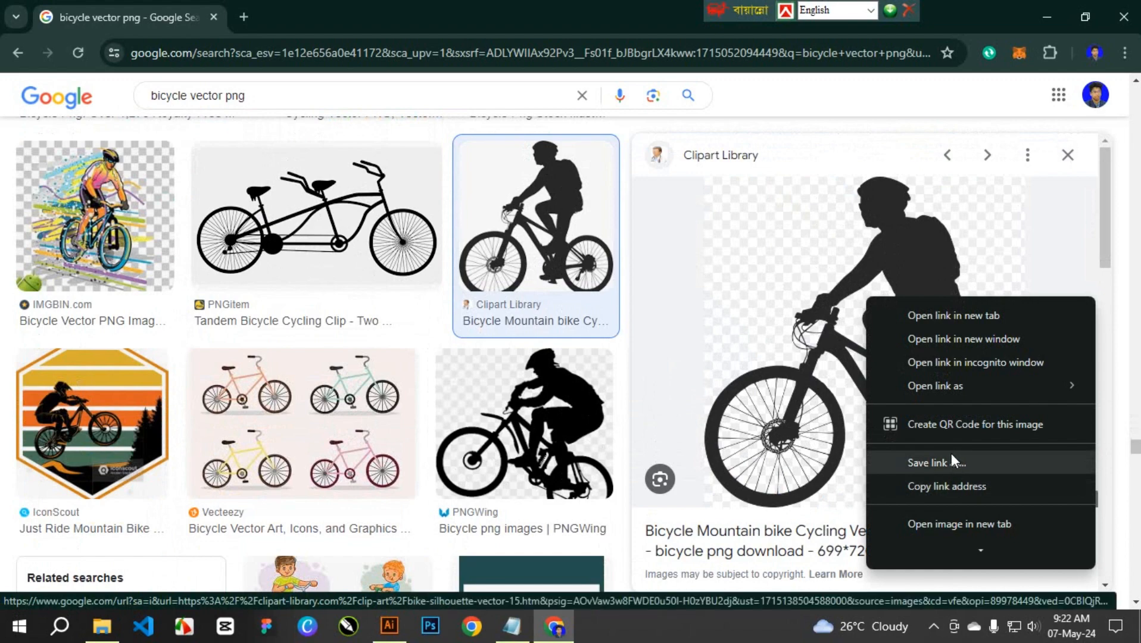
pyautogui.click(794, 257)
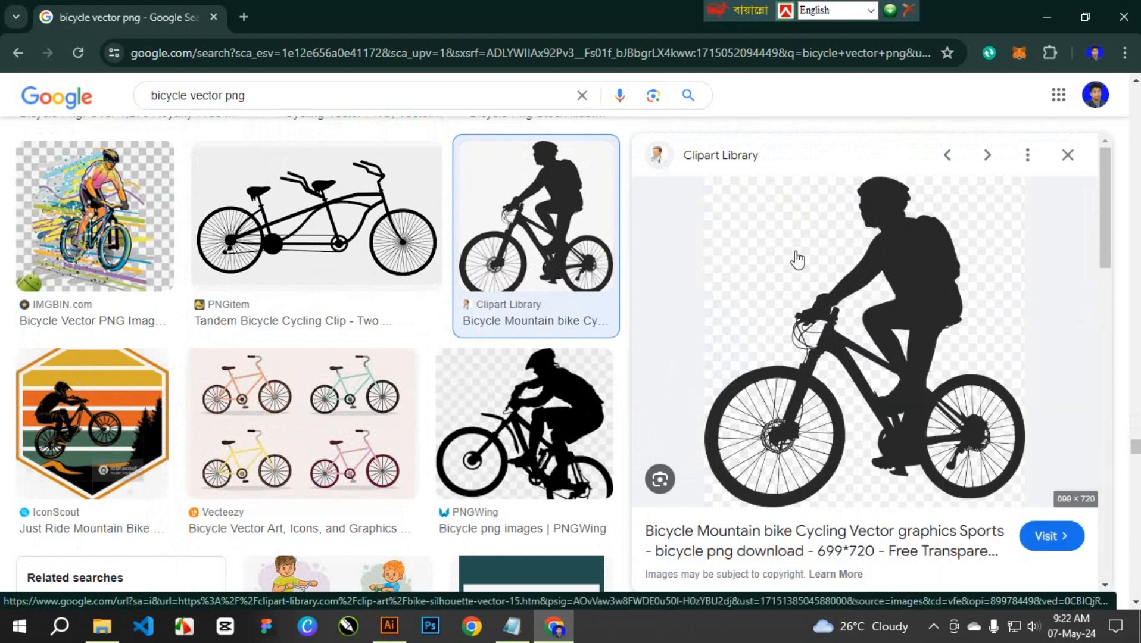
pyautogui.click(412, 17)
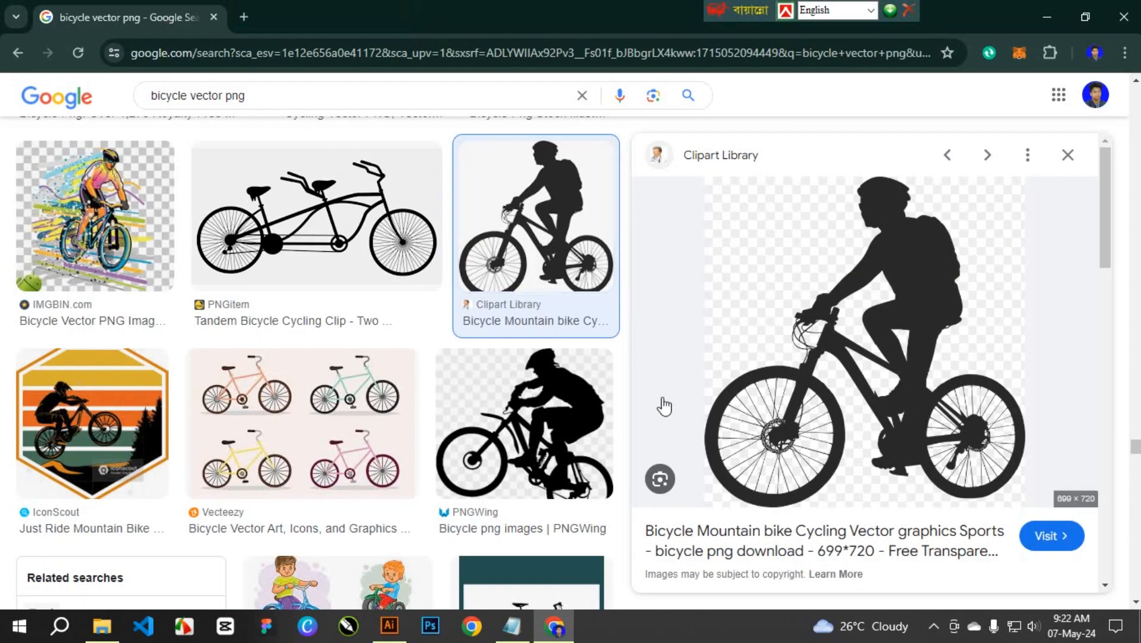
# Save the previewed Clipart Library cyclist image to the Desktop as bike-silhouette-vector-15 in PNG format.
pyautogui.rightClick(852, 233)
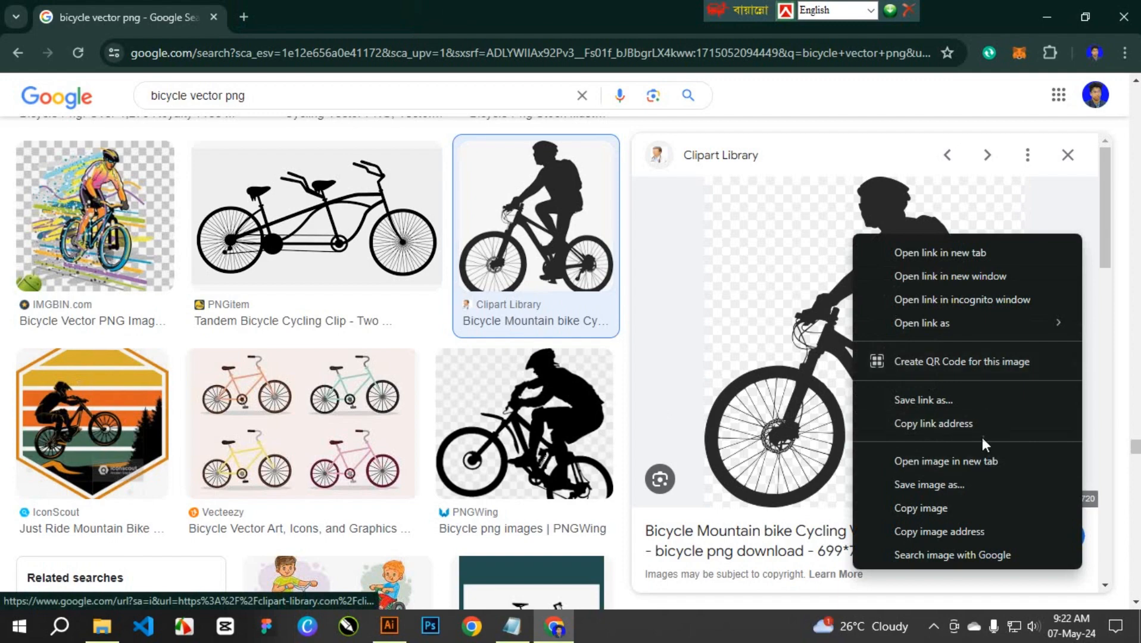
pyautogui.click(965, 483)
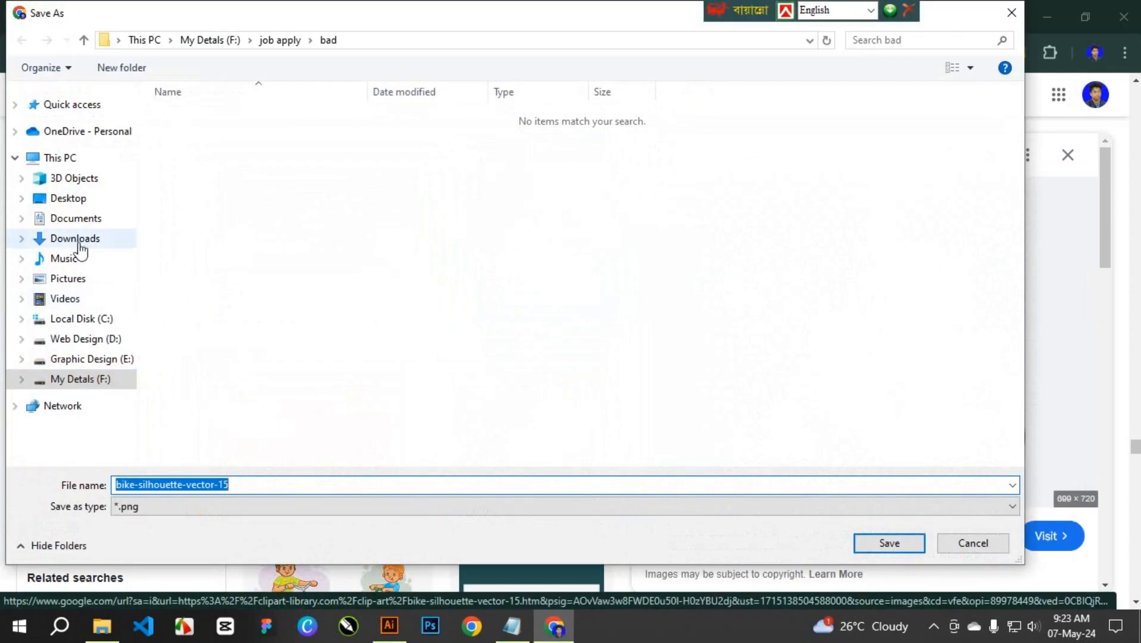
pyautogui.click(66, 198)
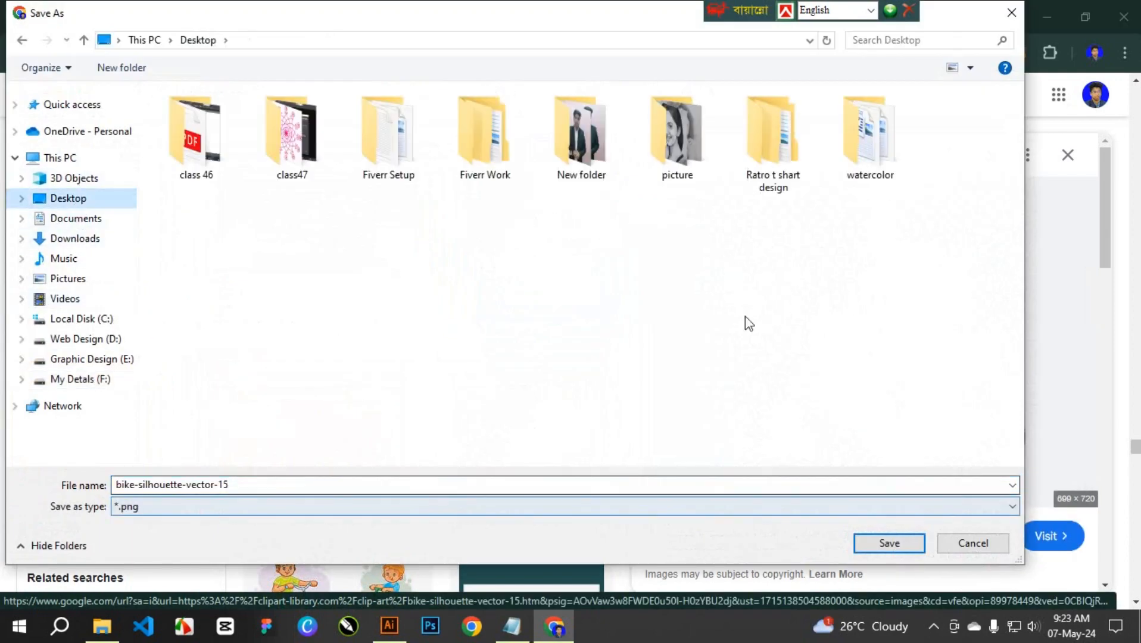
pyautogui.click(888, 543)
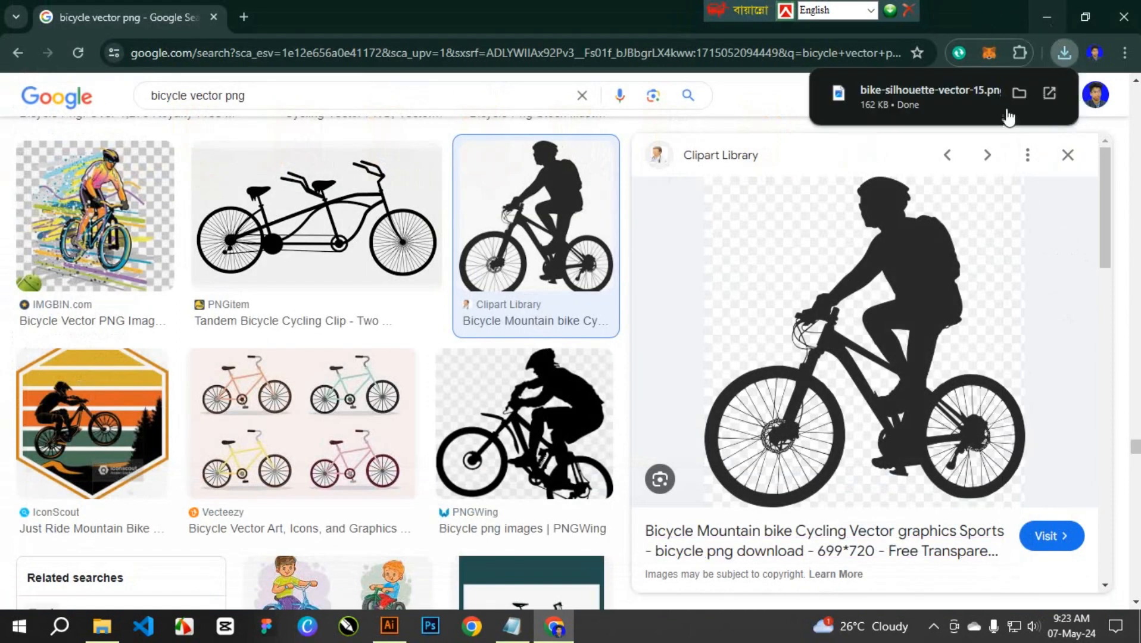
# Switch to Illustrator and place bike-silhouette-vector-15 from the Desktop over the stripes, about 2065 px wide and 2127 px high.
pyautogui.click(390, 626)
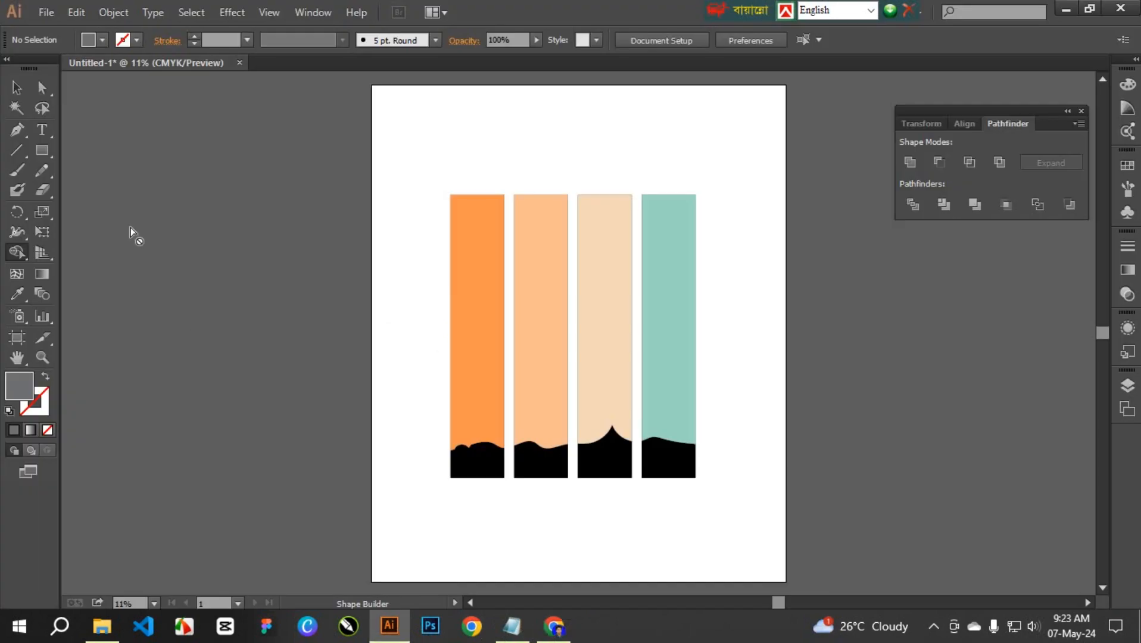
pyautogui.click(46, 11)
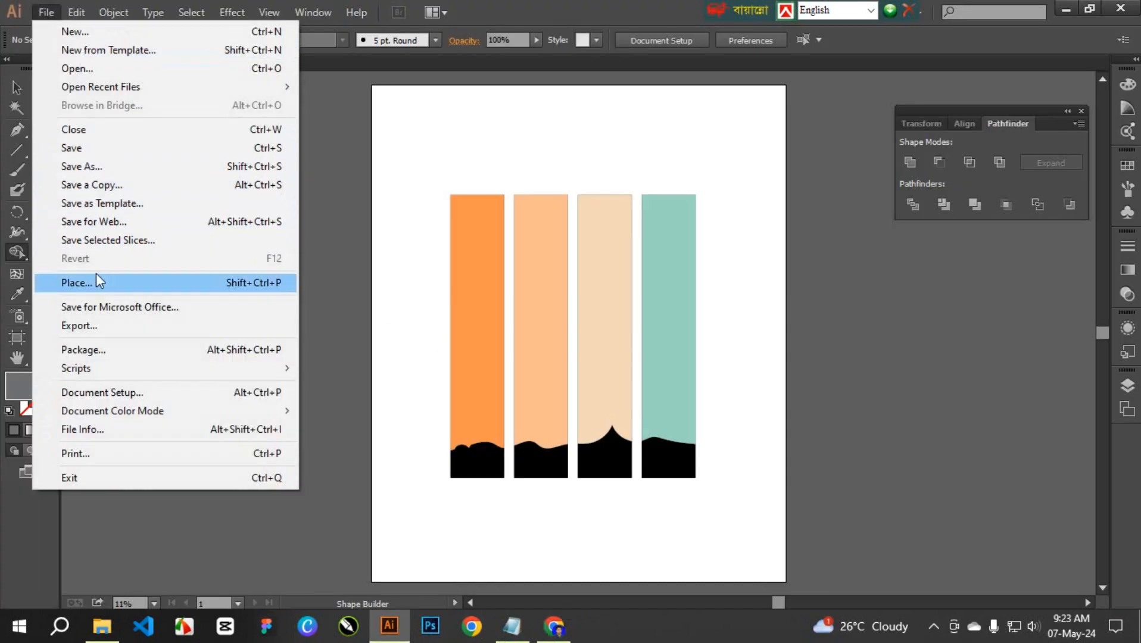
pyautogui.click(89, 289)
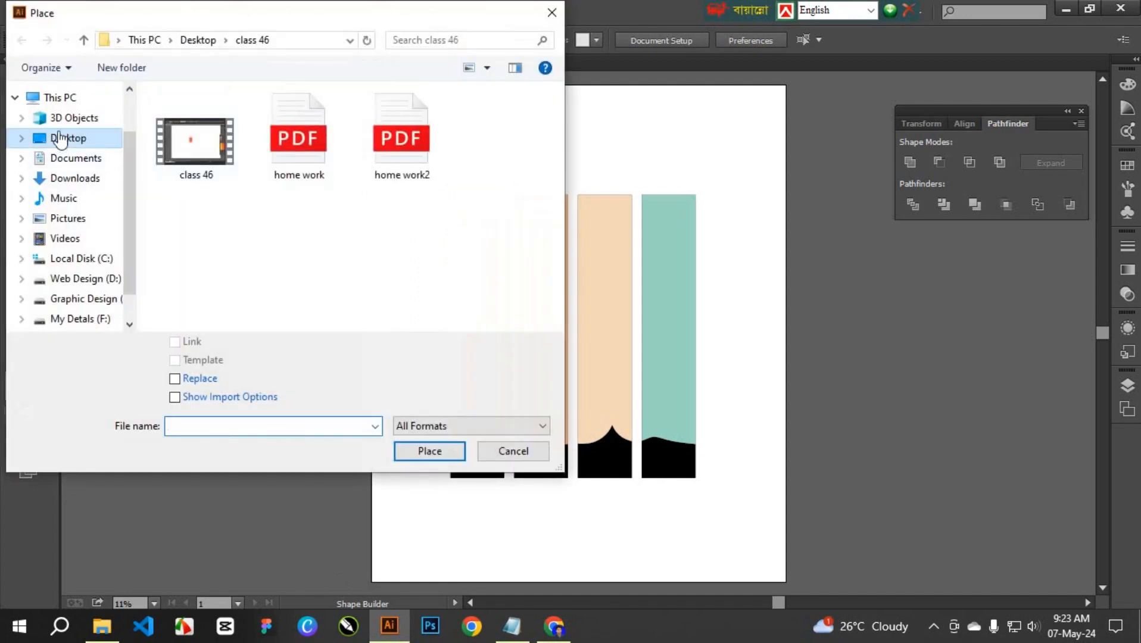
pyautogui.click(60, 138)
pyautogui.scroll(-1, 382, 318)
pyautogui.click(298, 262)
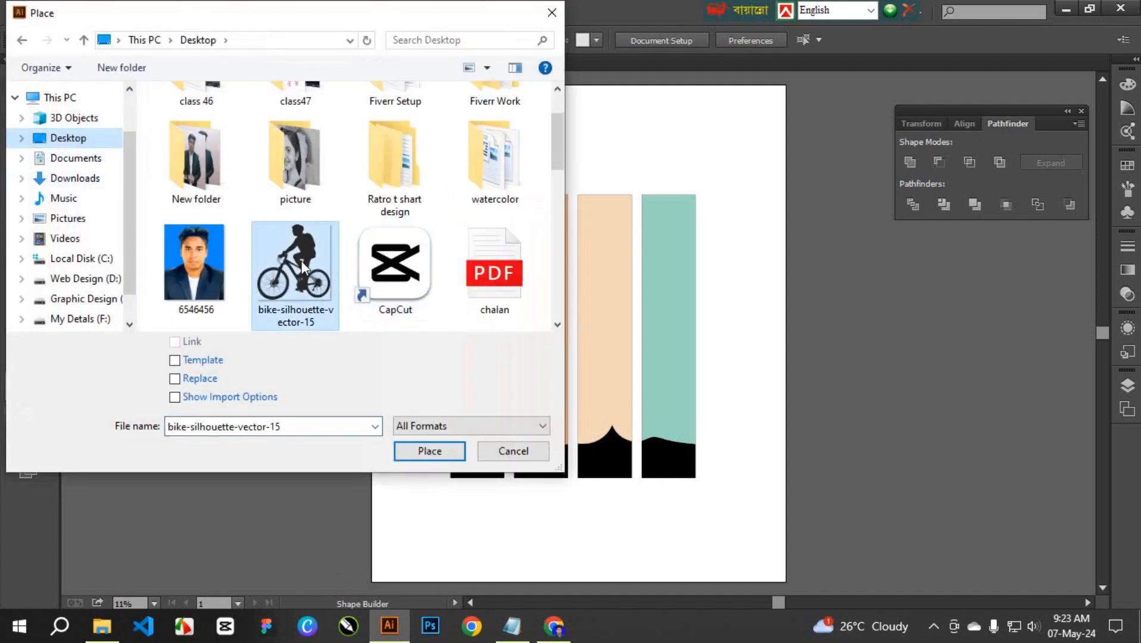
pyautogui.click(454, 453)
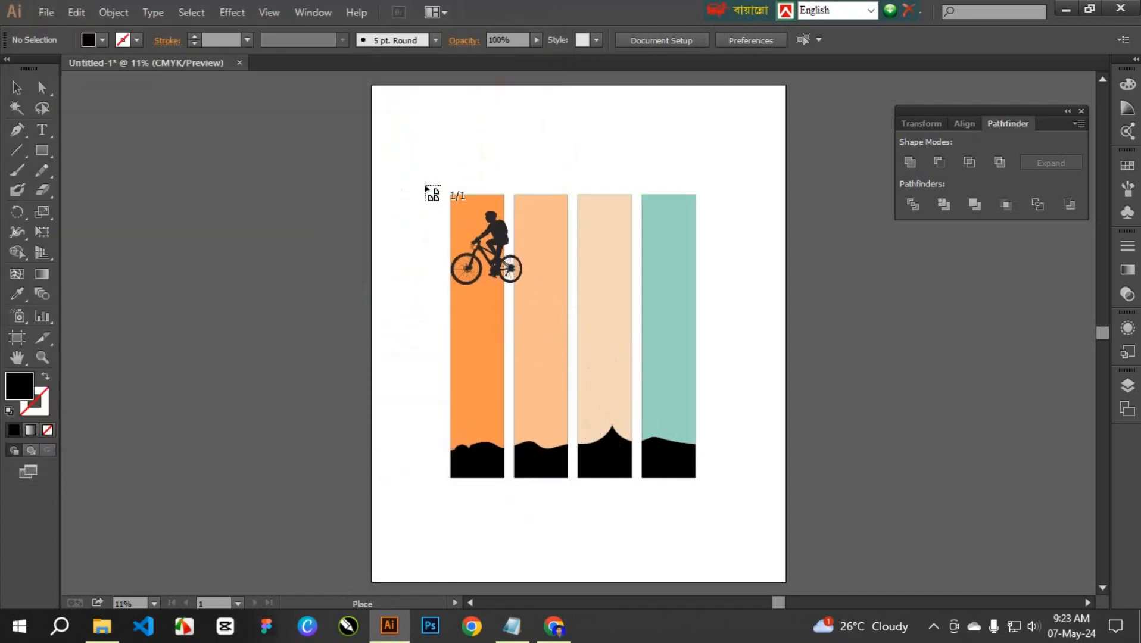
pyautogui.moveTo(413, 221); pyautogui.dragTo(674, 420)
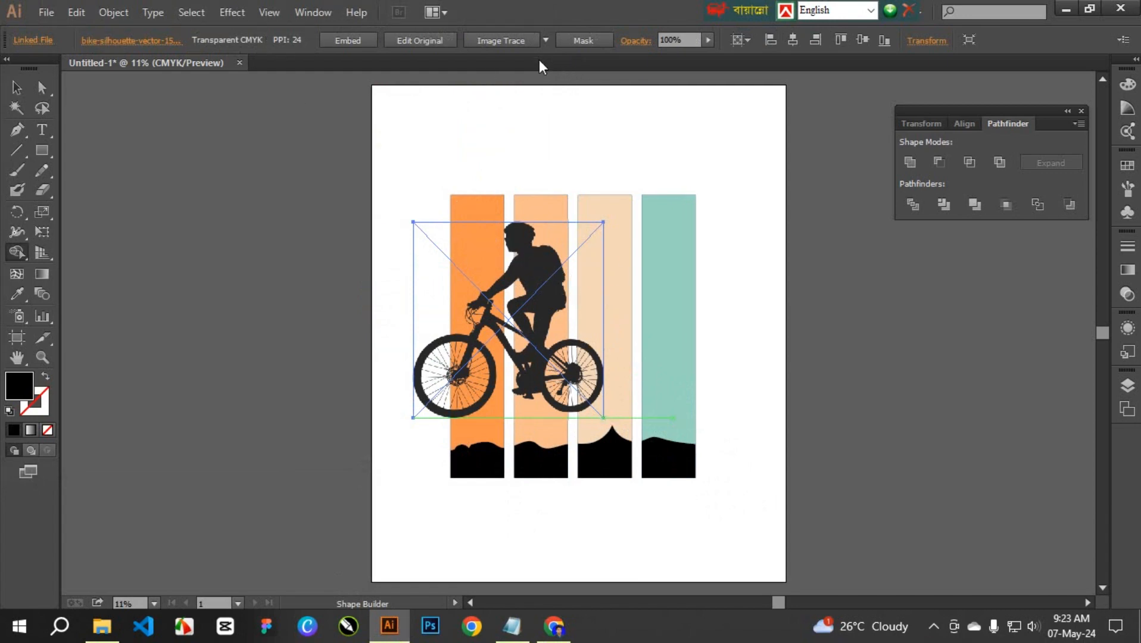
# Trace the placed cyclist image with the default Image Trace preset and expand the tracing into editable paths.
pyautogui.click(509, 40)
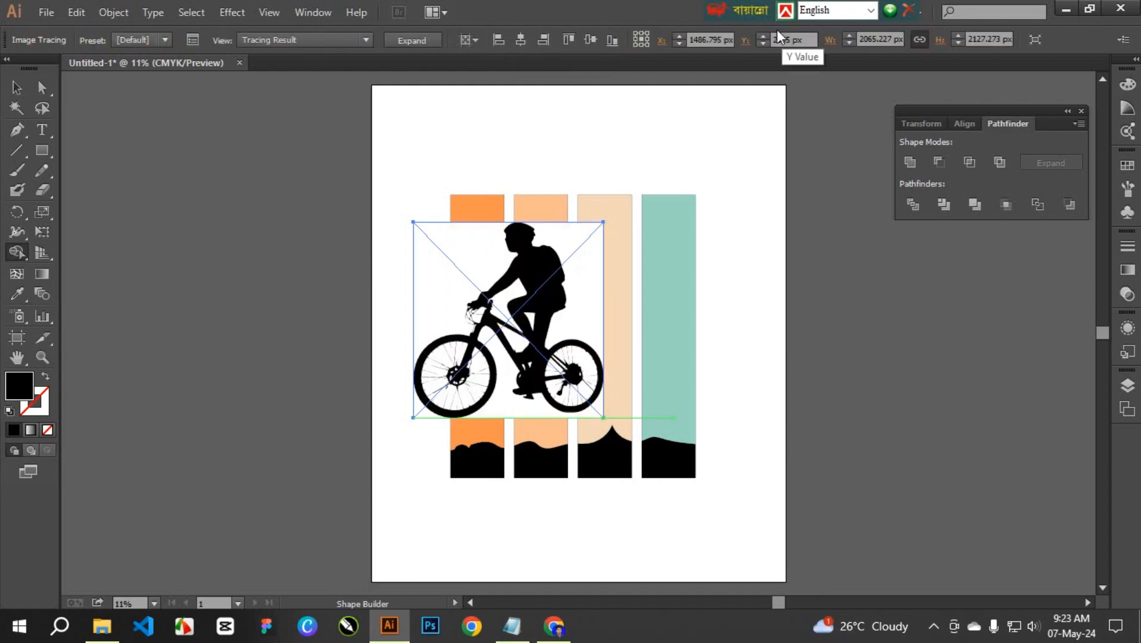
pyautogui.moveTo(727, 10); pyautogui.dragTo(594, 7)
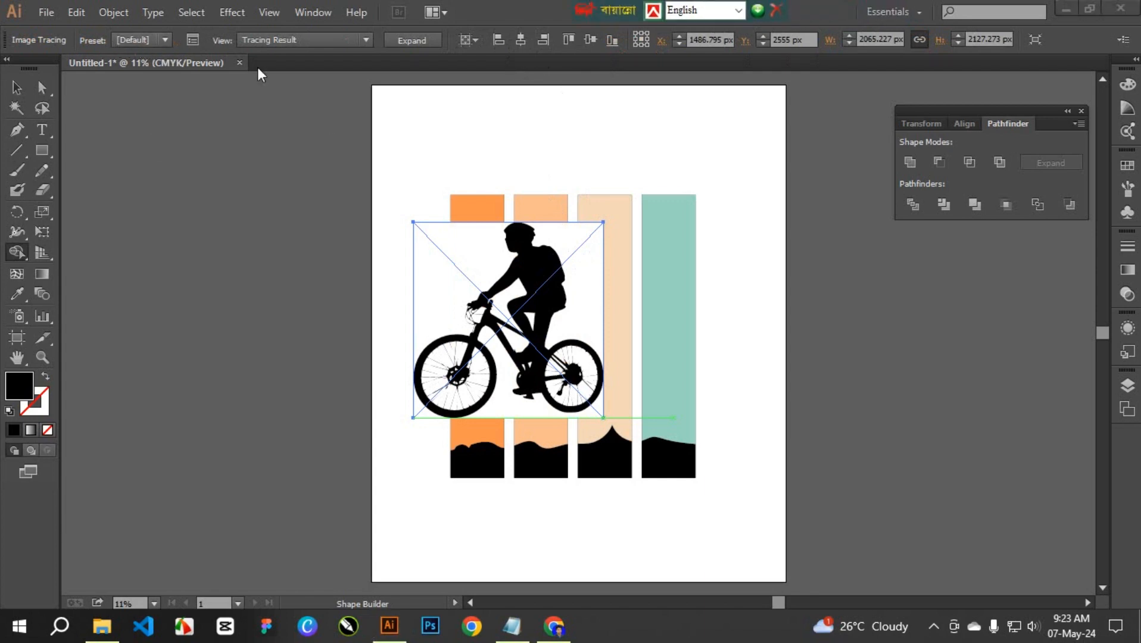
pyautogui.click(407, 43)
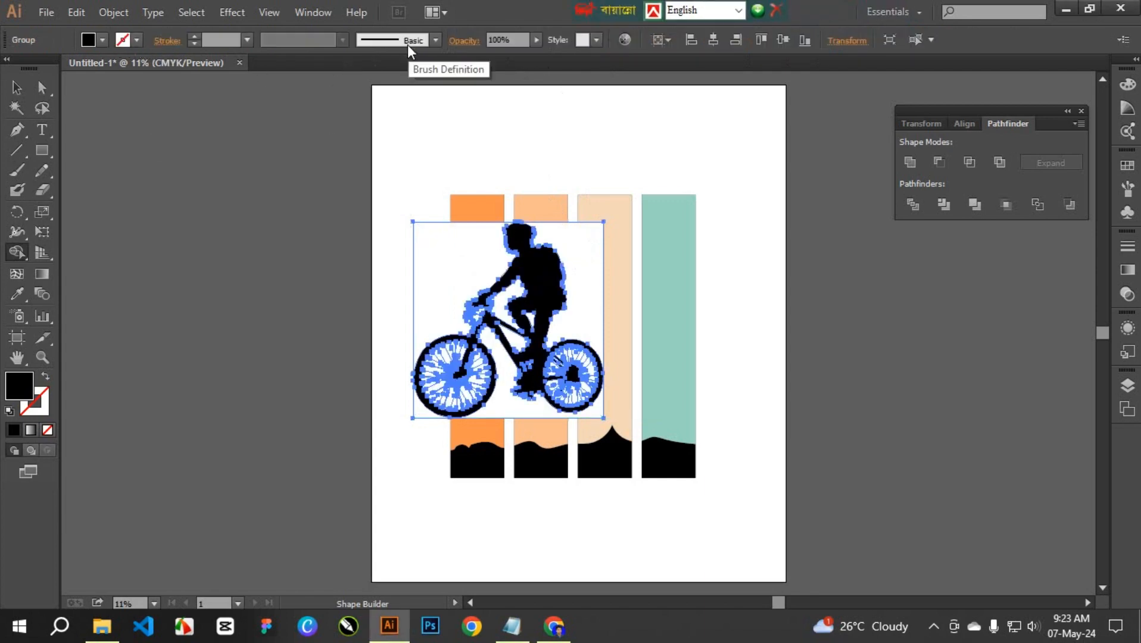
pyautogui.click(464, 245)
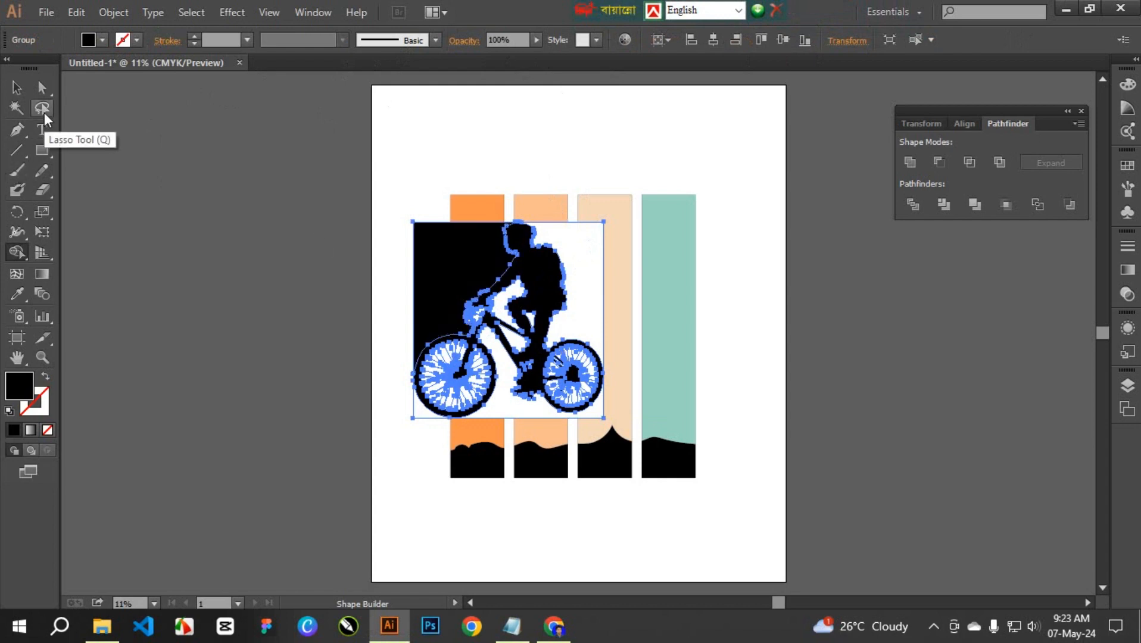
# Try to remove the traced cyclist's white background with the Magic Wand and move the silhouette toward the middle of the stripes.
pyautogui.click(16, 108)
pyautogui.click(589, 244)
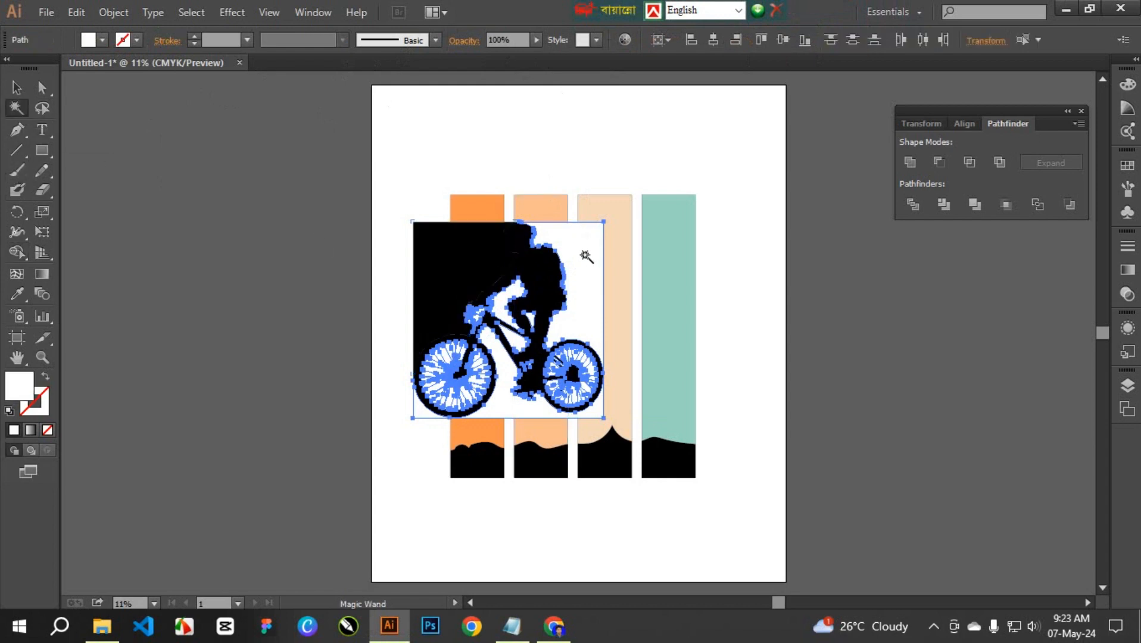
pyautogui.hotkey('ctrl', 'z')
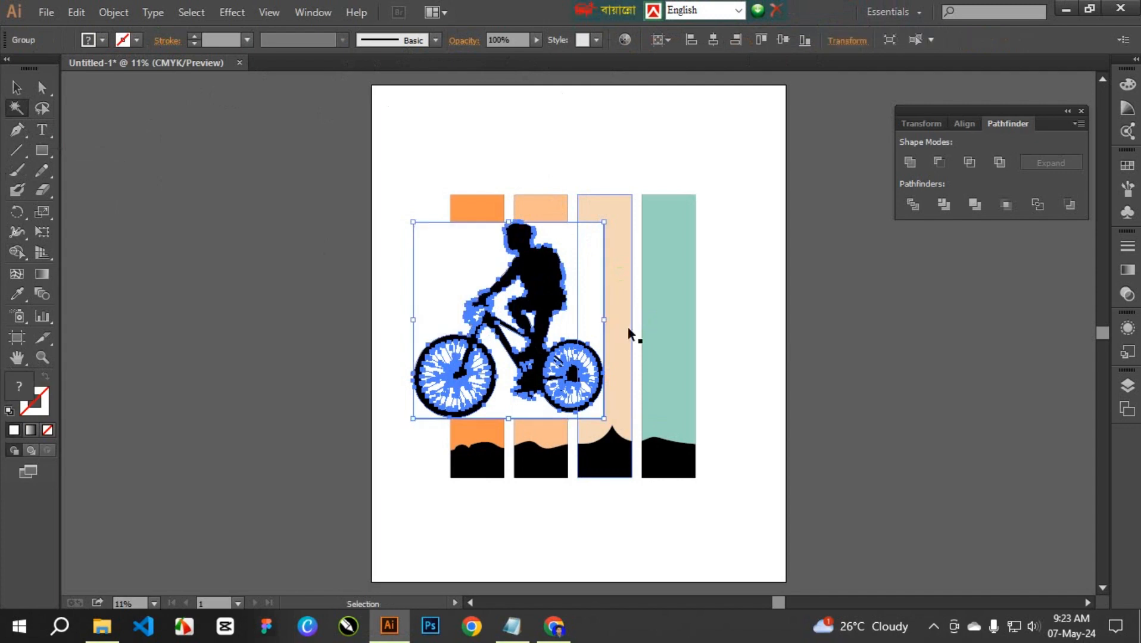
pyautogui.click(591, 262)
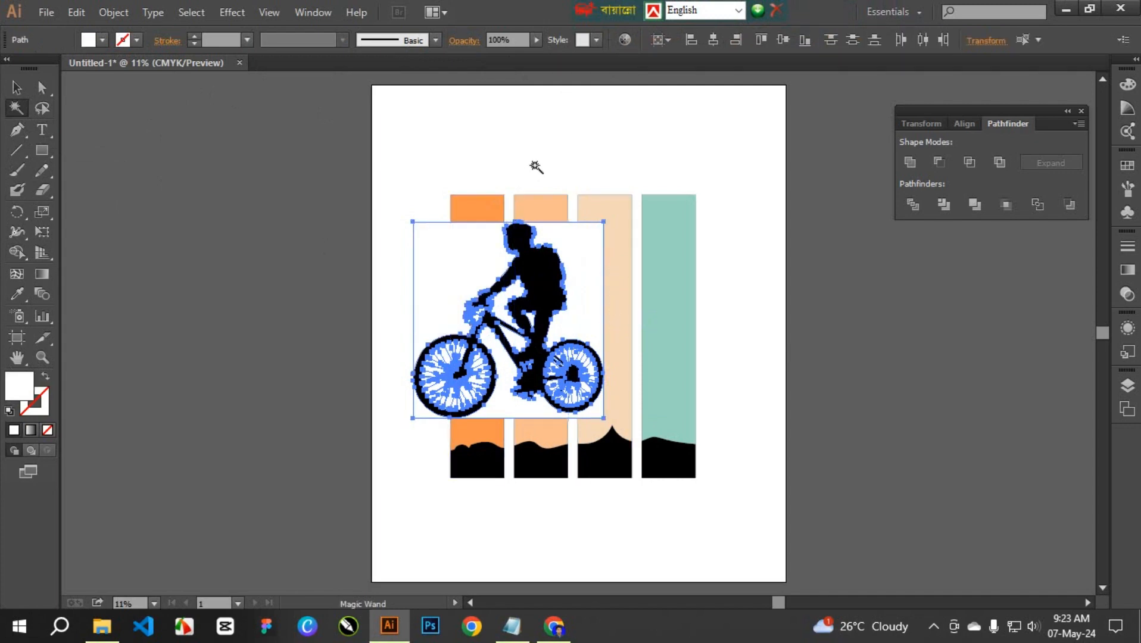
pyautogui.press('Delete')
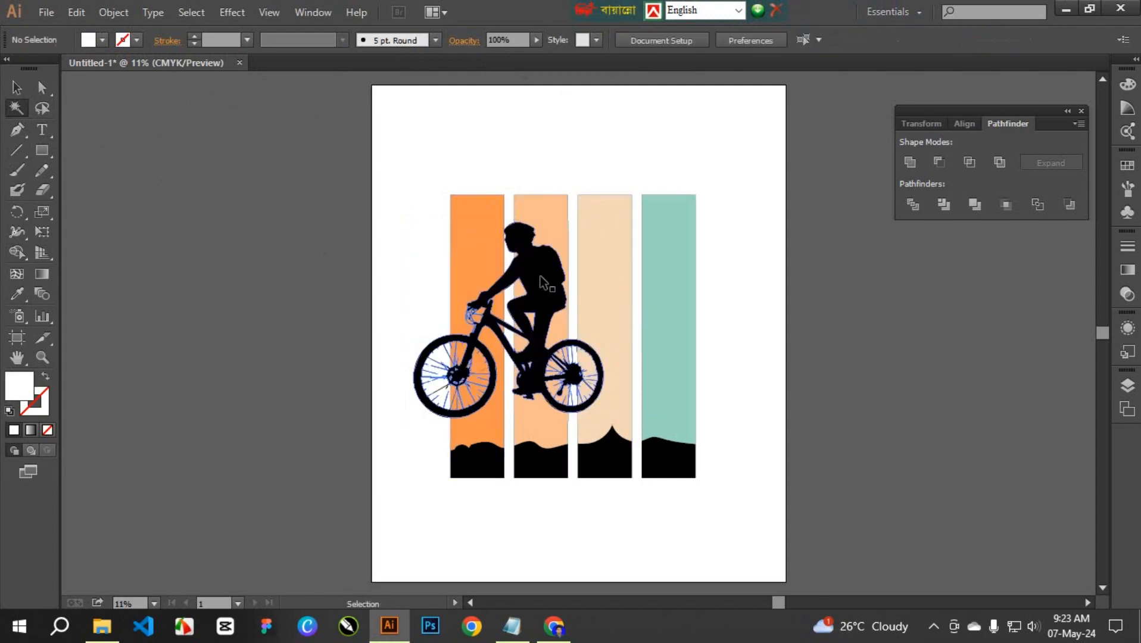
pyautogui.moveTo(541, 275); pyautogui.dragTo(605, 304)
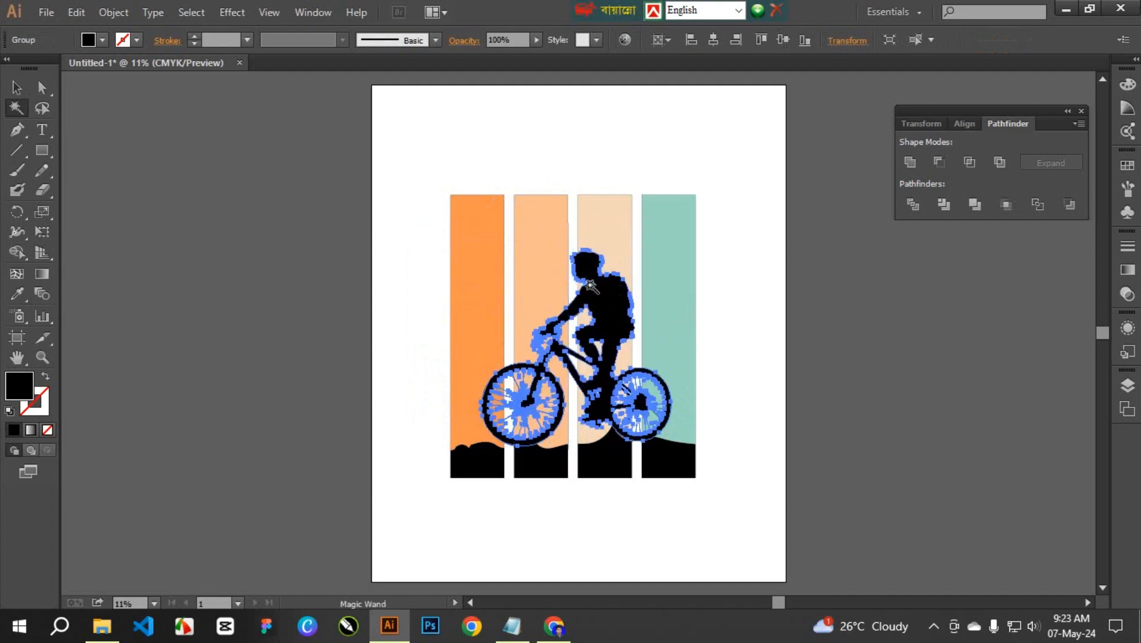
pyautogui.hotkey('ctrl', 'z')
pyautogui.hotkey('ctrl', 'z')
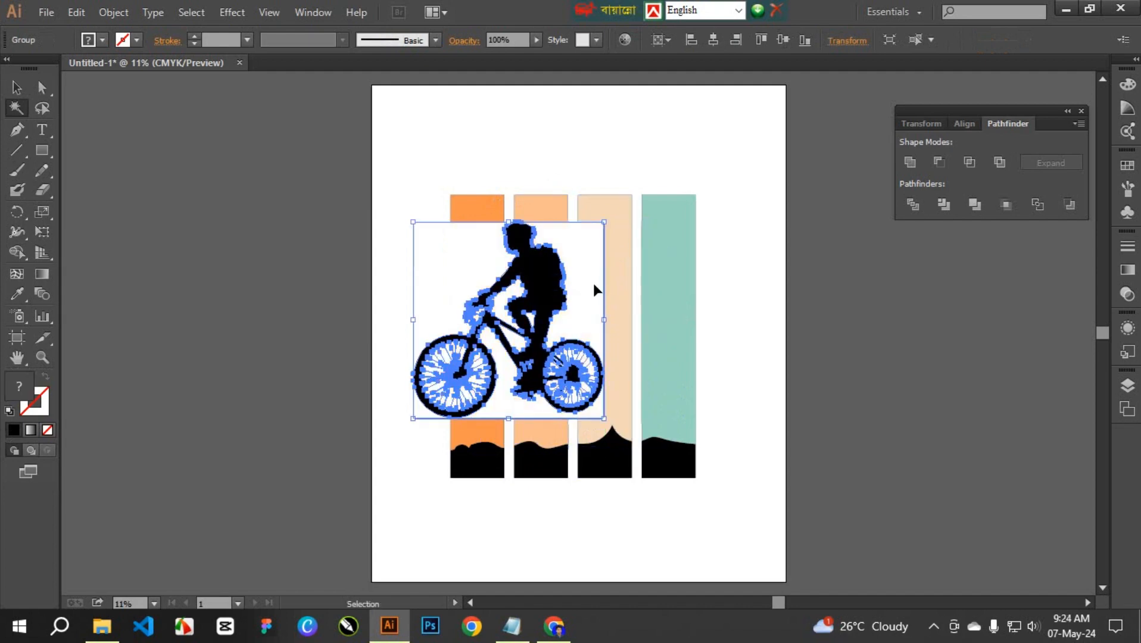
# Delete the traced cyclist and place bike-silhouette-vector-15 from the Desktop again, about 2300 px wide and 2369 px high.
pyautogui.press('Delete')
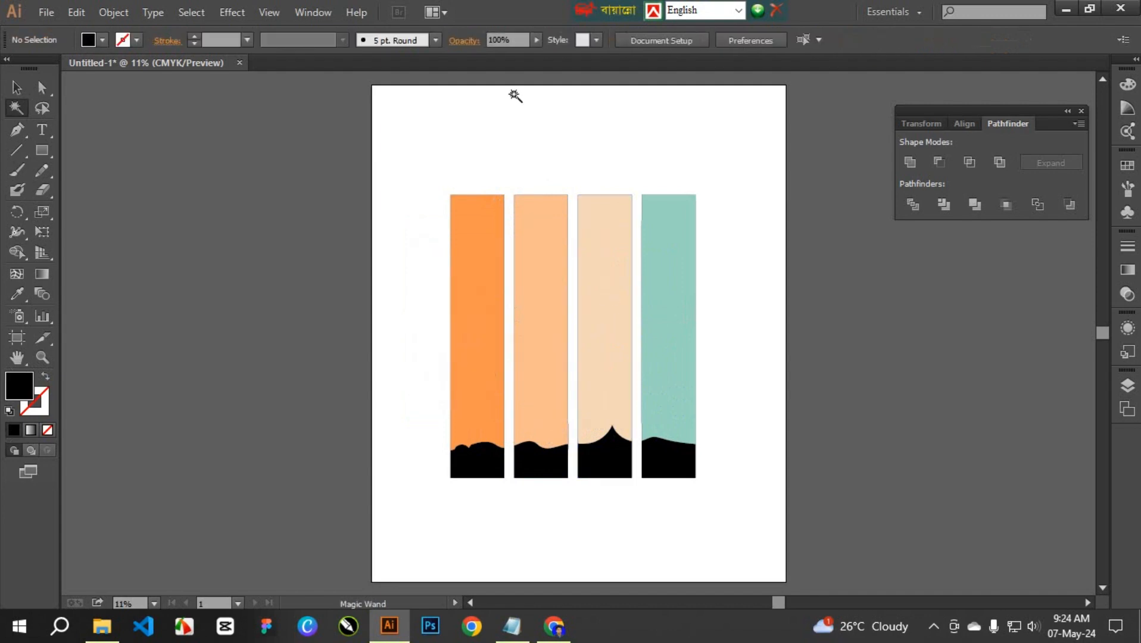
pyautogui.click(42, 13)
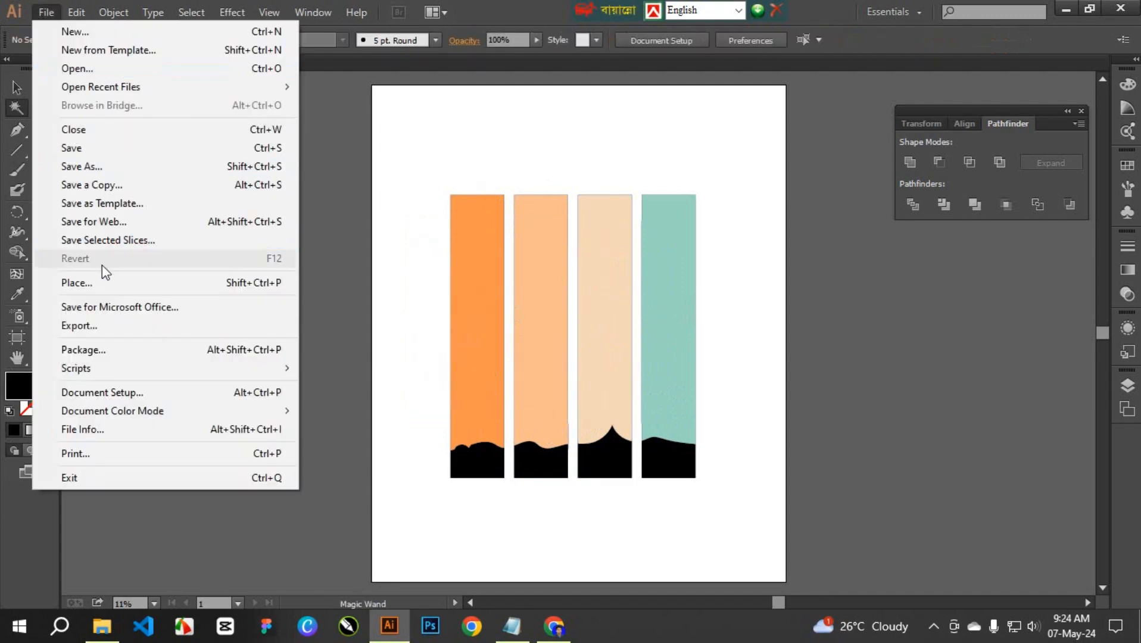
pyautogui.click(113, 283)
pyautogui.click(295, 316)
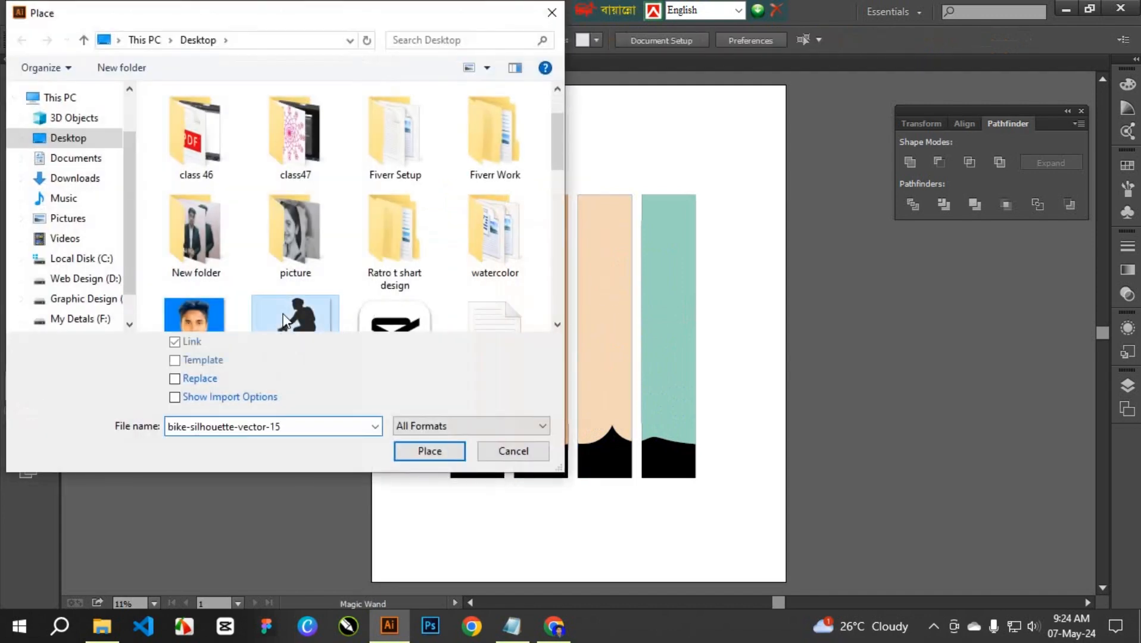
pyautogui.click(435, 453)
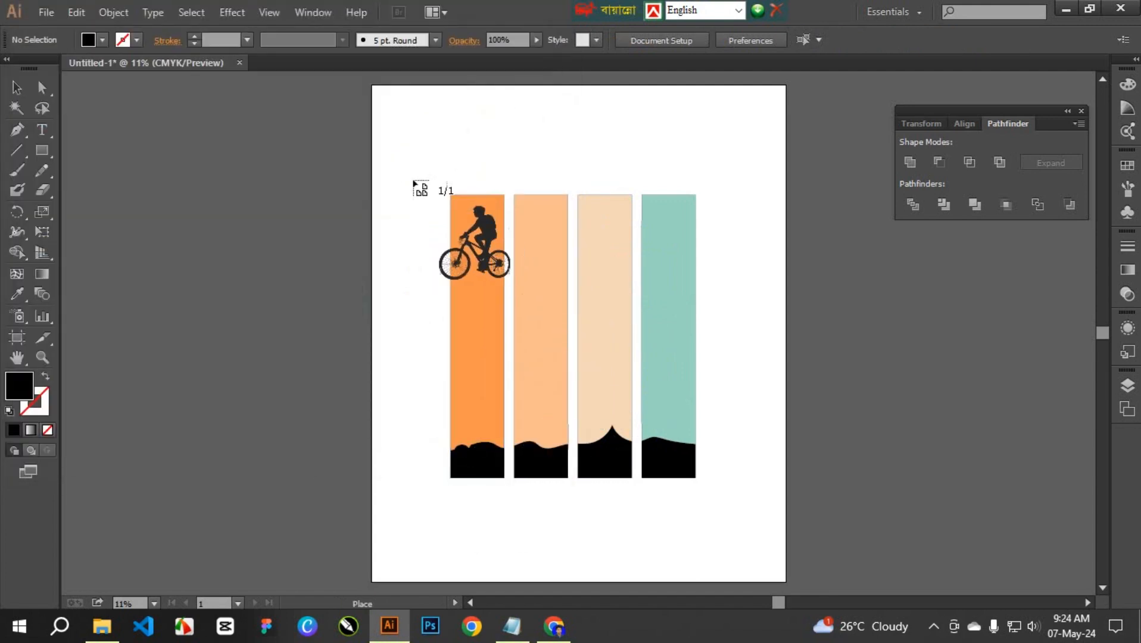
pyautogui.moveTo(408, 173); pyautogui.dragTo(620, 392)
pyautogui.press('y')
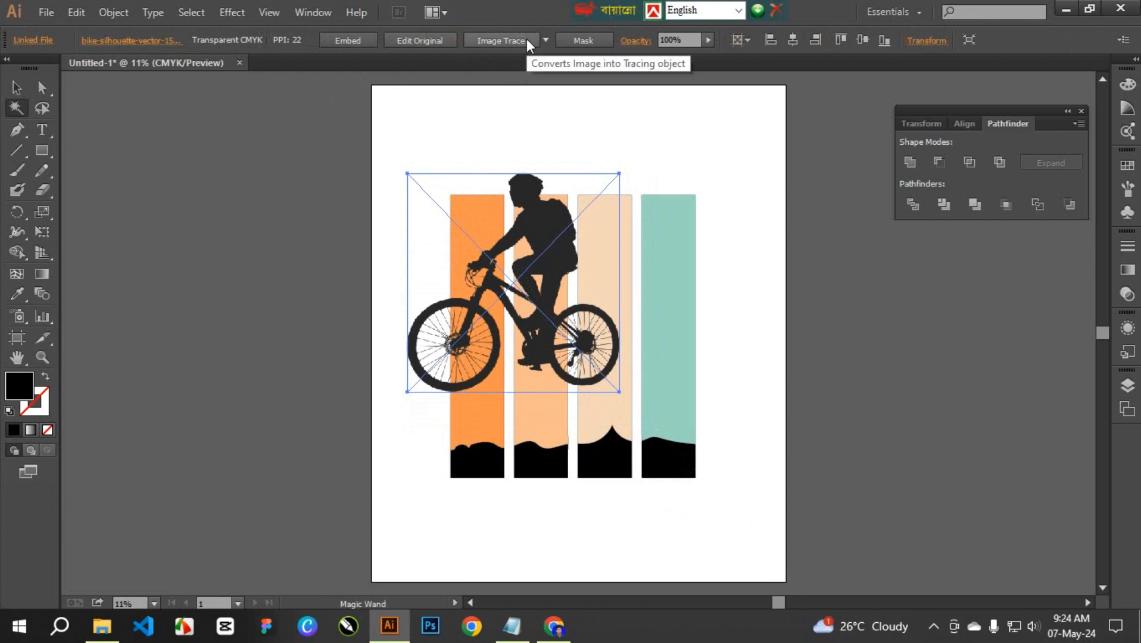
# Embed the placed cyclist image and move it down and to the right over the stripes.
pyautogui.click(357, 39)
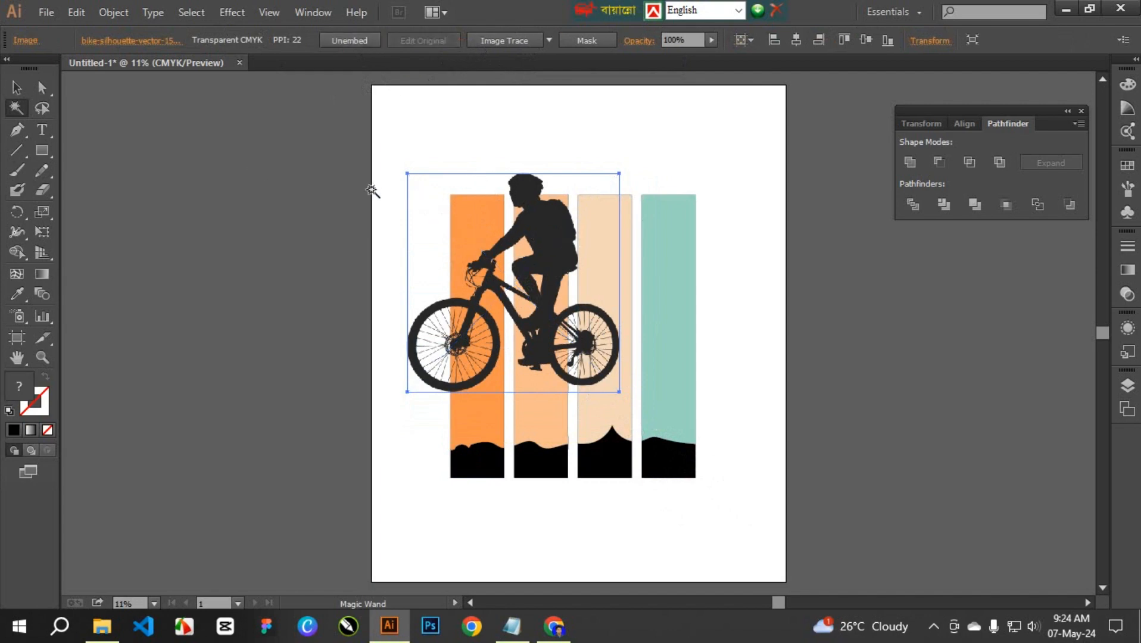
pyautogui.press('v')
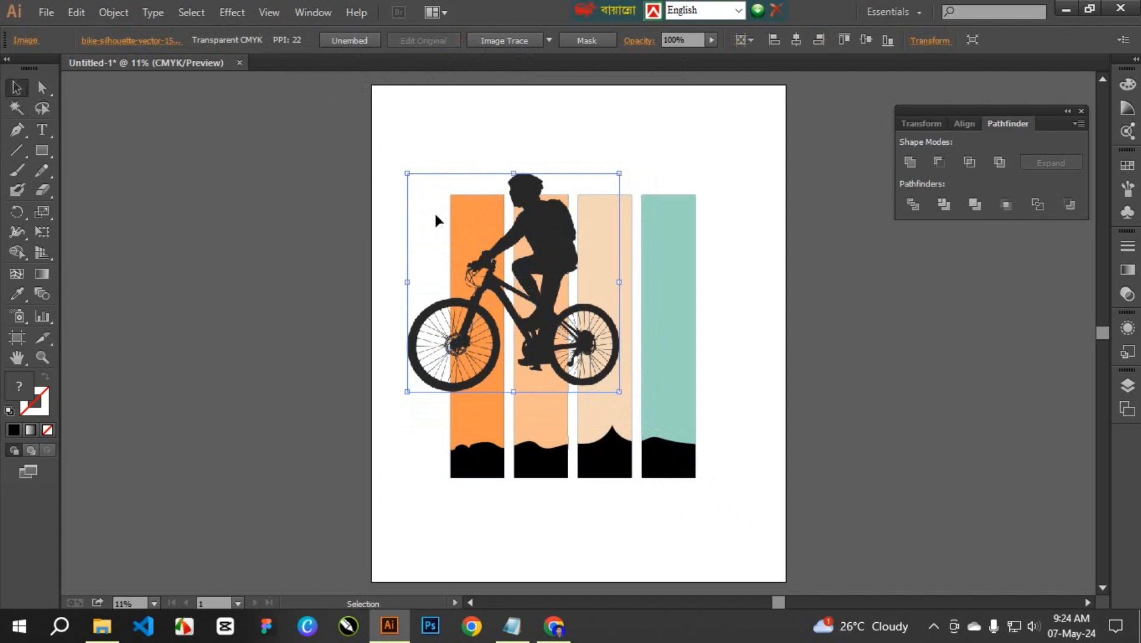
pyautogui.moveTo(435, 216); pyautogui.dragTo(470, 255)
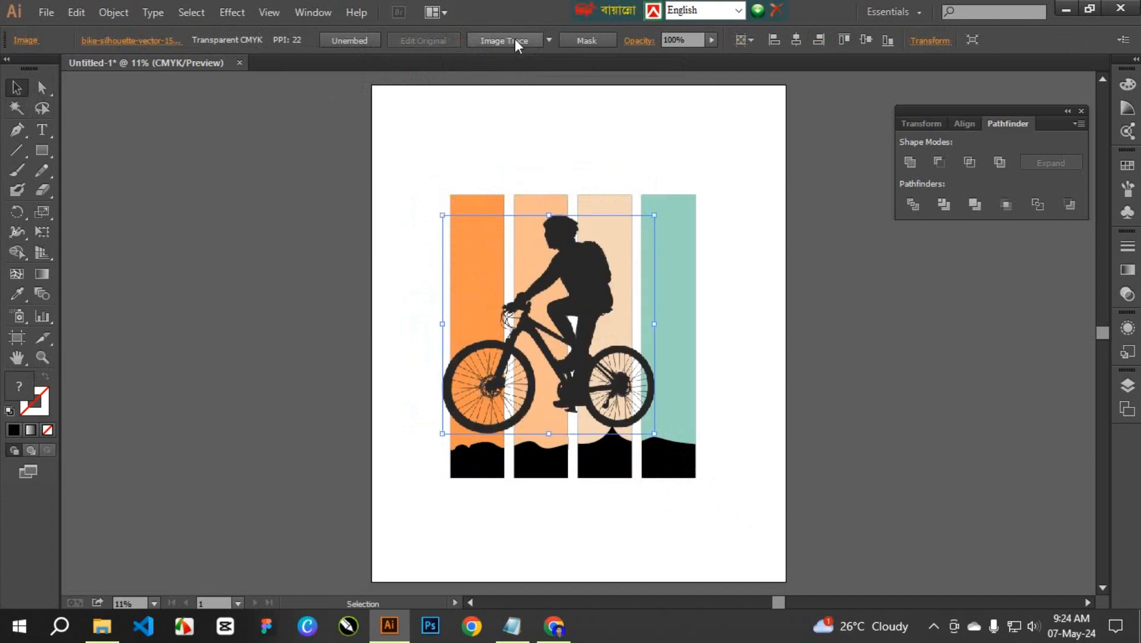
# Trace the embedded cyclist with the default Image Trace preset and try to delete its white background using the Magic Wand.
pyautogui.click(15, 107)
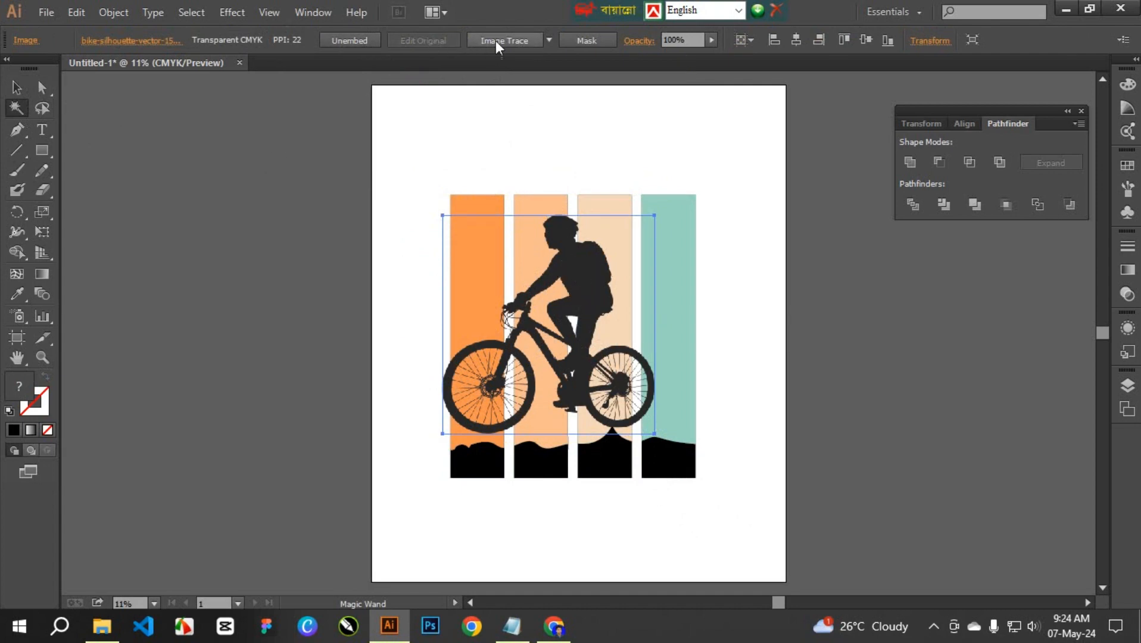
pyautogui.click(531, 41)
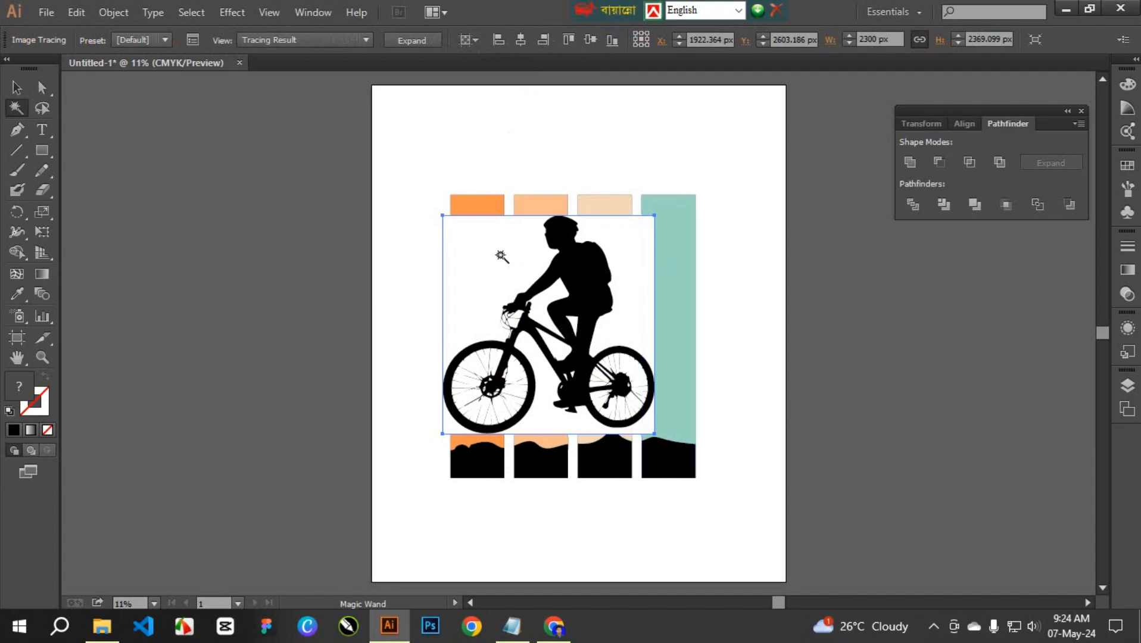
pyautogui.click(17, 88)
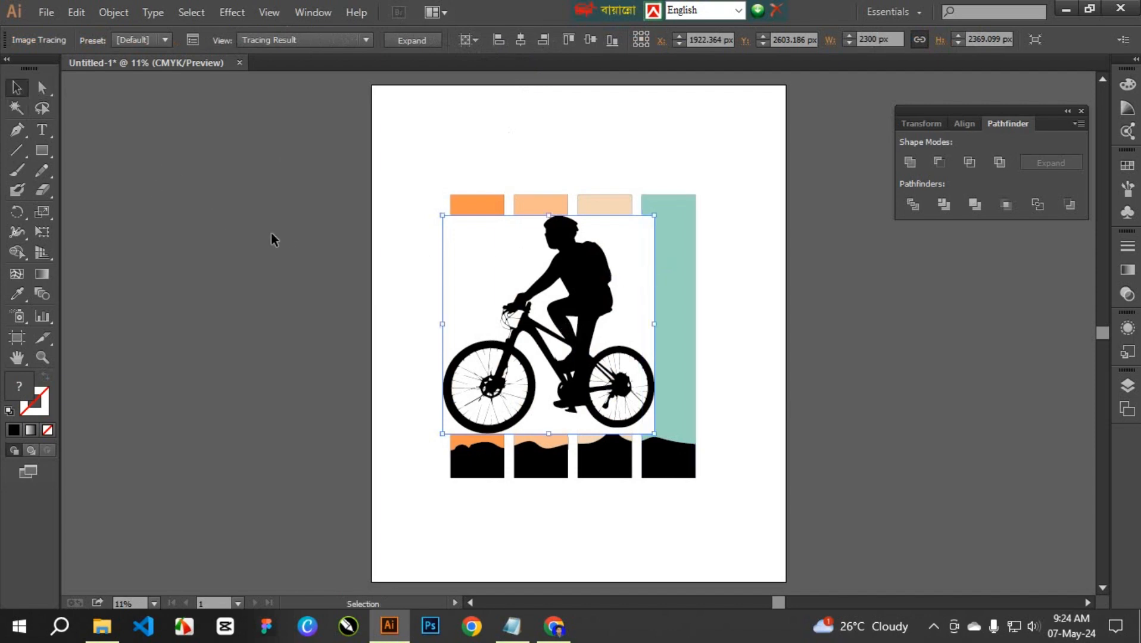
pyautogui.click(16, 108)
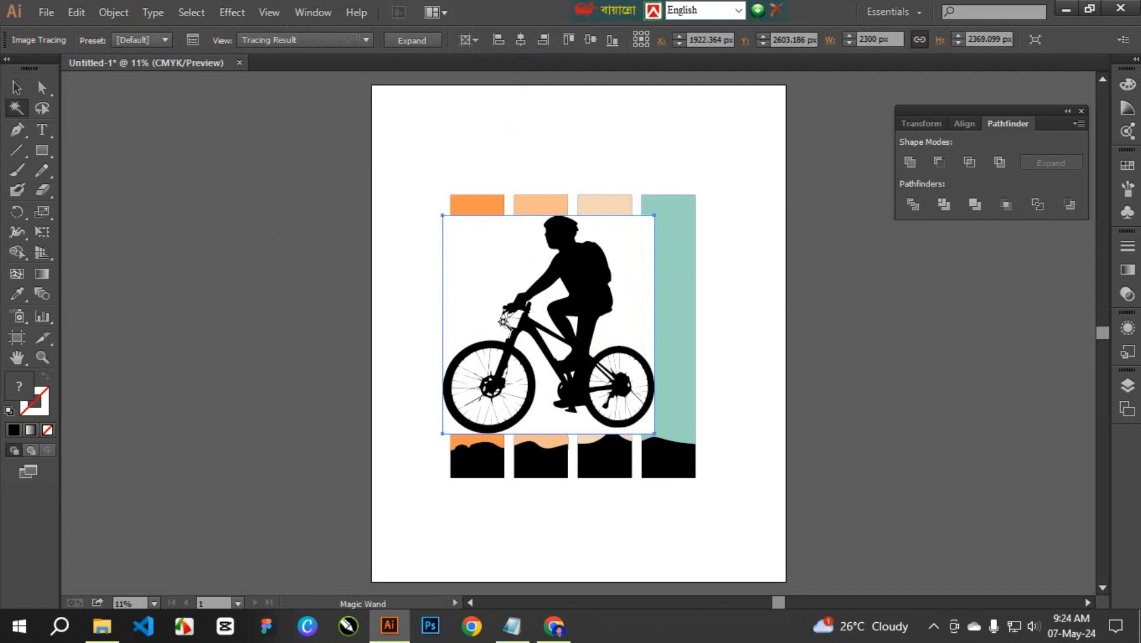
pyautogui.press('Delete')
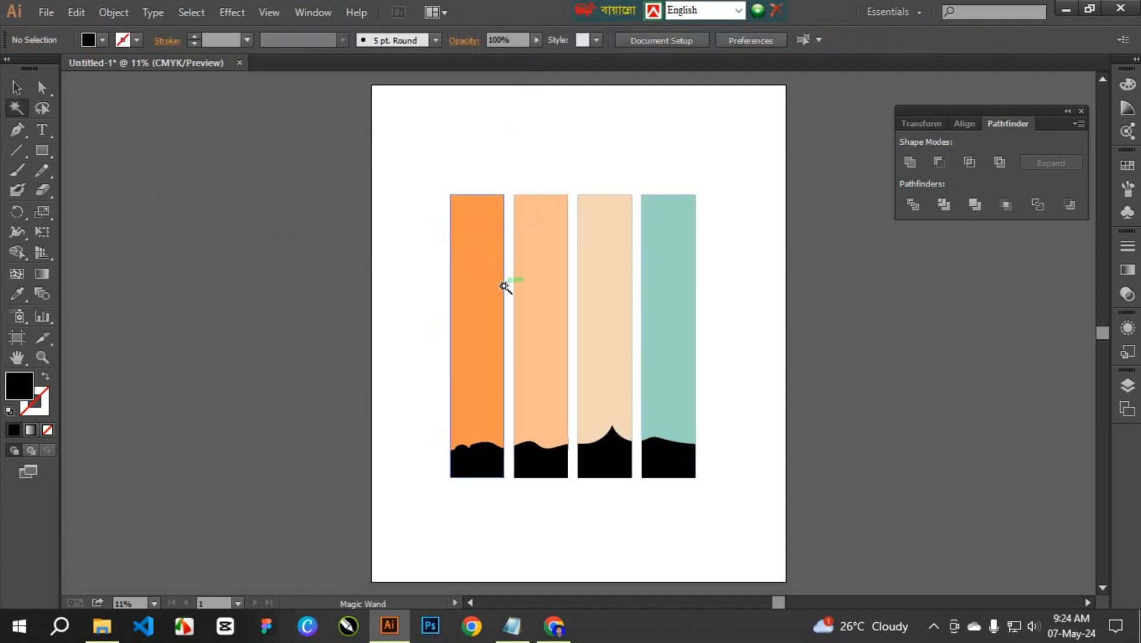
pyautogui.hotkey('ctrl', 'z')
pyautogui.click(446, 167)
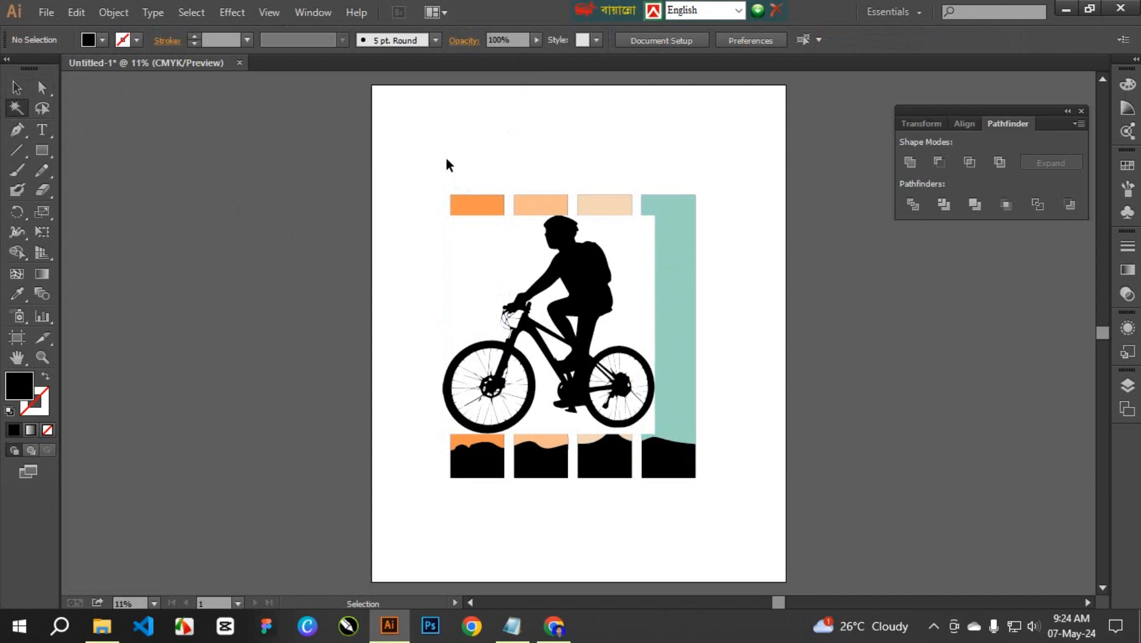
pyautogui.click(487, 258)
pyautogui.press('Delete')
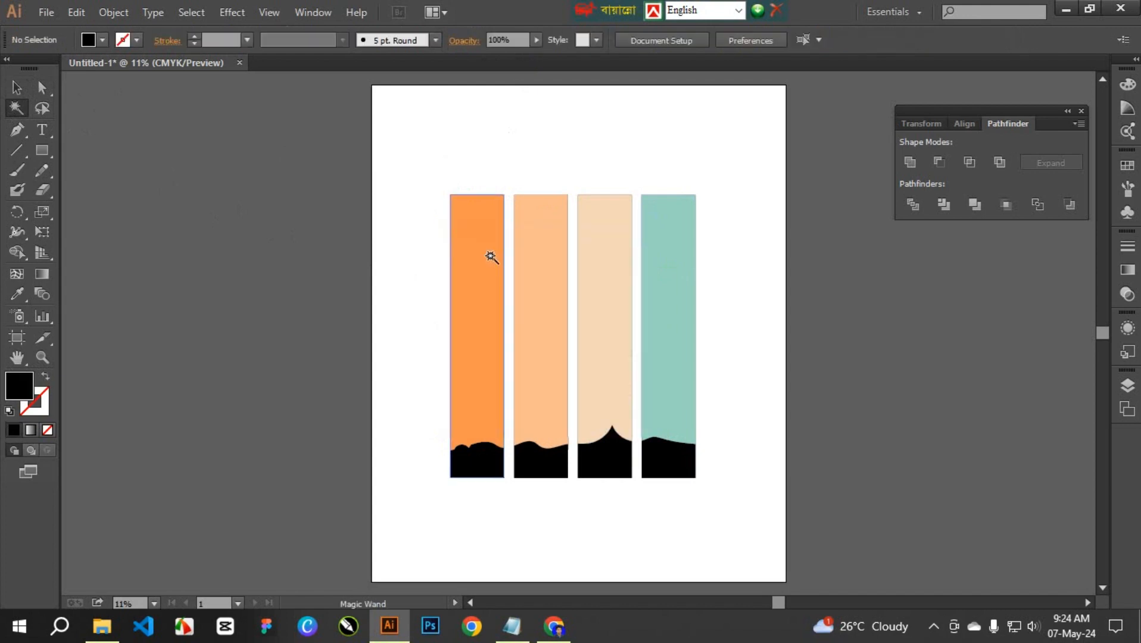
pyautogui.hotkey('ctrl', 'z')
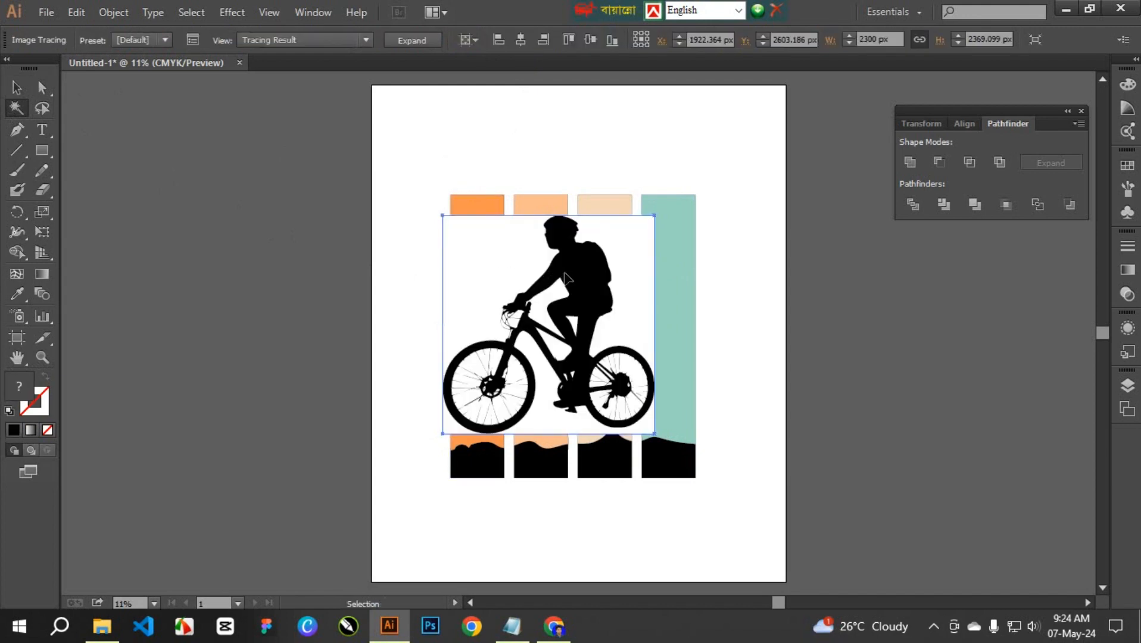
# Try once more to delete the white area behind the traced cyclist, and undo the image tracing.
pyautogui.rightClick(563, 270)
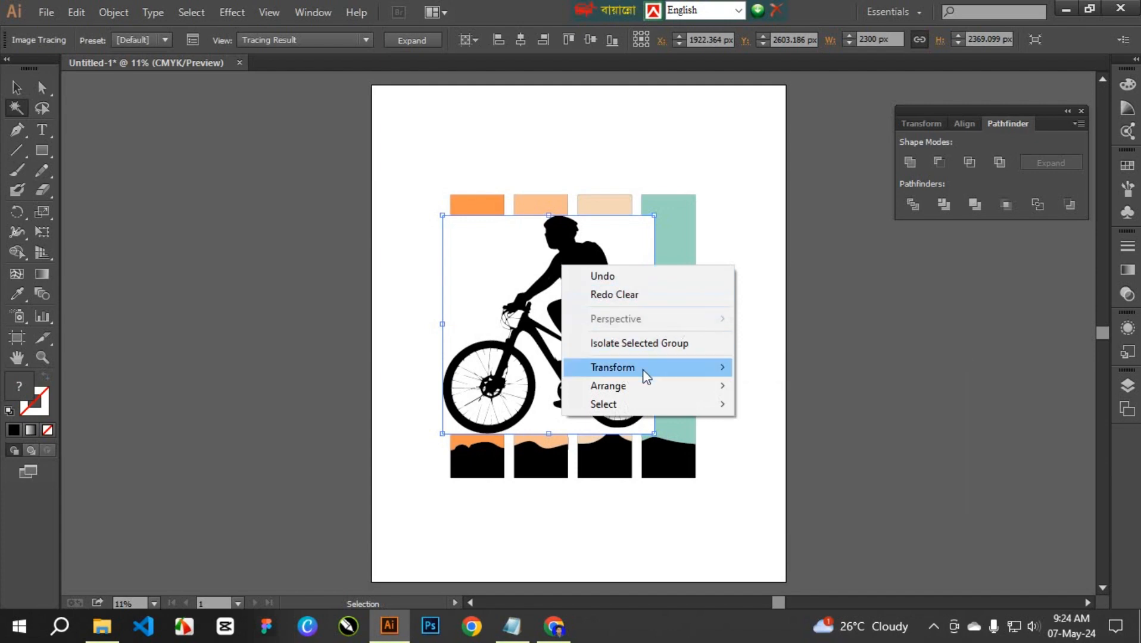
pyautogui.click(610, 251)
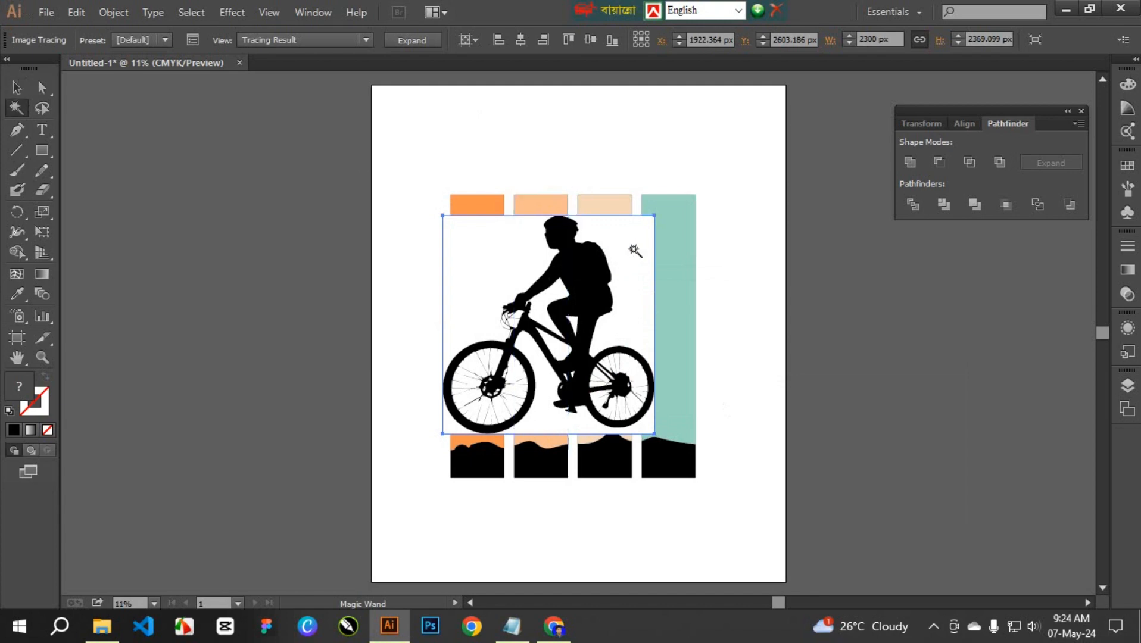
pyautogui.press('Delete')
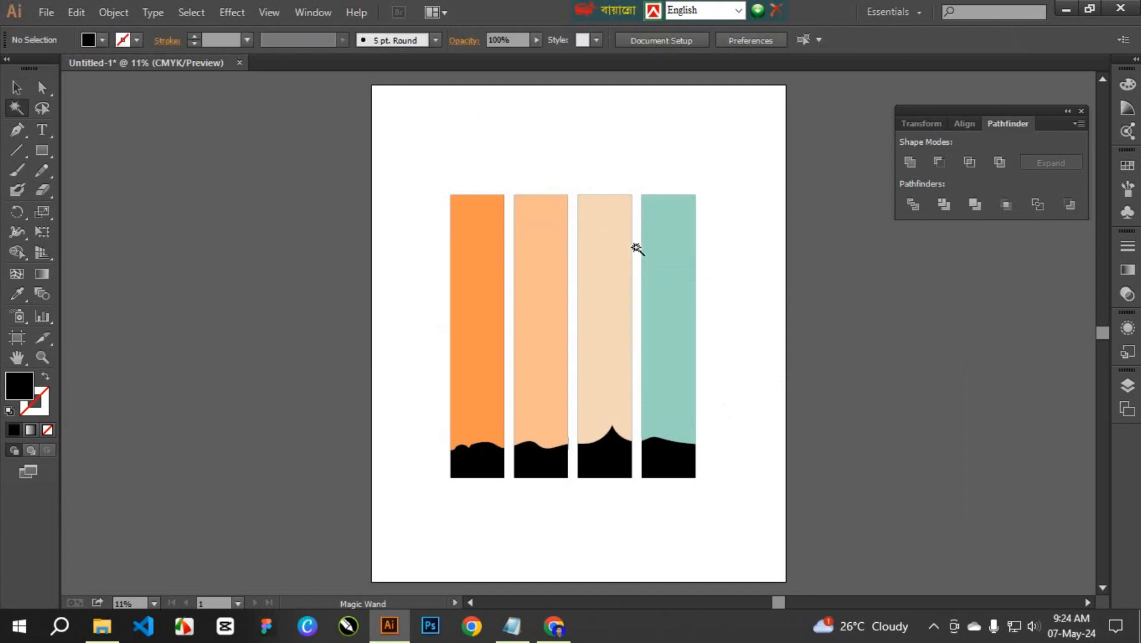
pyautogui.hotkey('ctrl', 'z')
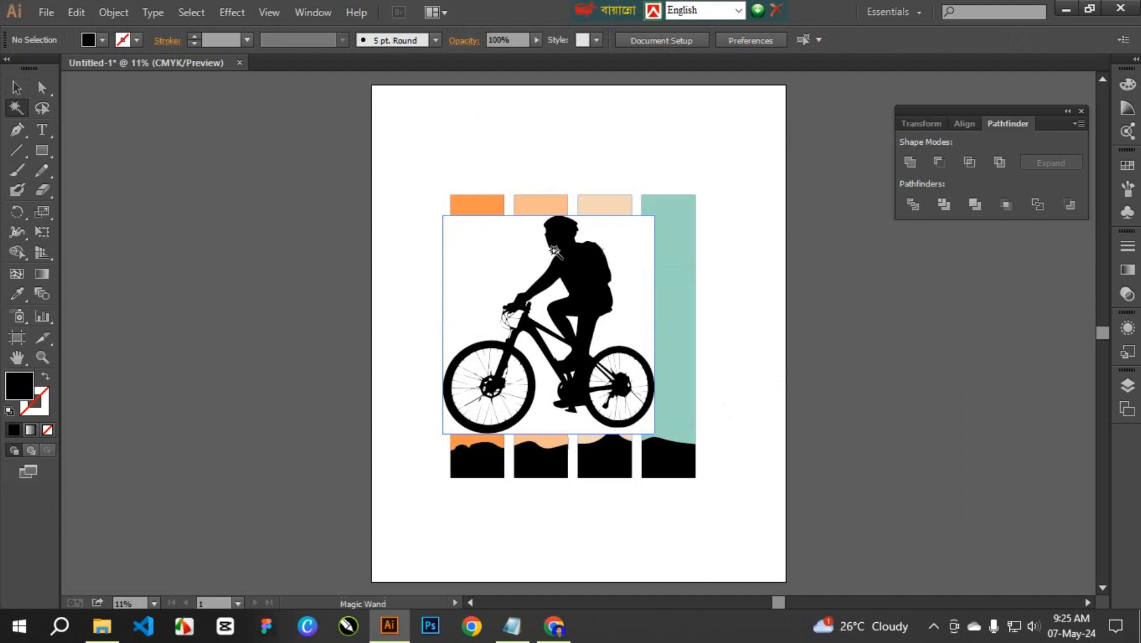
pyautogui.hotkey('ctrl', 'z')
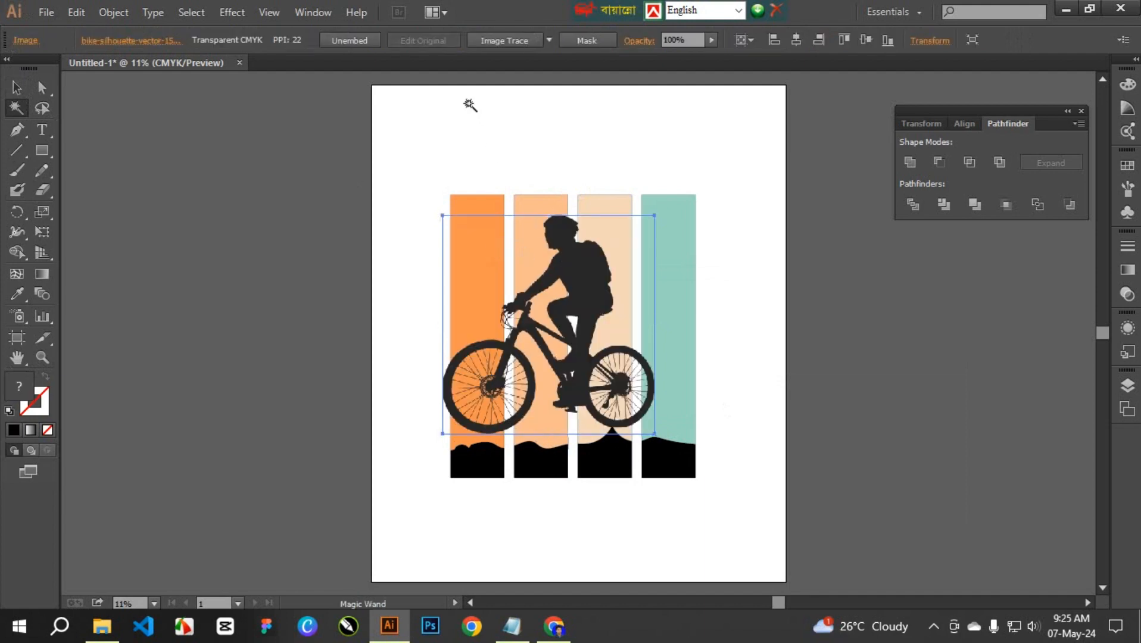
# Move the embedded cyclist up and to the right, and create a copy of it reflected across the vertical axis.
pyautogui.moveTo(605, 274); pyautogui.dragTo(647, 230)
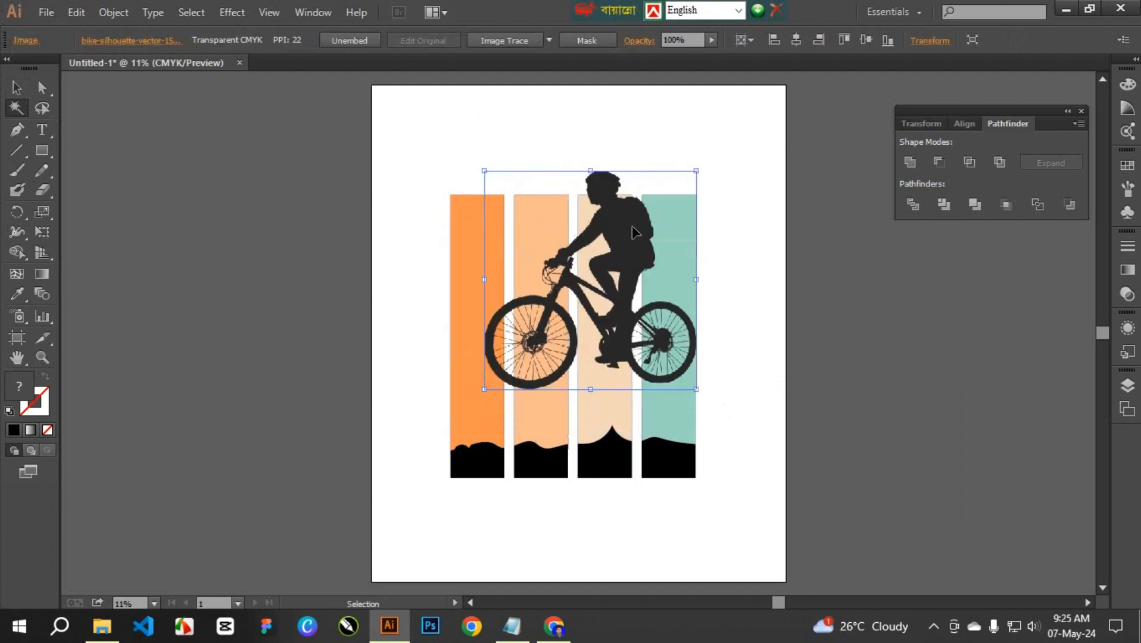
pyautogui.click(721, 153)
pyautogui.rightClick(617, 222)
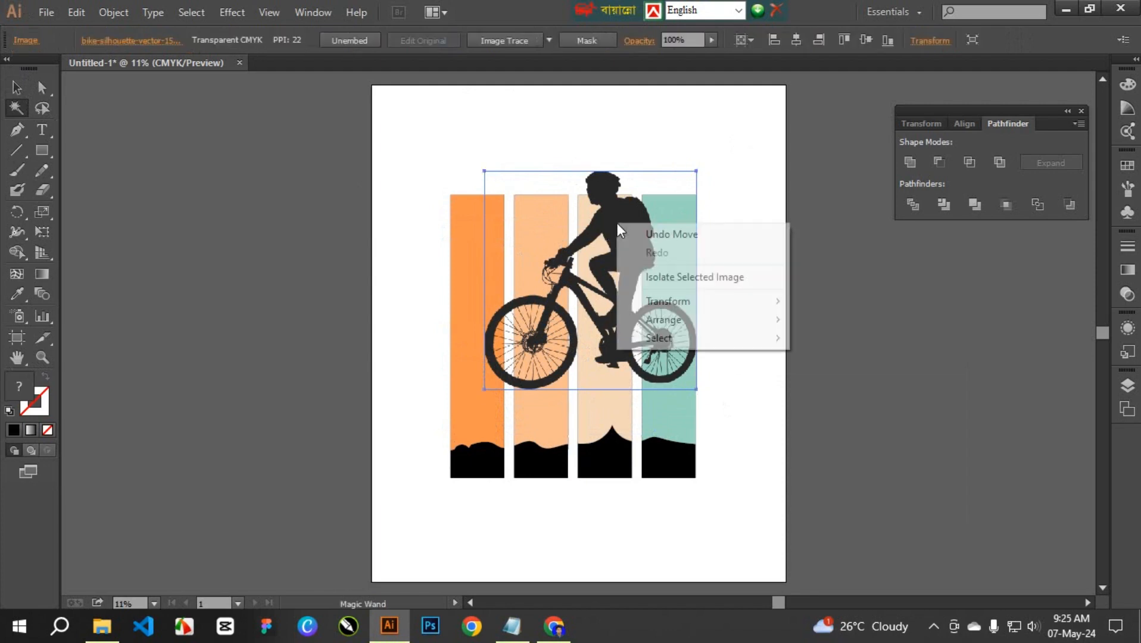
pyautogui.moveTo(665, 322)
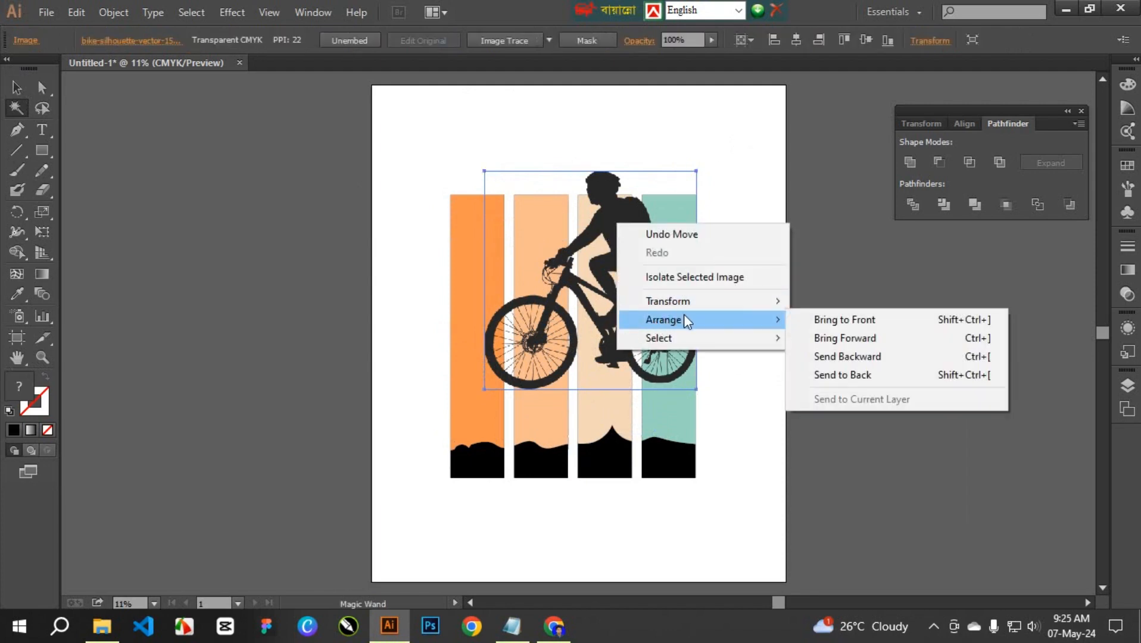
pyautogui.moveTo(709, 308)
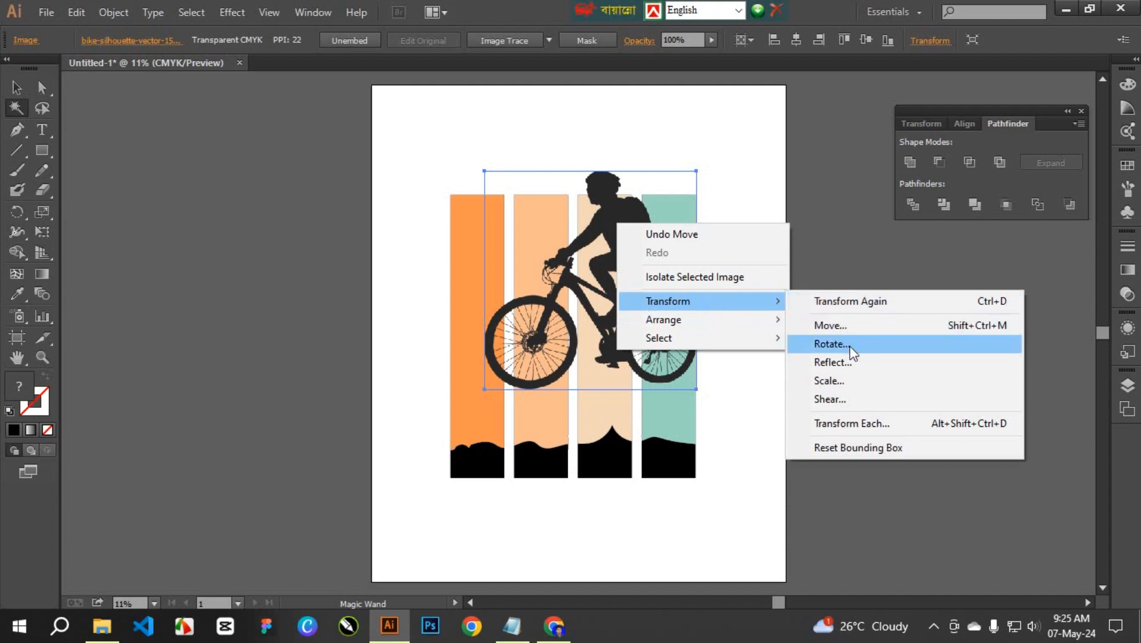
pyautogui.click(850, 362)
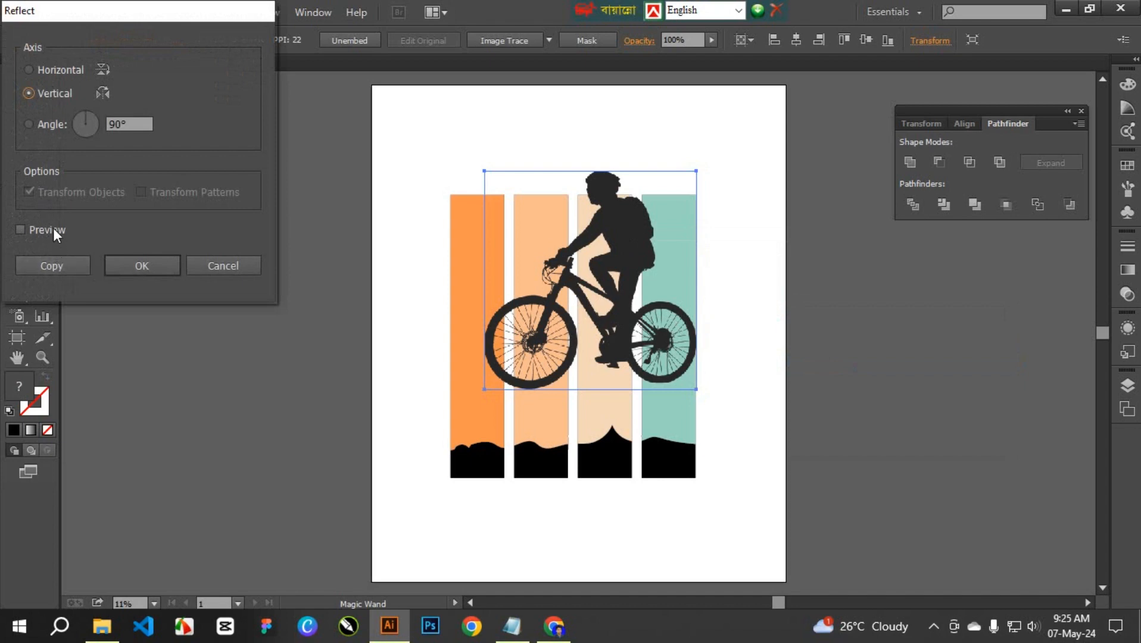
pyautogui.click(62, 69)
pyautogui.click(53, 94)
pyautogui.click(86, 269)
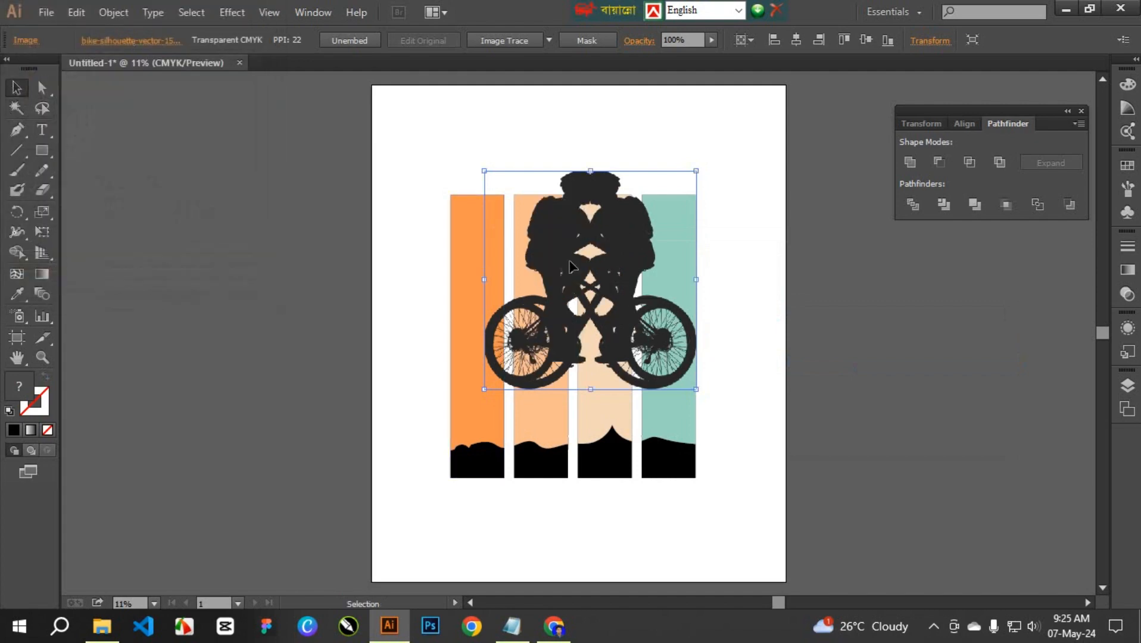
# Delete the original cyclist and position the reflected copy over the stripes with its wheels on the black ground.
pyautogui.moveTo(570, 266); pyautogui.dragTo(516, 352)
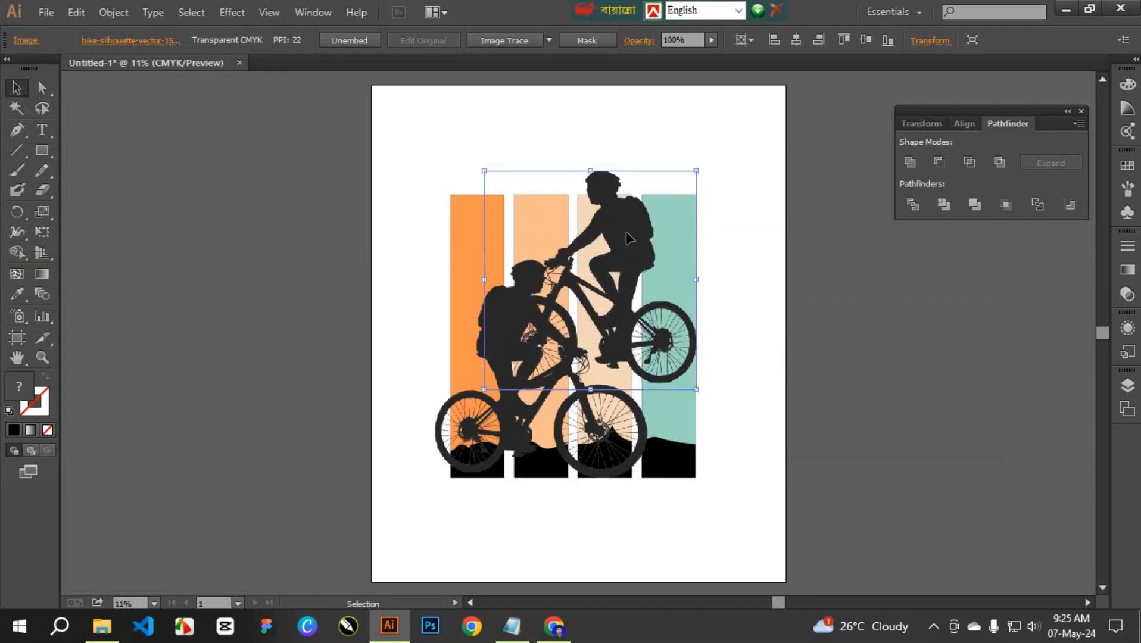
pyautogui.press('Delete')
pyautogui.click(517, 311)
pyautogui.moveTo(524, 319)
pyautogui.mouseDown()
pyautogui.moveTo(549, 291)
pyautogui.moveTo(537, 300)
pyautogui.mouseUp()
pyautogui.click(108, 13)
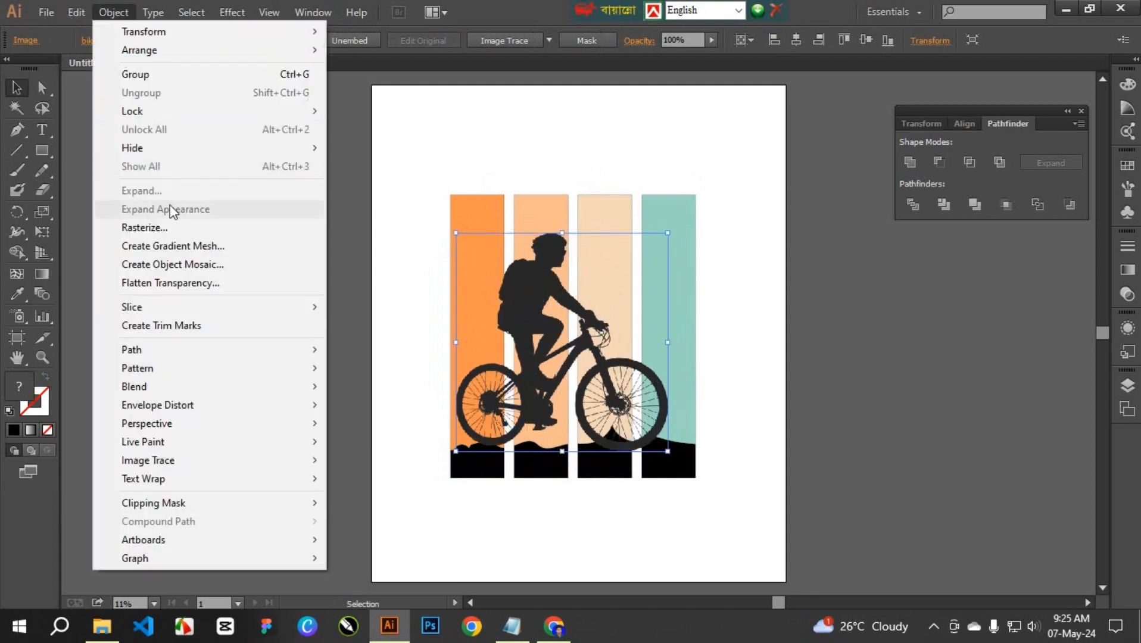
pyautogui.click(353, 247)
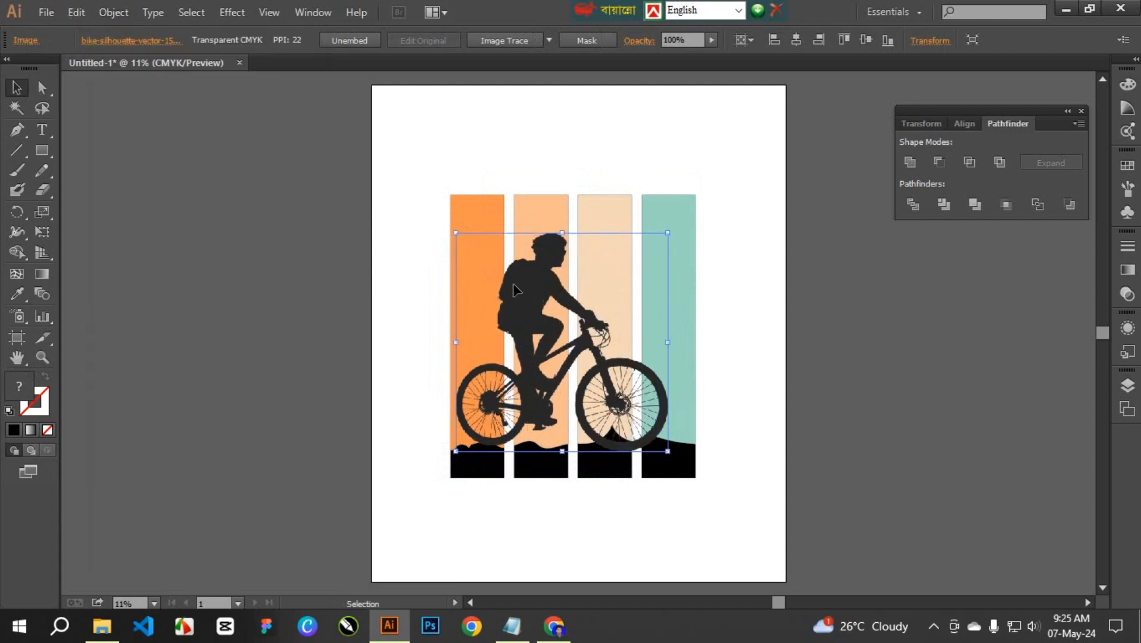
pyautogui.rightClick(515, 291)
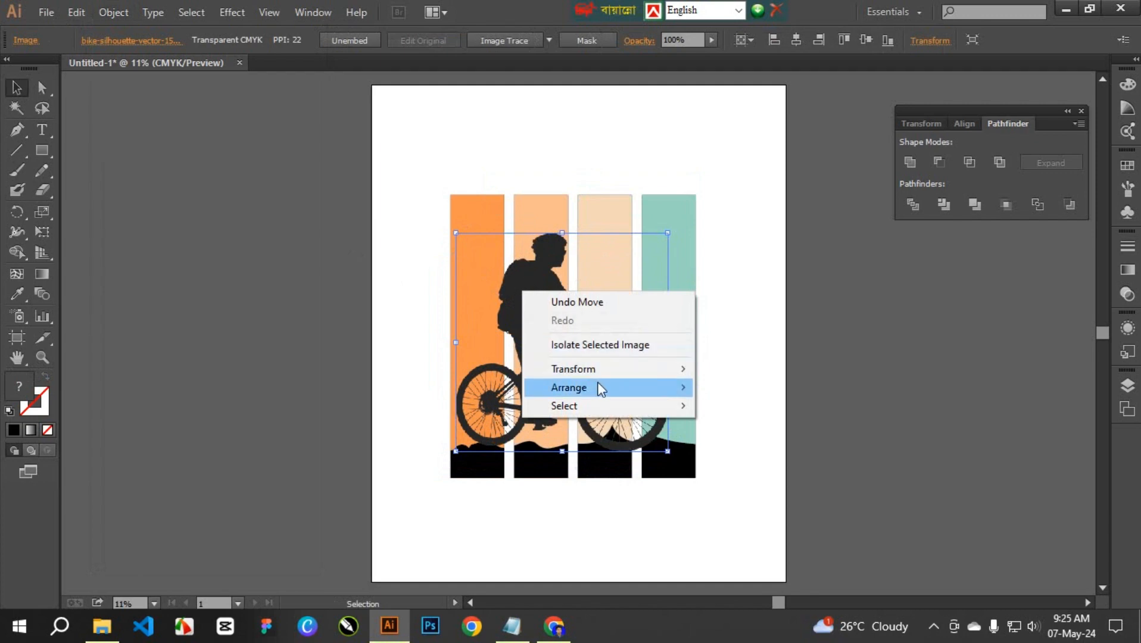
pyautogui.click(544, 262)
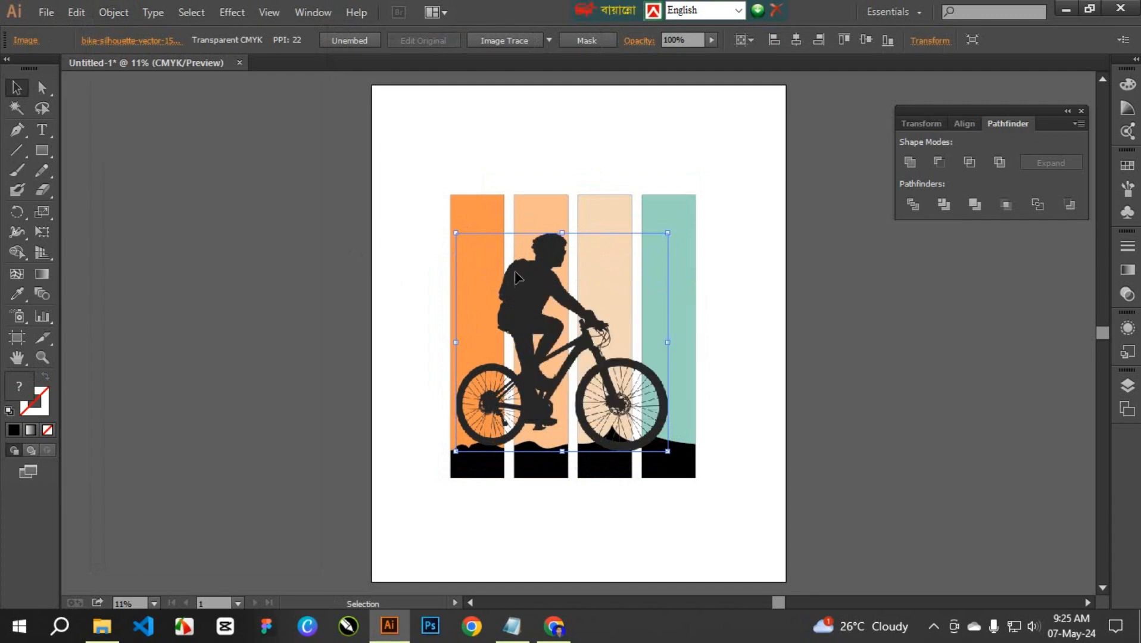
pyautogui.click(358, 43)
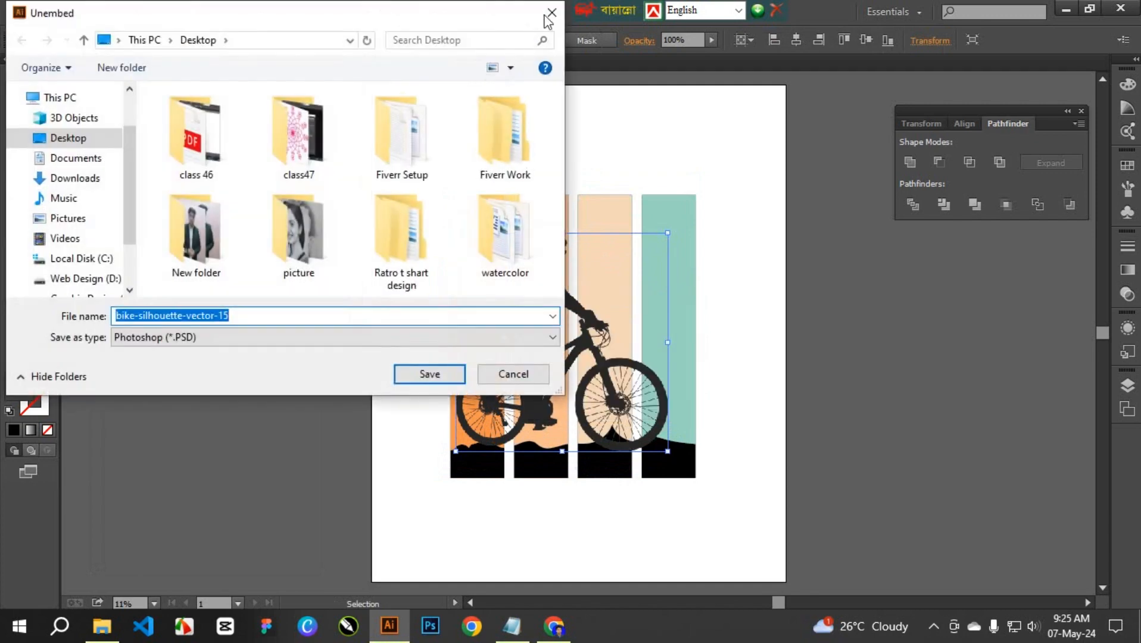
pyautogui.click(553, 13)
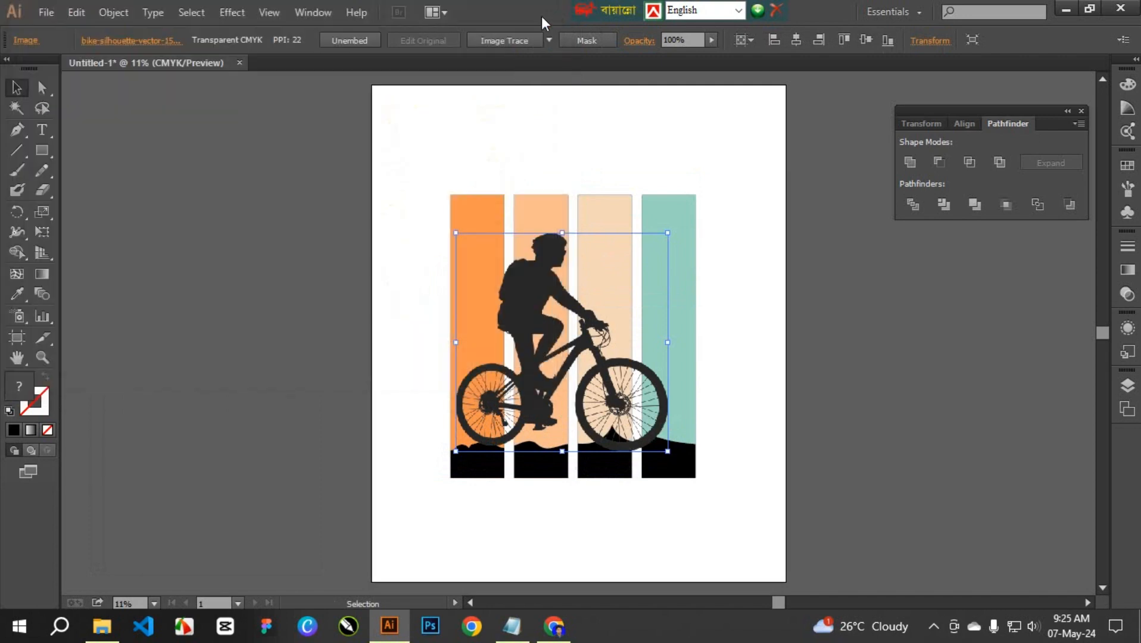
# Unembed the cyclist image as the Photoshop file bike-silhouette-vector-15 on the Desktop and trace it with the default preset.
pyautogui.click(353, 38)
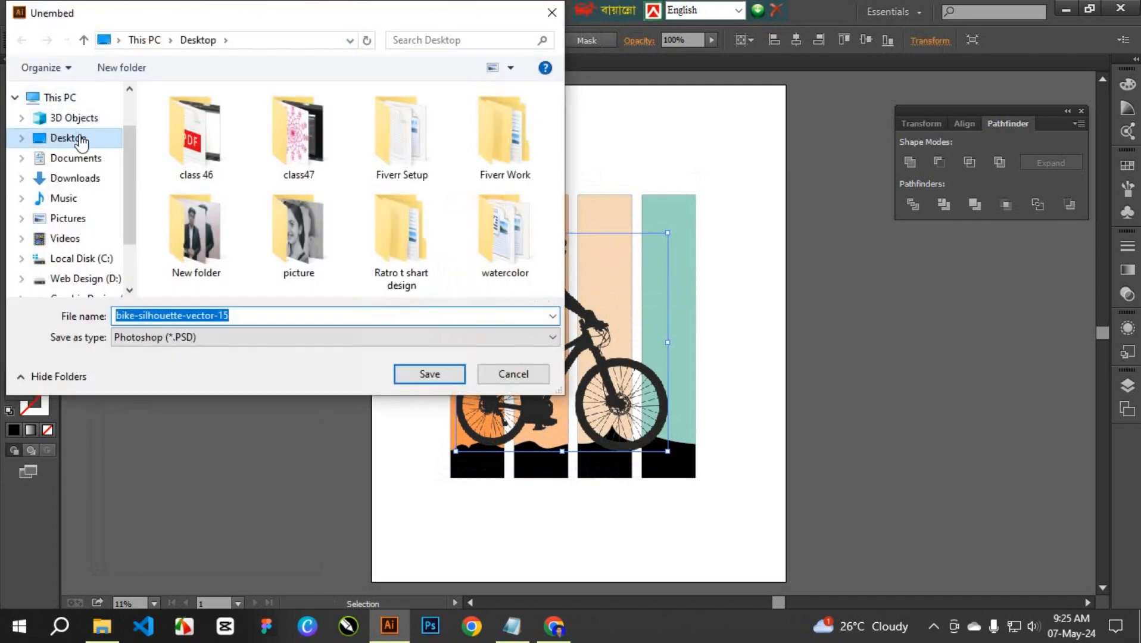
pyautogui.click(442, 380)
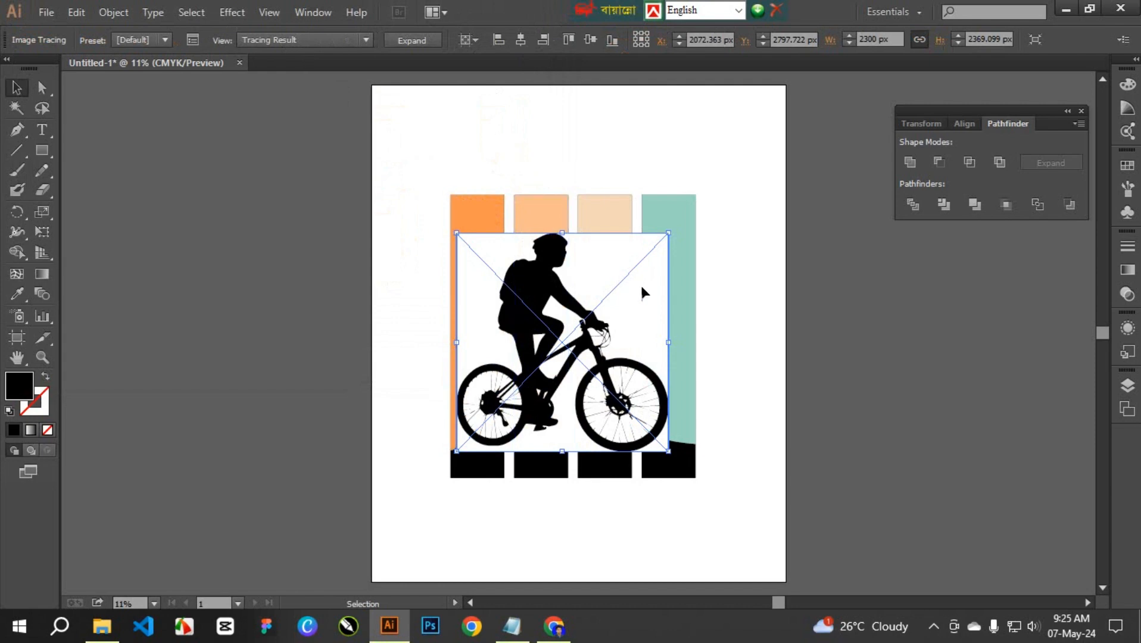
# Expand the cyclist's image tracing and delete its white background areas with the Magic Wand.
pyautogui.click(16, 108)
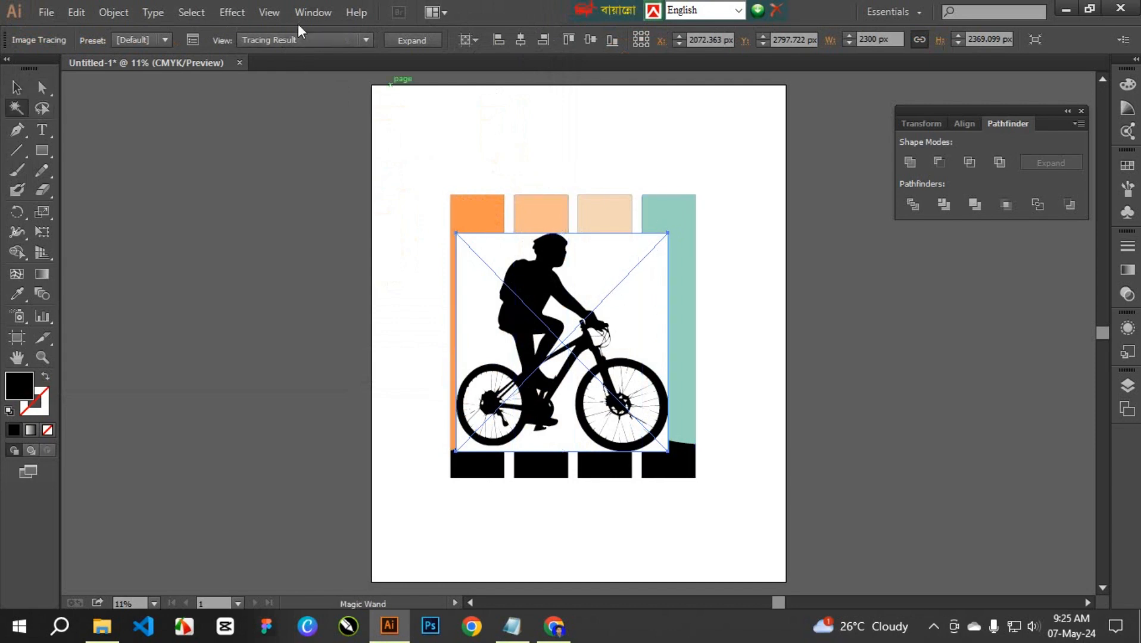
pyautogui.click(412, 44)
pyautogui.click(639, 295)
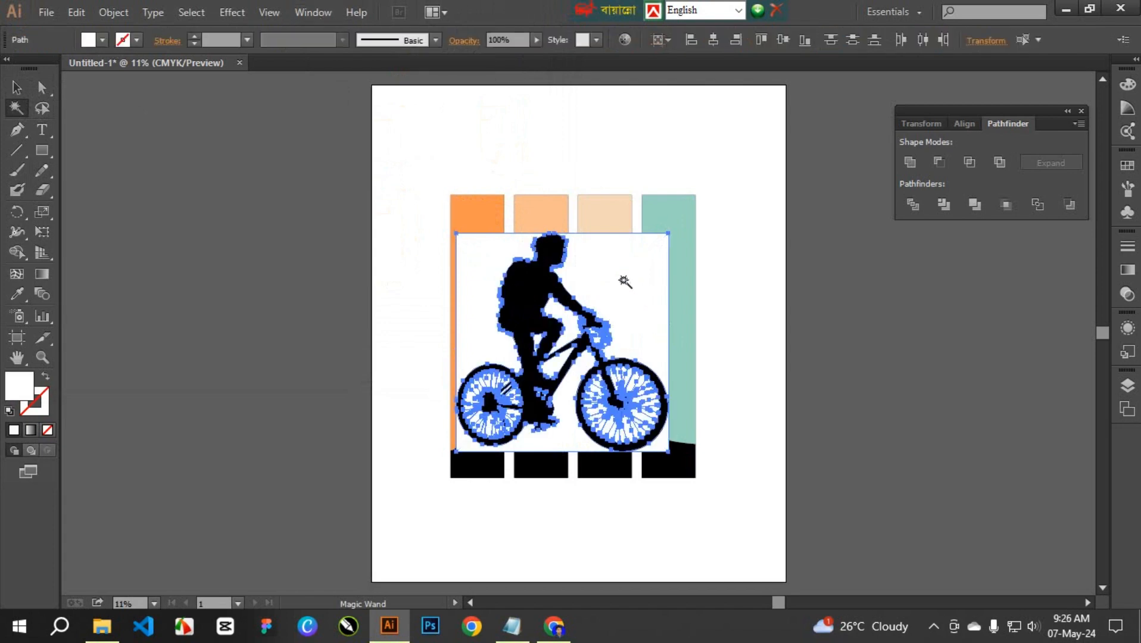
pyautogui.press('Delete')
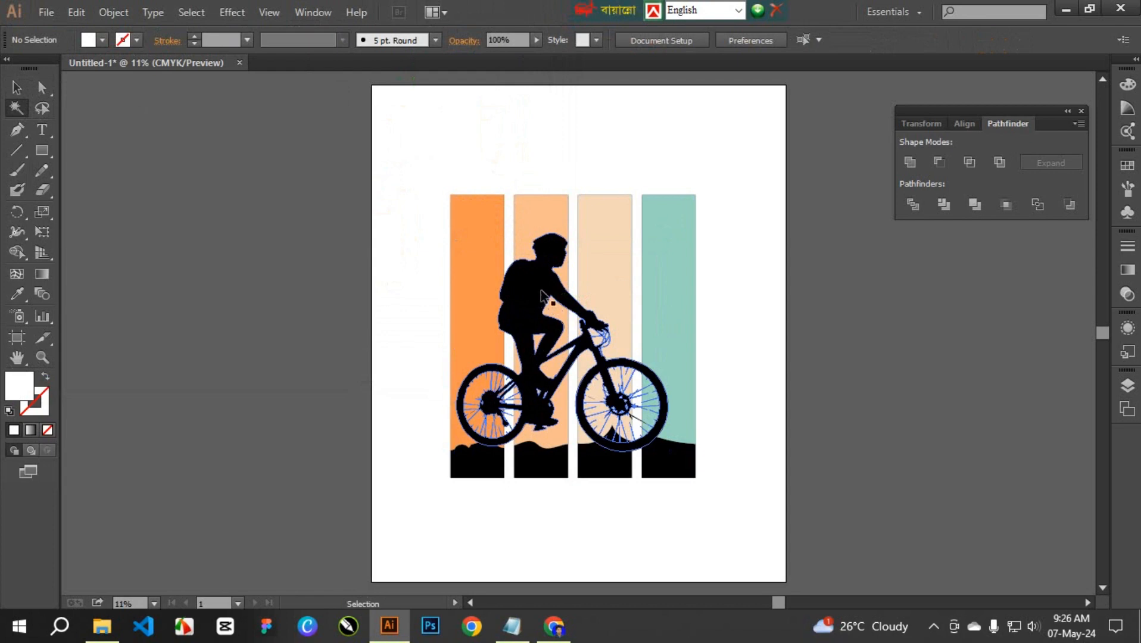
# Nudge the cyclist up and to the right and rotate it slightly counterclockwise so its wheels follow the black ground.
pyautogui.moveTo(543, 295); pyautogui.dragTo(547, 292)
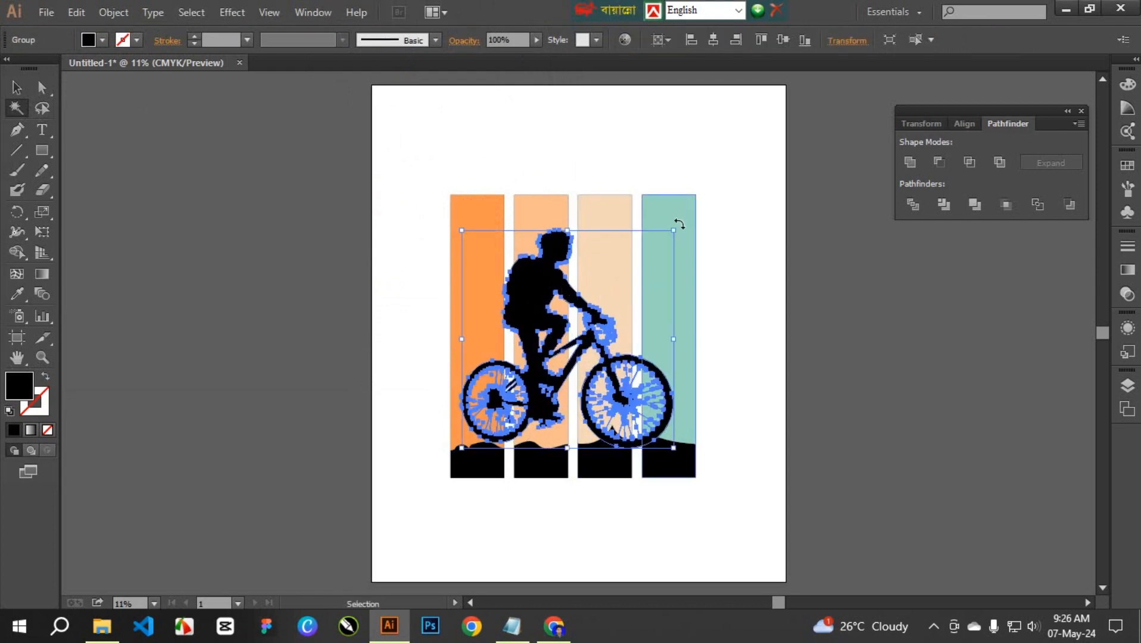
pyautogui.moveTo(679, 224); pyautogui.dragTo(674, 217)
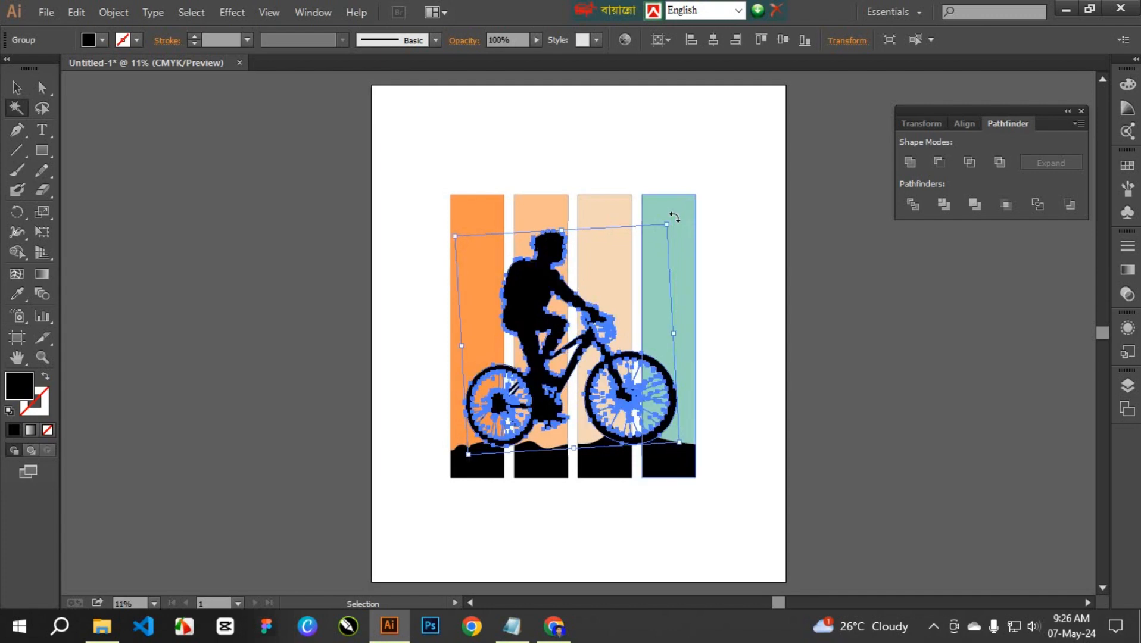
pyautogui.click(749, 214)
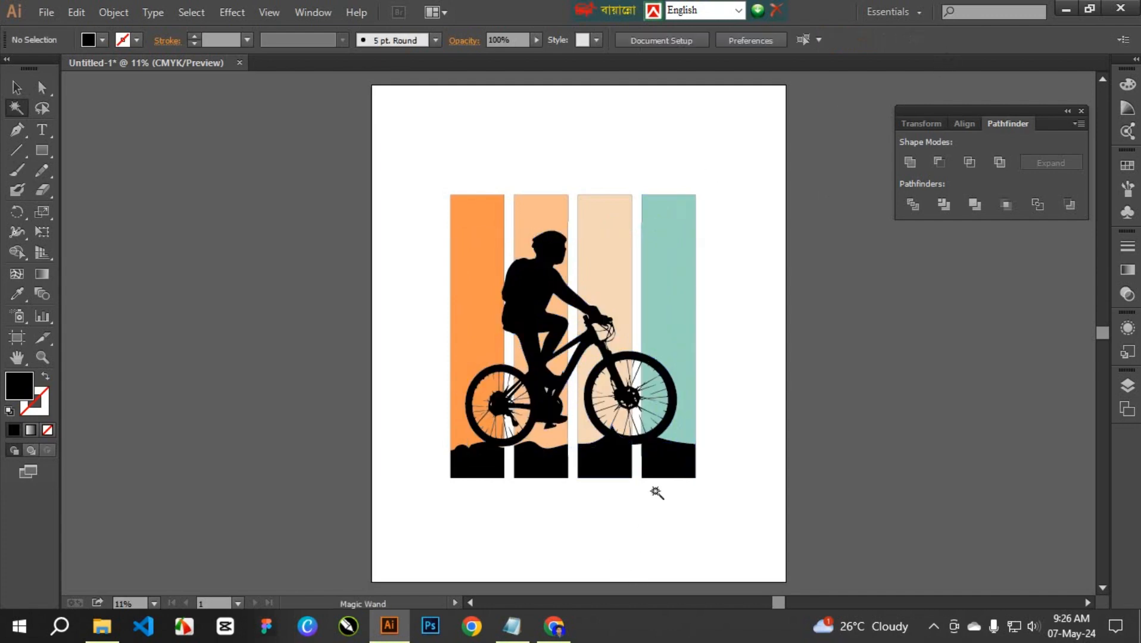
pyautogui.keyDown('ctrl'); pyautogui.click(631, 404); pyautogui.keyUp('ctrl')
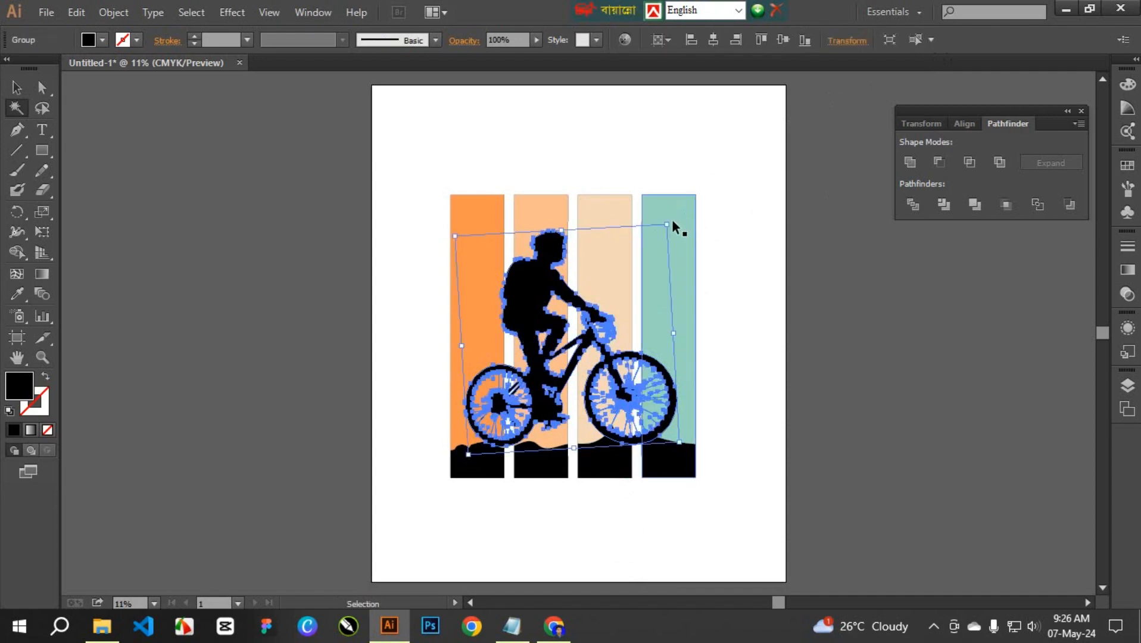
pyautogui.moveTo(673, 216); pyautogui.dragTo(671, 216)
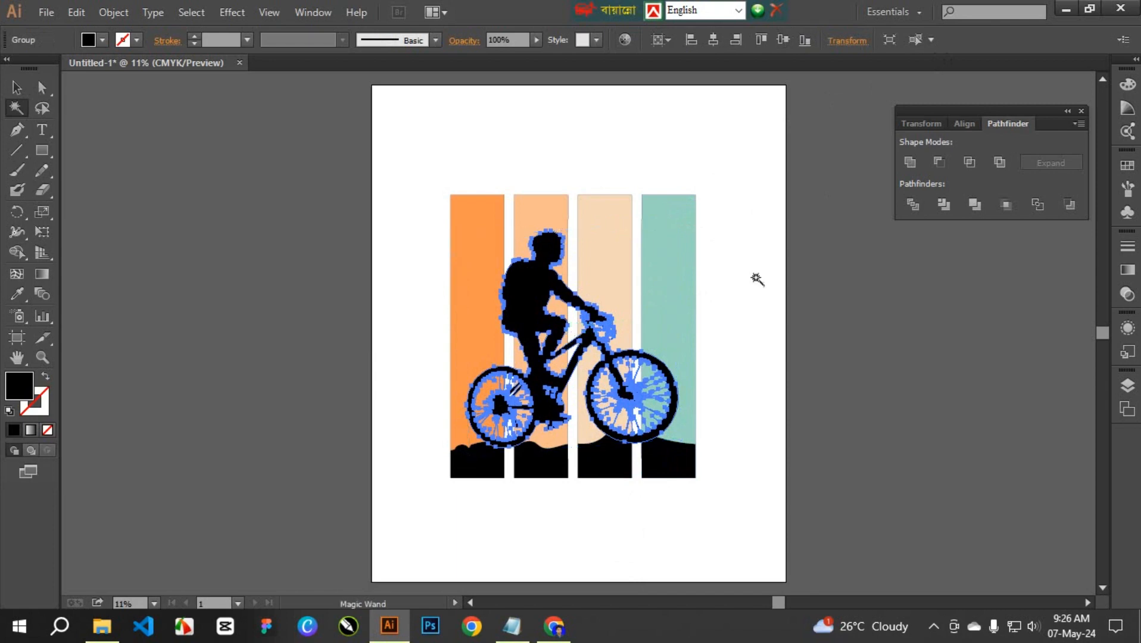
pyautogui.click(753, 249)
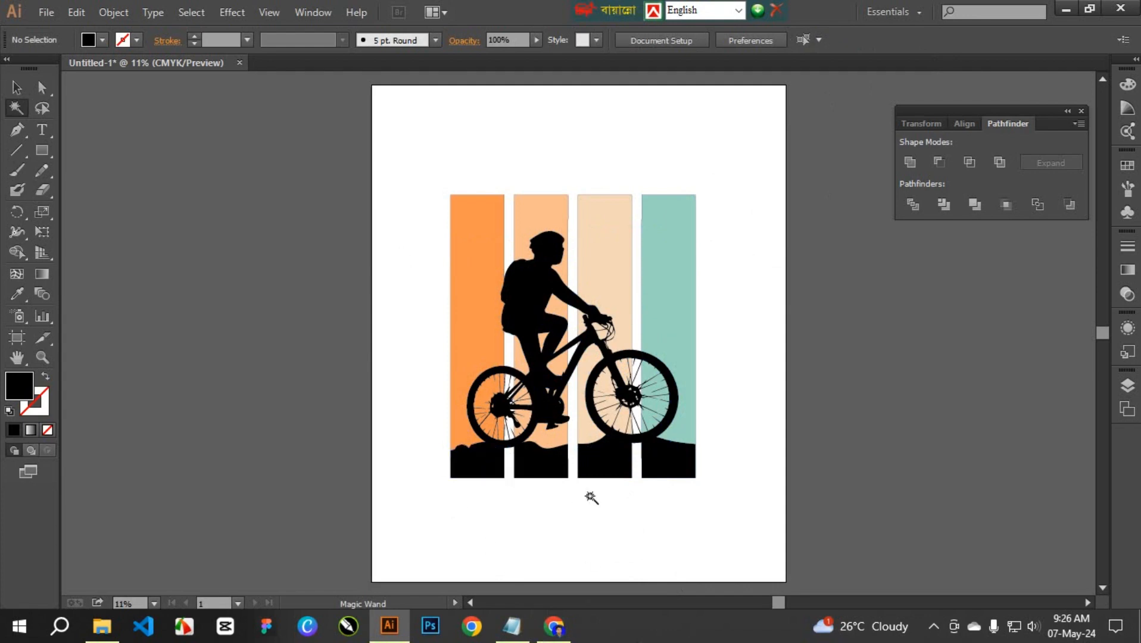
# Select the font name Free Biker in the Notepad notes and switch to Chrome, moving the floating language toolbar aside.
pyautogui.click(513, 626)
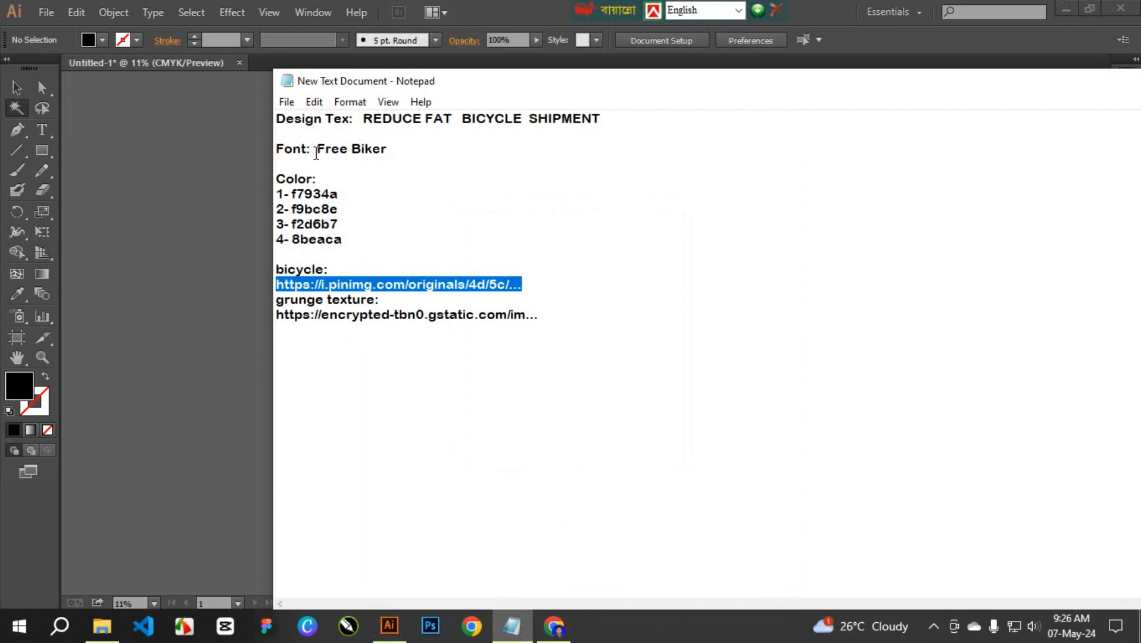
pyautogui.moveTo(321, 148); pyautogui.dragTo(385, 160)
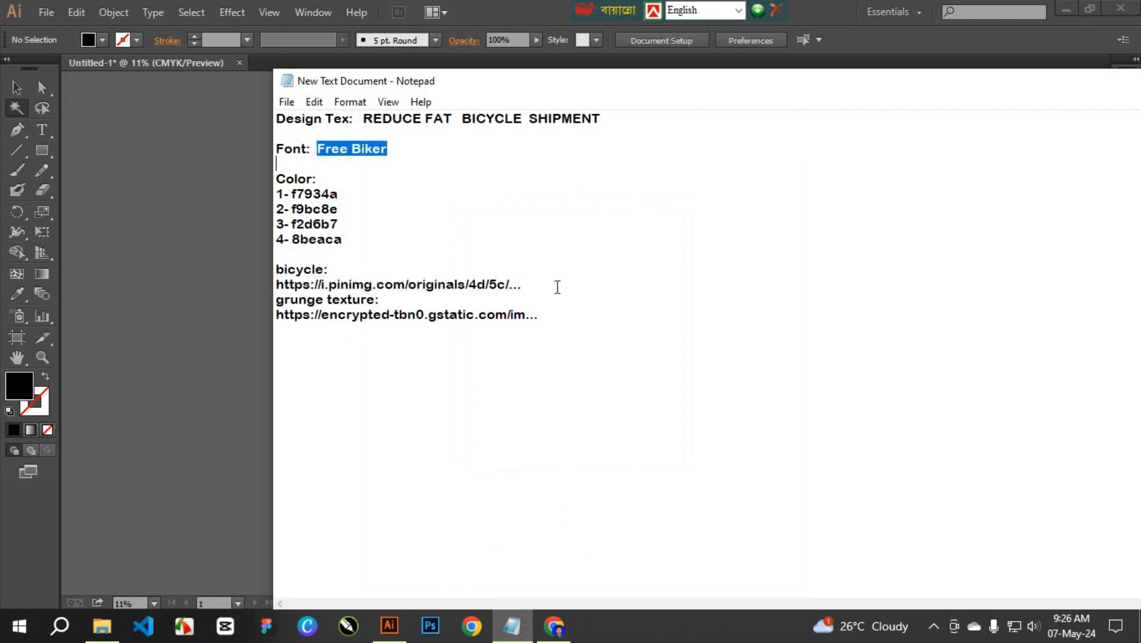
pyautogui.click(554, 626)
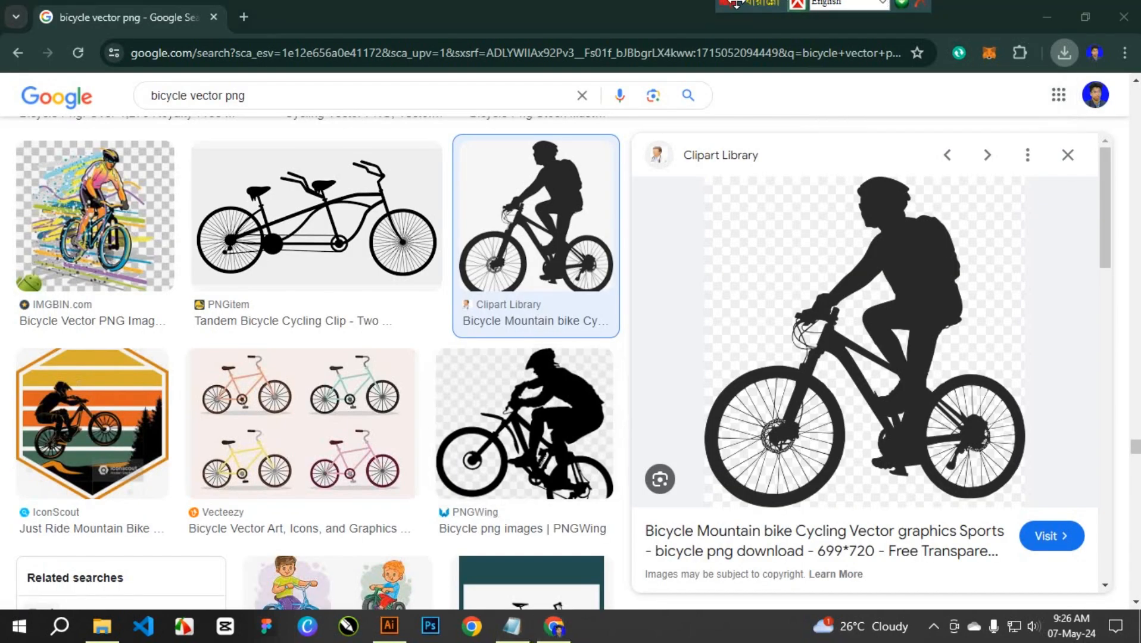
pyautogui.moveTo(576, 11); pyautogui.dragTo(728, 10)
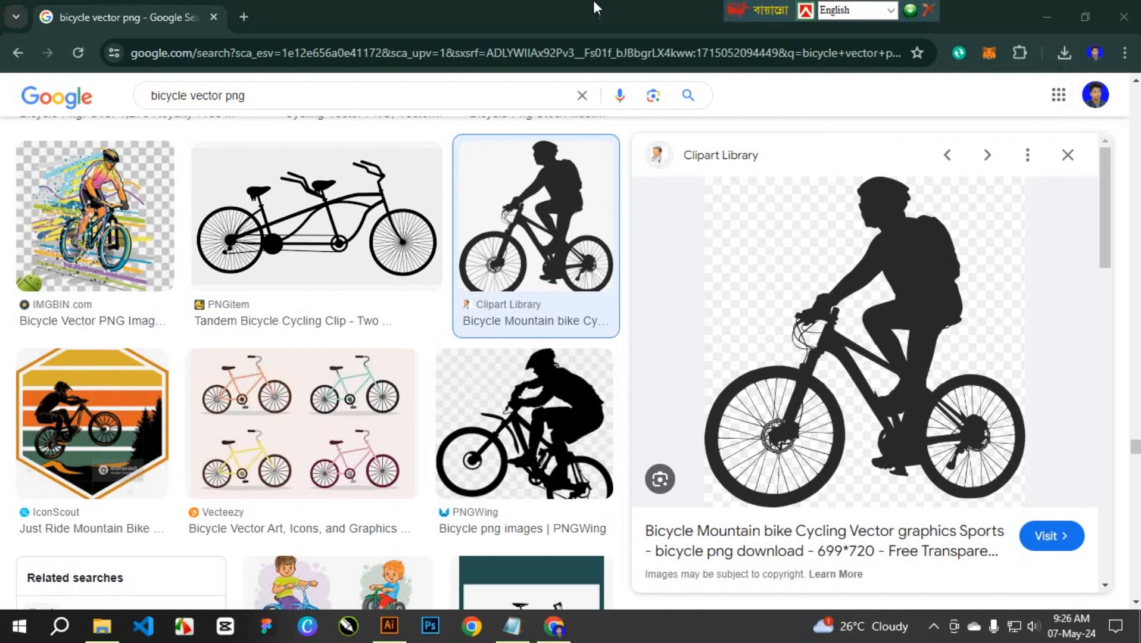
pyautogui.click(239, 15)
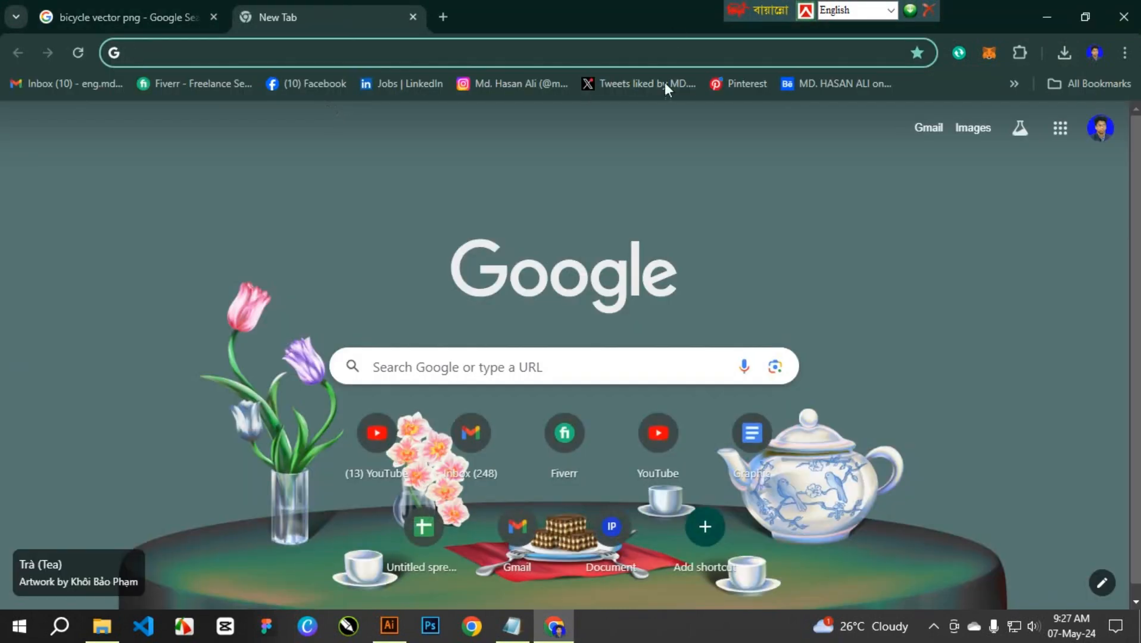
pyautogui.click(745, 10)
pyautogui.click(500, 53)
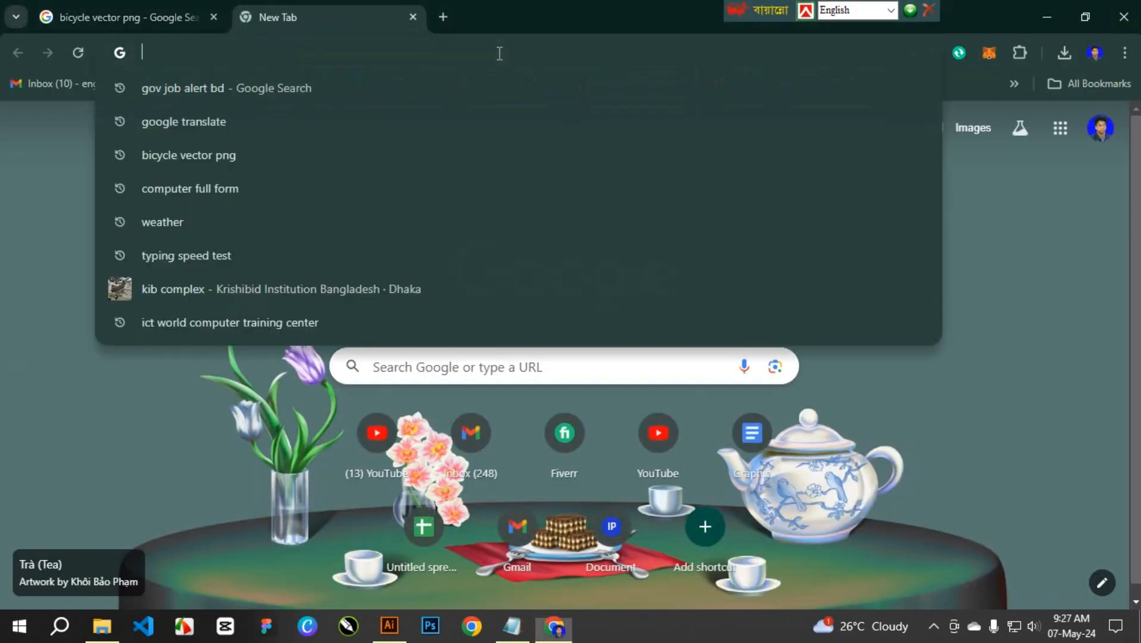
pyautogui.write('t')
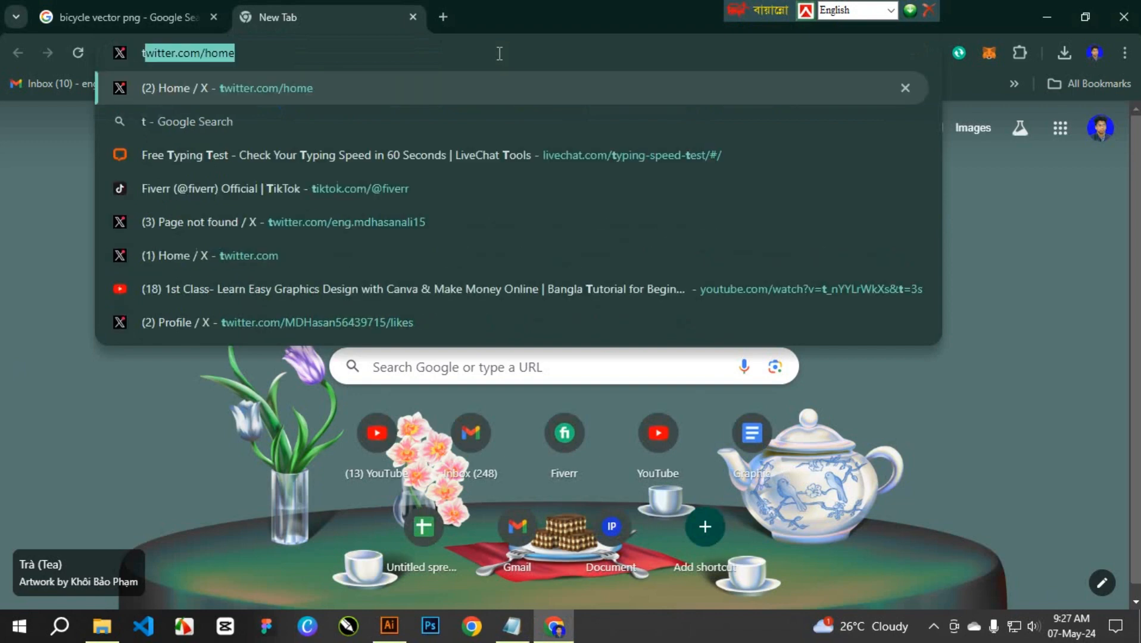
pyautogui.write('fo')
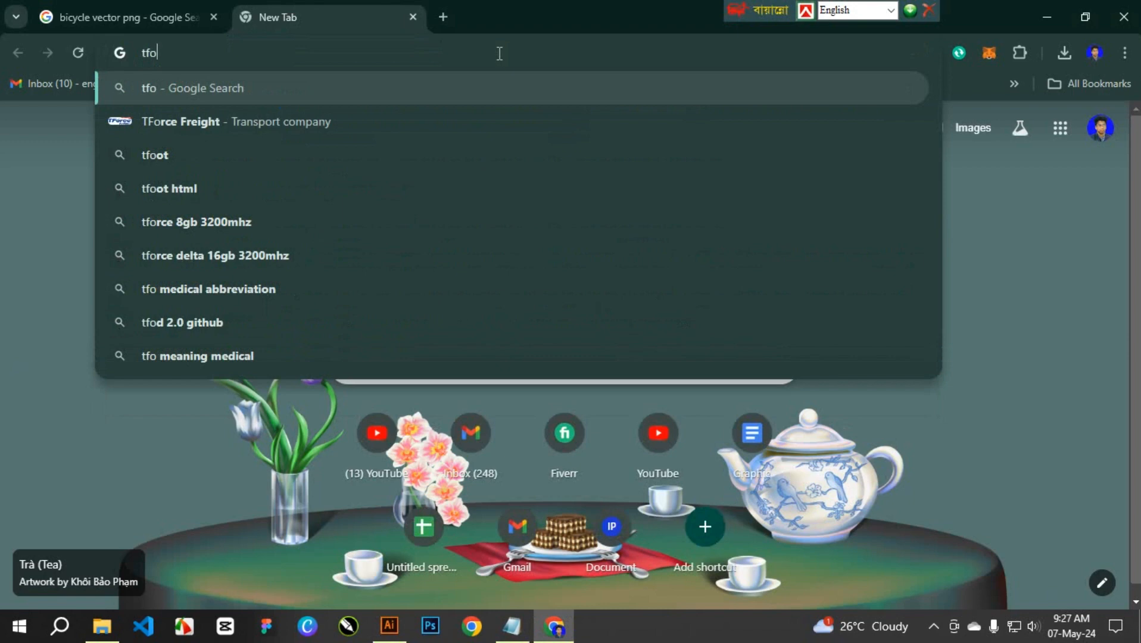
pyautogui.write('nt')
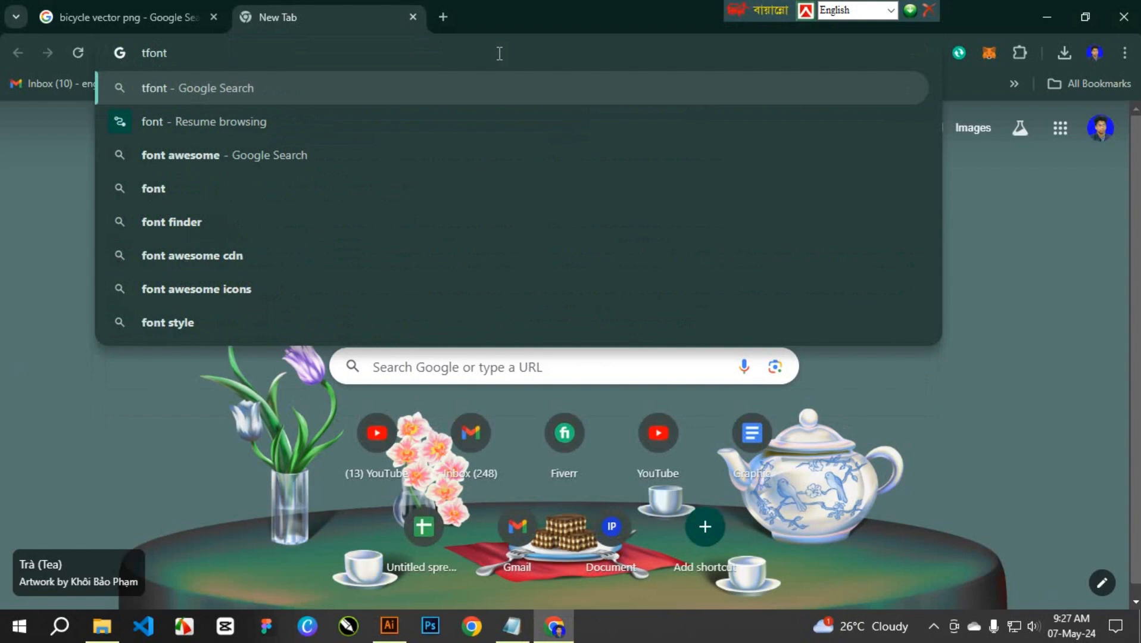
pyautogui.press('Return')
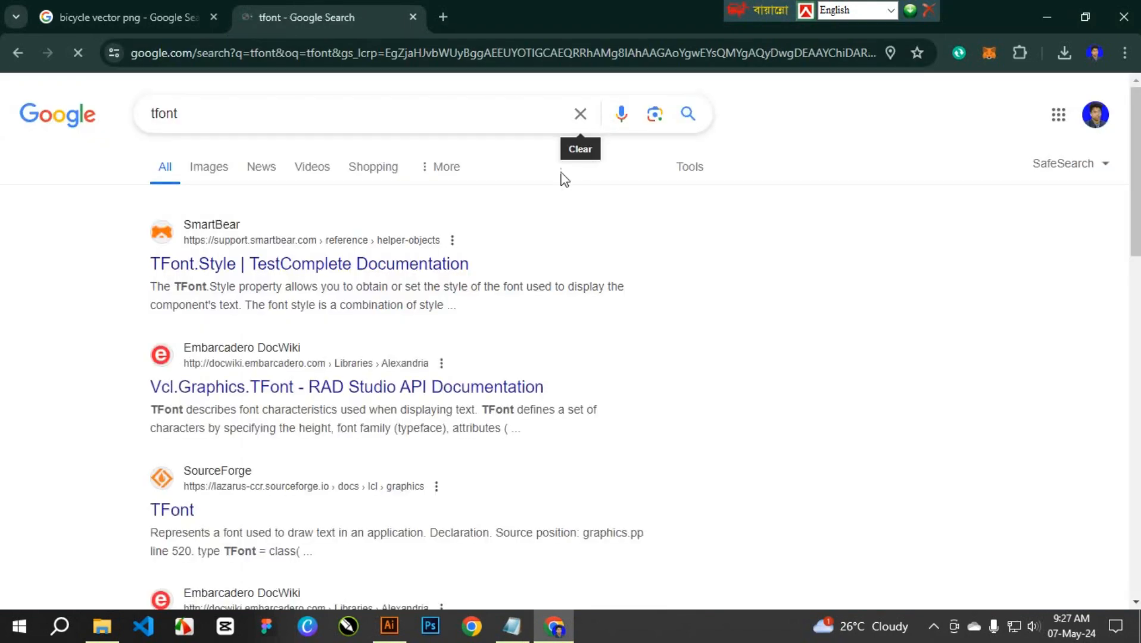
pyautogui.scroll(-2, 286, 398)
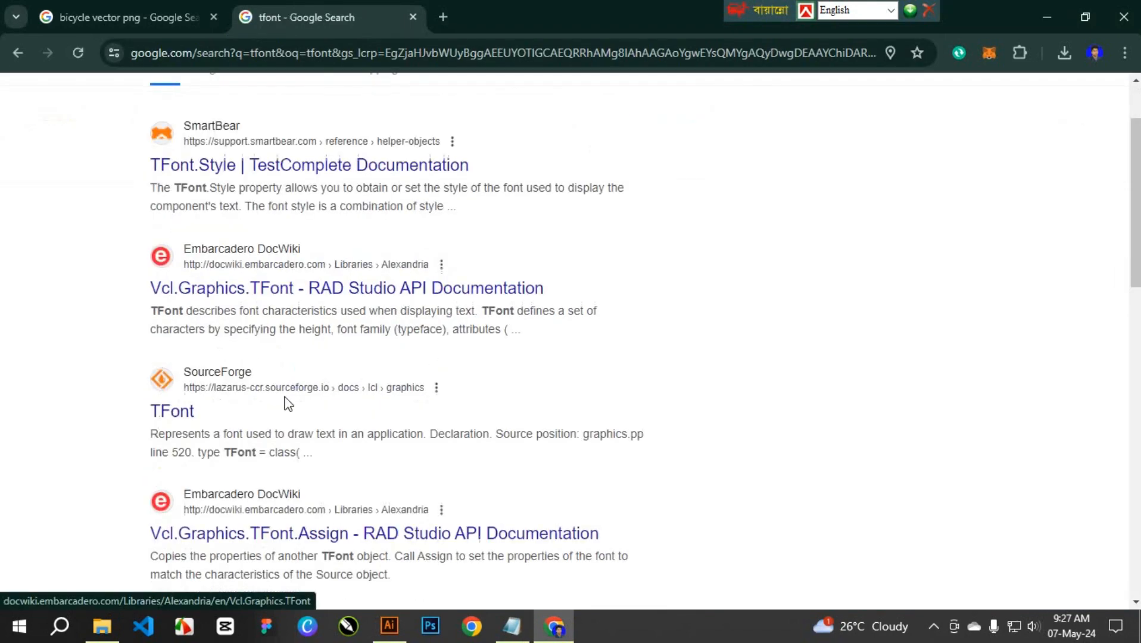
pyautogui.scroll(2, 286, 398)
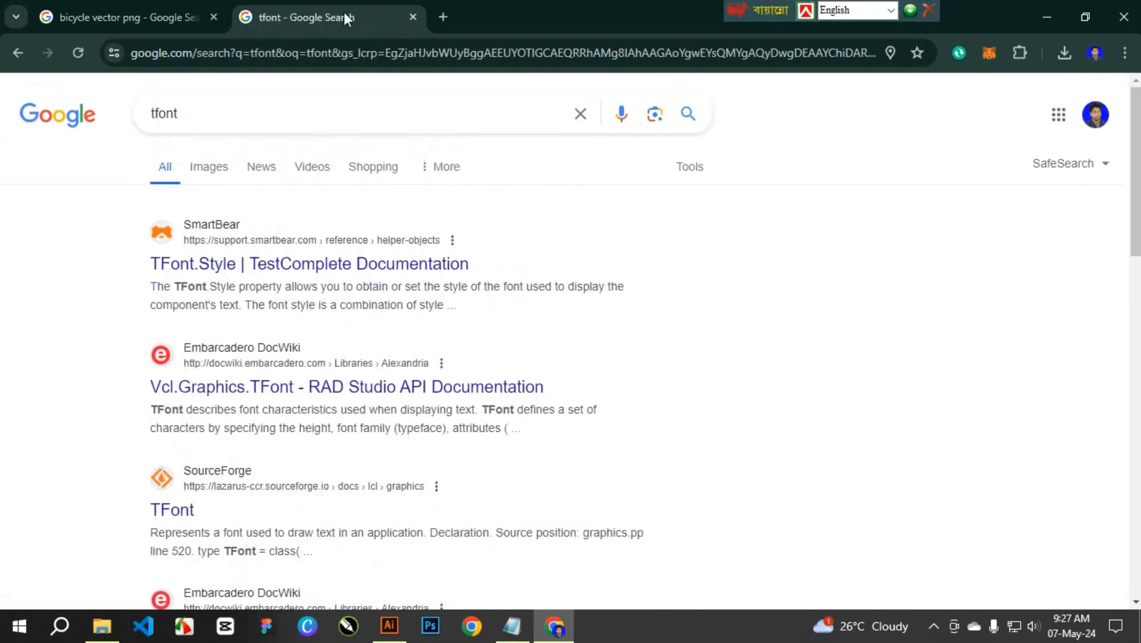
pyautogui.click(413, 17)
# Look up dafont in a new page, open the DaFont website from the browsing history and close the history panel.
pyautogui.click(239, 19)
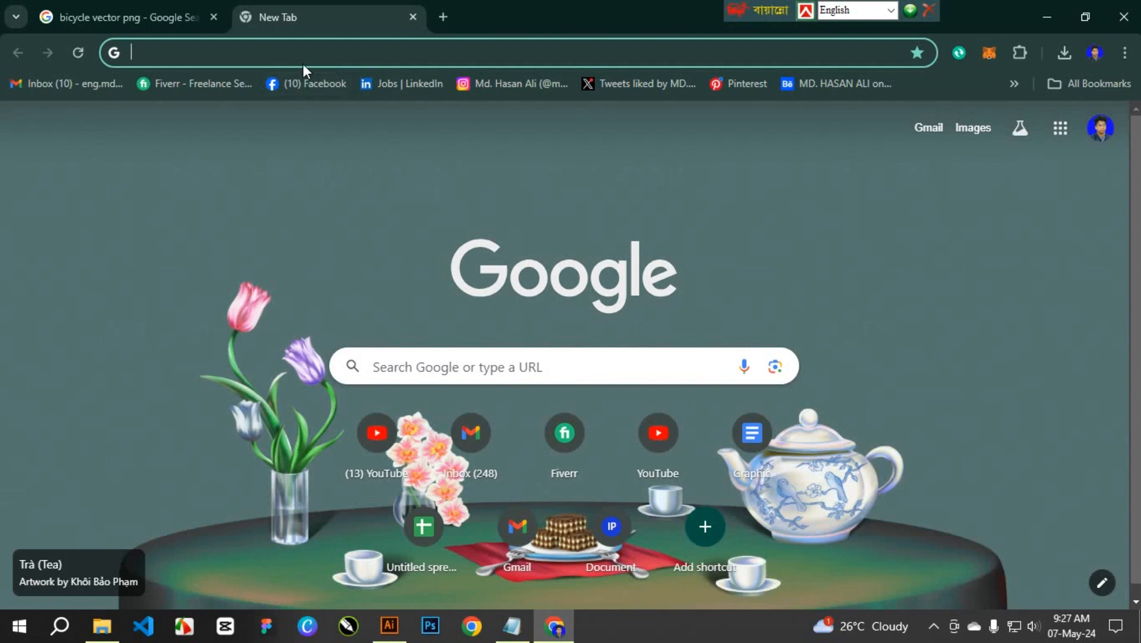
pyautogui.write('tha')
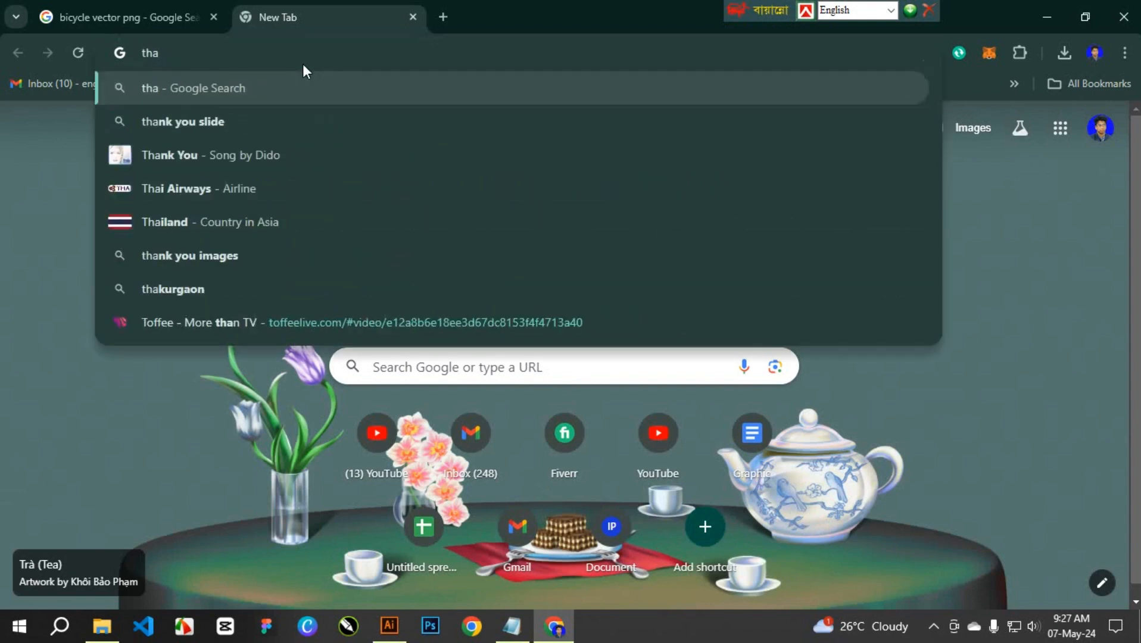
pyautogui.write('font')
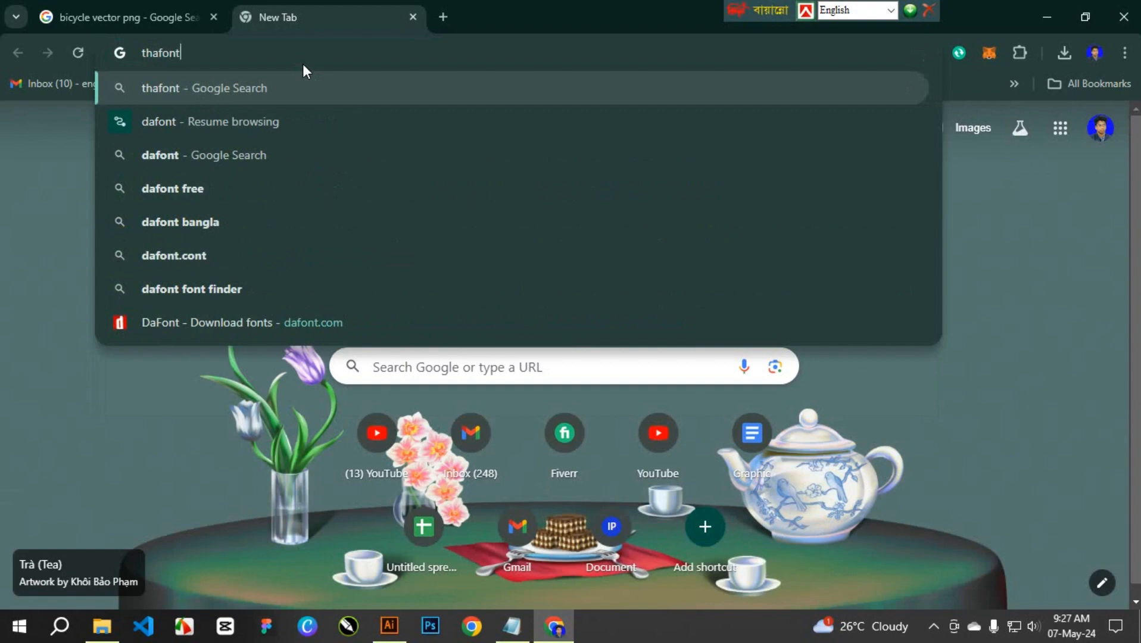
pyautogui.press('Down')
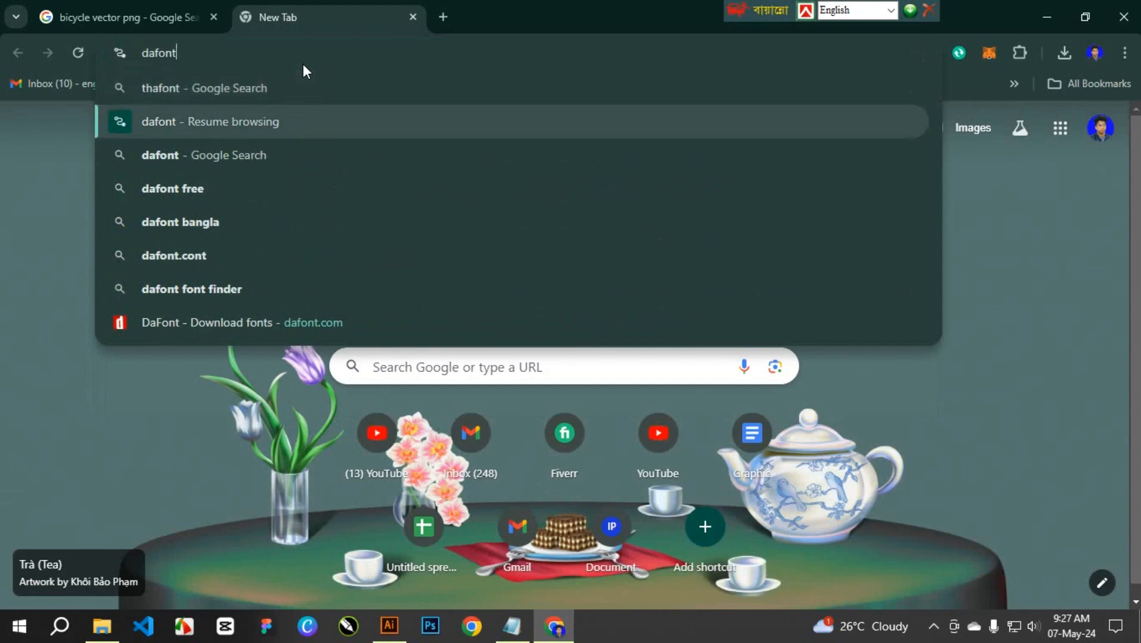
pyautogui.press('Return')
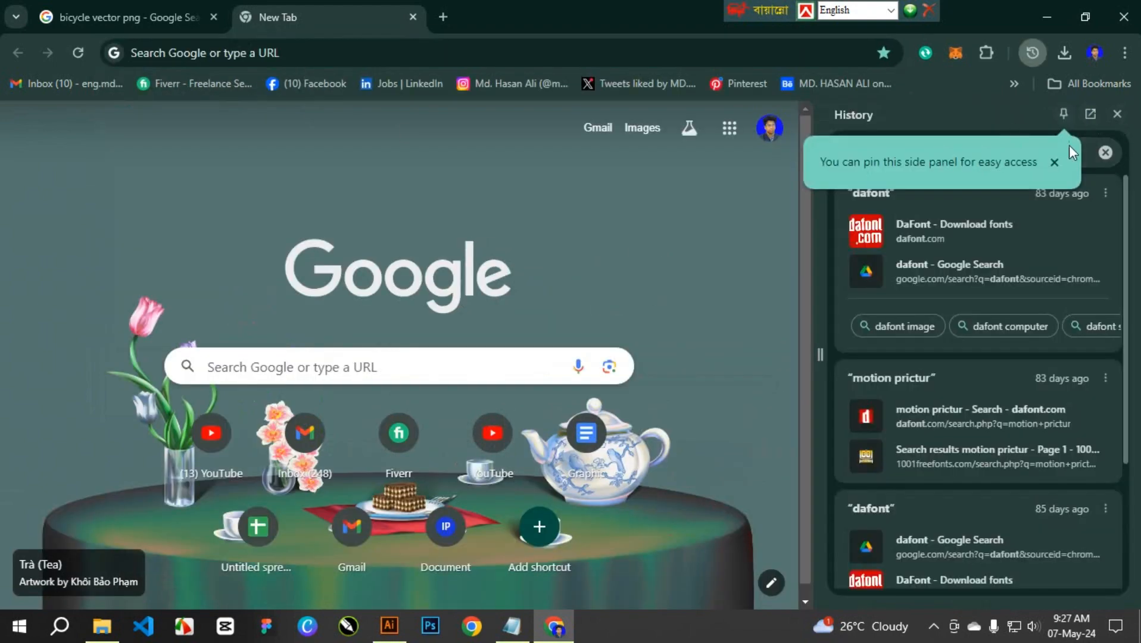
pyautogui.click(1053, 162)
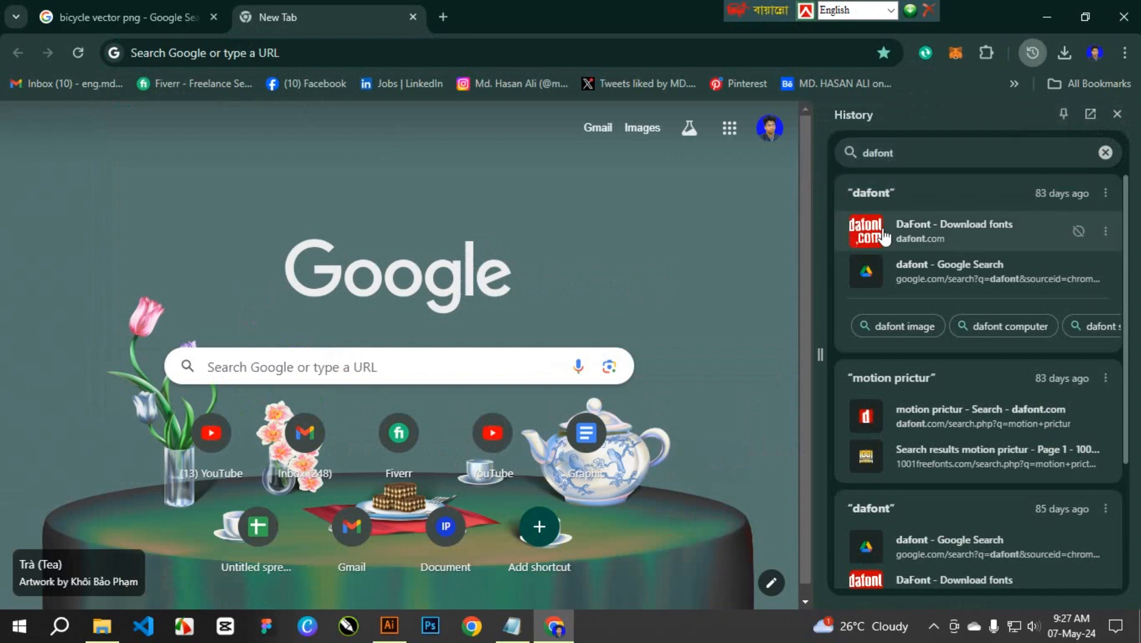
pyautogui.click(907, 239)
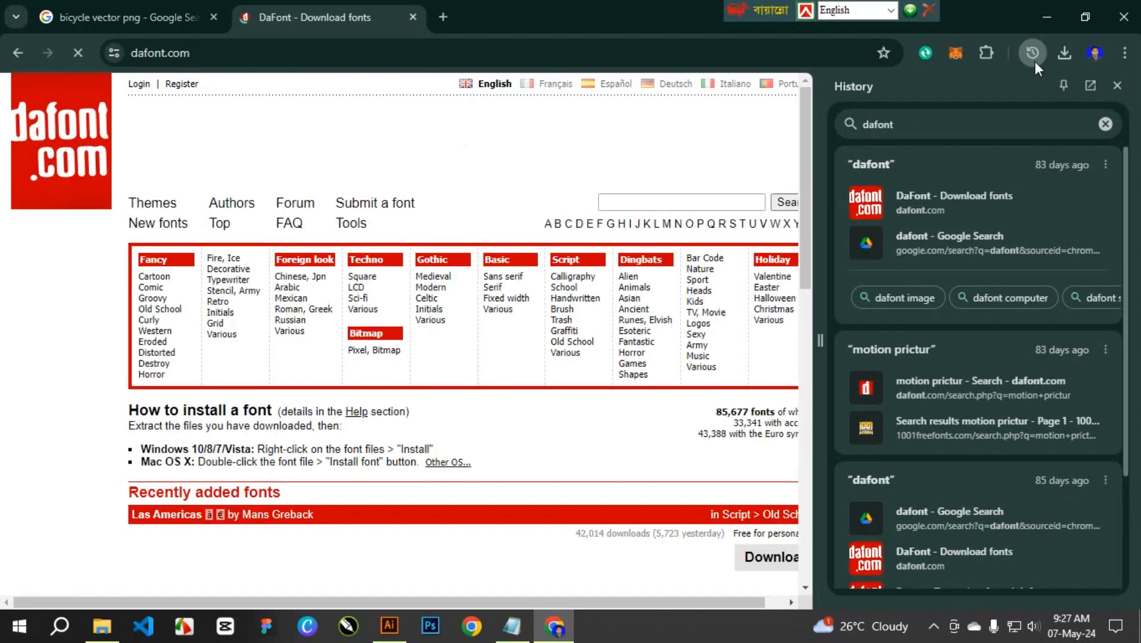
pyautogui.click(1118, 86)
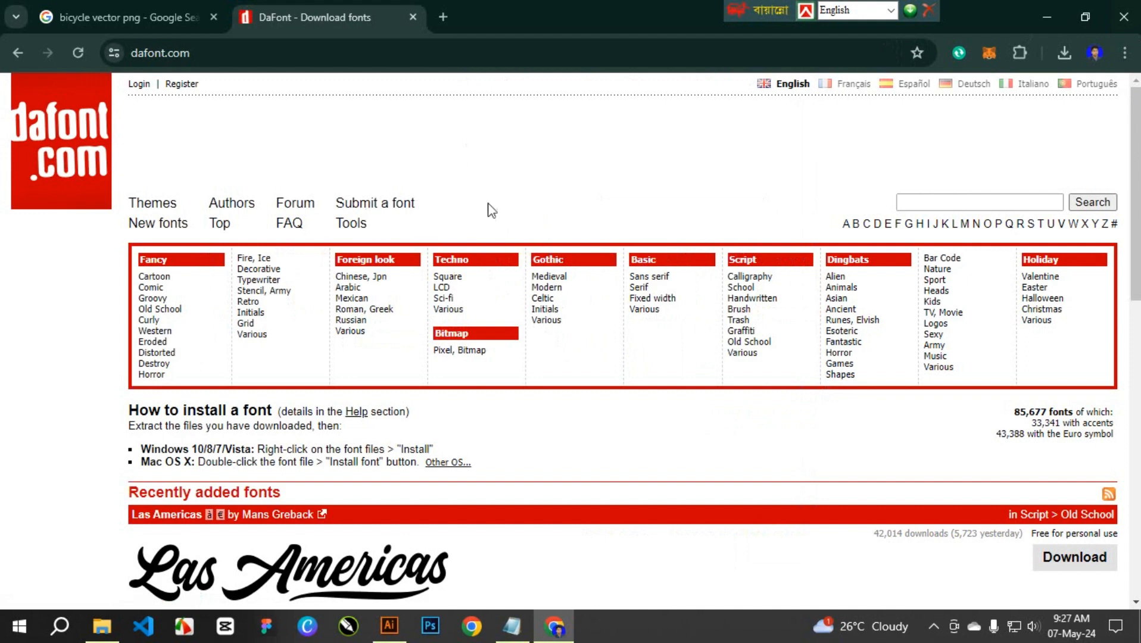
# Search DaFont for the copied font name Free Biker and download the font archive.
pyautogui.click(945, 202)
pyautogui.rightClick(944, 202)
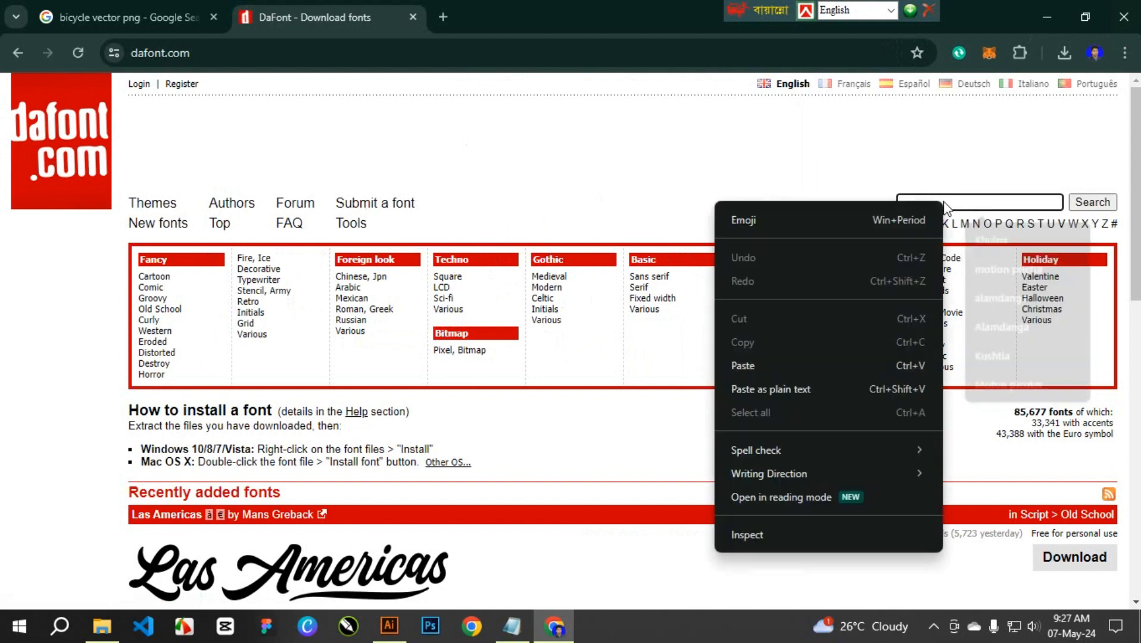
pyautogui.click(765, 367)
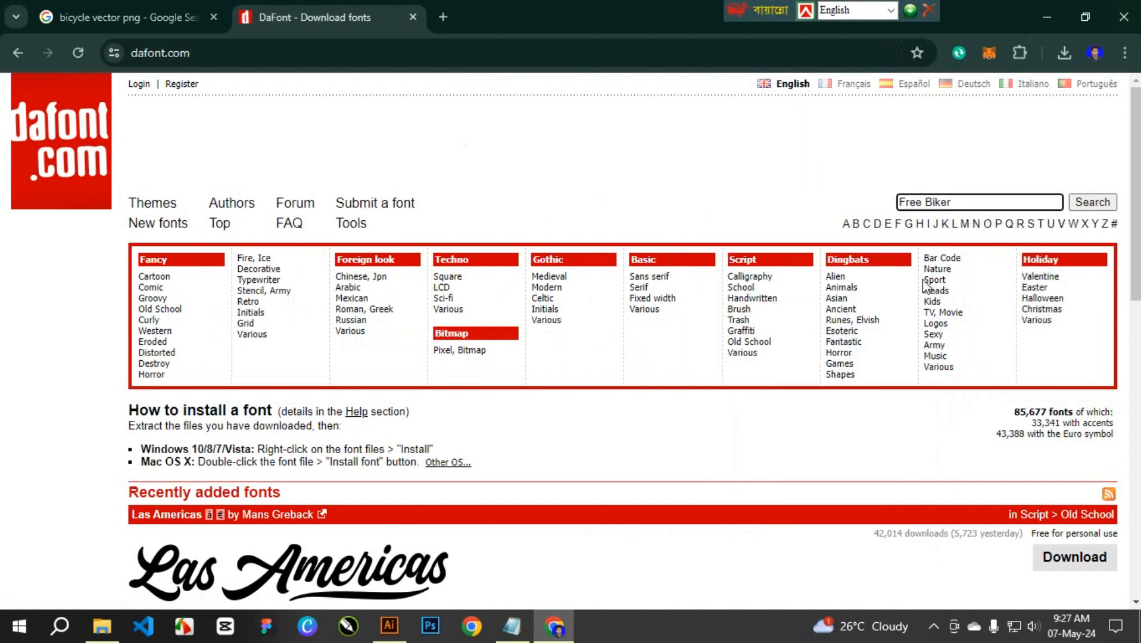
pyautogui.press('Return')
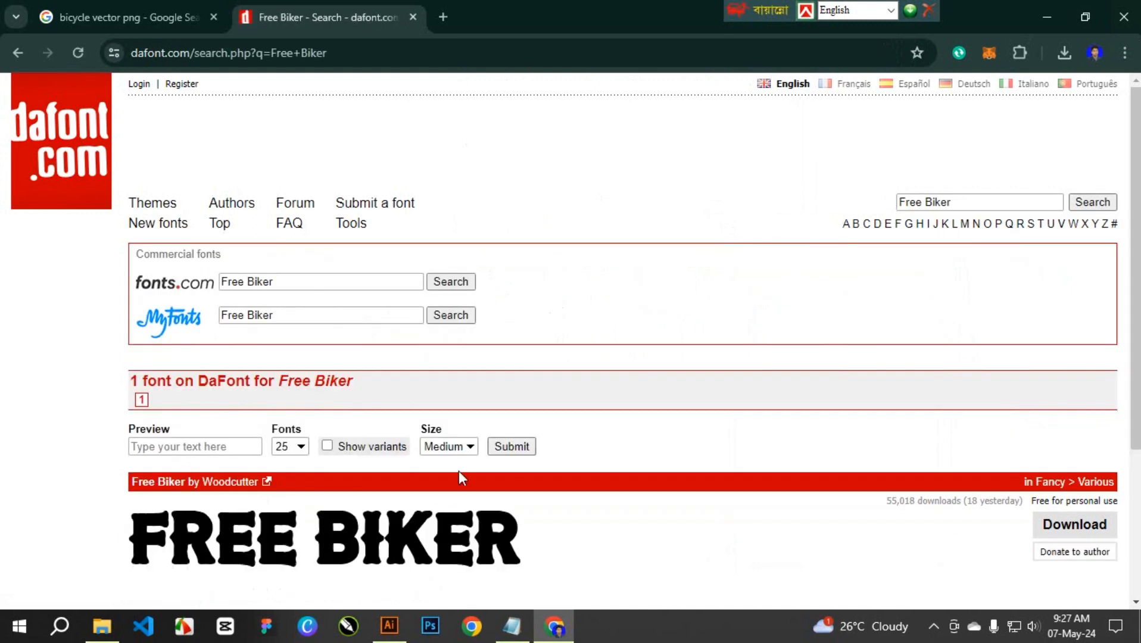
pyautogui.scroll(-2, 417, 480)
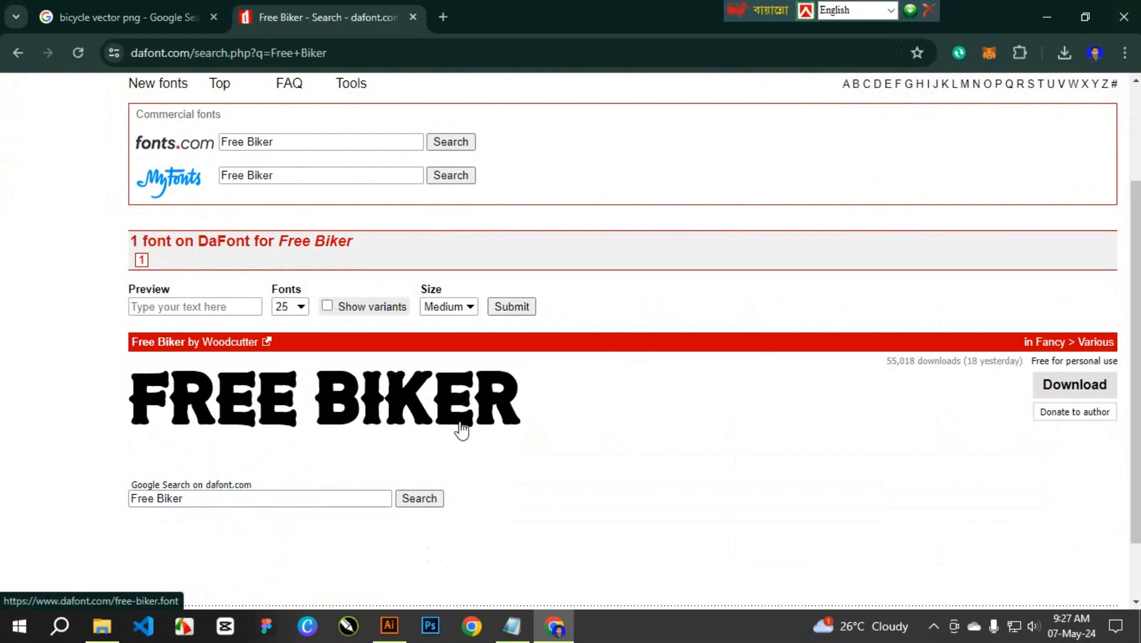
pyautogui.click(1102, 392)
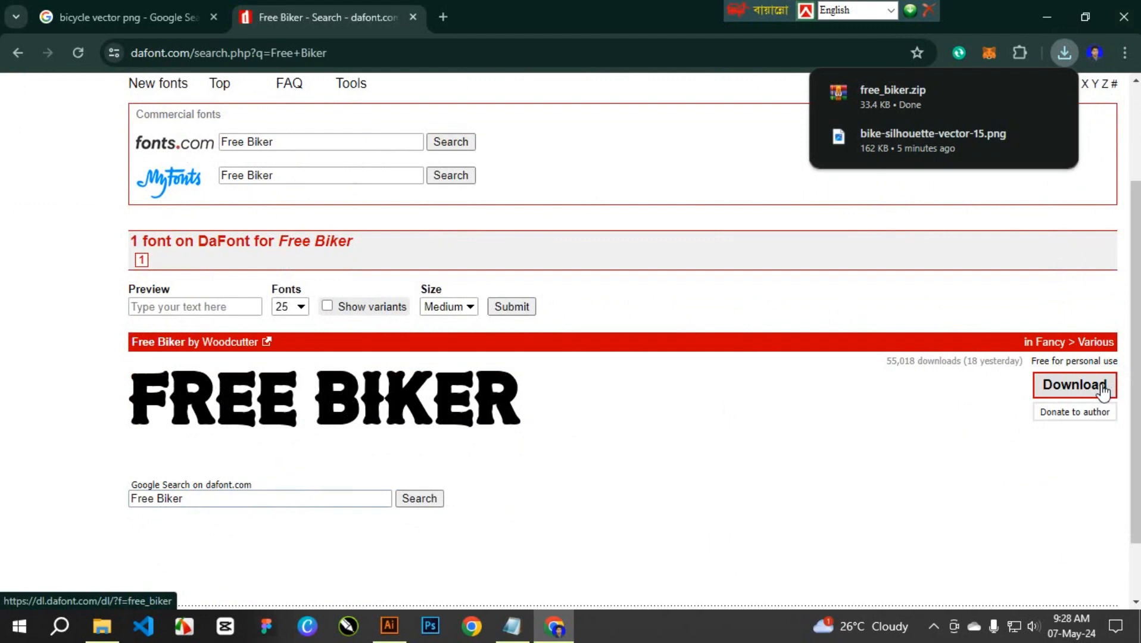
pyautogui.moveTo(890, 101)
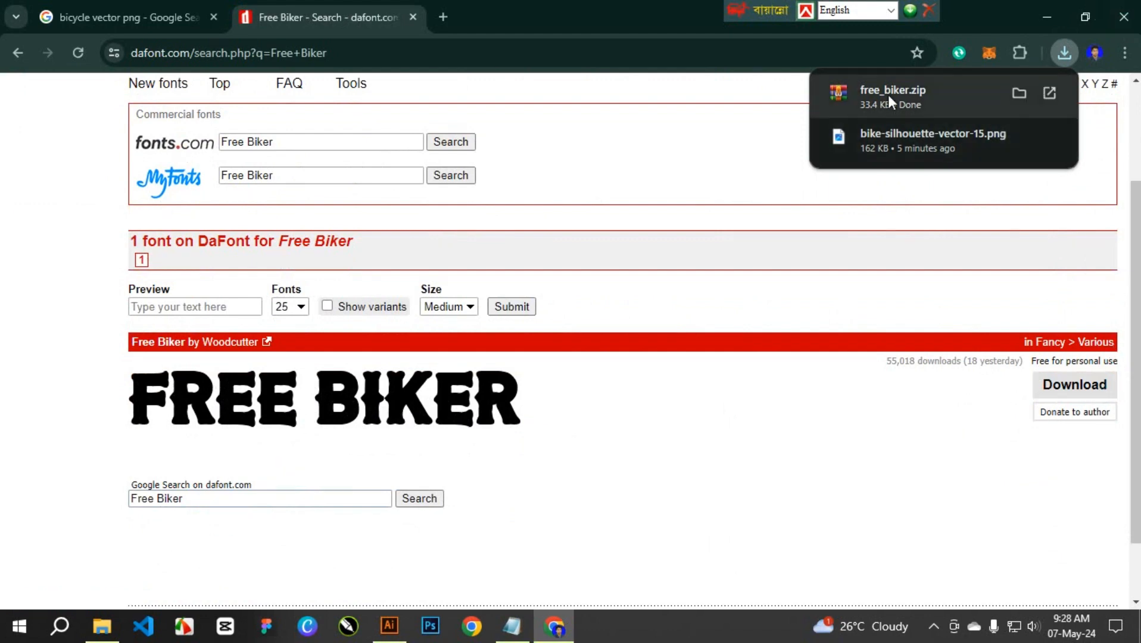
# Minimize the Chrome, Illustrator, Notepad and t shart 1 folder windows to expose the desktop.
pyautogui.click(1046, 16)
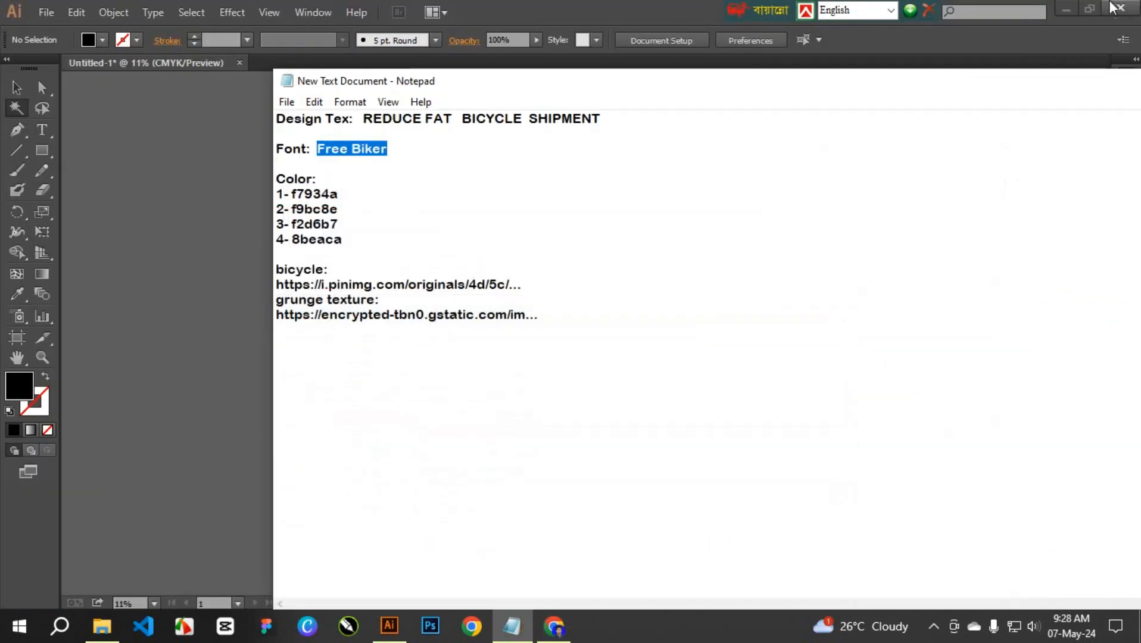
pyautogui.click(1064, 7)
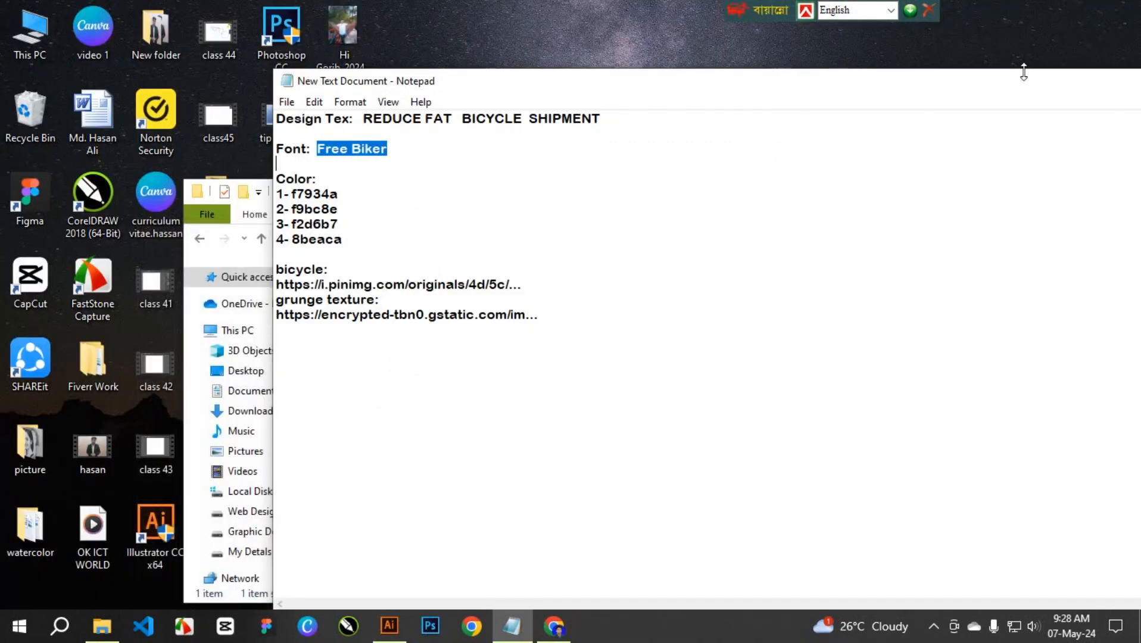
pyautogui.moveTo(1024, 73); pyautogui.dragTo(767, 123)
pyautogui.click(935, 116)
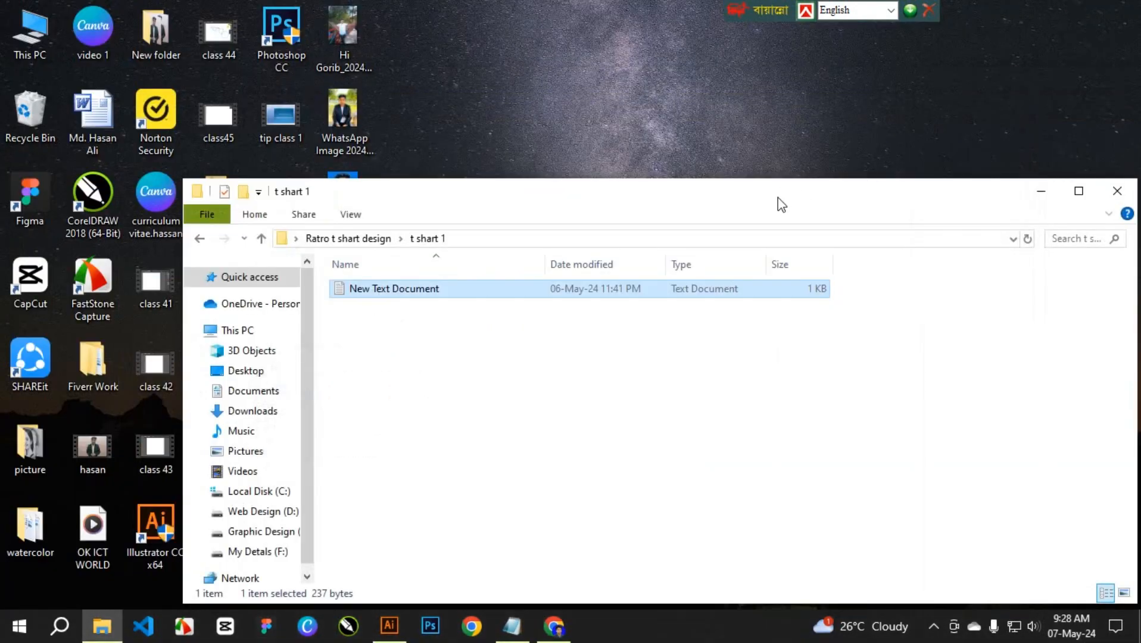
pyautogui.moveTo(782, 204); pyautogui.dragTo(647, 239)
pyautogui.click(897, 227)
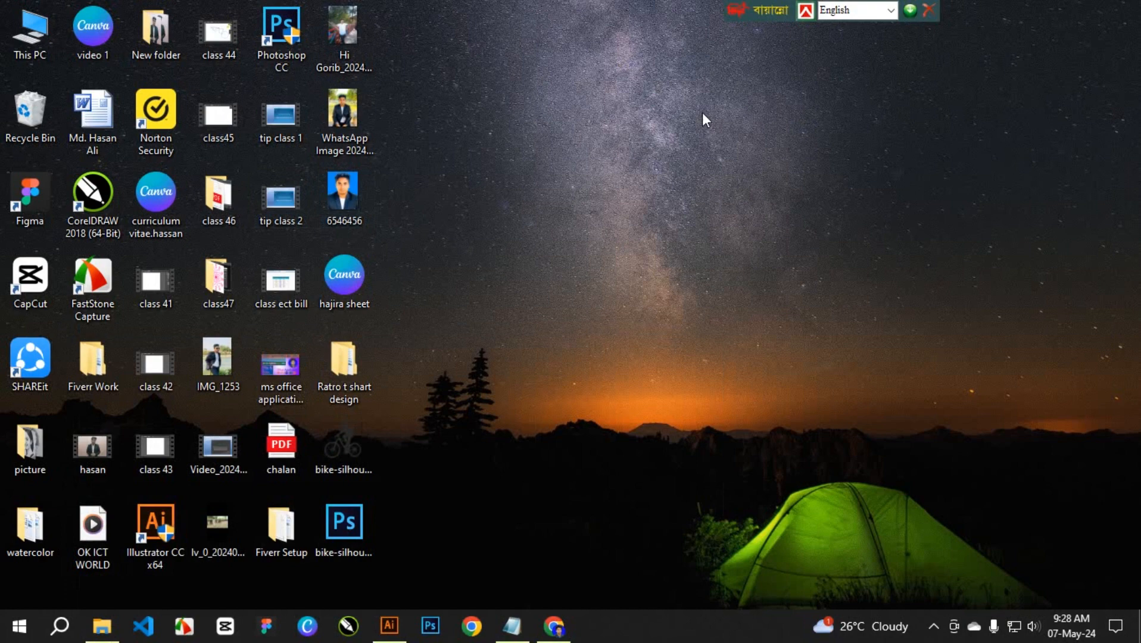
# Move the free_biker archive from the Downloads folder to the desktop and close the folder window.
pyautogui.doubleClick(56, 42)
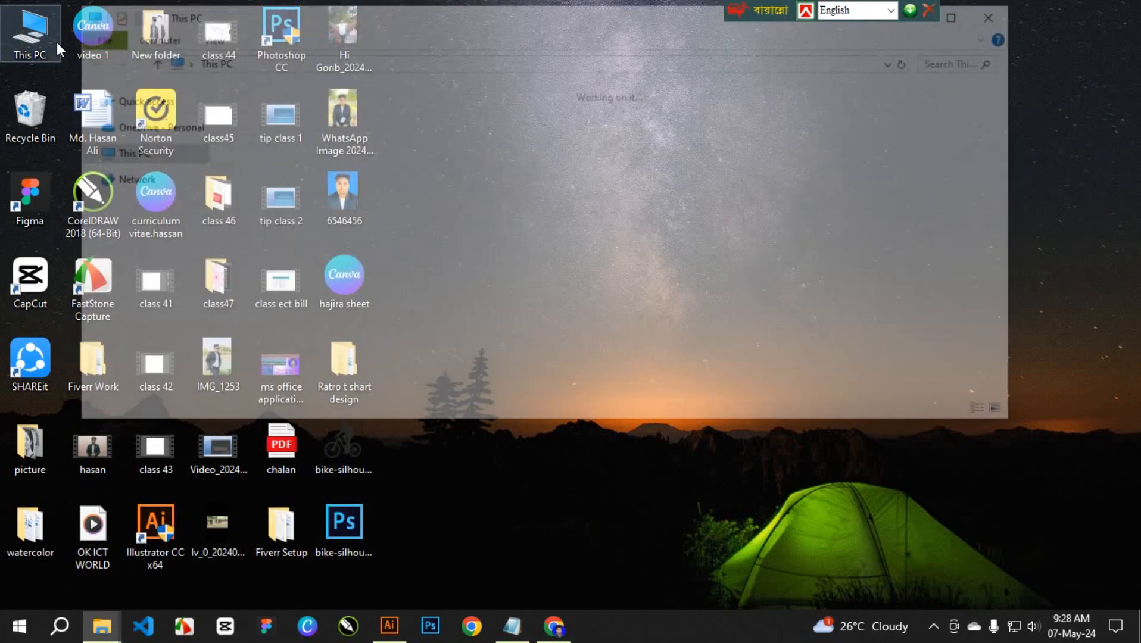
pyautogui.click(146, 233)
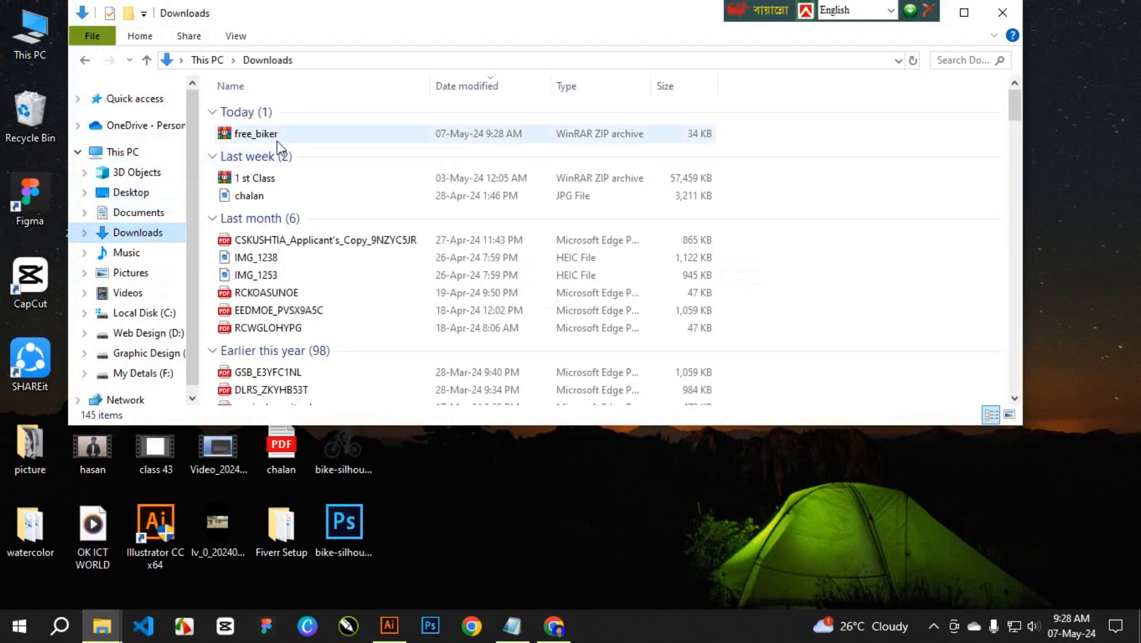
pyautogui.moveTo(358, 15); pyautogui.dragTo(467, 280)
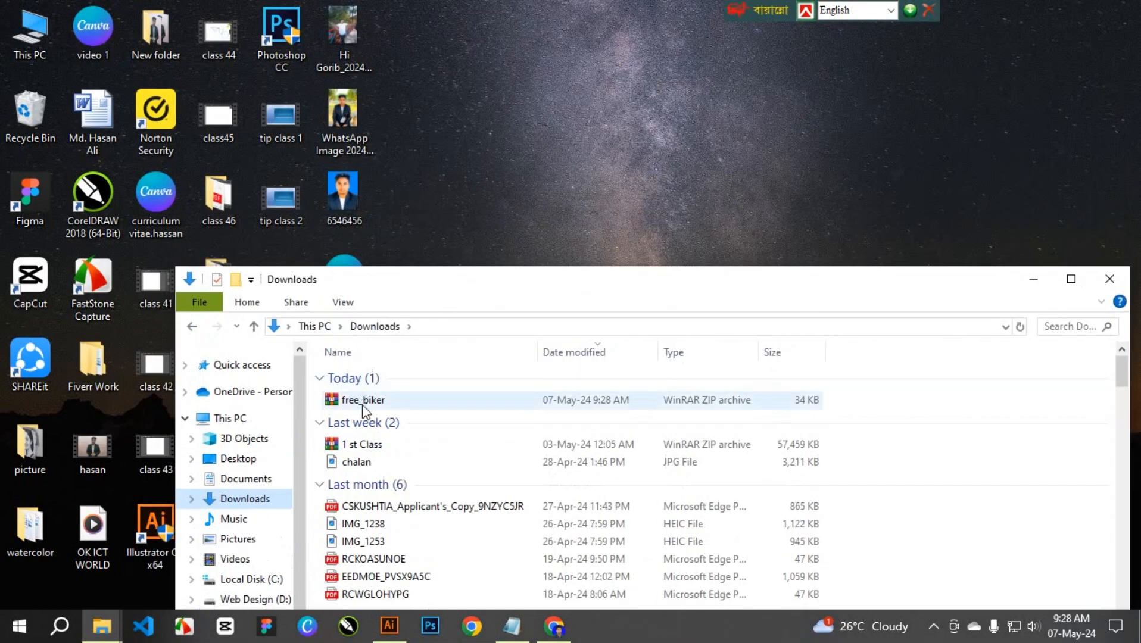
pyautogui.click(366, 404)
pyautogui.moveTo(365, 408); pyautogui.dragTo(642, 204)
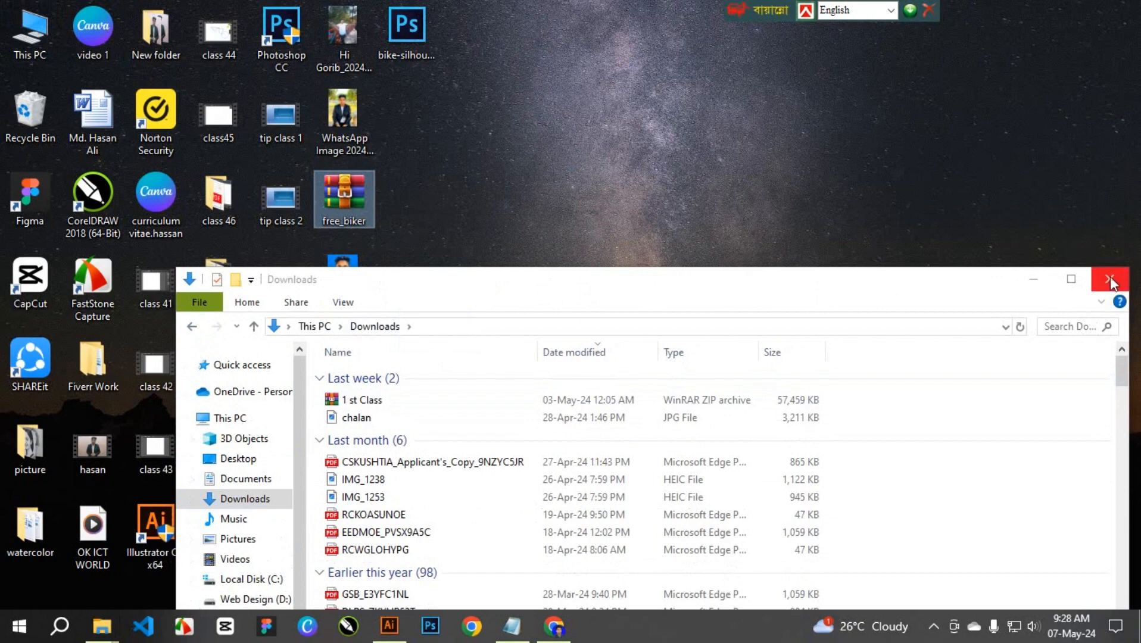
pyautogui.click(1111, 278)
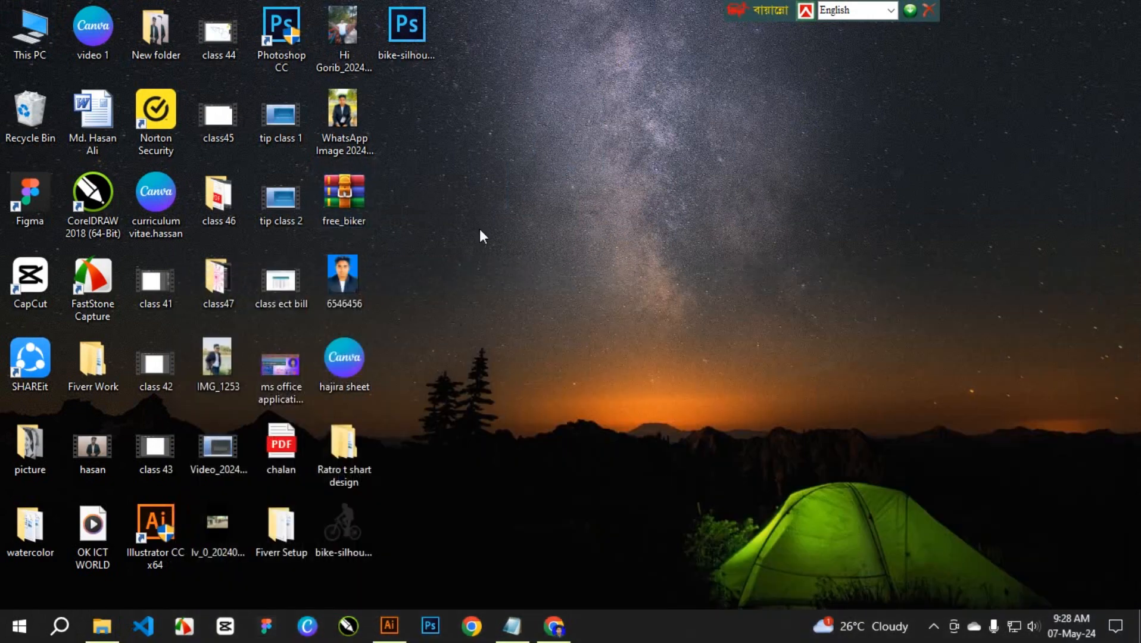
# Extract the free_biker archive into a free_biker folder on the desktop with the default extraction options.
pyautogui.rightClick(357, 204)
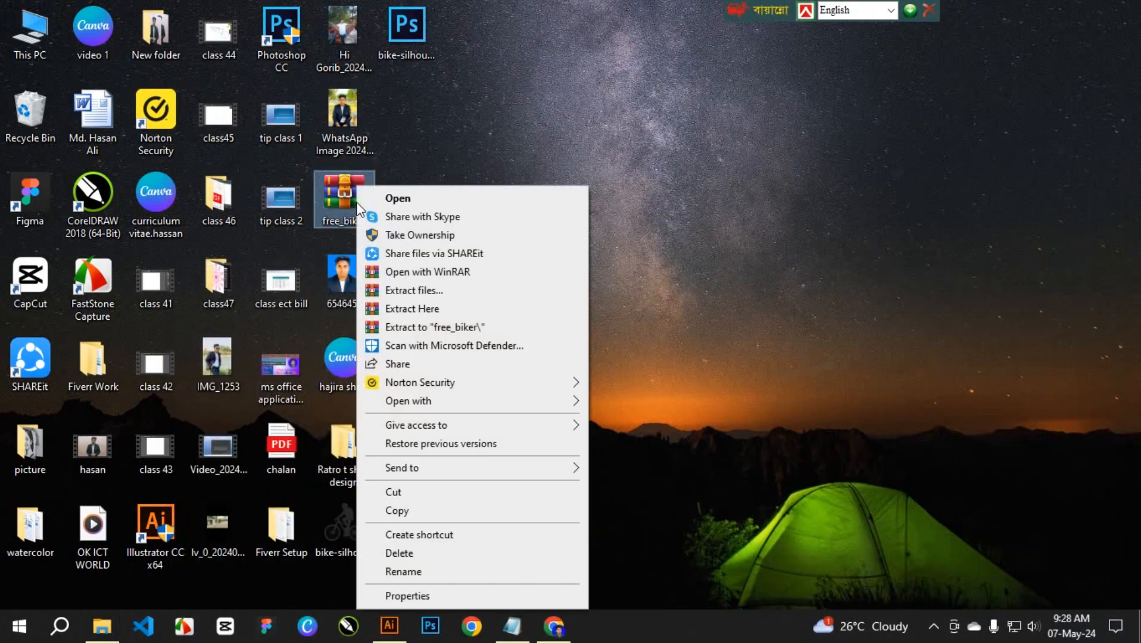
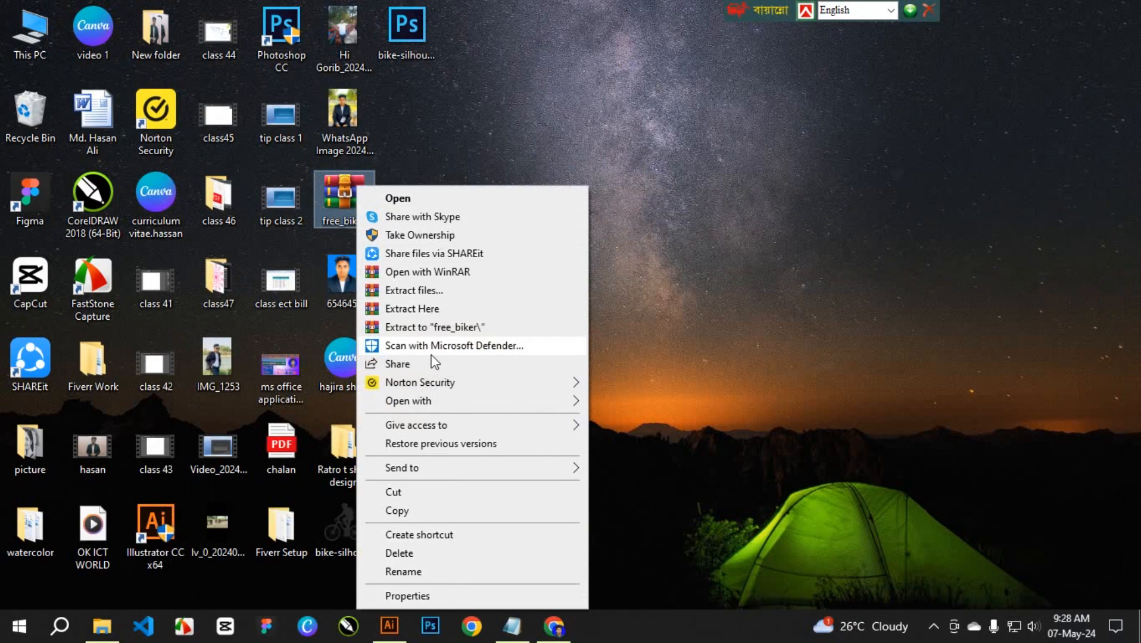
pyautogui.click(417, 291)
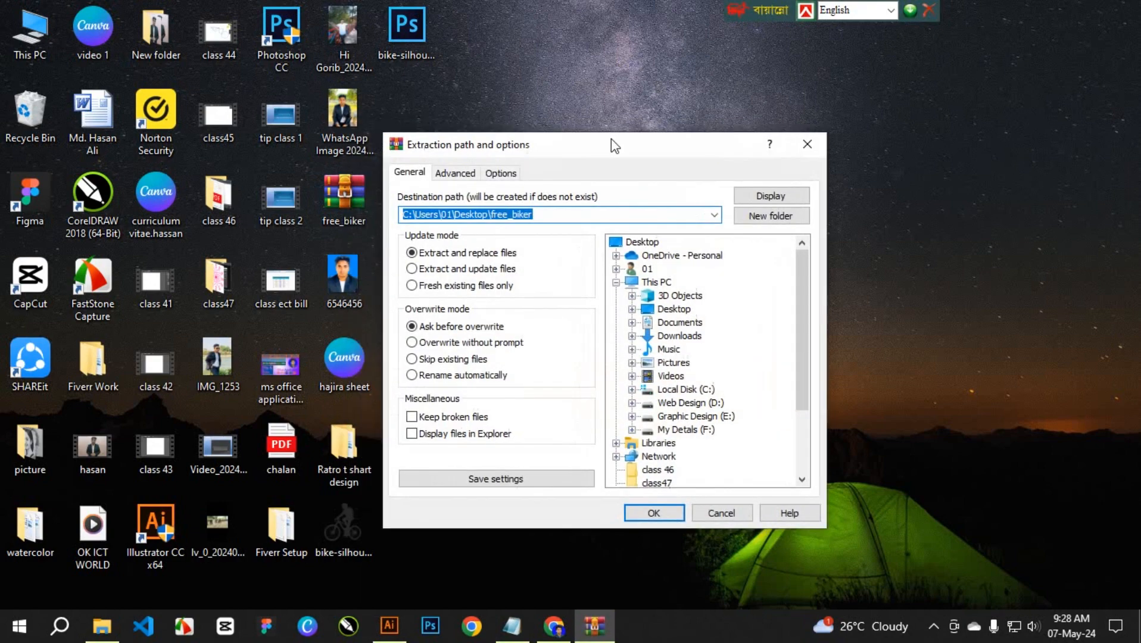
pyautogui.click(754, 462)
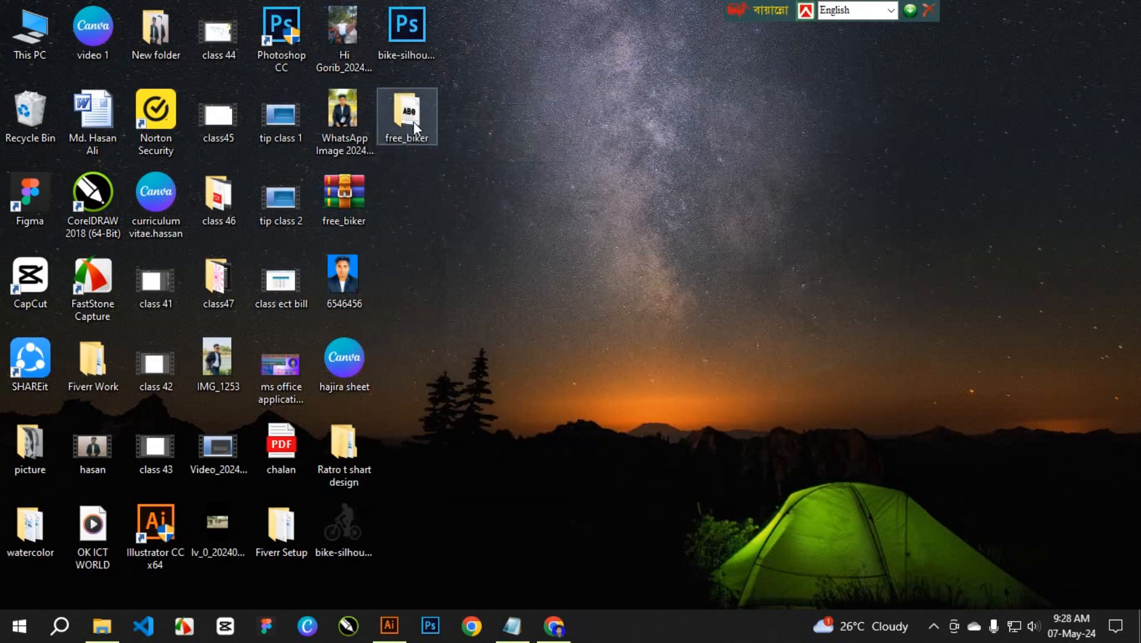
# Install the Free Biker TrueType font from the extracted free_biker folder and close its preview.
pyautogui.doubleClick(403, 121)
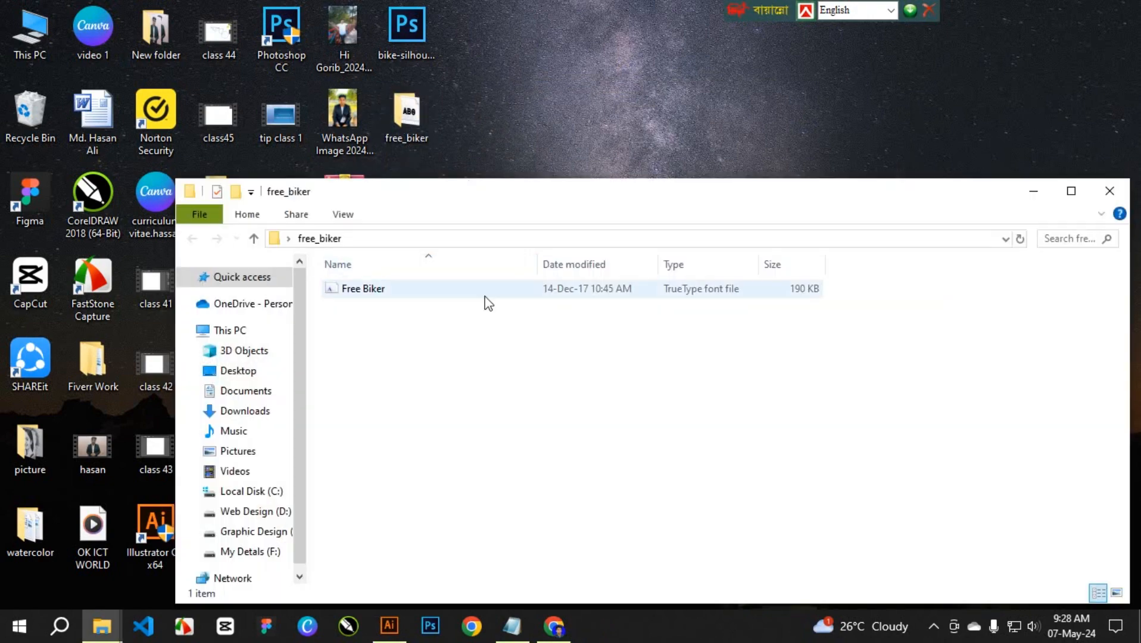
pyautogui.click(399, 289)
pyautogui.doubleClick(400, 289)
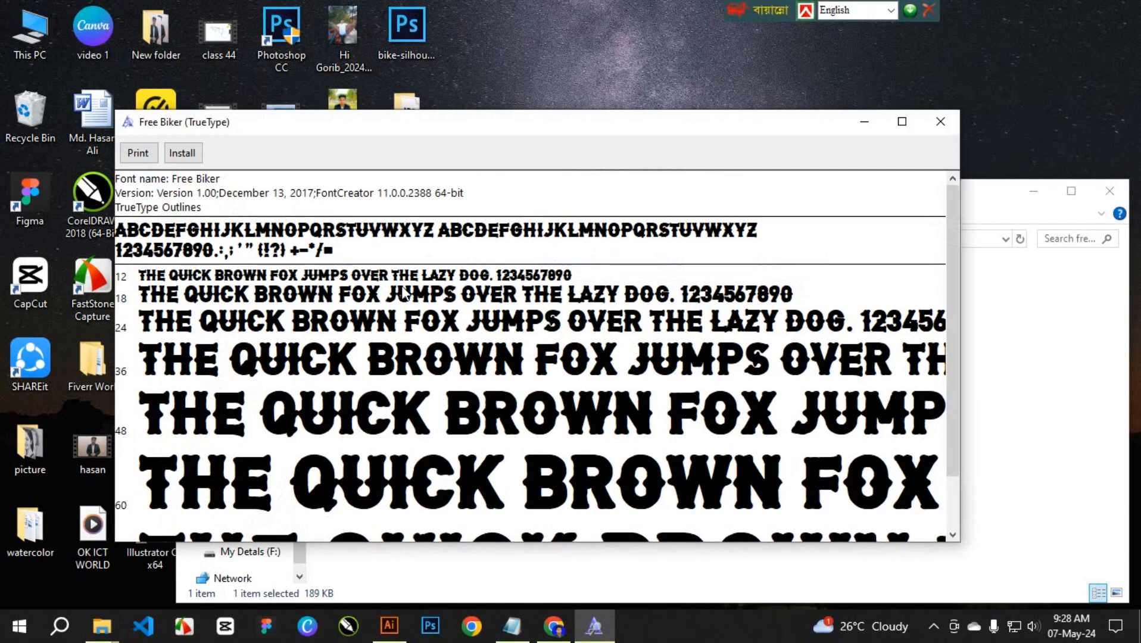
pyautogui.click(182, 153)
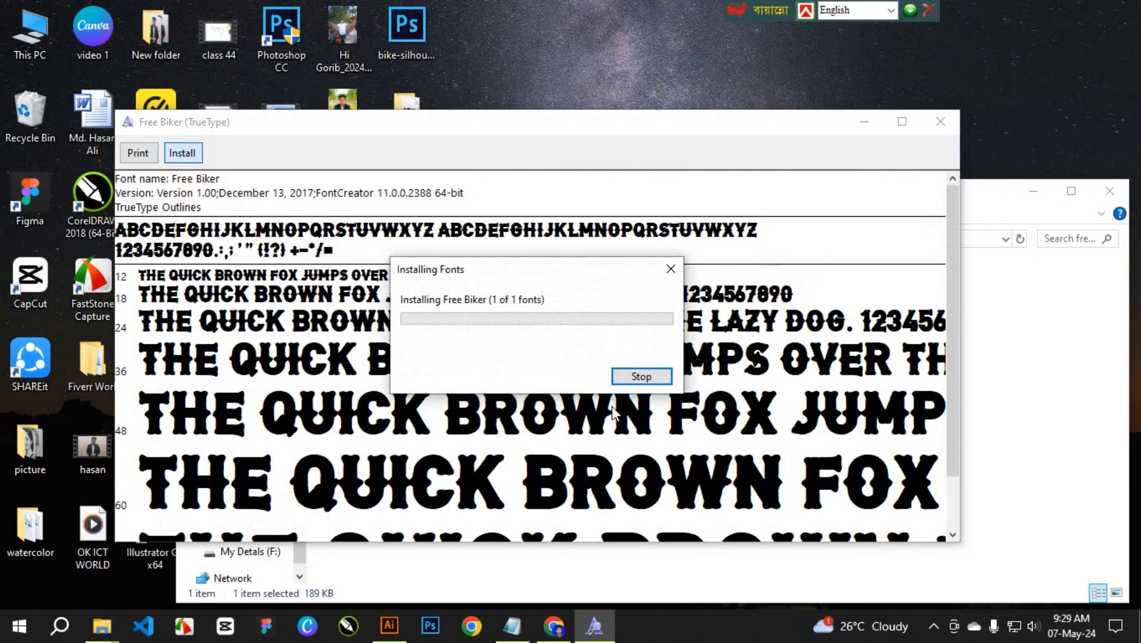
pyautogui.click(940, 121)
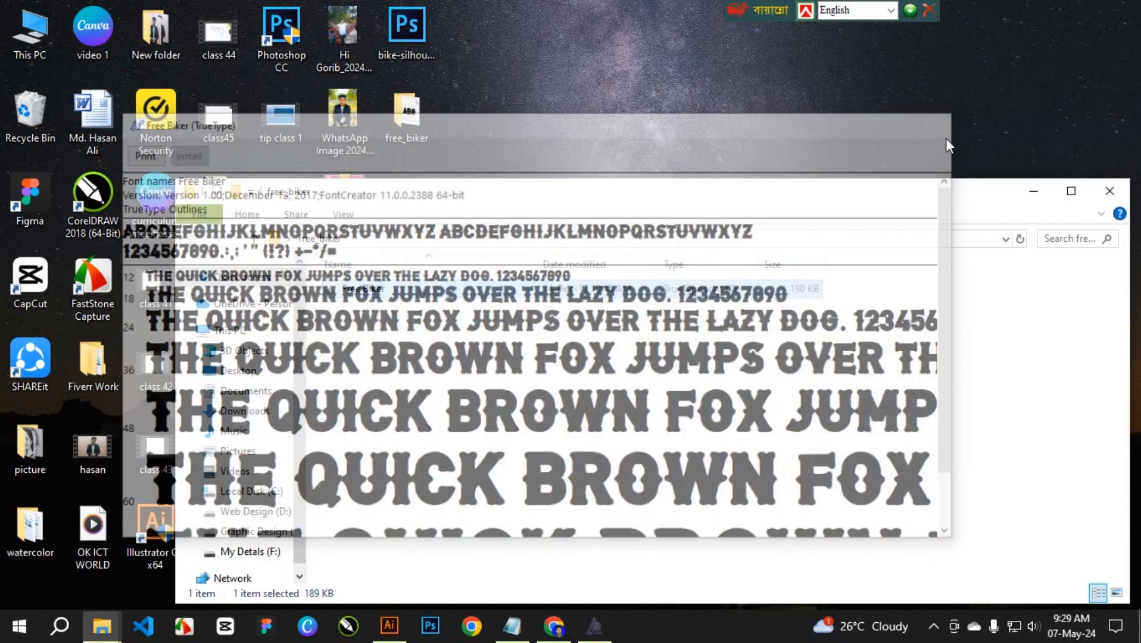
# Select the design text REDUCE FAT in the Notepad notes and switch back to the artwork in Illustrator.
pyautogui.click(389, 626)
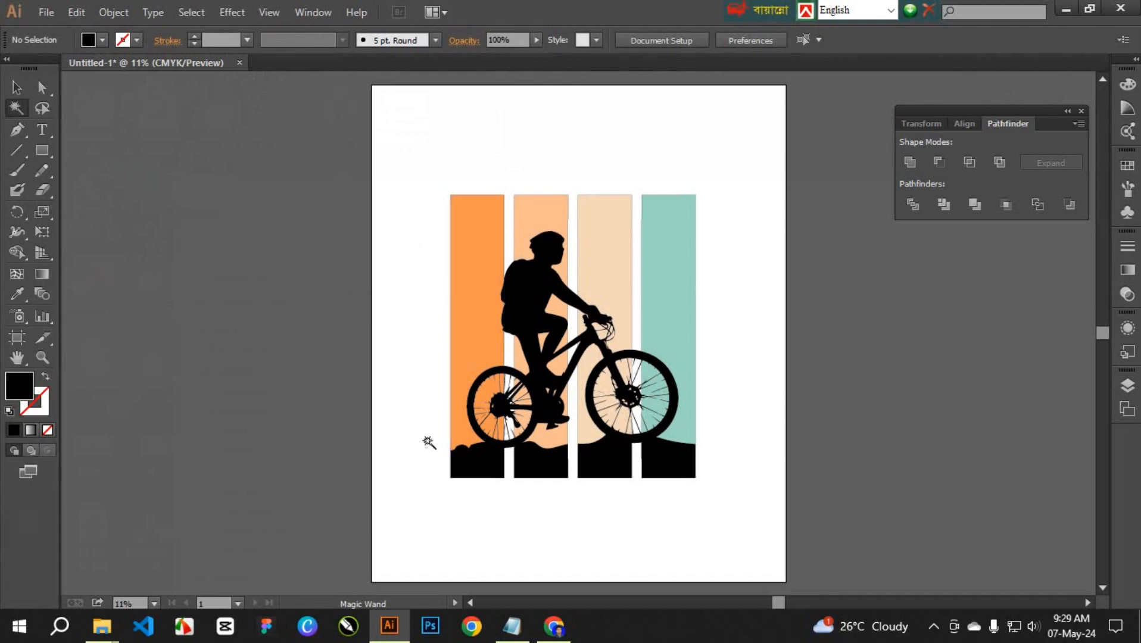
pyautogui.click(512, 626)
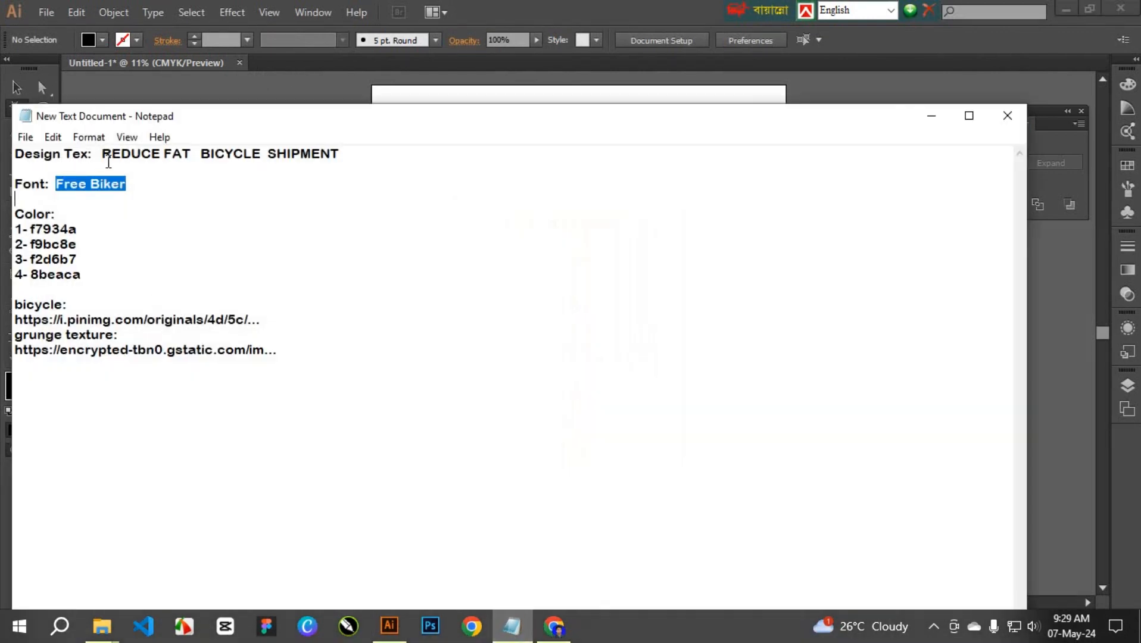
pyautogui.moveTo(102, 154); pyautogui.dragTo(190, 154)
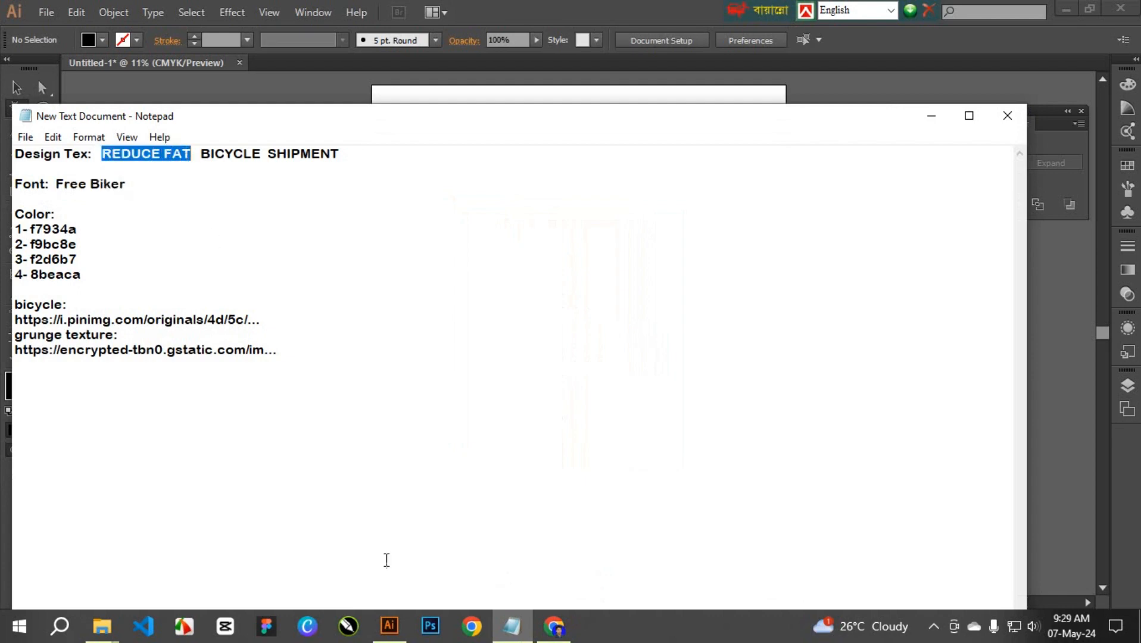
pyautogui.click(389, 626)
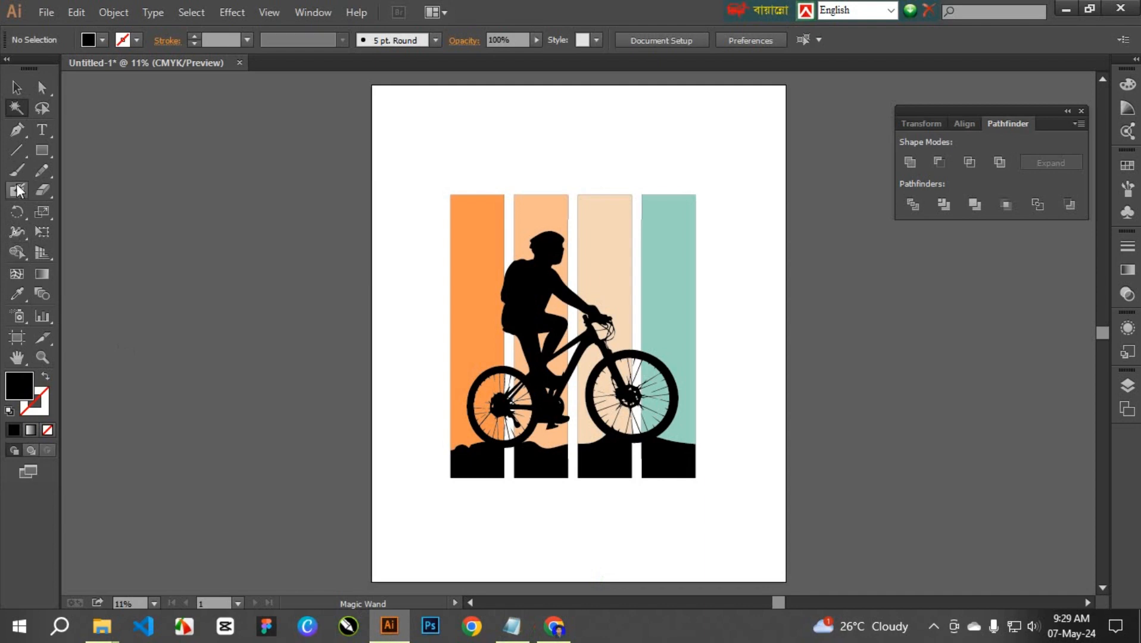
# Paste REDUCE FAT as a new text object above the orange stripe, try enlarging it and undo the resizing.
pyautogui.click(42, 129)
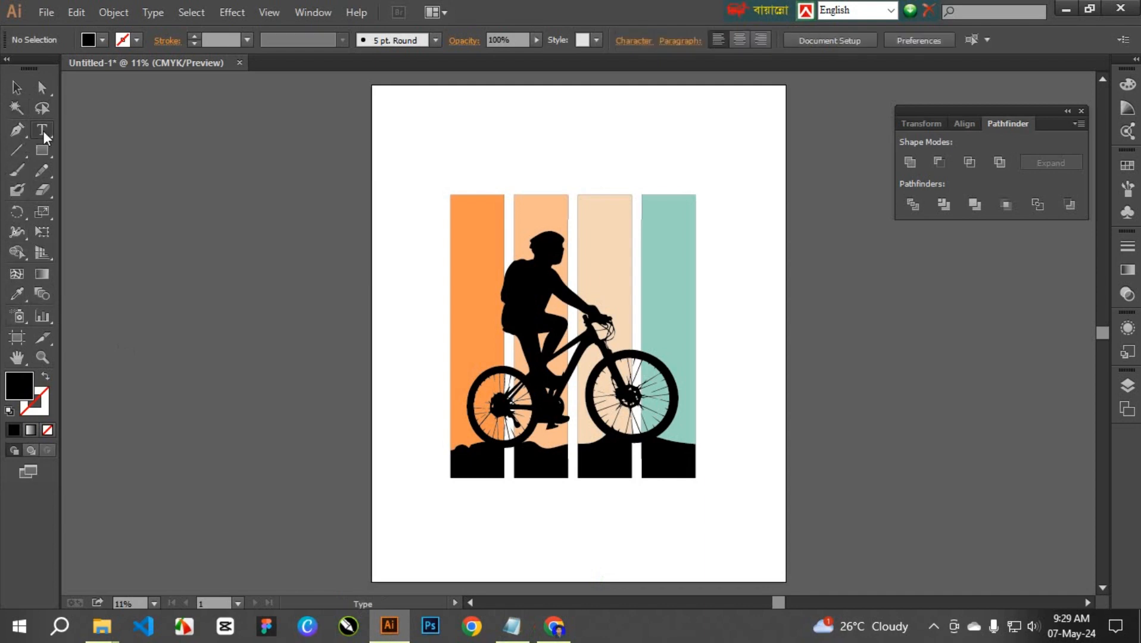
pyautogui.click(453, 178)
pyautogui.press('ctrl')
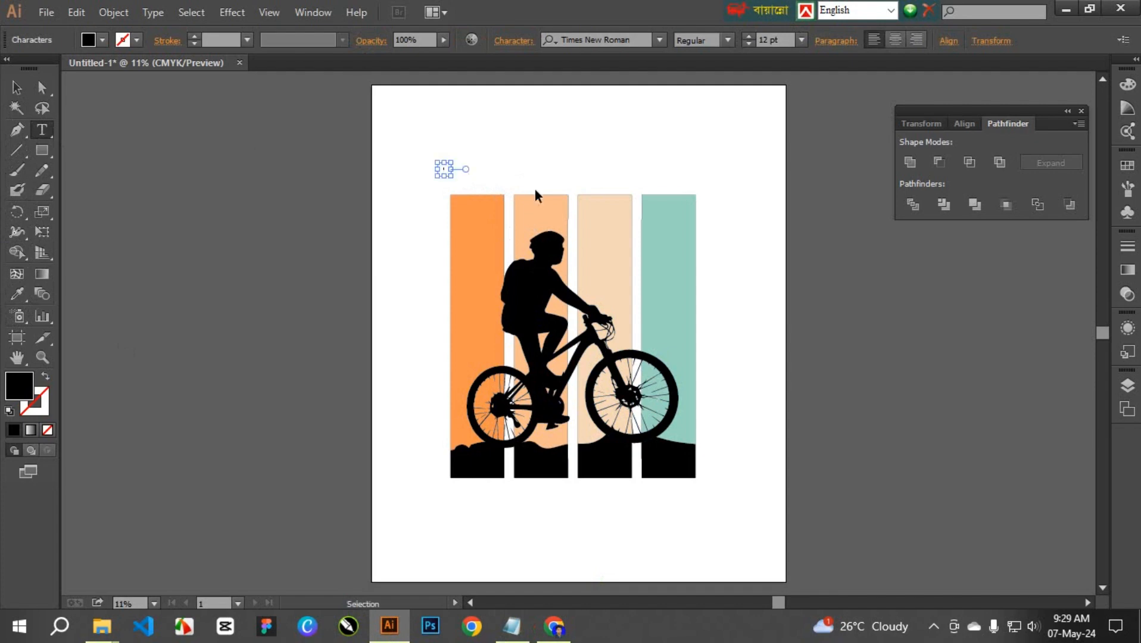
pyautogui.hotkey('ctrl', 'v')
pyautogui.press('ctrl')
pyautogui.moveTo(454, 175); pyautogui.dragTo(652, 188)
pyautogui.click(659, 191)
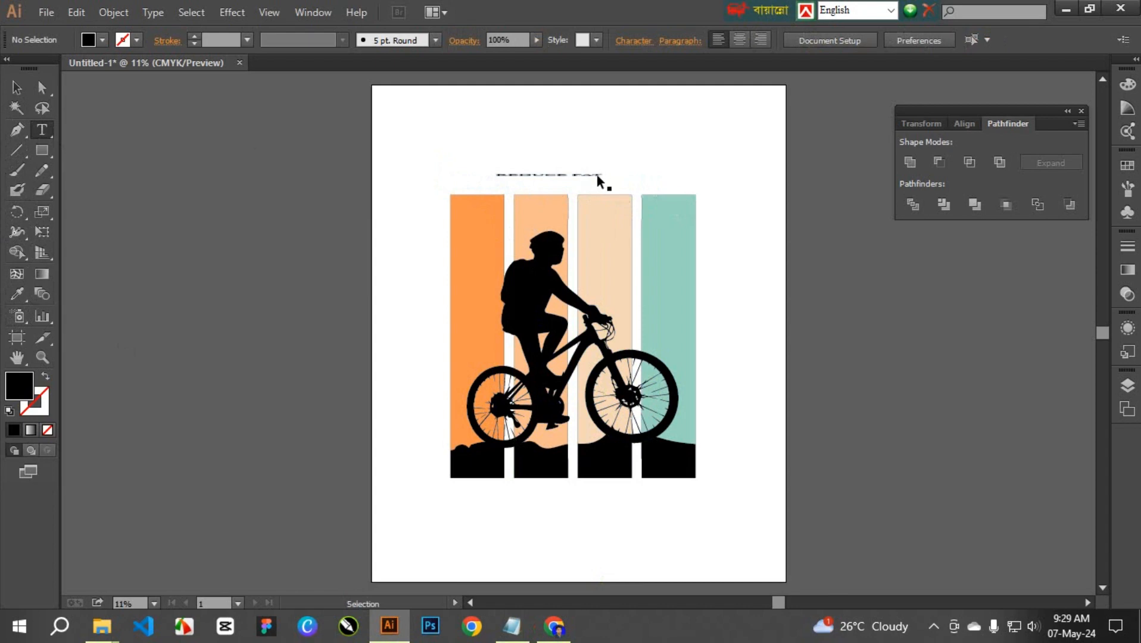
pyautogui.hotkey('ctrl', 'z')
pyautogui.click(449, 166)
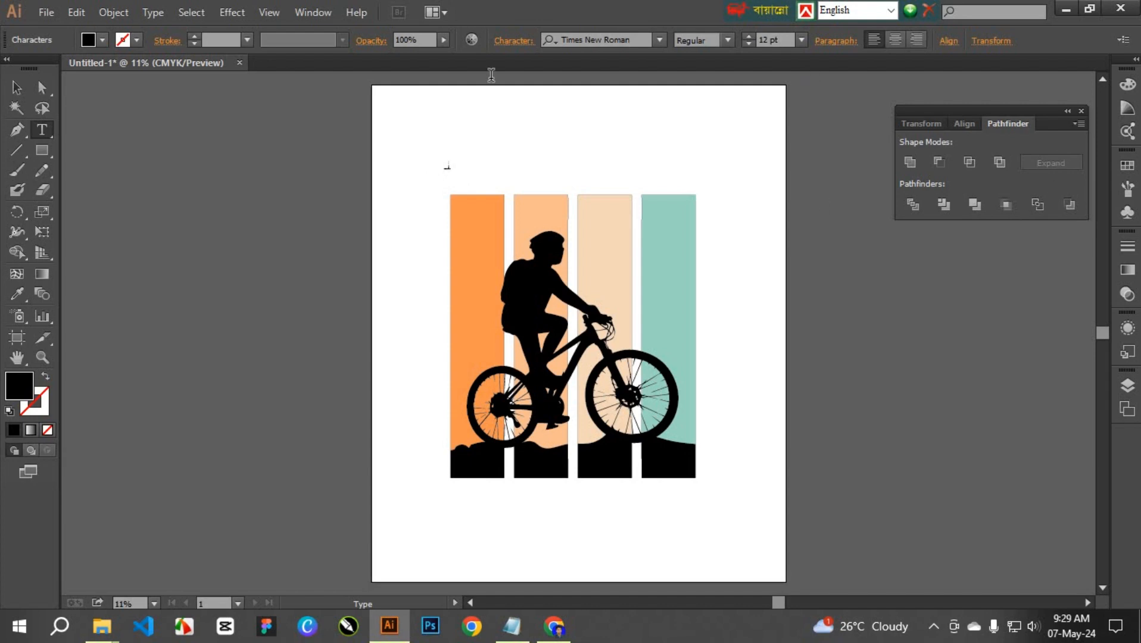
# List the contents of Layer 1 and delete the empty type object from it.
pyautogui.click(313, 12)
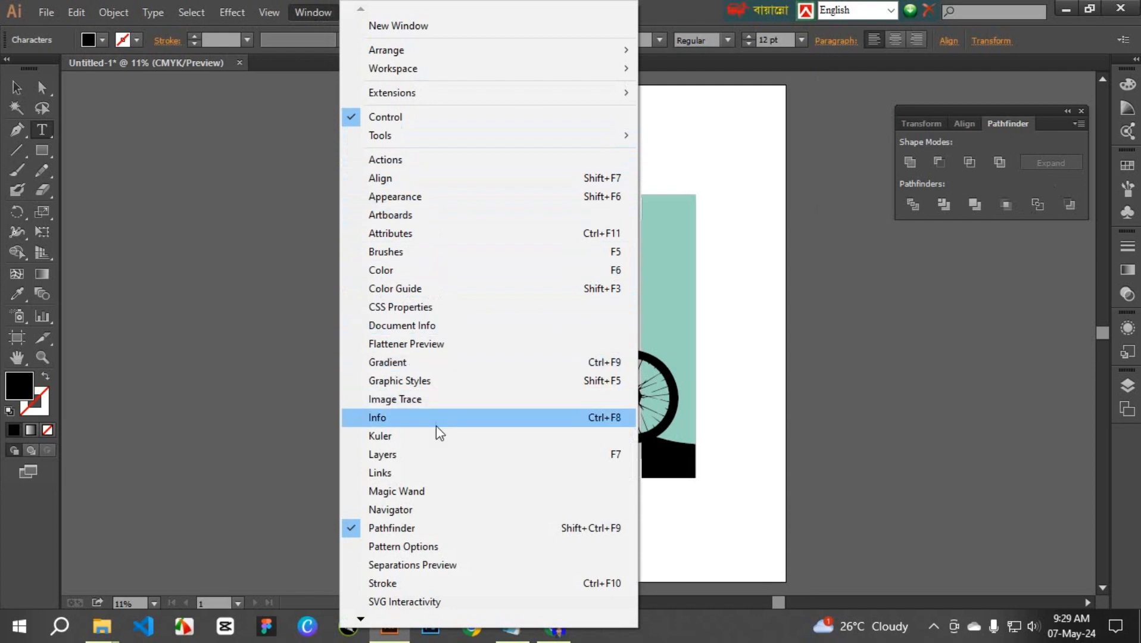
pyautogui.click(428, 455)
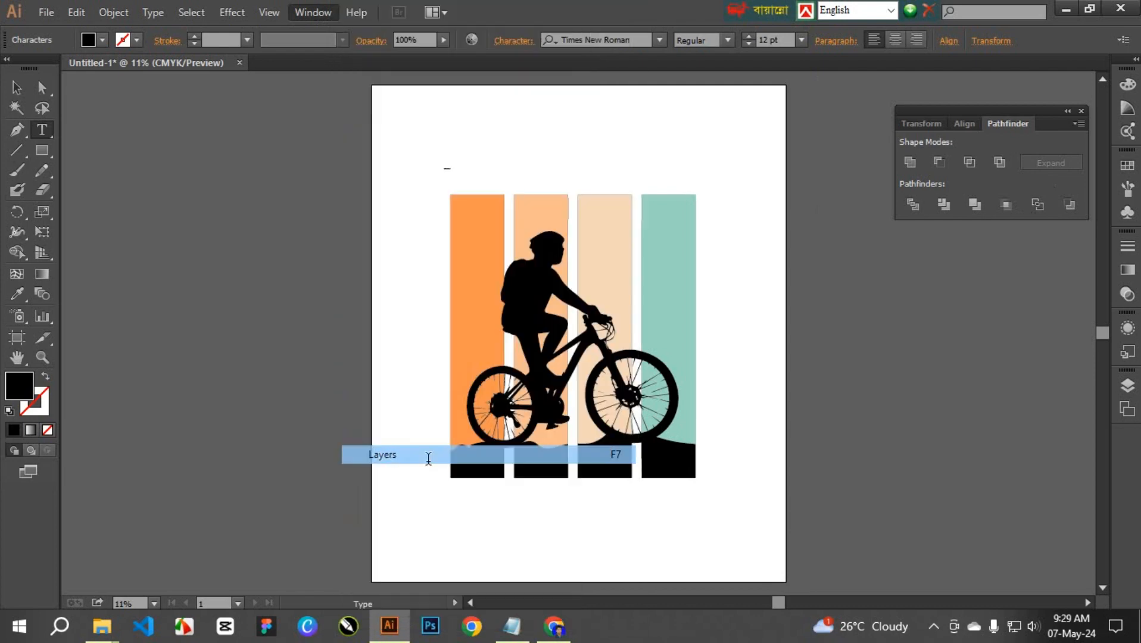
pyautogui.click(960, 395)
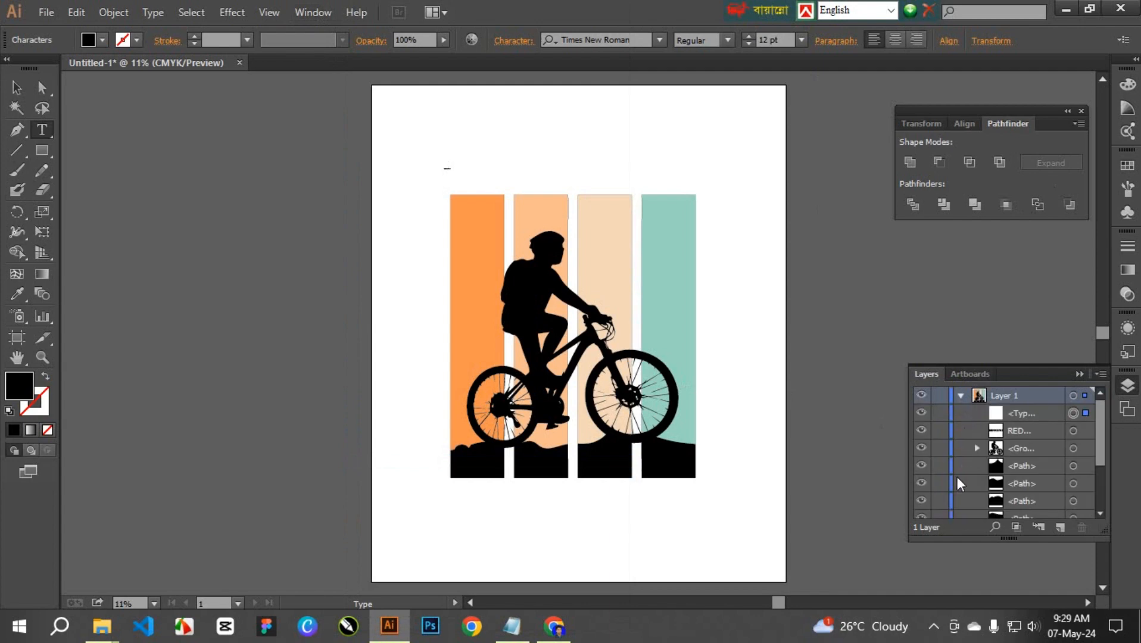
pyautogui.scroll(-5, 958, 476)
pyautogui.scroll(5, 979, 486)
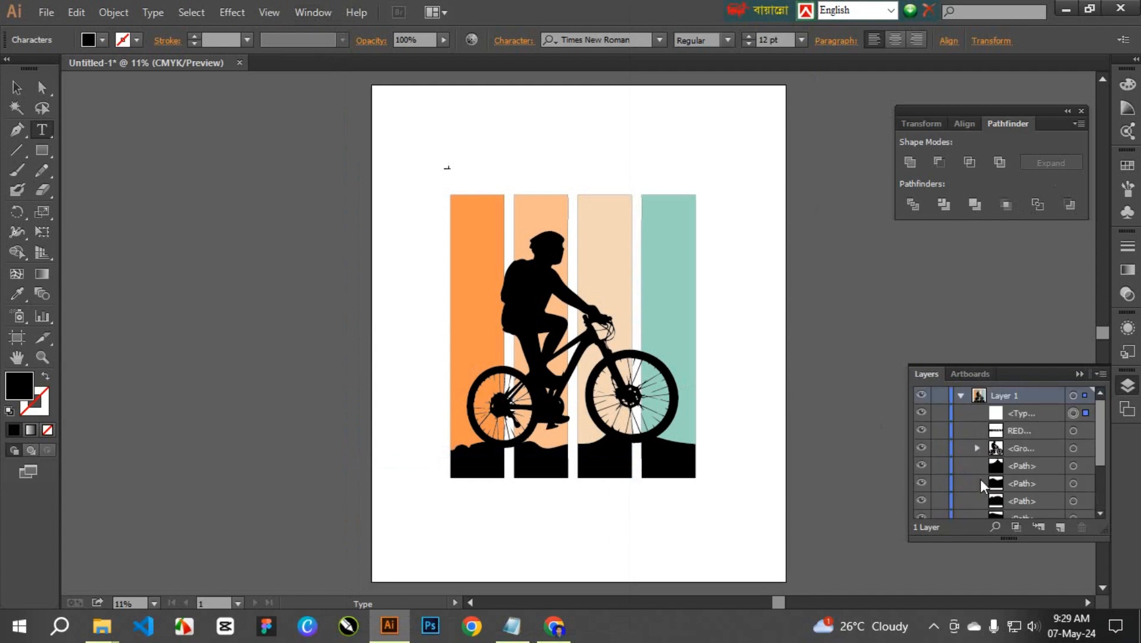
pyautogui.click(1022, 414)
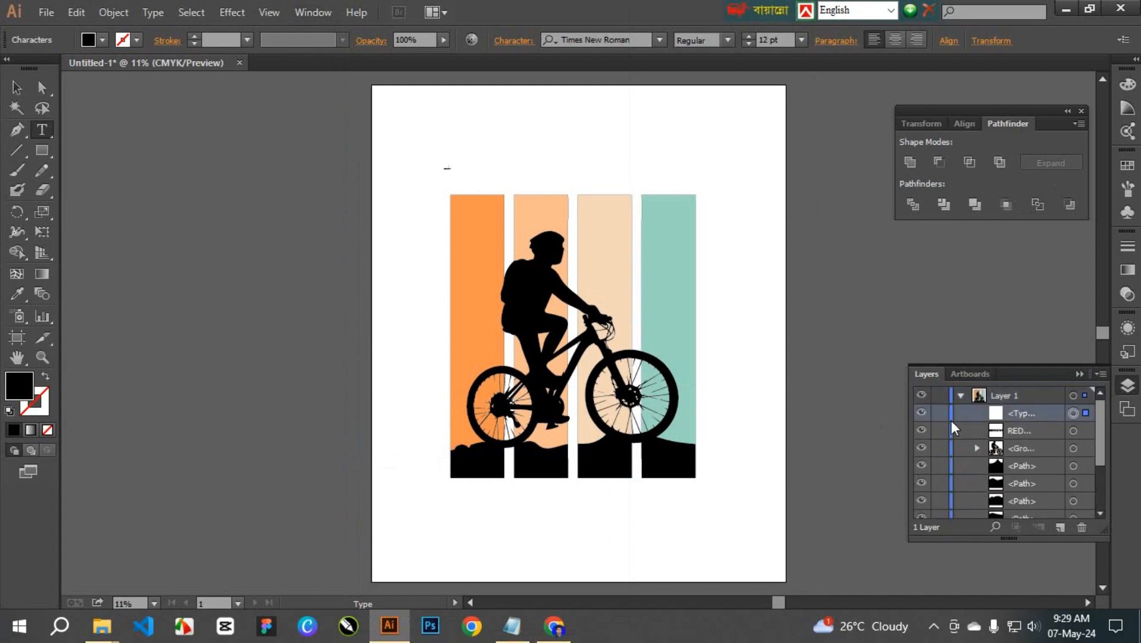
pyautogui.click(1082, 528)
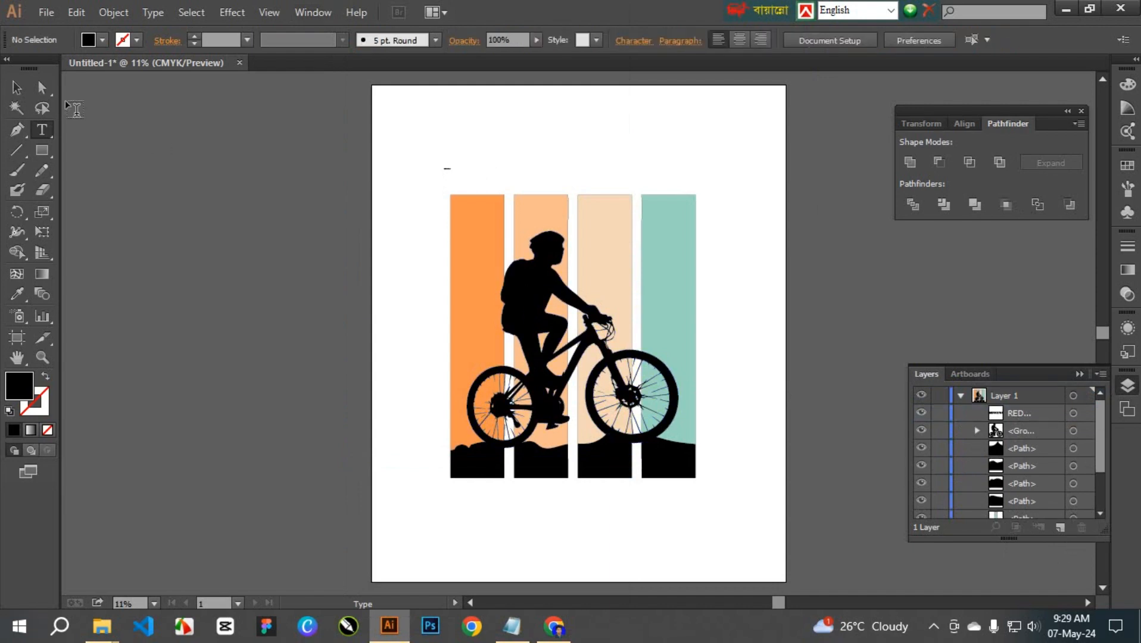
# Start a new text object above the second stripe and set its stroke weight to 100 pt.
pyautogui.click(490, 165)
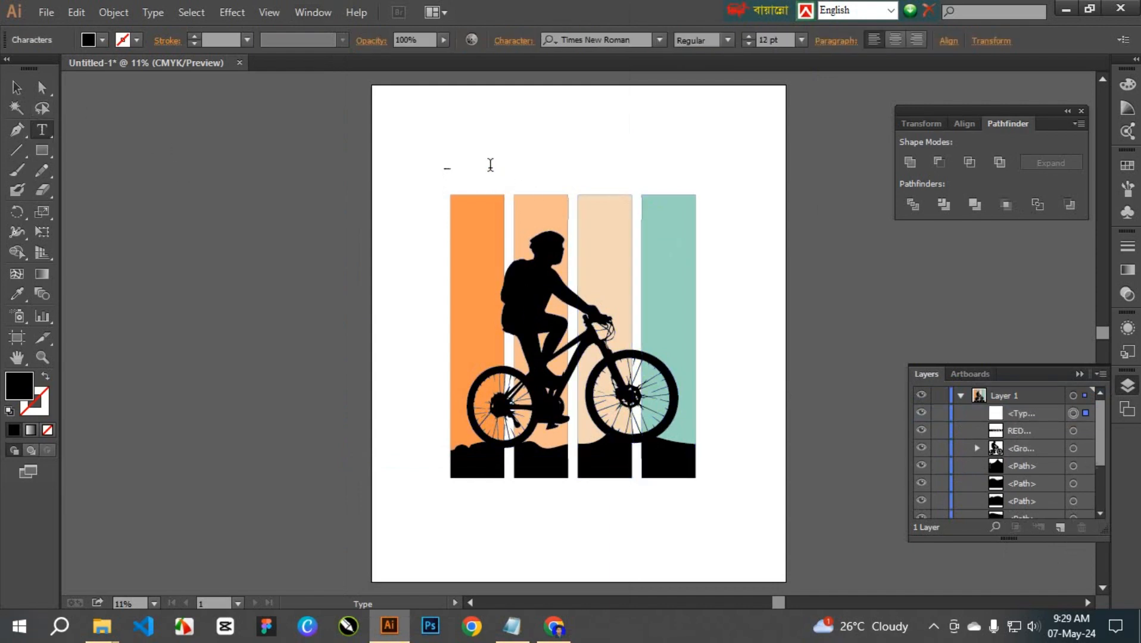
pyautogui.click(252, 40)
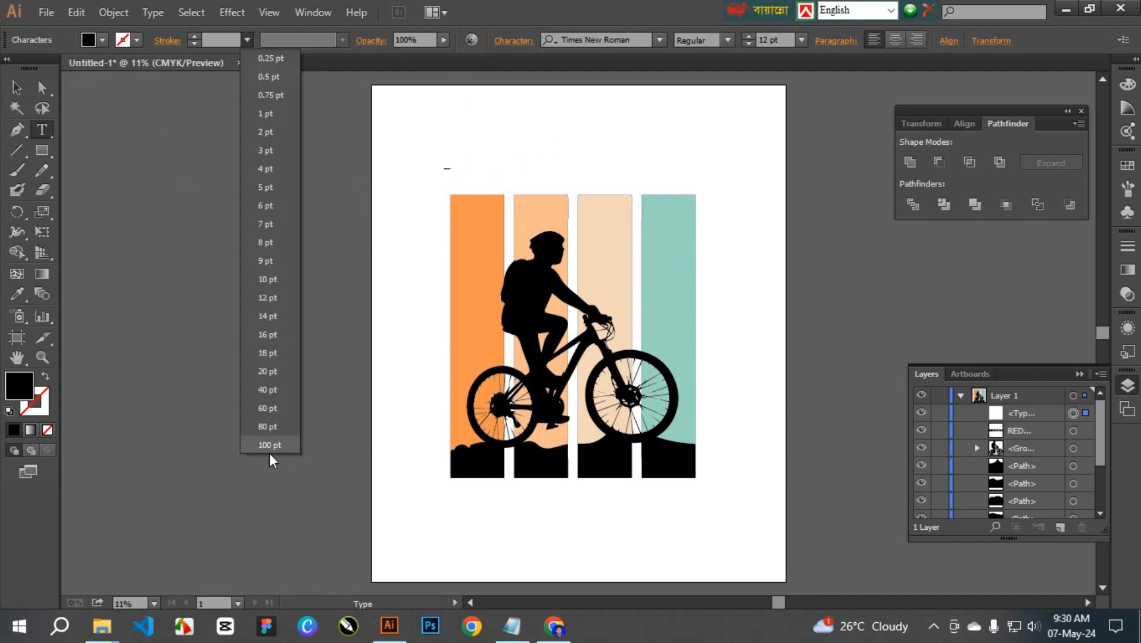
pyautogui.click(269, 427)
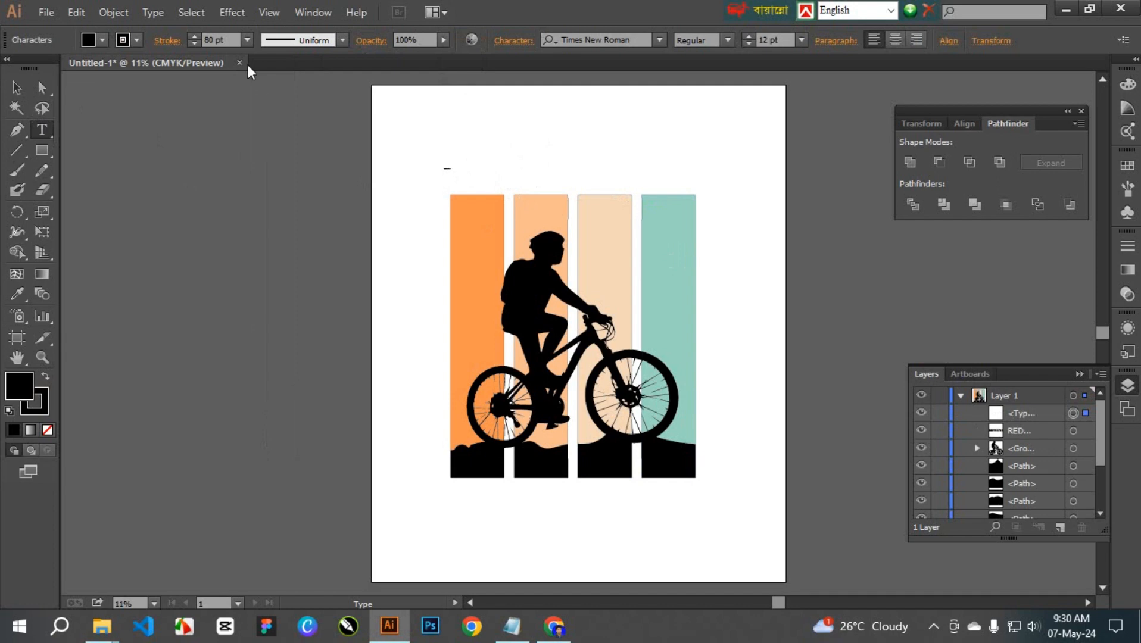
pyautogui.click(246, 40)
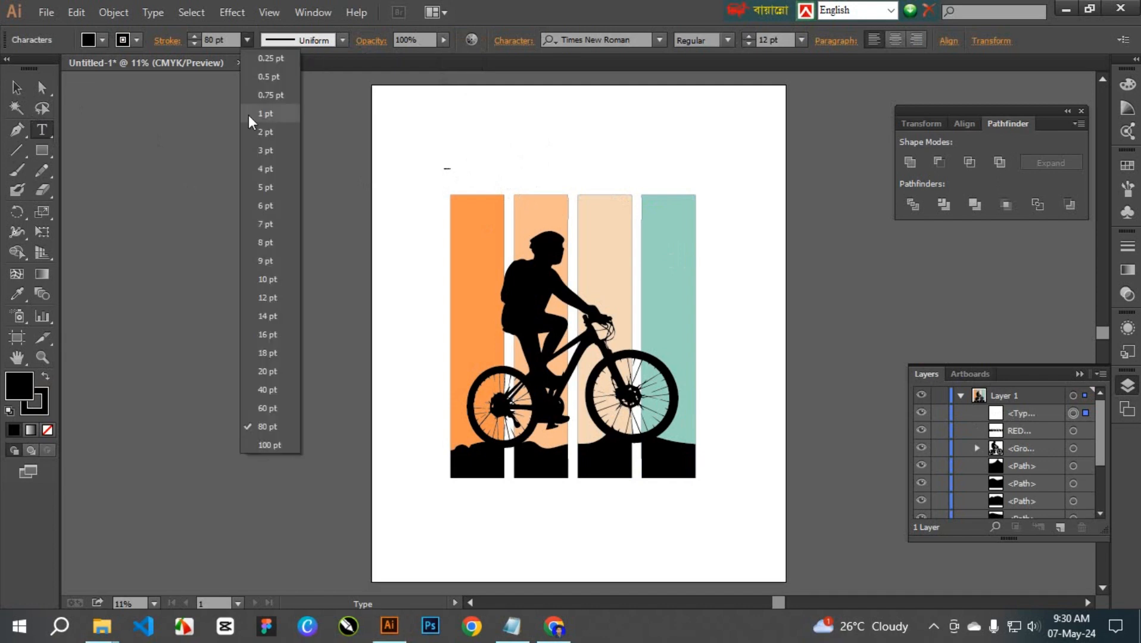
pyautogui.click(268, 443)
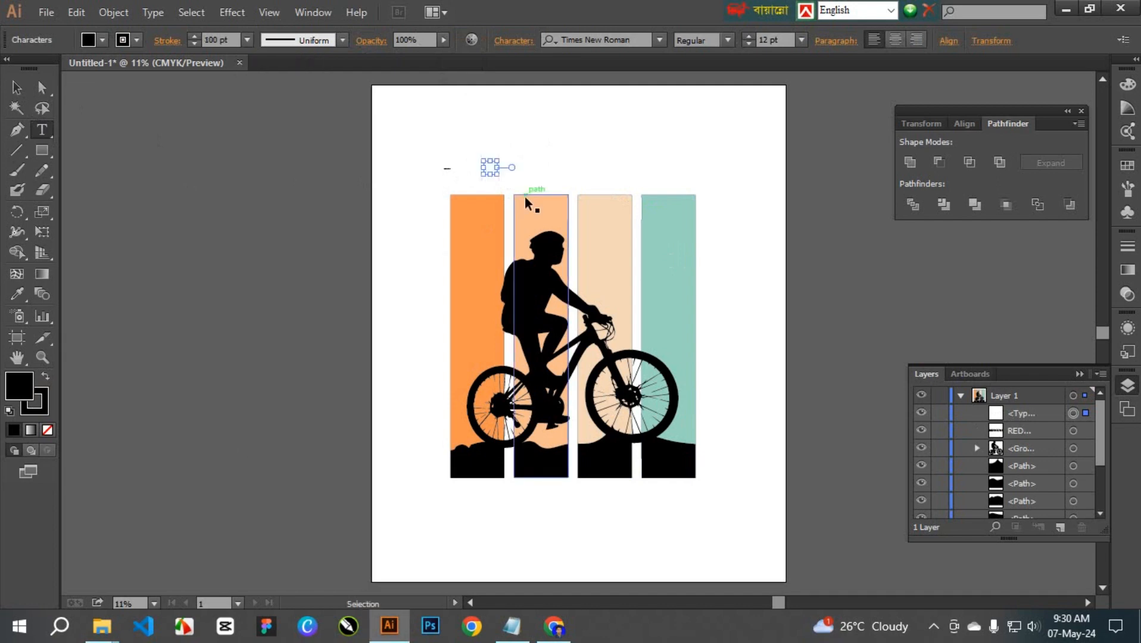
# Paste REDUCE FAT into the new text object, enlarge it to about 188 pt and place it near the artboard's upper edge.
pyautogui.hotkey('ctrl', 'v')
pyautogui.moveTo(504, 177); pyautogui.dragTo(834, 372)
pyautogui.keyDown('ctrl'); pyautogui.click(834, 372); pyautogui.keyUp('ctrl')
pyautogui.moveTo(620, 270); pyautogui.dragTo(575, 143)
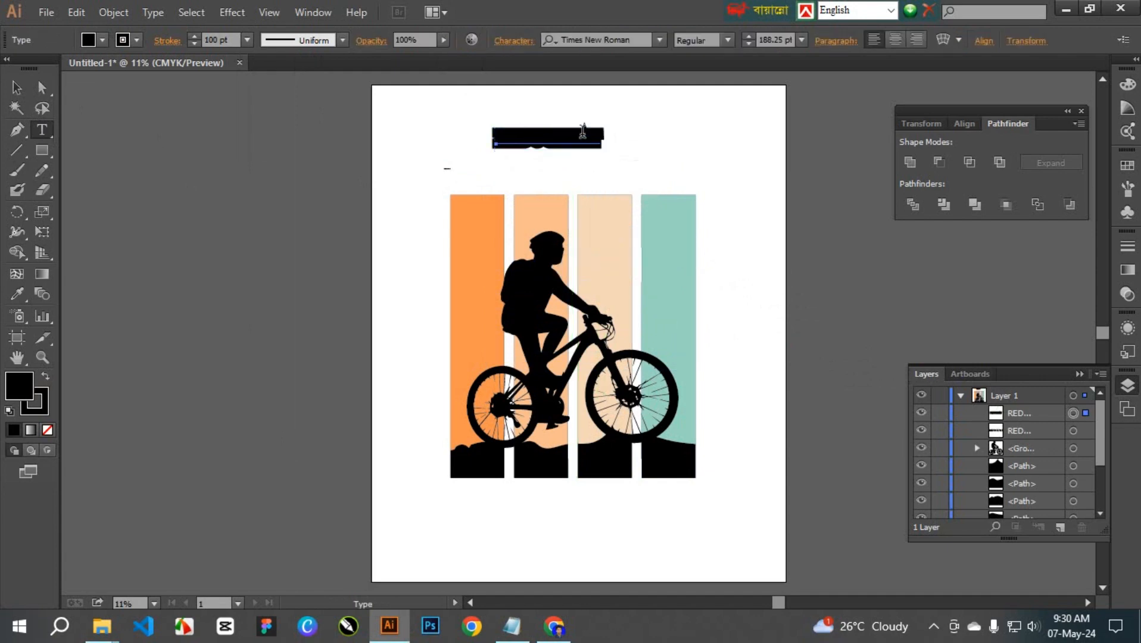
# Set the stroke of the REDUCE FAT text to None and scale the text up to about 396 pt.
pyautogui.doubleClick(581, 143)
pyautogui.click(137, 41)
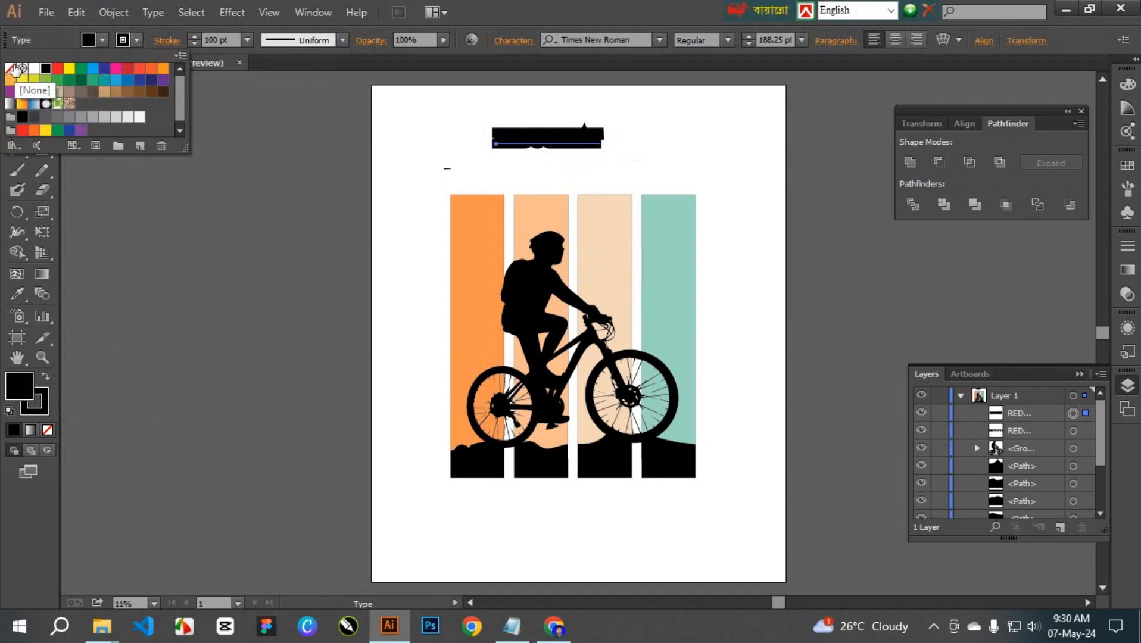
pyautogui.click(11, 69)
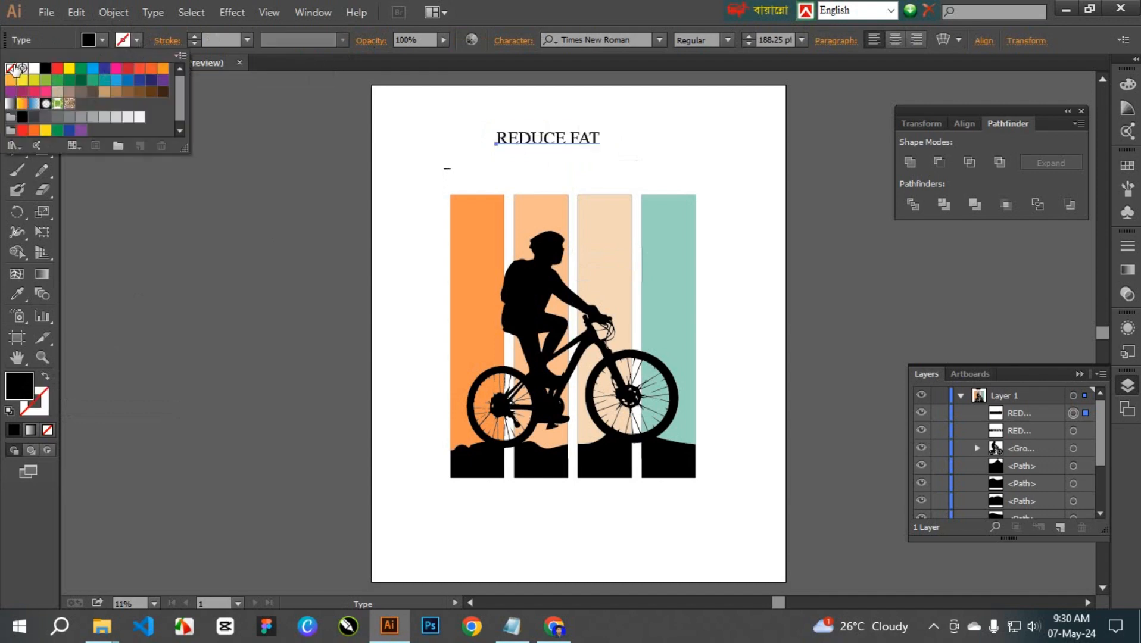
pyautogui.keyDown('ctrl'); pyautogui.click(641, 135); pyautogui.keyUp('ctrl')
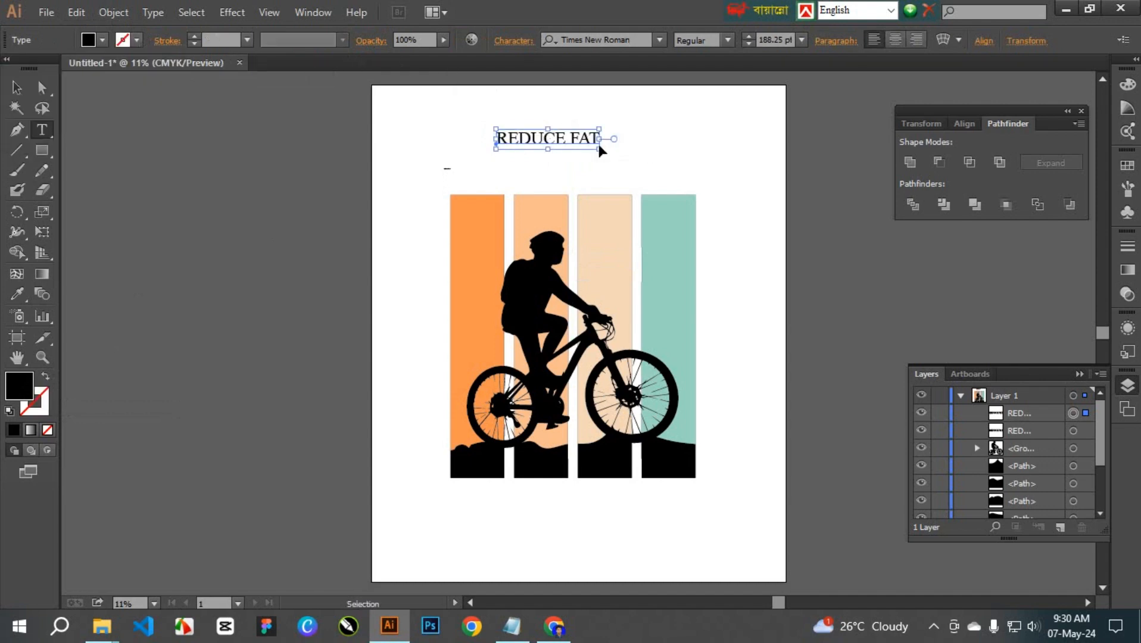
pyautogui.moveTo(599, 144); pyautogui.dragTo(669, 172)
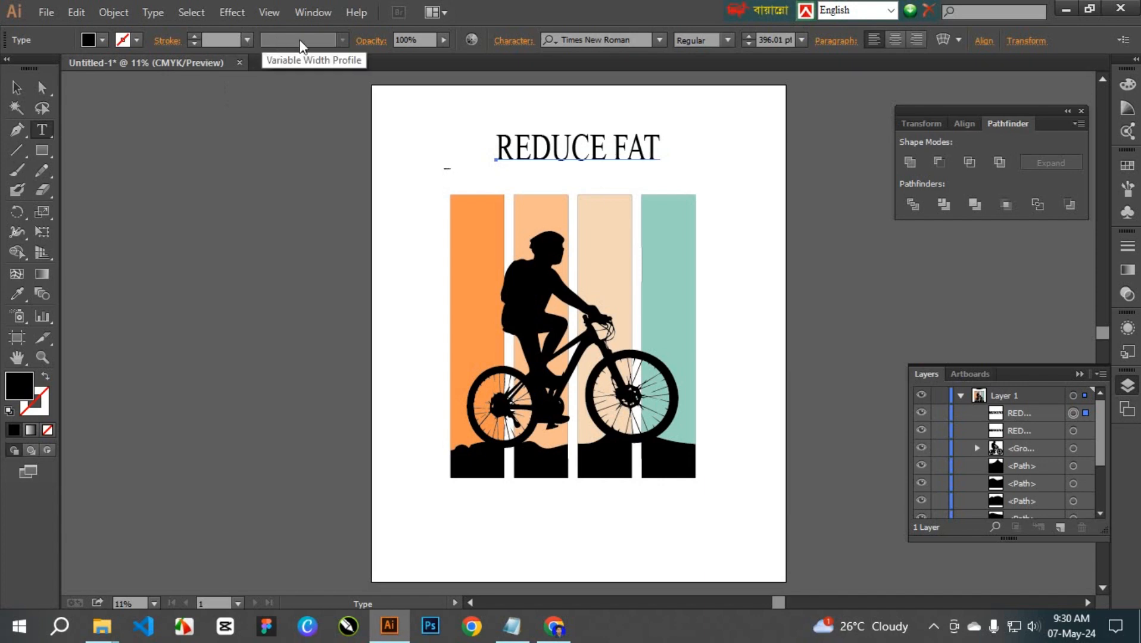
# Set the REDUCE FAT text in the Free Biker font and move it directly above the stripes, starting at the orange stripe's outer edge.
pyautogui.doubleClick(554, 148)
pyautogui.tripleClick(578, 149)
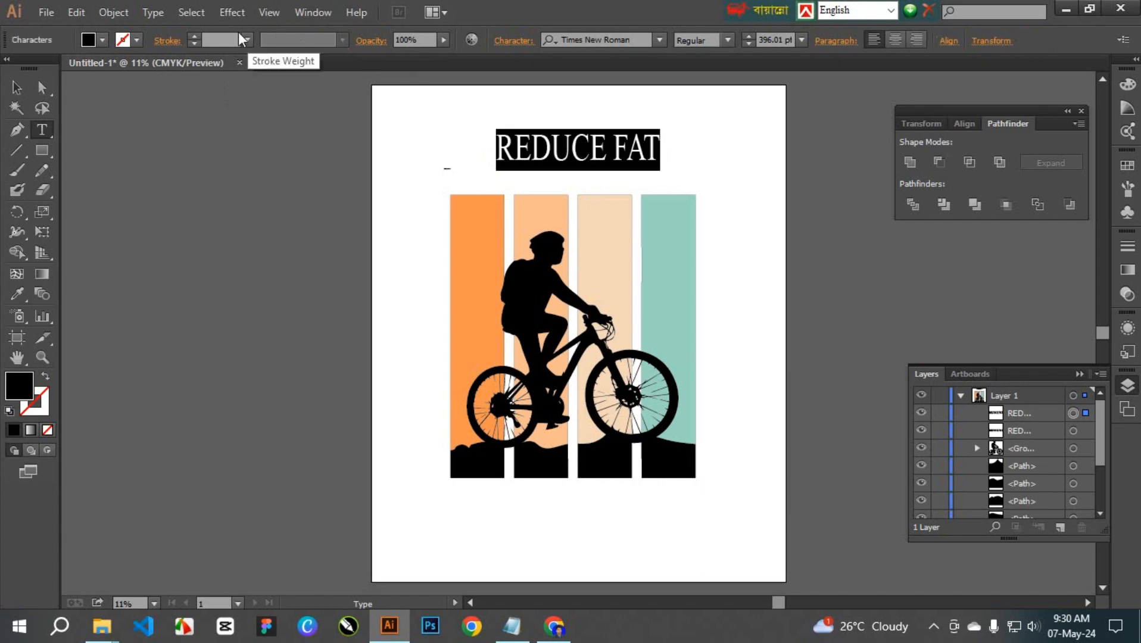
pyautogui.click(659, 40)
pyautogui.click(658, 41)
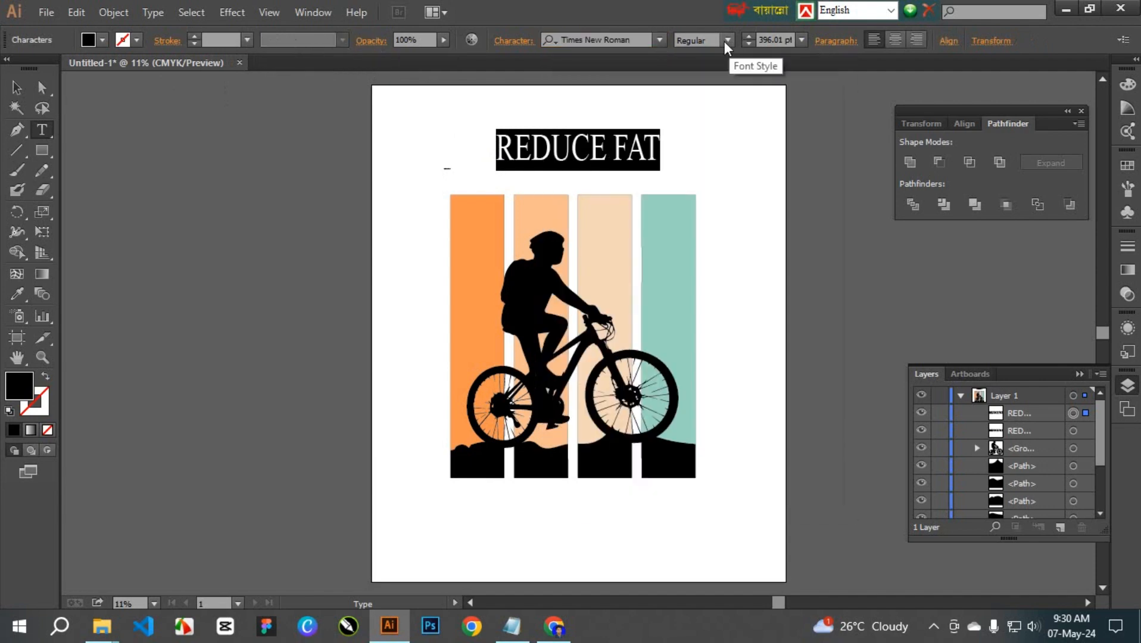
pyautogui.click(728, 41)
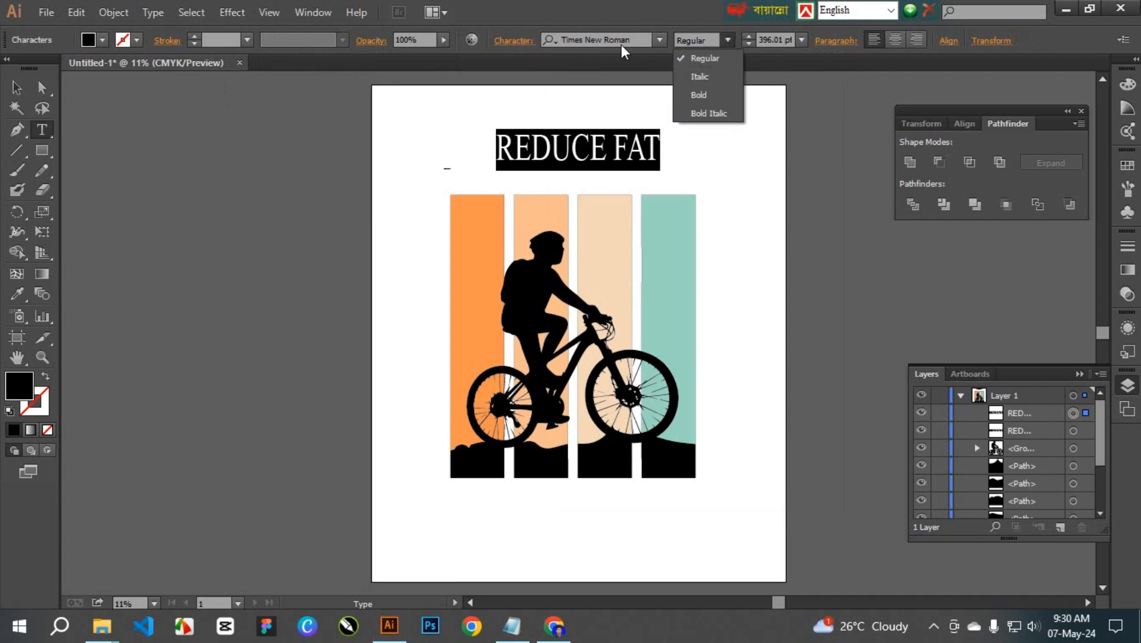
pyautogui.click(654, 43)
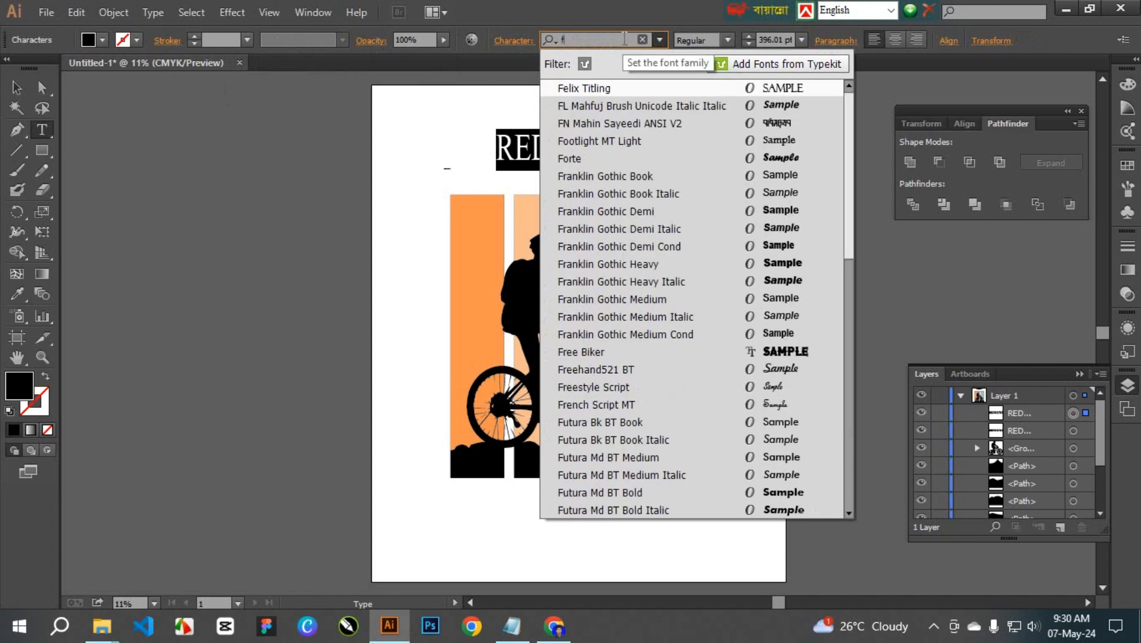
pyautogui.write('free')
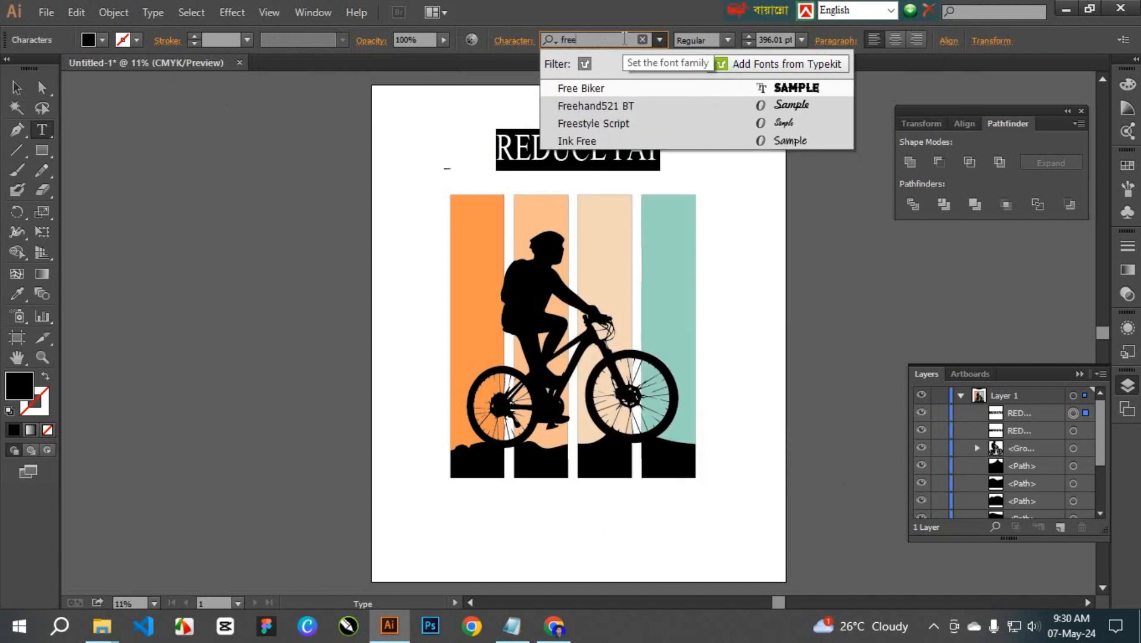
pyautogui.click(599, 89)
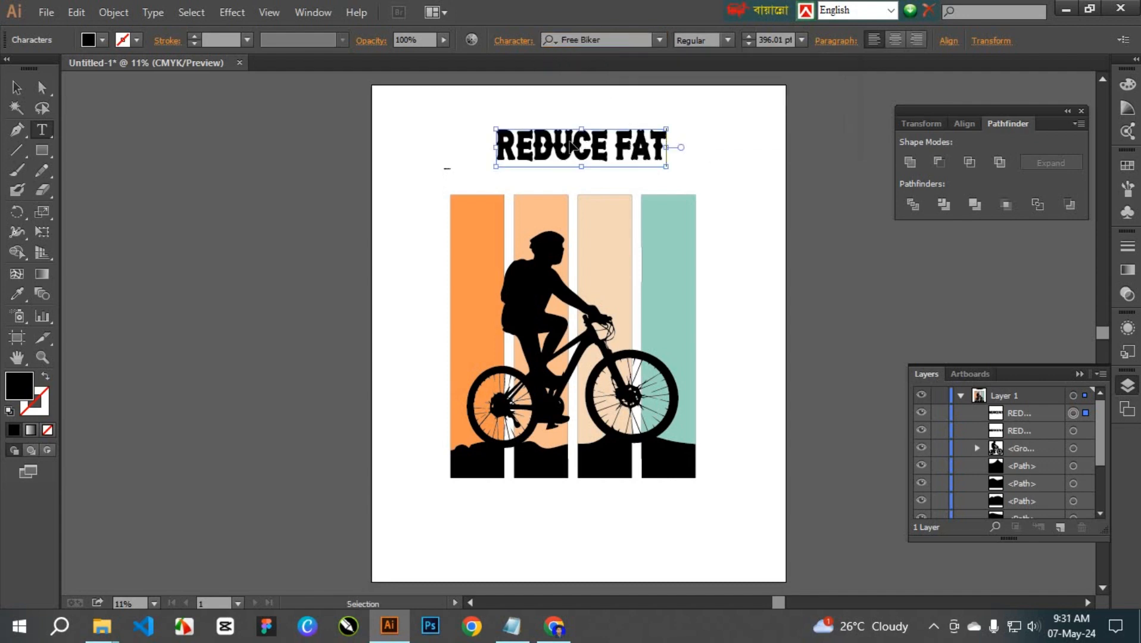
pyautogui.moveTo(566, 146); pyautogui.dragTo(519, 173)
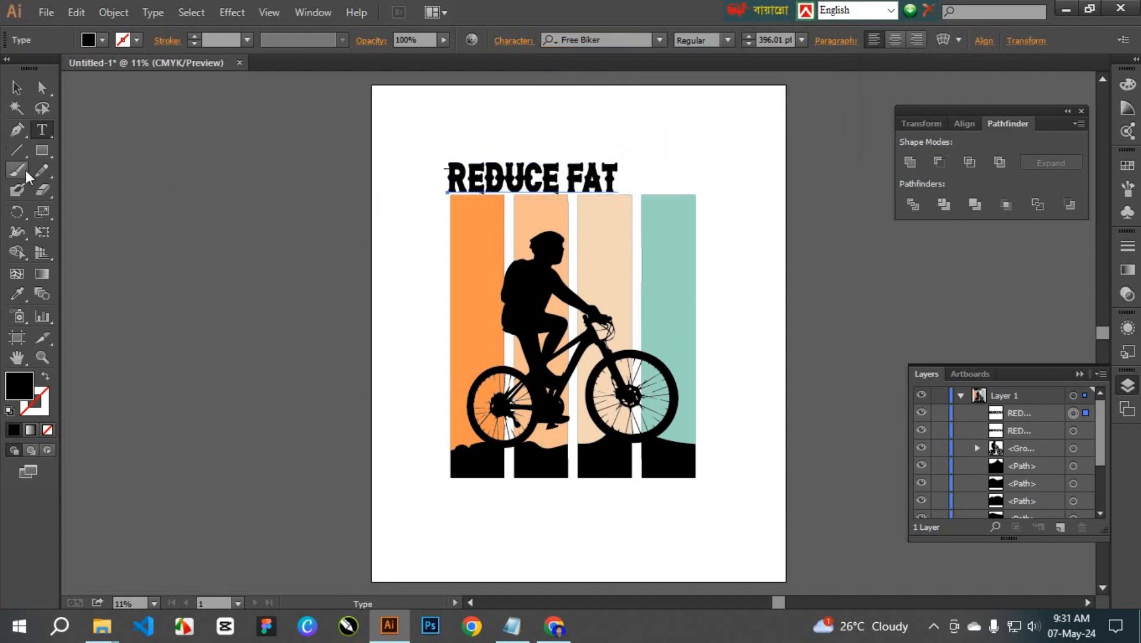
# Show the rulers and place vertical guides along the outer edges of the orange and teal stripes.
pyautogui.hotkey('ctrl', 'r')
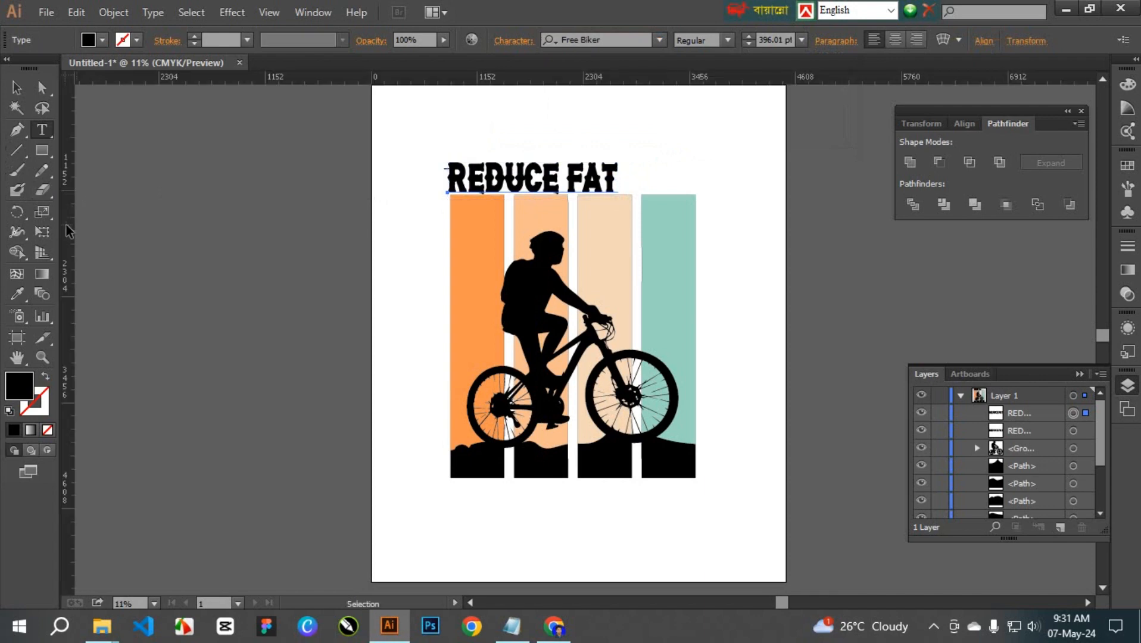
pyautogui.moveTo(70, 226); pyautogui.dragTo(451, 266)
pyautogui.moveTo(74, 233); pyautogui.dragTo(697, 278)
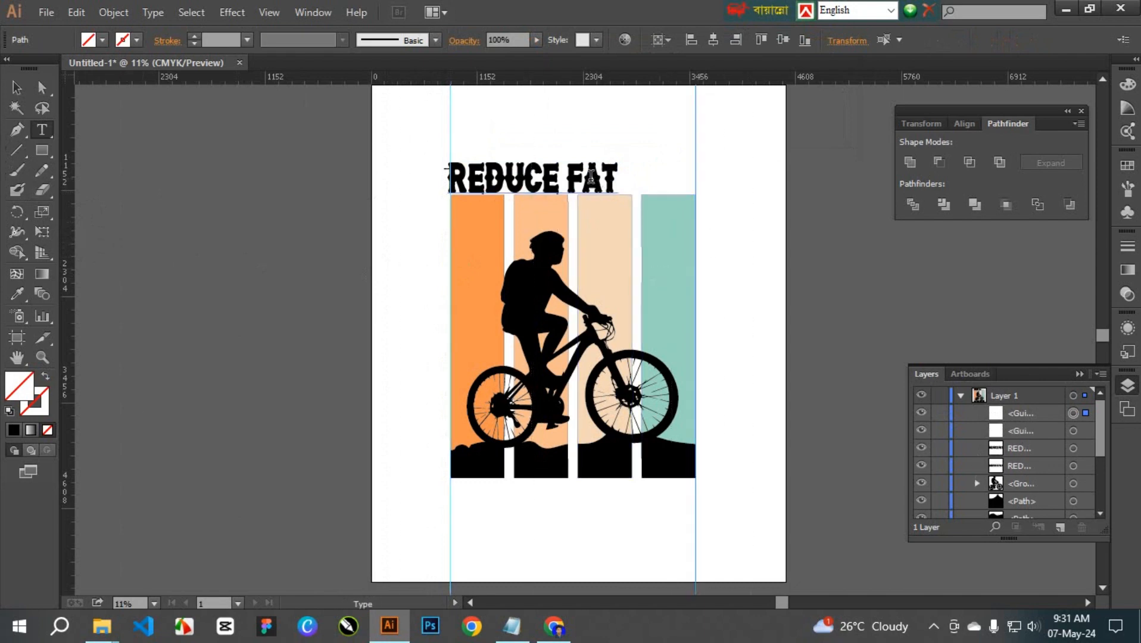
# Scale the REDUCE FAT text to about 509 pt so it spans the width between the two guides.
pyautogui.click(612, 183)
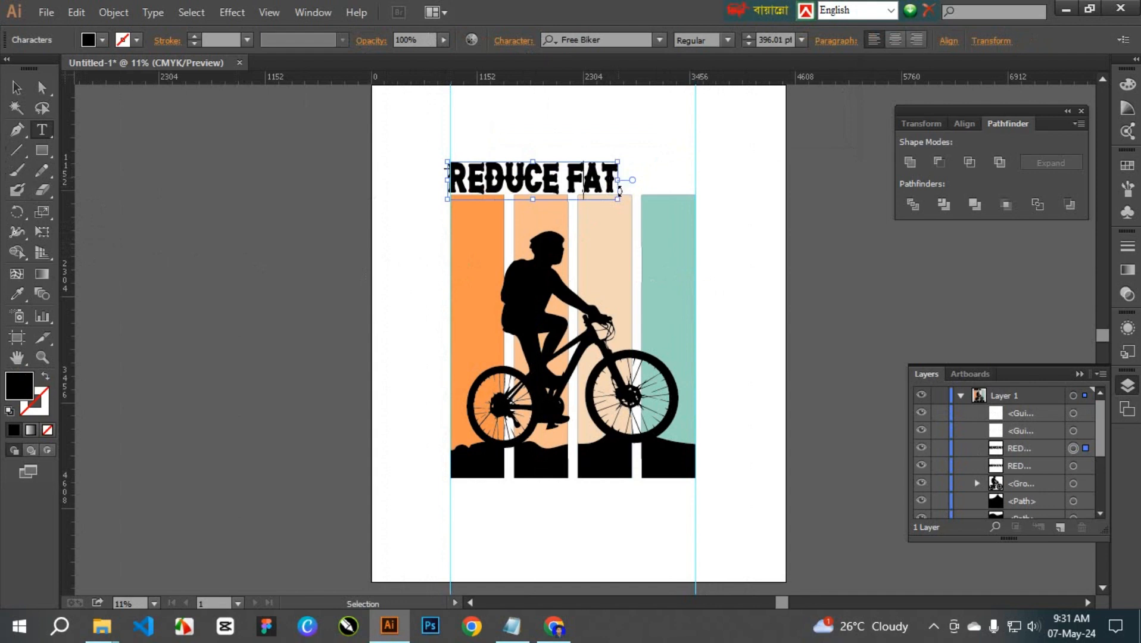
pyautogui.moveTo(618, 199); pyautogui.dragTo(696, 208)
pyautogui.hotkey('ctrl', 'shift', 'a')
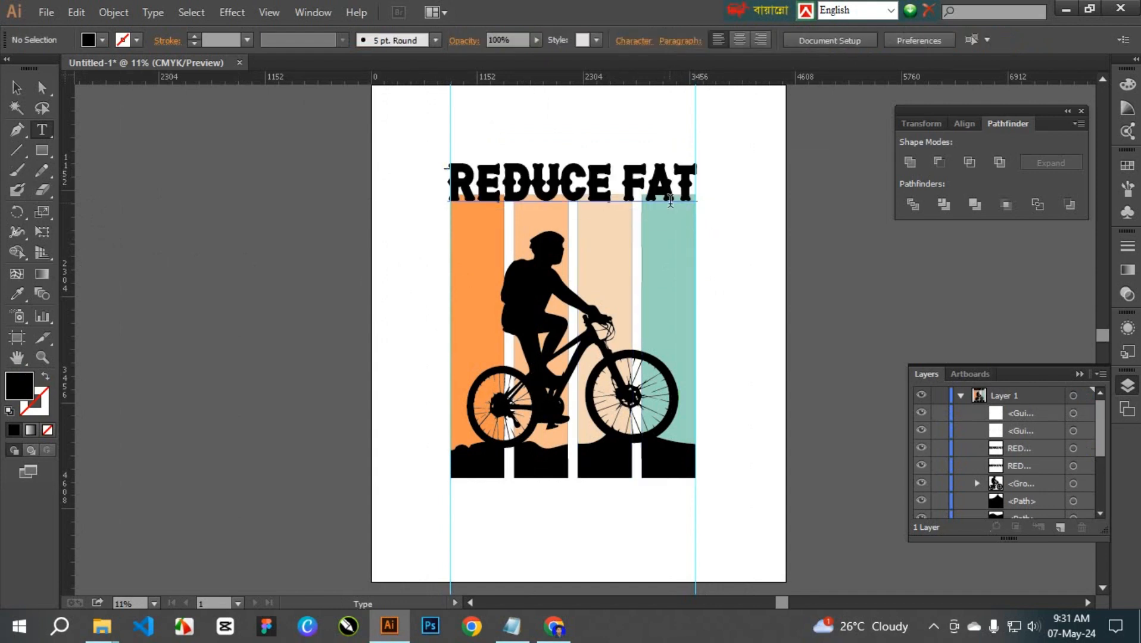
# Nudge the REDUCE FAT text upward until it sits just above the stripes without overlapping them.
pyautogui.click(17, 87)
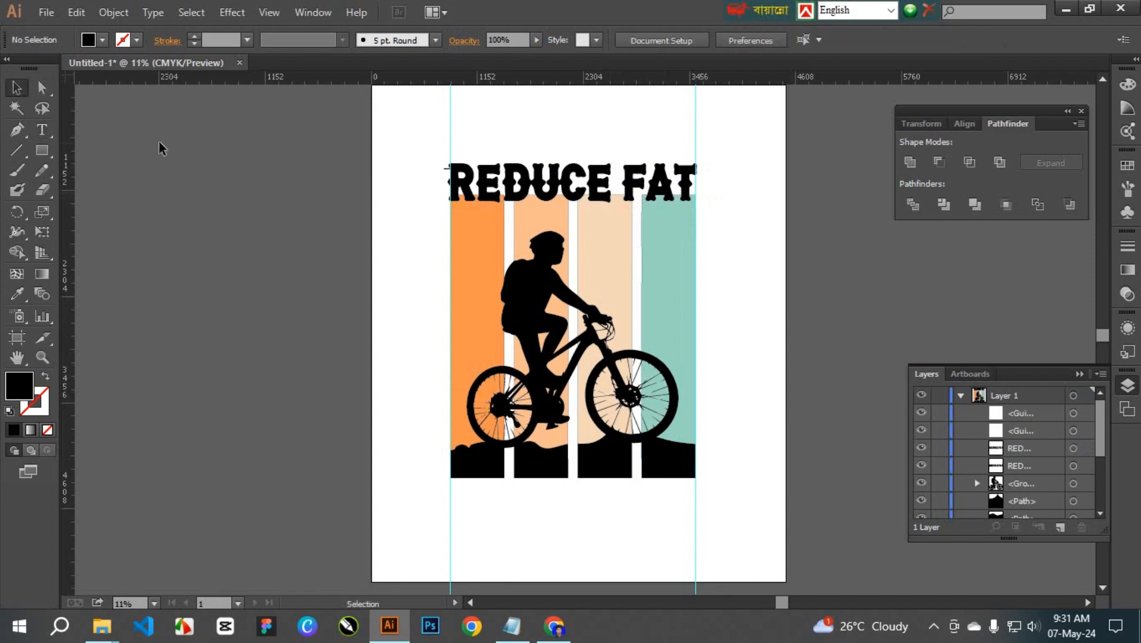
pyautogui.click(551, 192)
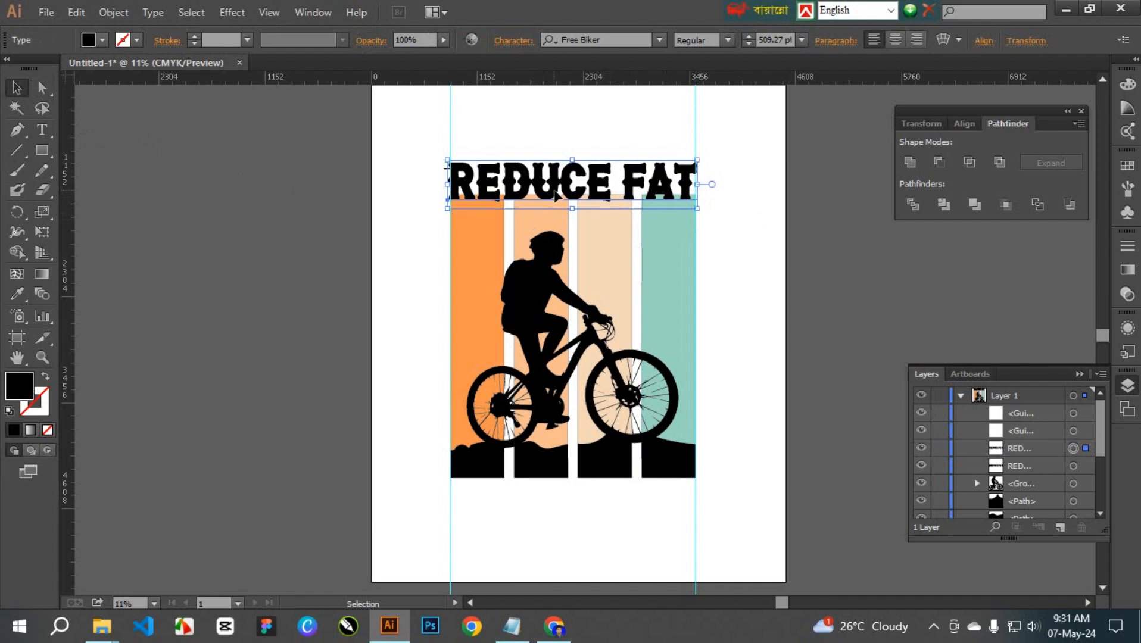
pyautogui.press('Up')
pyautogui.press('Up')
pyautogui.press('Up')
pyautogui.press('Up')
pyautogui.press('Up')
pyautogui.press('Up')
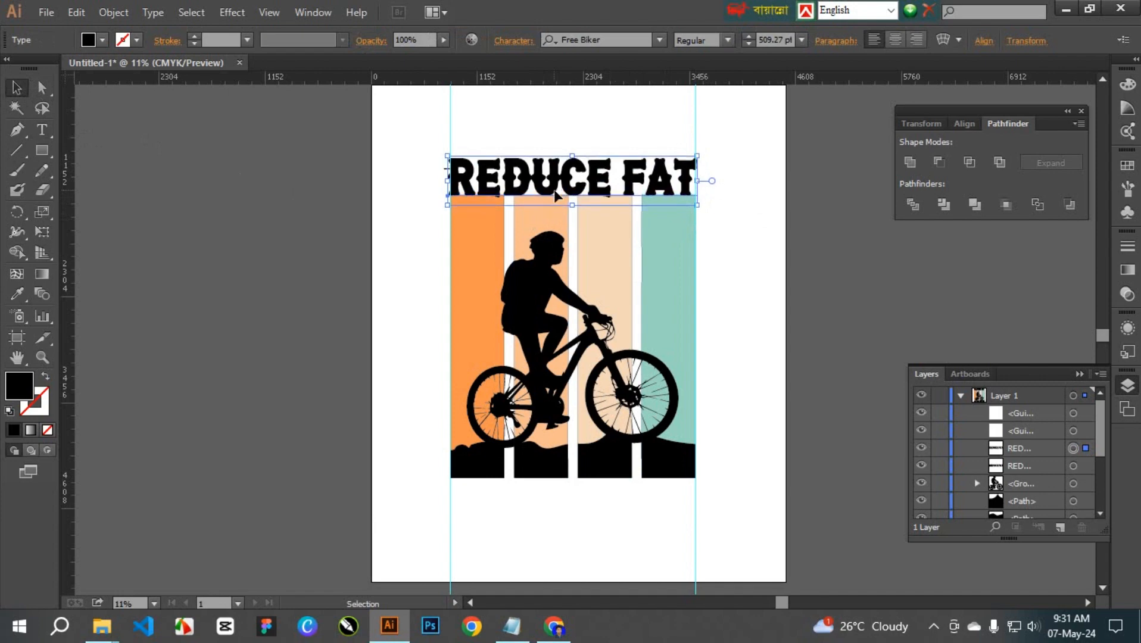
pyautogui.press('Up')
pyautogui.press('Up')
pyautogui.press('Up')
pyautogui.press('Up')
pyautogui.press('Up')
pyautogui.press('Up')
pyautogui.press('Up')
pyautogui.press('Up')
pyautogui.press('Up')
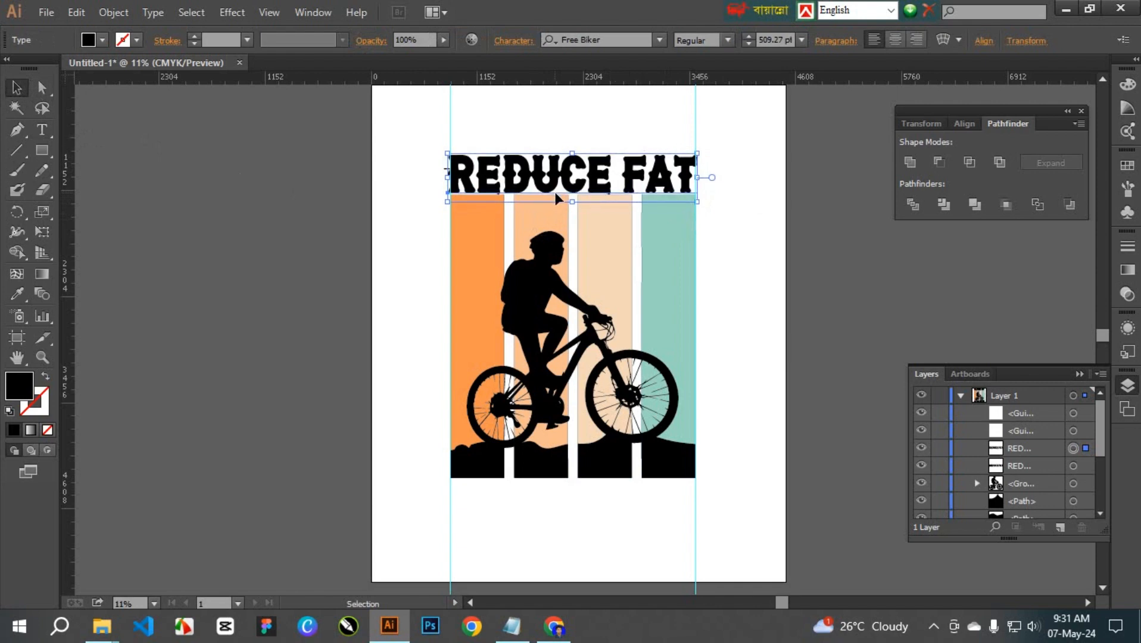
# Nudge the REDUCE FAT text slightly further above the stripes and convert it to outlines.
pyautogui.press('Up')
pyautogui.press('Up')
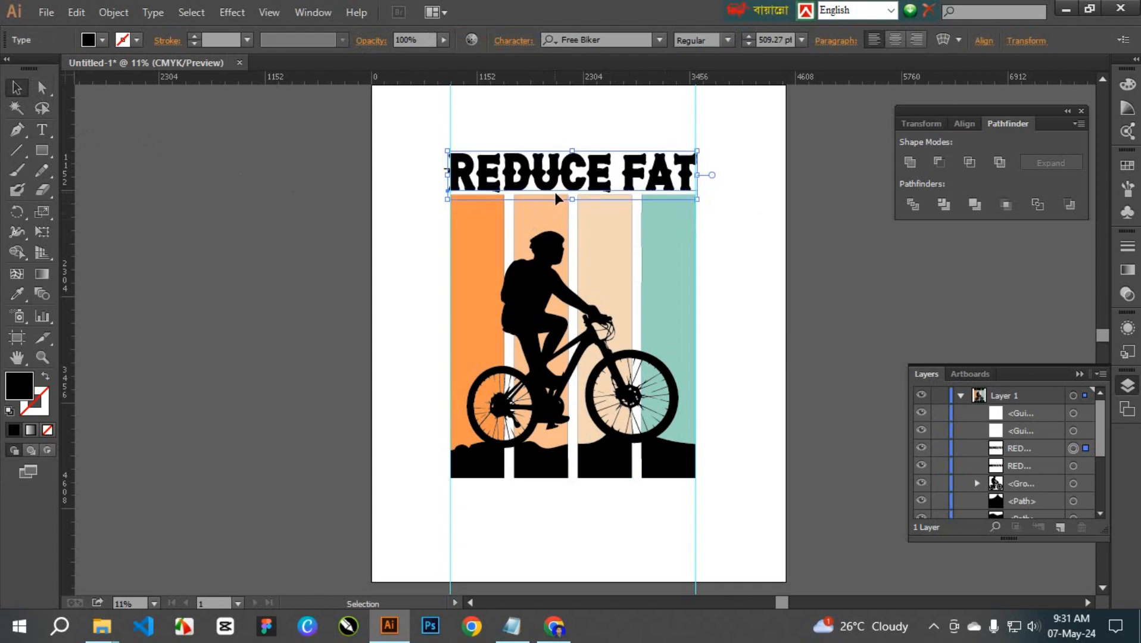
pyautogui.rightClick(524, 191)
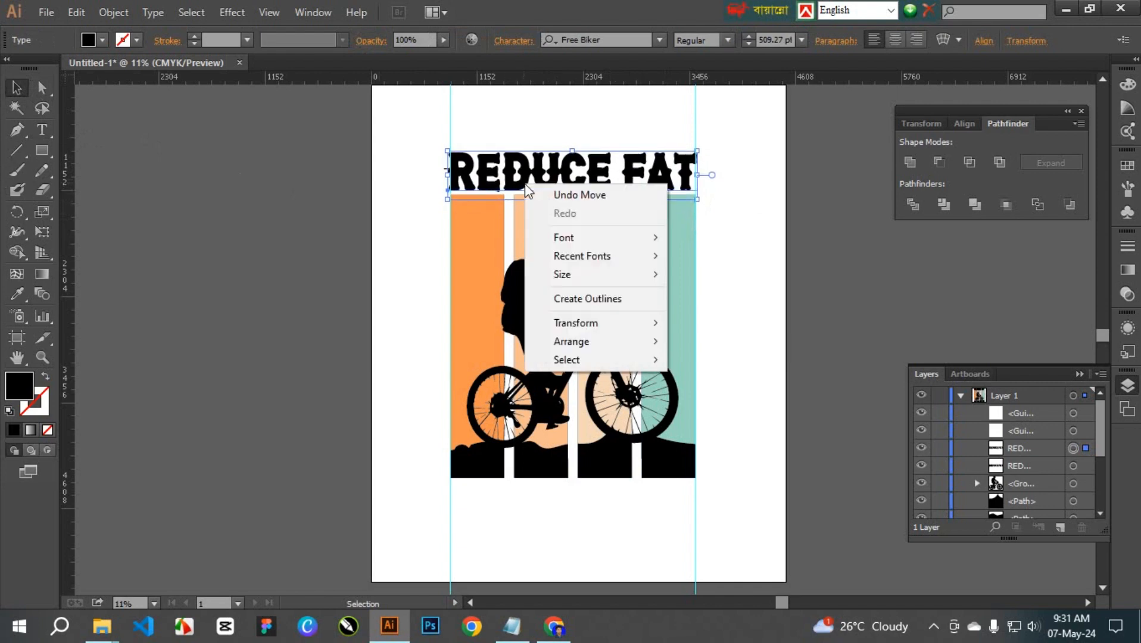
pyautogui.click(614, 298)
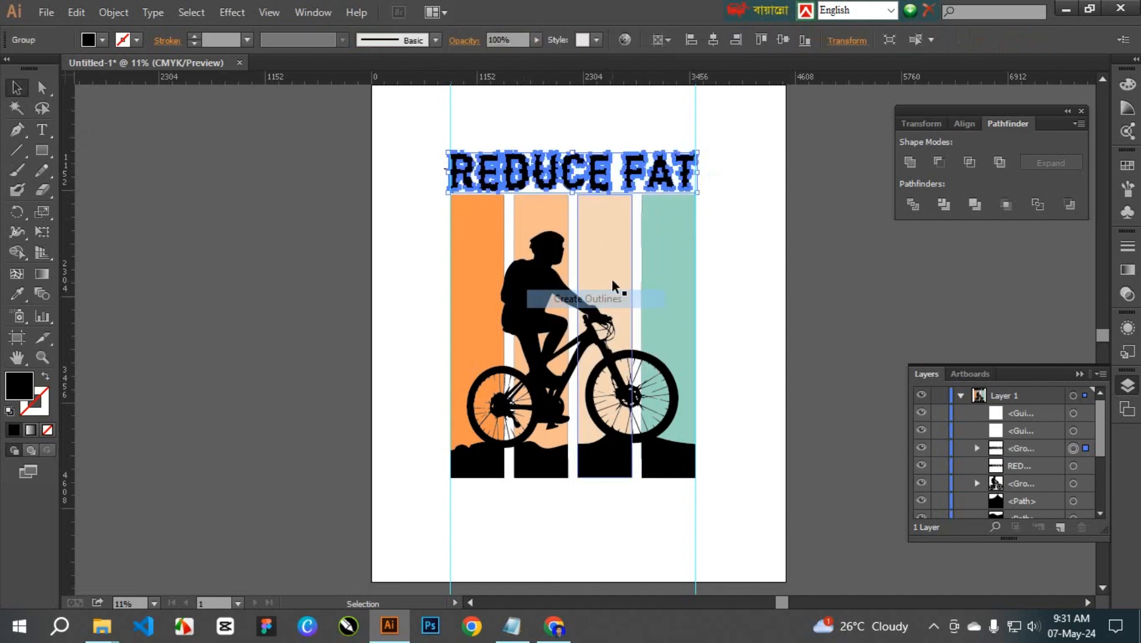
pyautogui.click(744, 159)
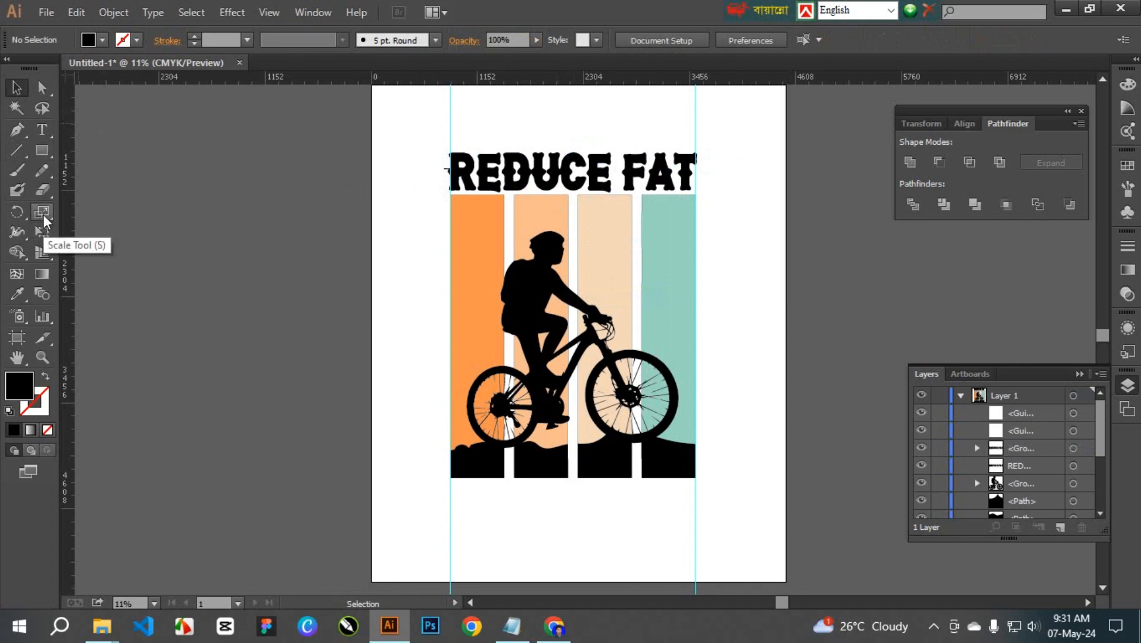
# Ungroup the outlined REDUCE FAT text into separate letter shapes.
pyautogui.click(16, 293)
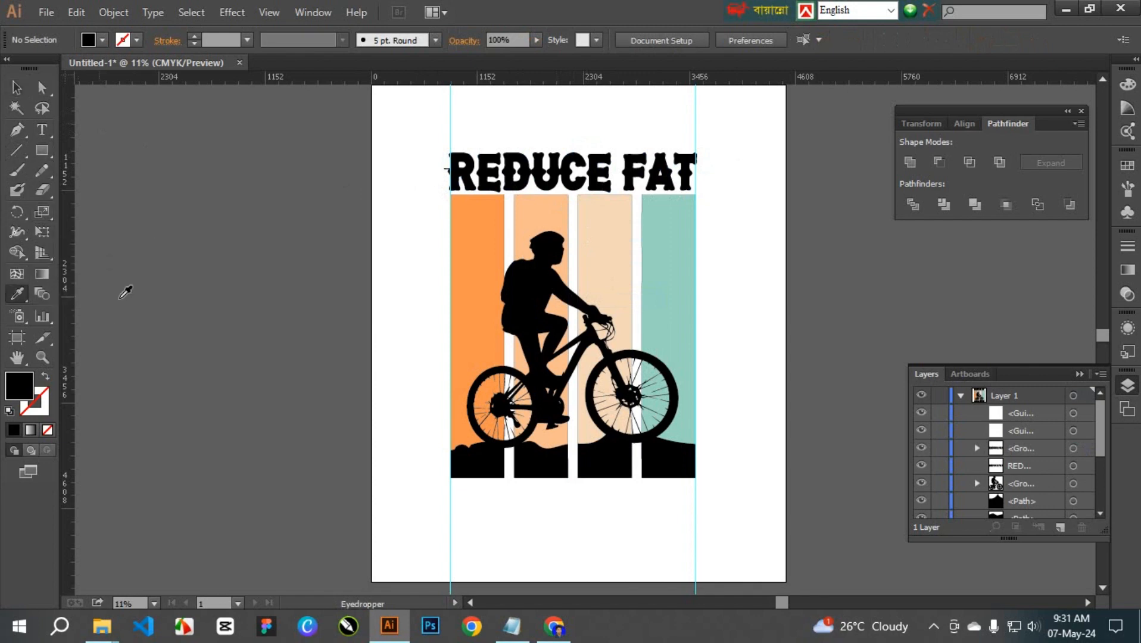
pyautogui.keyDown('ctrl'); pyautogui.click(469, 177); pyautogui.keyUp('ctrl')
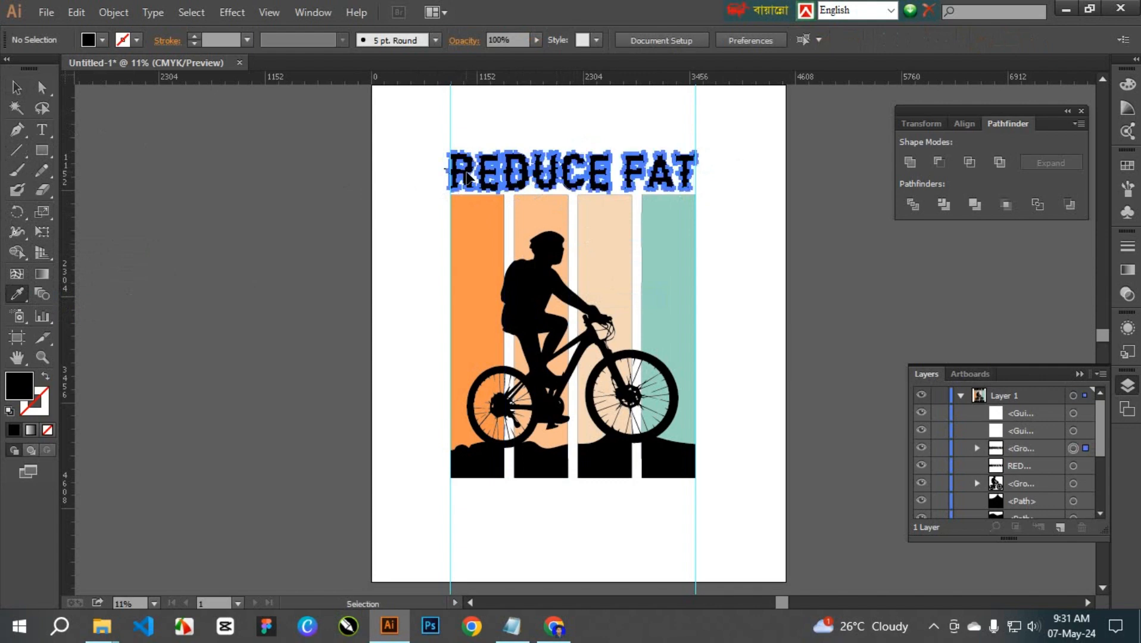
pyautogui.rightClick(516, 181)
pyautogui.click(583, 274)
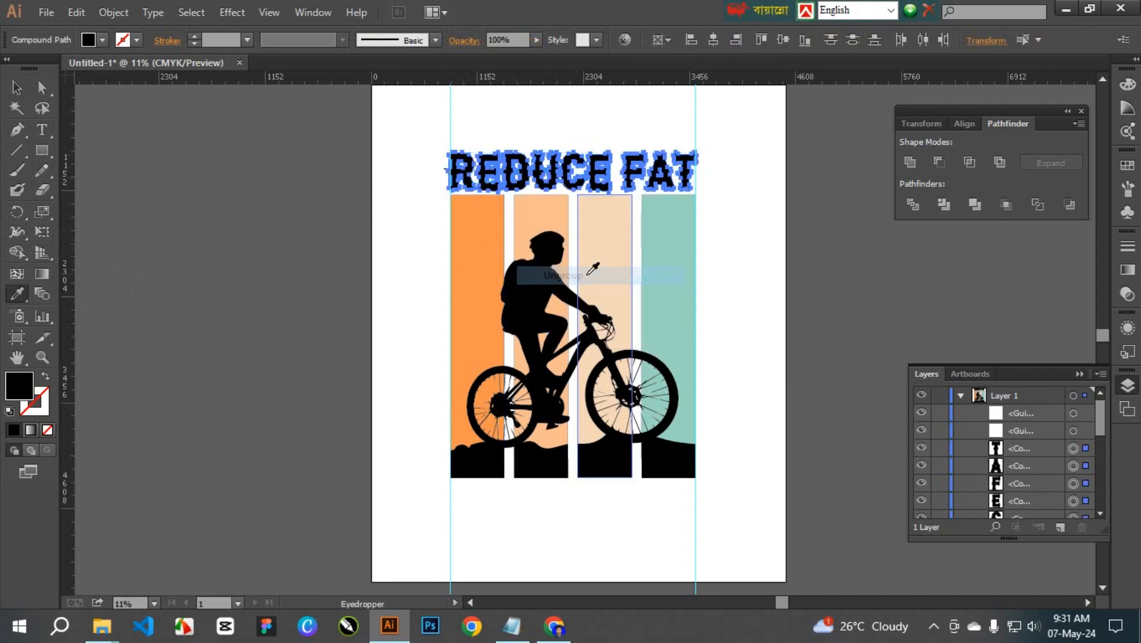
pyautogui.keyDown('ctrl'); pyautogui.click(741, 184); pyautogui.keyUp('ctrl')
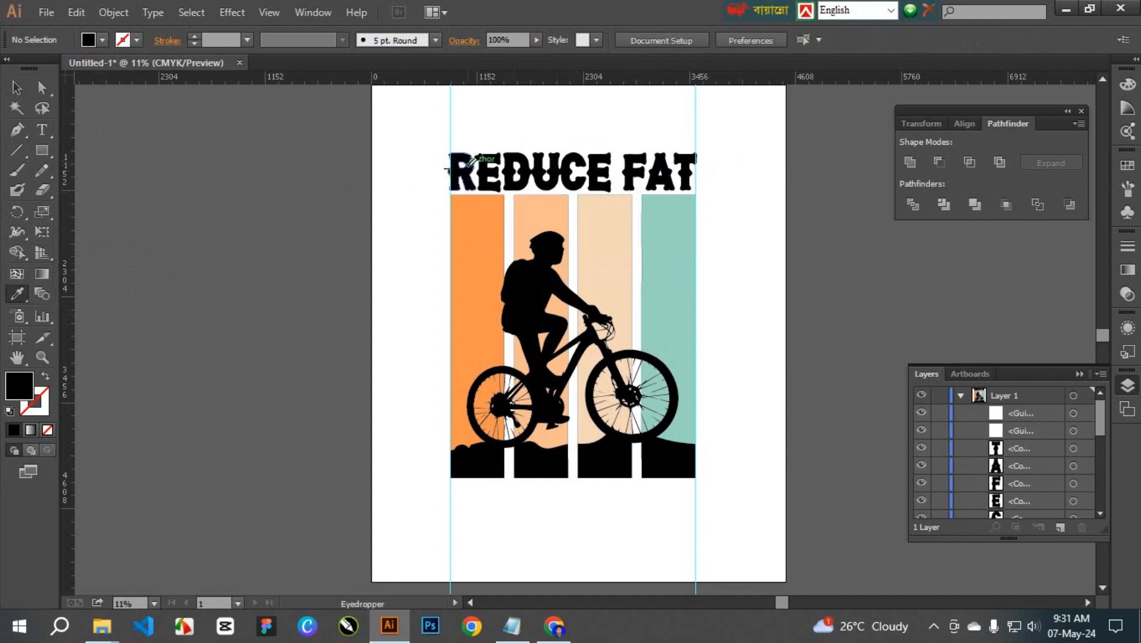
# Colour the letters R, E, D and U of REDUCE with the orange, light orange, cream and teal sampled from the stripes.
pyautogui.keyDown('ctrl'); pyautogui.click(470, 206); pyautogui.keyUp('ctrl')
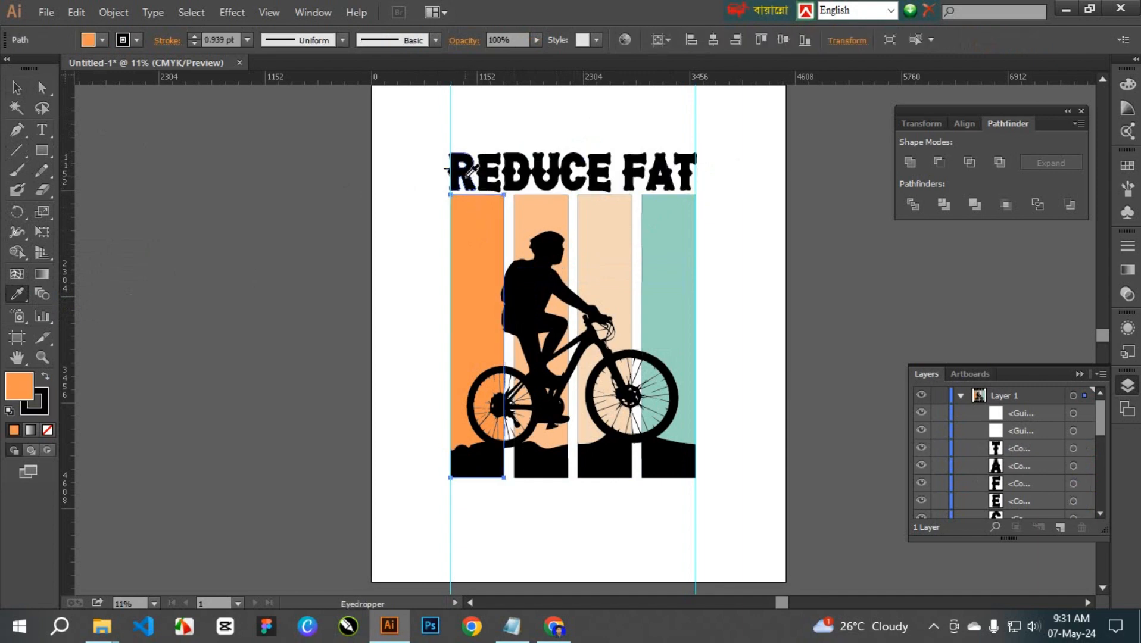
pyautogui.keyDown('ctrl'); pyautogui.click(471, 172); pyautogui.keyUp('ctrl')
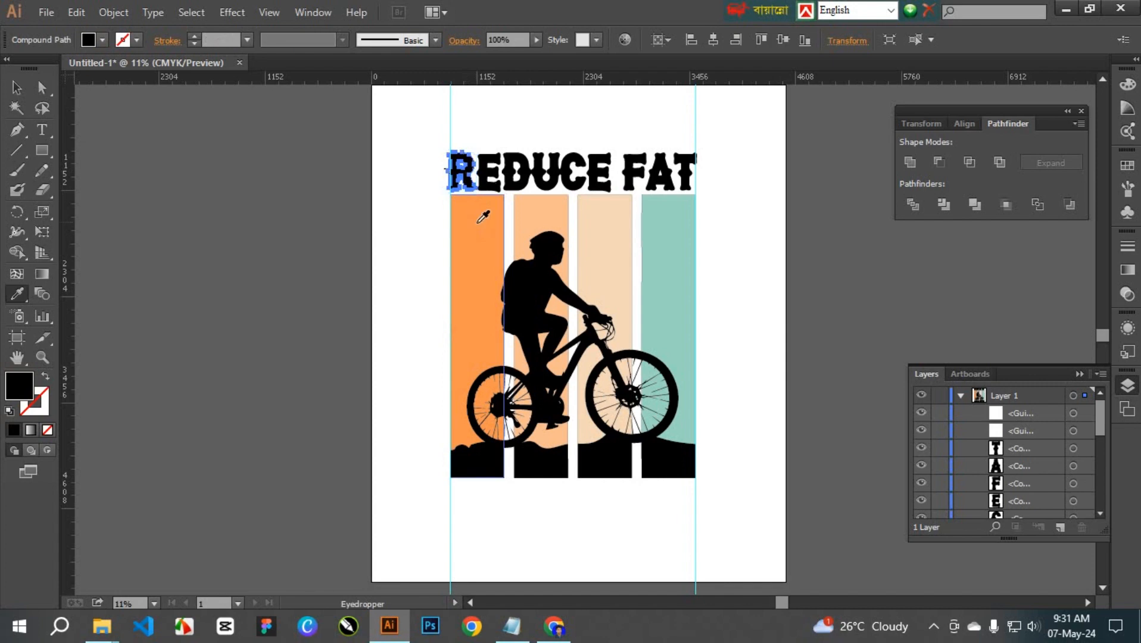
pyautogui.click(481, 212)
pyautogui.keyDown('ctrl'); pyautogui.click(488, 173); pyautogui.keyUp('ctrl')
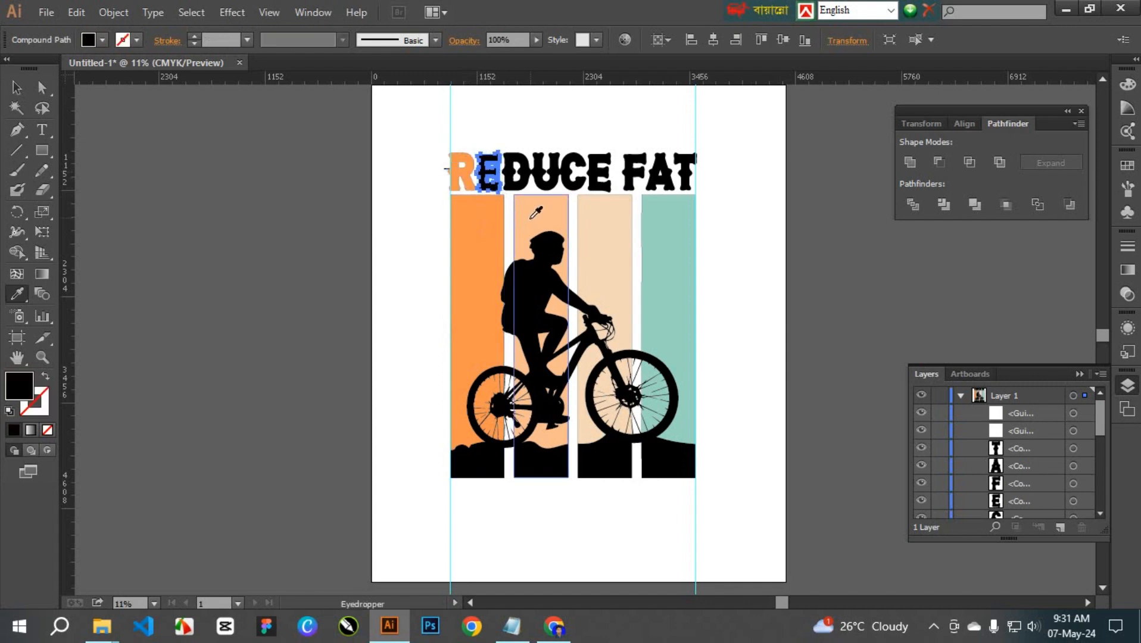
pyautogui.click(525, 201)
pyautogui.keyDown('ctrl'); pyautogui.click(516, 173); pyautogui.keyUp('ctrl')
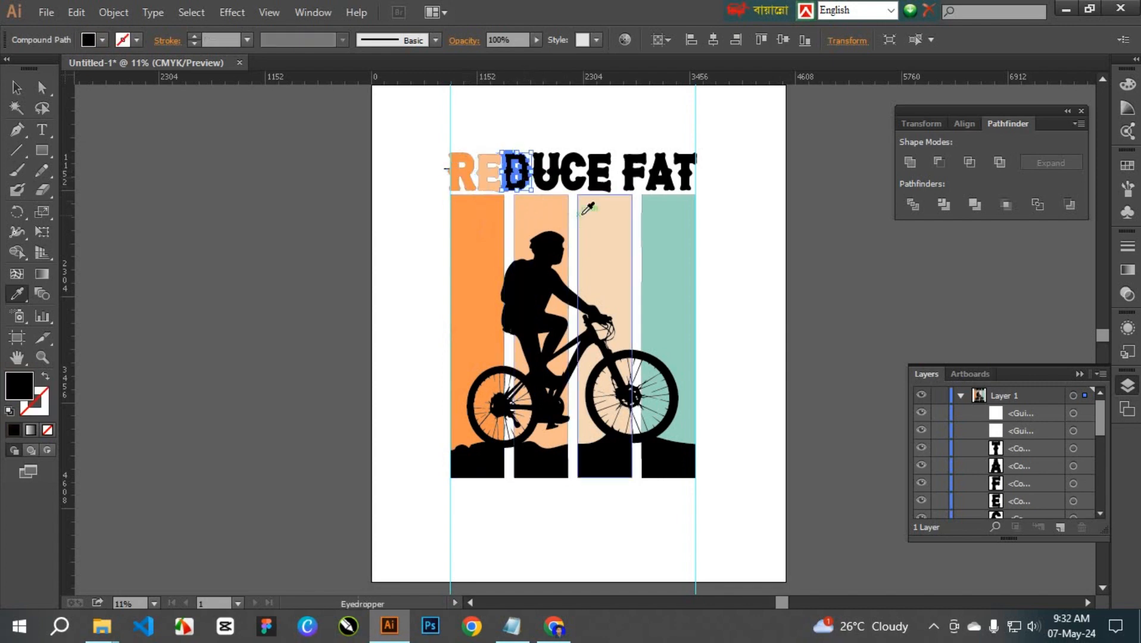
pyautogui.click(598, 215)
pyautogui.keyDown('ctrl'); pyautogui.click(545, 173); pyautogui.keyUp('ctrl')
pyautogui.click(654, 240)
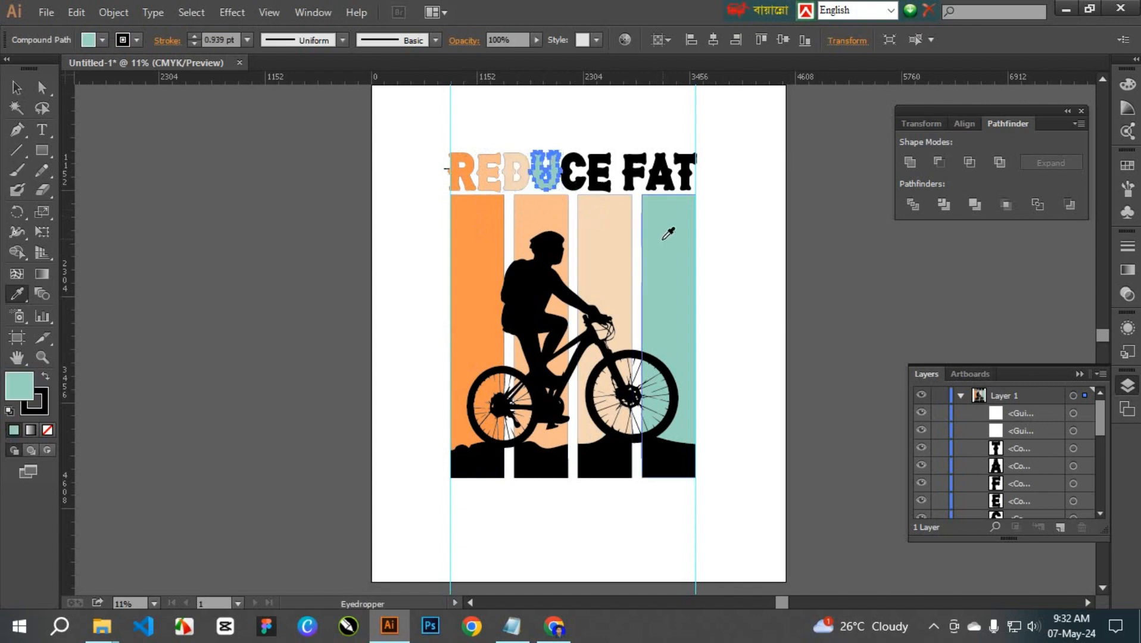
# Continue the stripe colour sequence on the remaining letters: C orange, E light orange, F cream, A teal and T orange.
pyautogui.keyDown('ctrl'); pyautogui.click(574, 173); pyautogui.keyUp('ctrl')
pyautogui.click(494, 227)
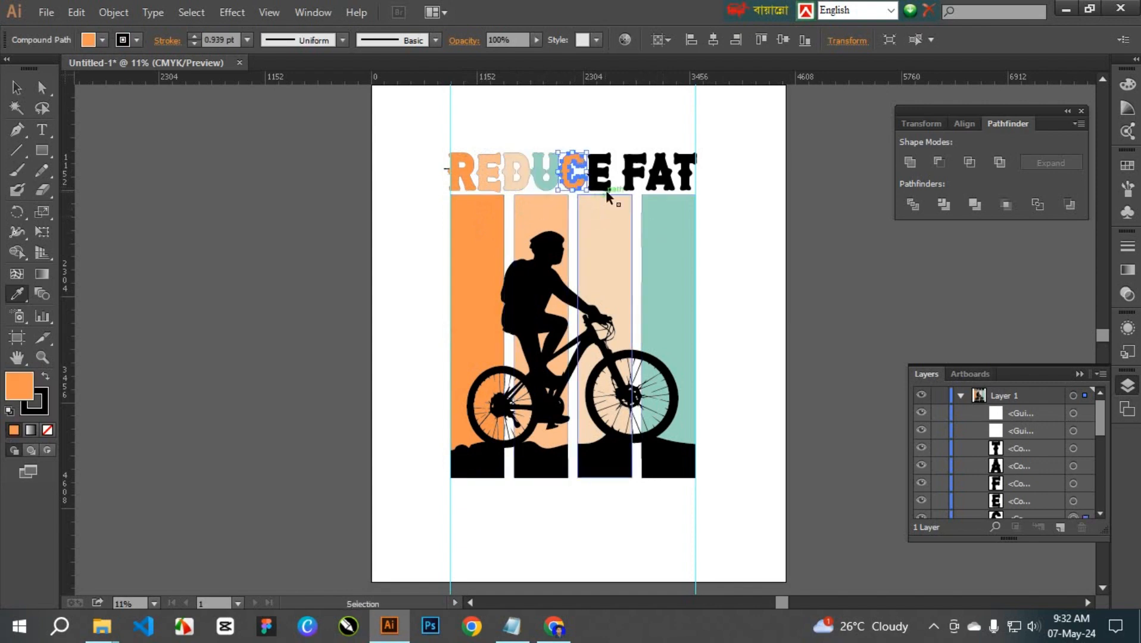
pyautogui.keyDown('ctrl'); pyautogui.click(601, 173); pyautogui.keyUp('ctrl')
pyautogui.click(548, 239)
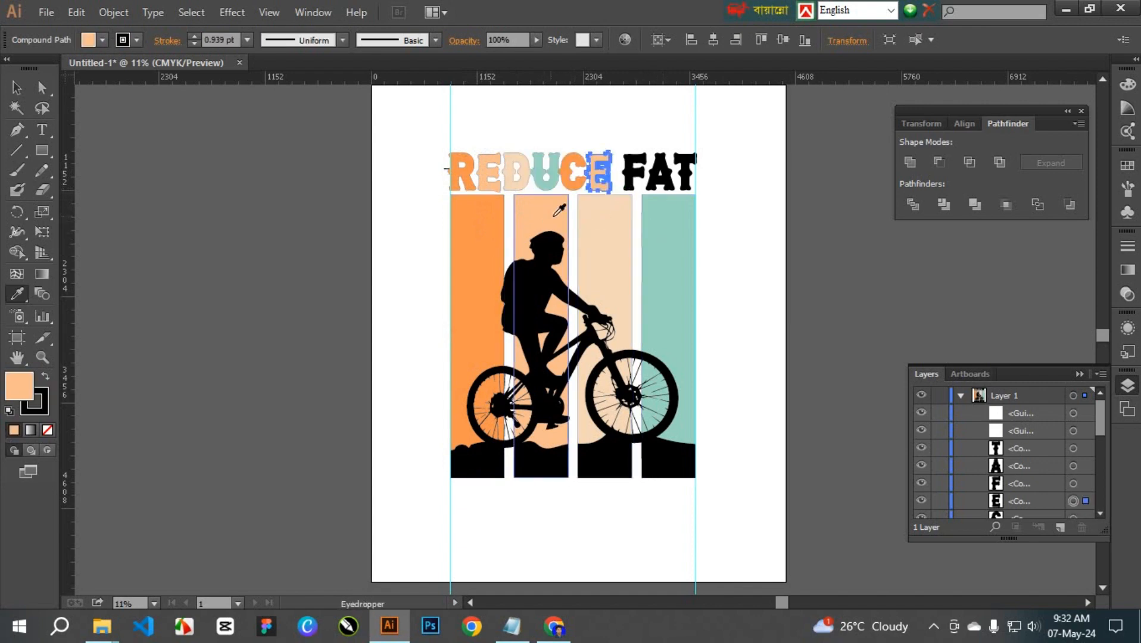
pyautogui.keyDown('ctrl'); pyautogui.click(639, 174); pyautogui.keyUp('ctrl')
pyautogui.click(602, 224)
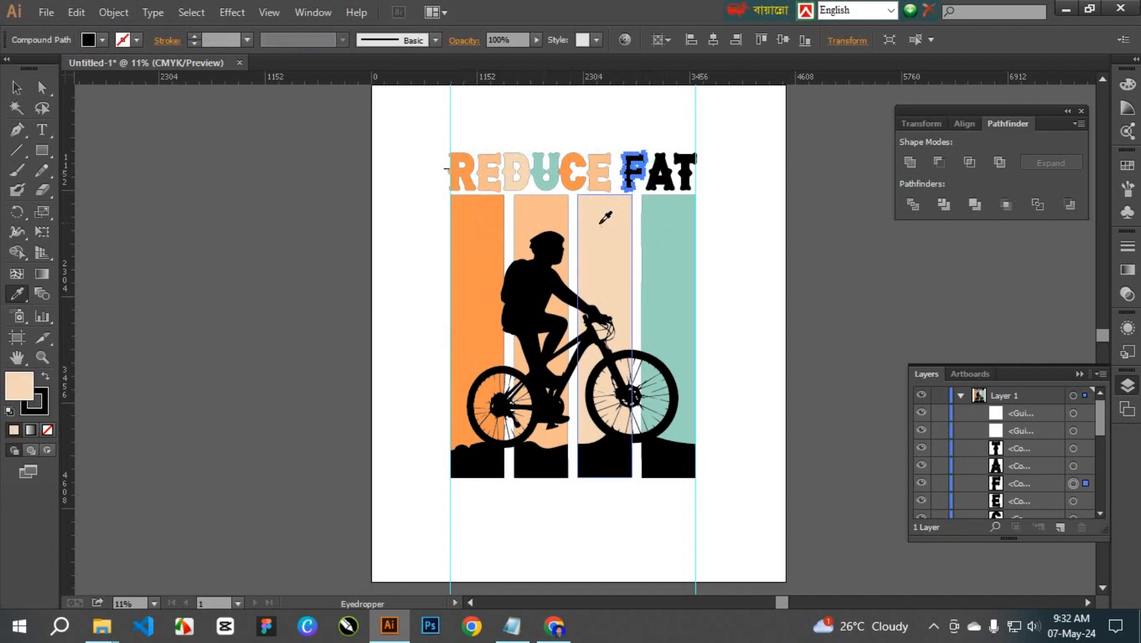
pyautogui.keyDown('ctrl'); pyautogui.click(670, 186); pyautogui.keyUp('ctrl')
pyautogui.click(678, 220)
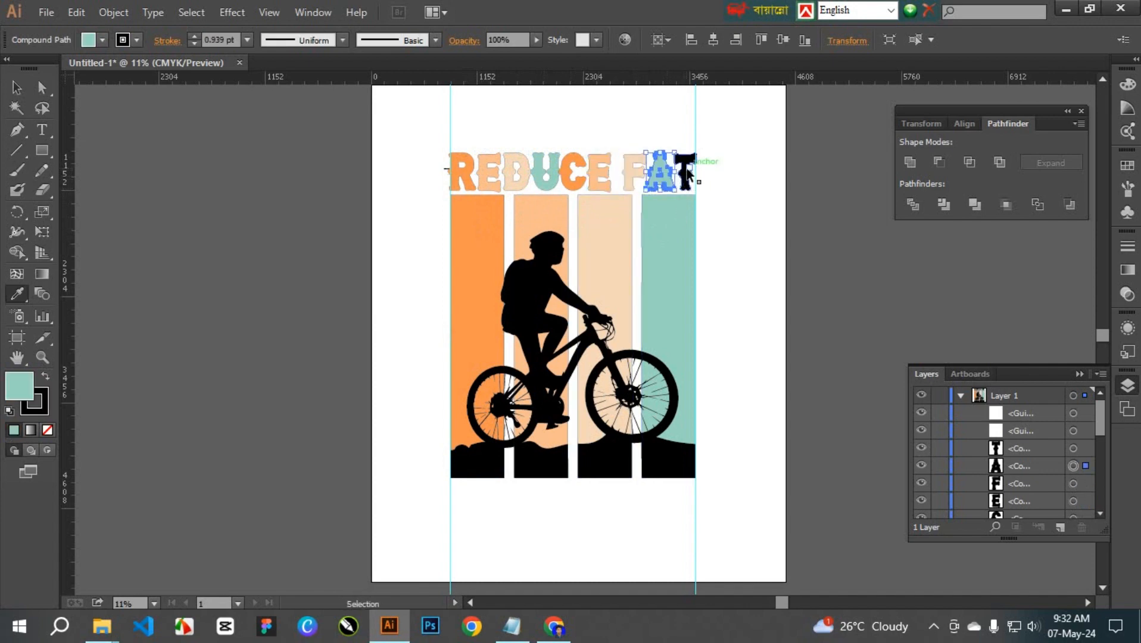
pyautogui.keyDown('ctrl'); pyautogui.click(687, 164); pyautogui.keyUp('ctrl')
pyautogui.click(473, 231)
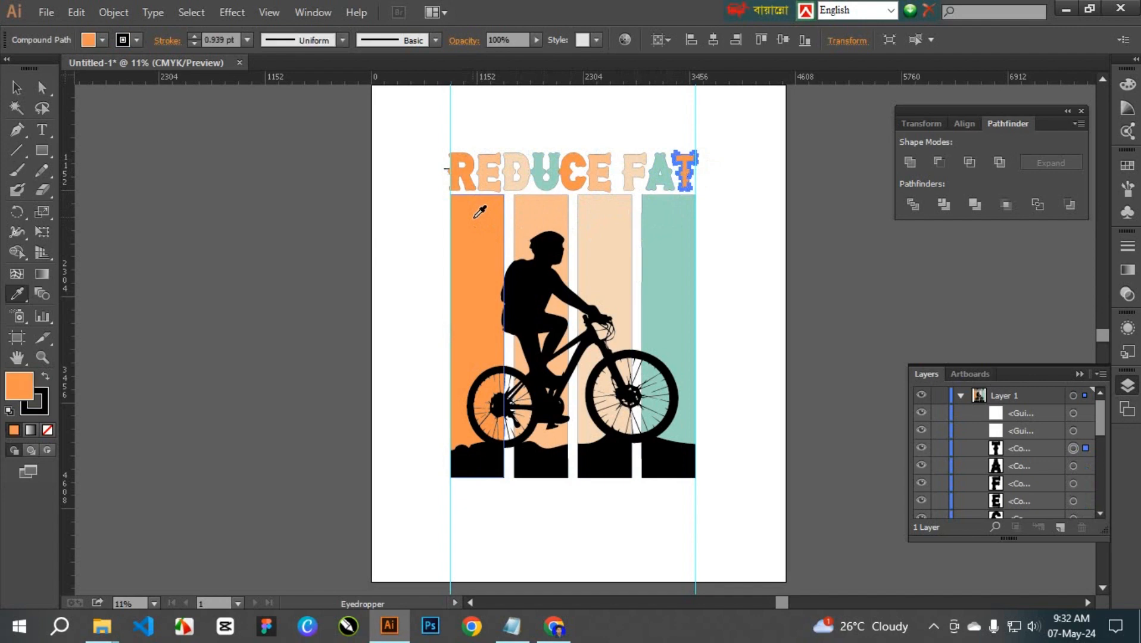
# Delete both vertical guides along the outer edges of the stripes.
pyautogui.keyDown('ctrl'); pyautogui.click(749, 164); pyautogui.keyUp('ctrl')
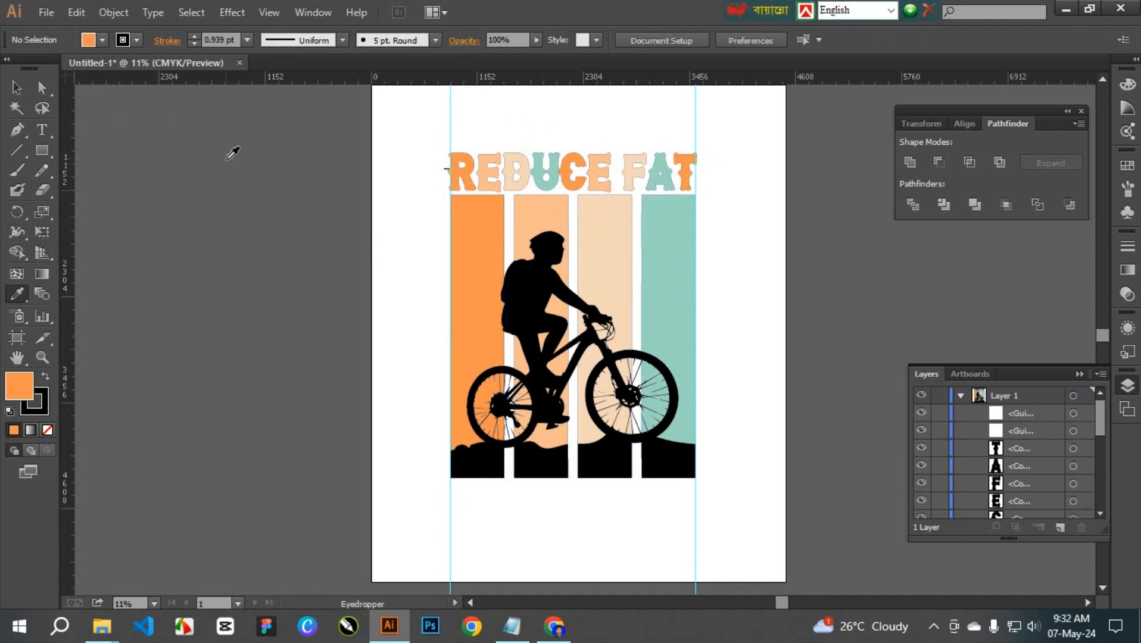
pyautogui.moveTo(428, 114); pyautogui.dragTo(688, 130)
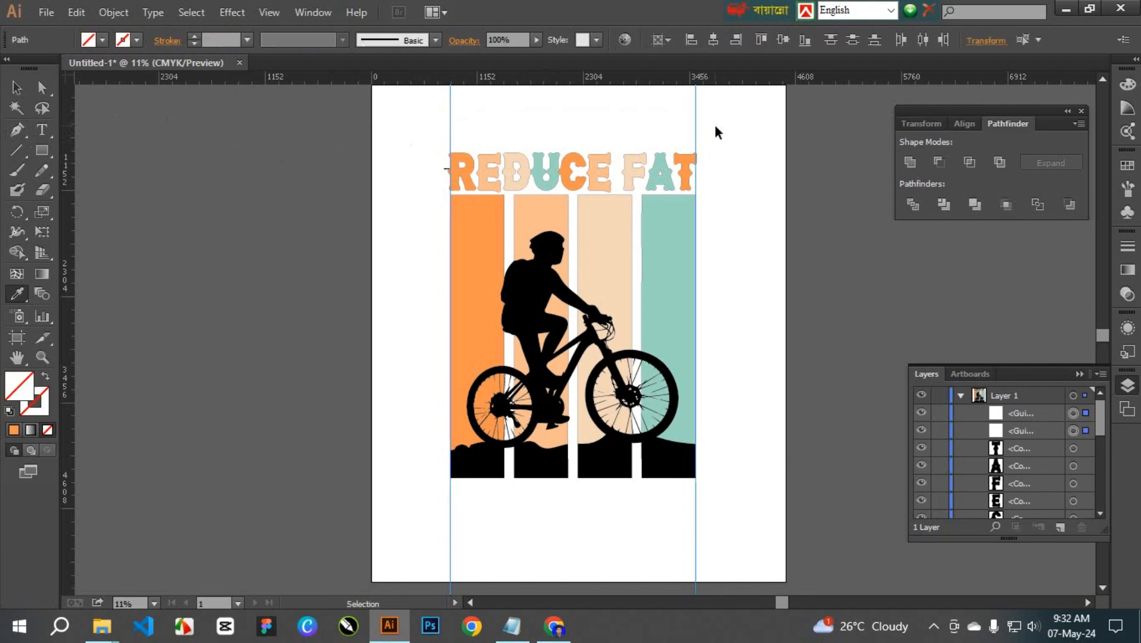
pyautogui.press('Delete')
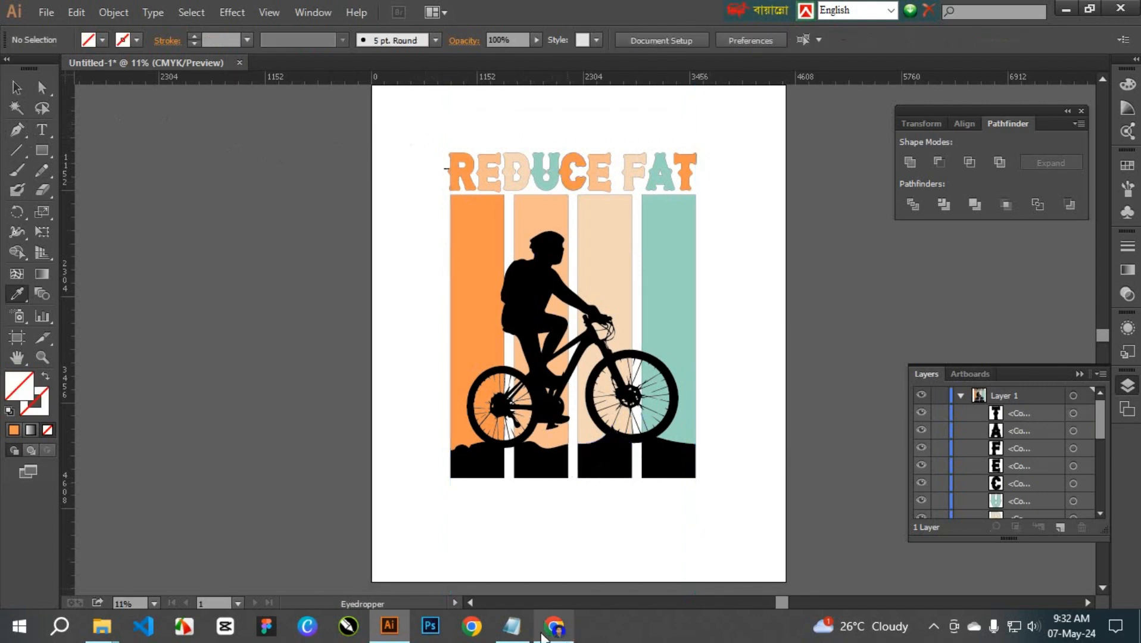
# Copy the word BICYCLE from the Notepad design notes and paste it in Illustrator as new text below the stripes.
pyautogui.click(512, 626)
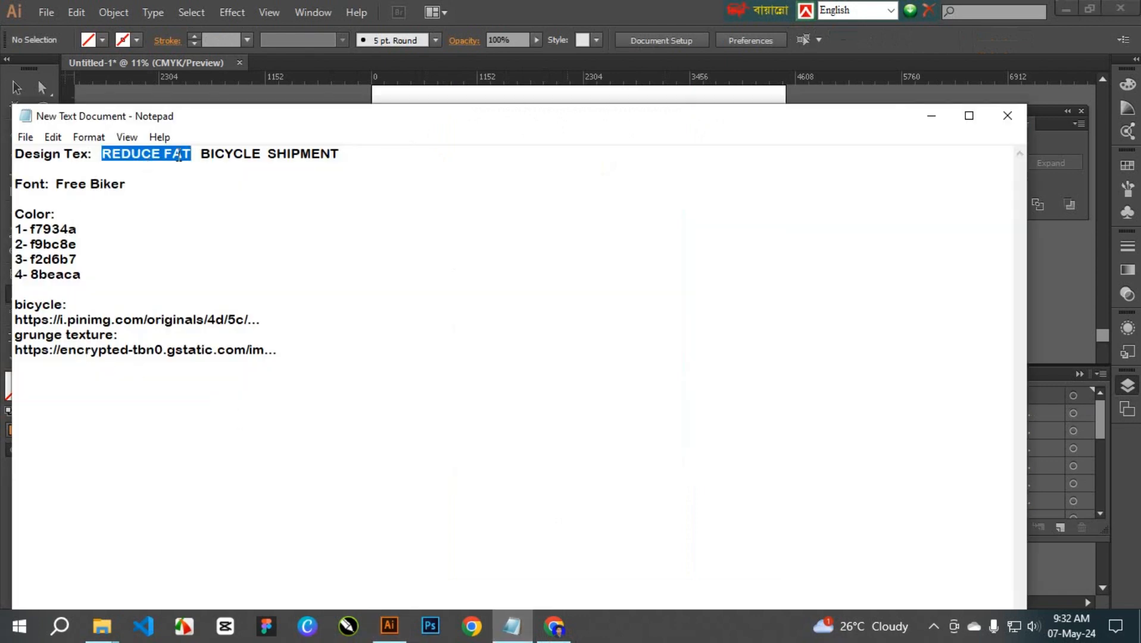
pyautogui.moveTo(203, 153); pyautogui.dragTo(261, 156)
pyautogui.hotkey('ctrl', 'c')
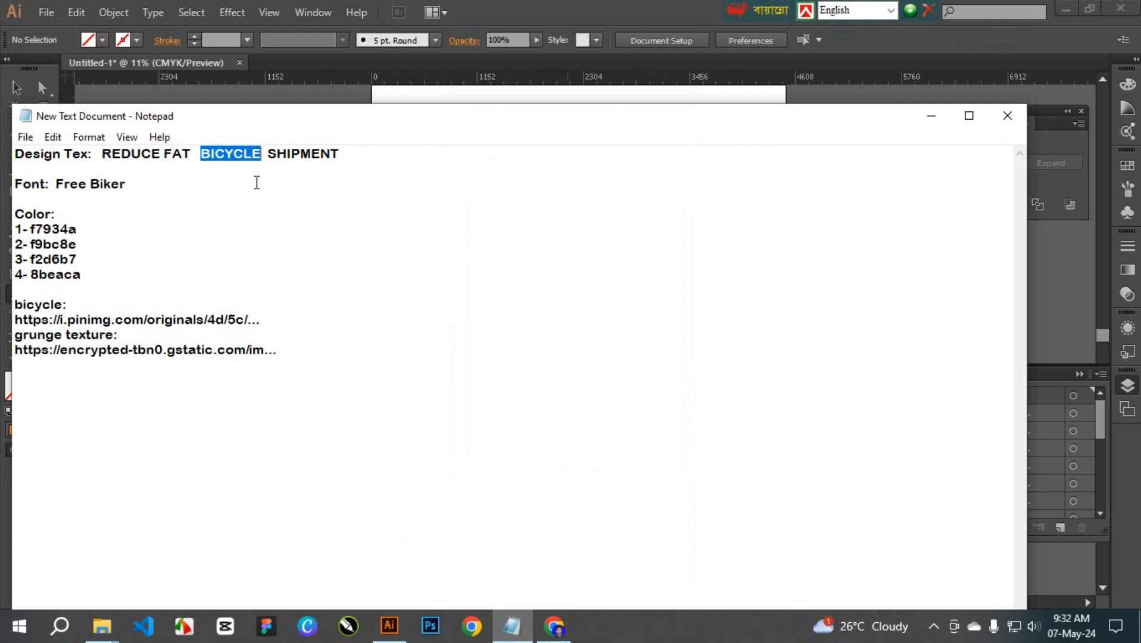
pyautogui.click(389, 626)
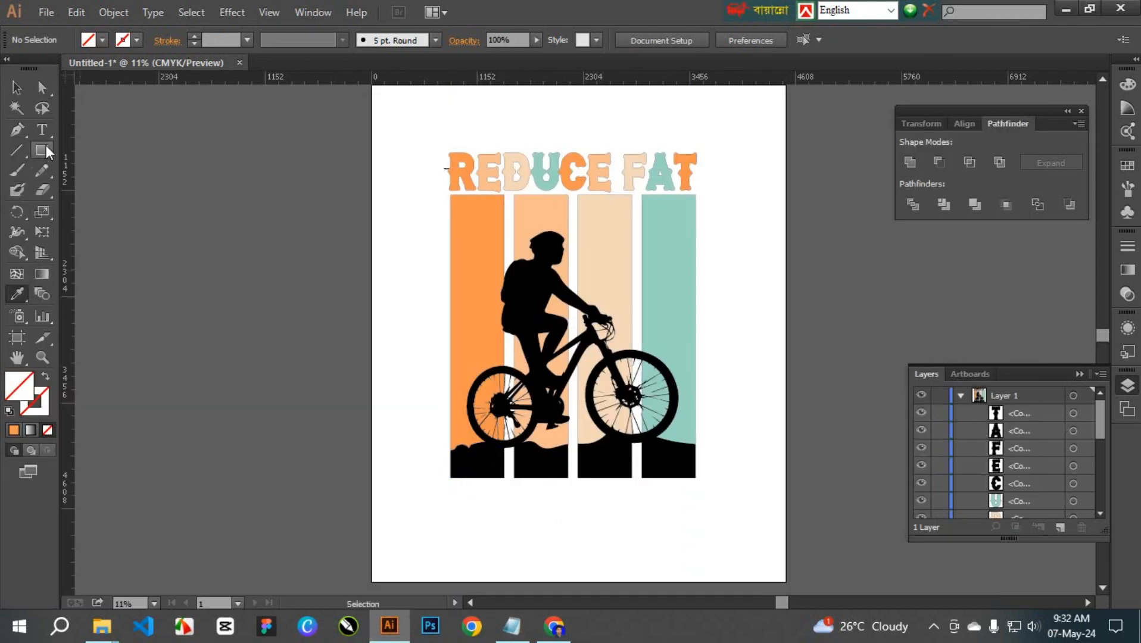
pyautogui.press('t')
pyautogui.click(463, 505)
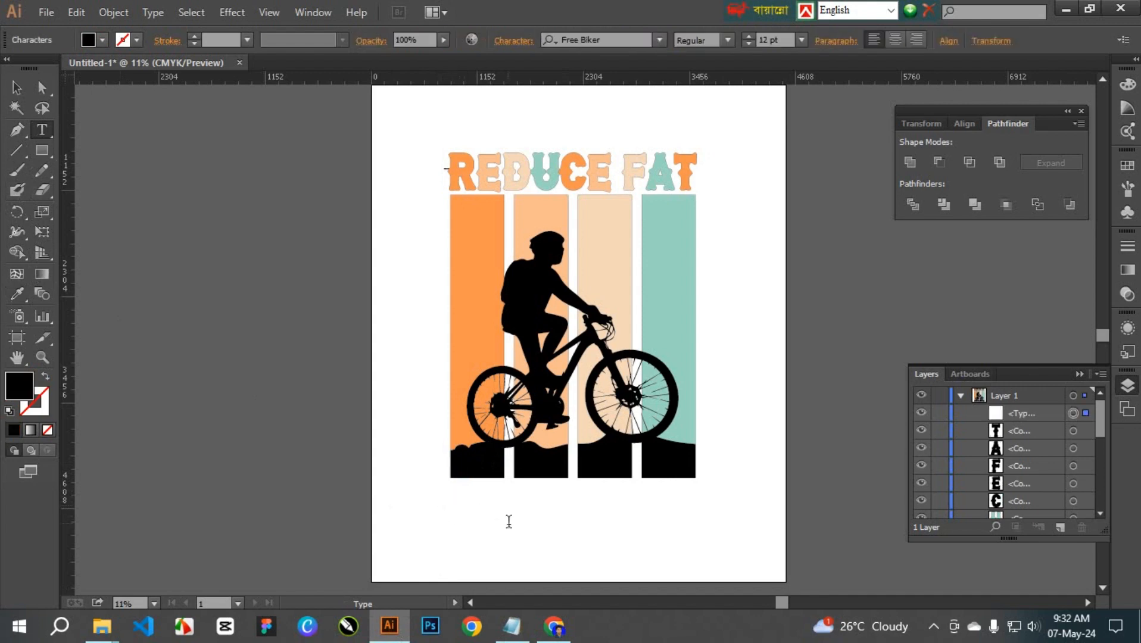
pyautogui.hotkey('ctrl', 'v')
# Enlarge the BICYCLE text to about 331 pt, stretched wide to roughly match the combined width of the stripes.
pyautogui.moveTo(448, 498); pyautogui.dragTo(678, 557)
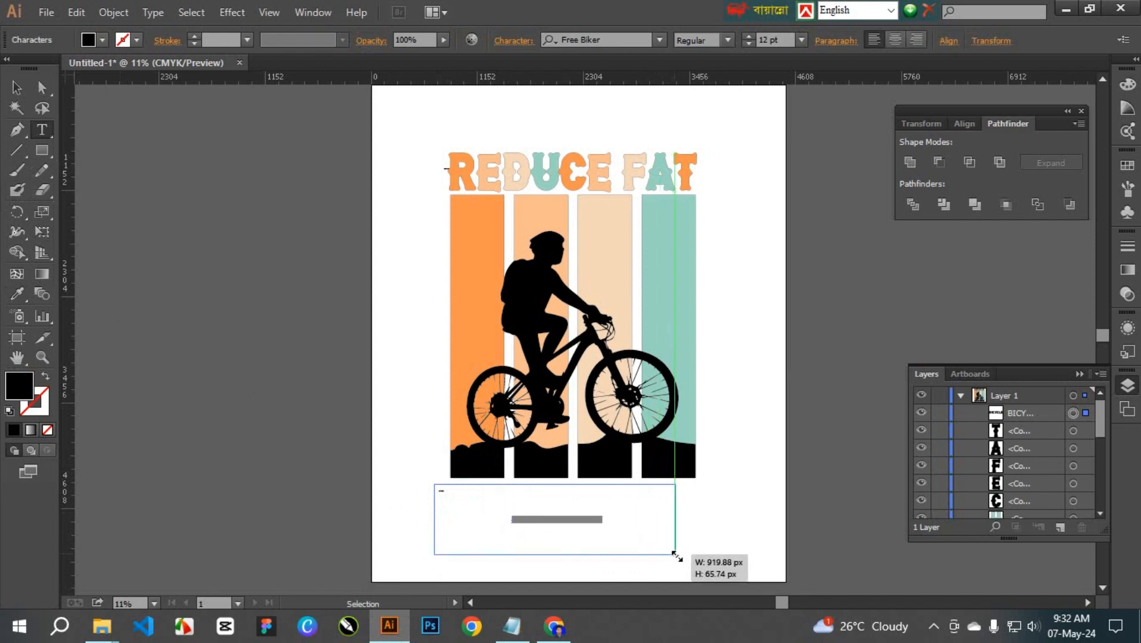
pyautogui.keyDown('ctrl'); pyautogui.click(581, 537); pyautogui.keyUp('ctrl')
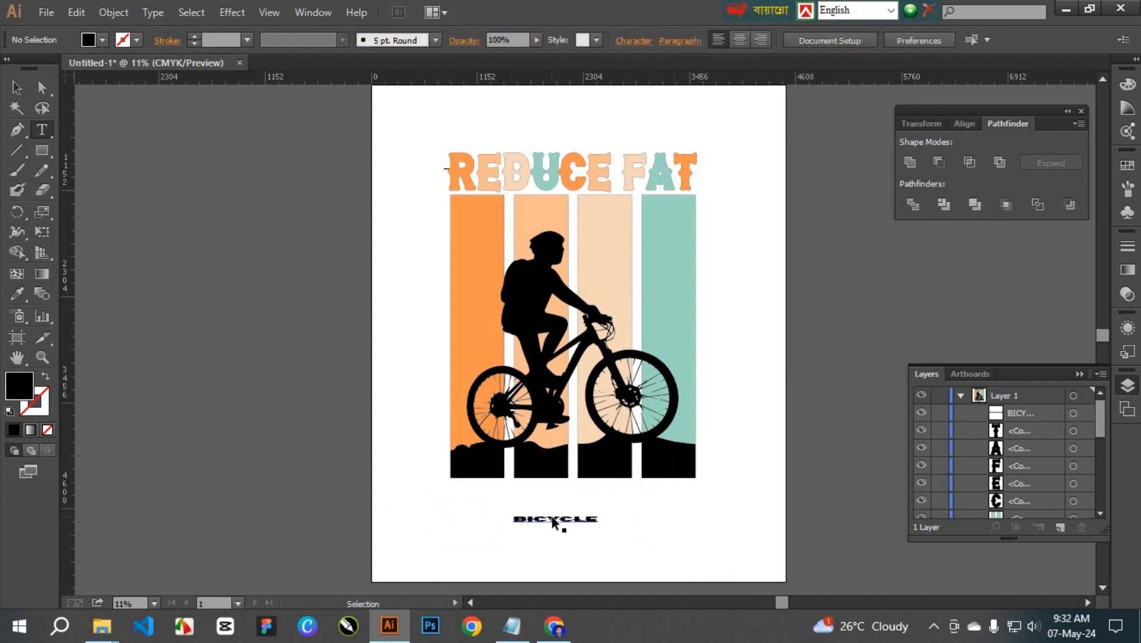
pyautogui.moveTo(553, 519); pyautogui.dragTo(697, 560)
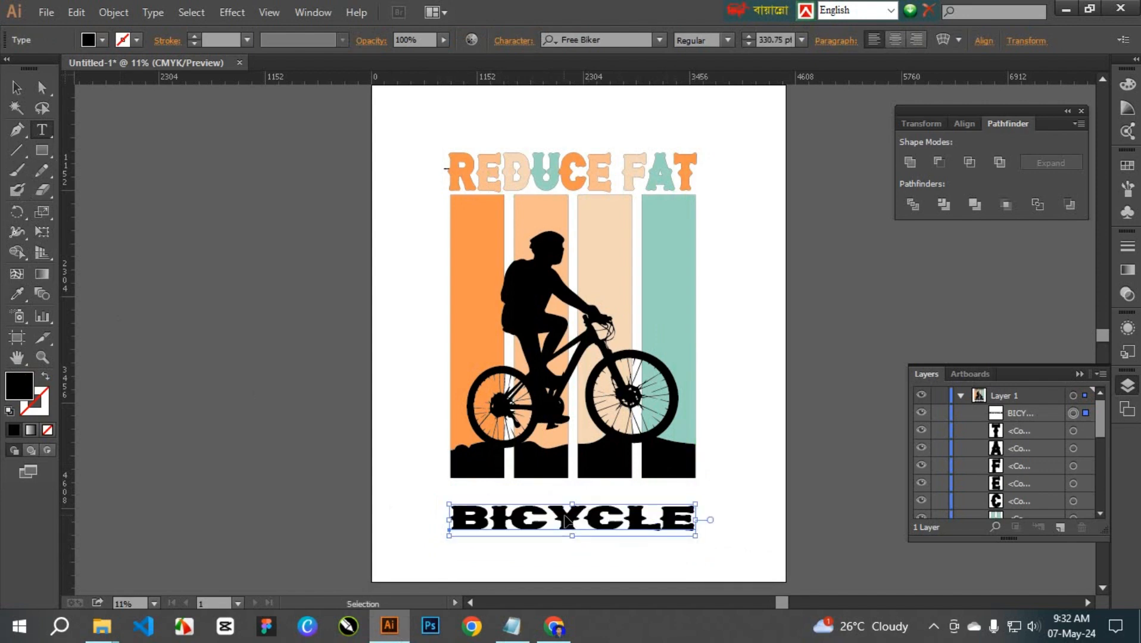
# Move the BICYCLE text directly beneath the black ground and scale it to about 348 pt to match the REDUCE FAT width.
pyautogui.moveTo(567, 514); pyautogui.dragTo(560, 495)
pyautogui.moveTo(560, 494); pyautogui.dragTo(560, 494)
pyautogui.moveTo(695, 515); pyautogui.dragTo(702, 520)
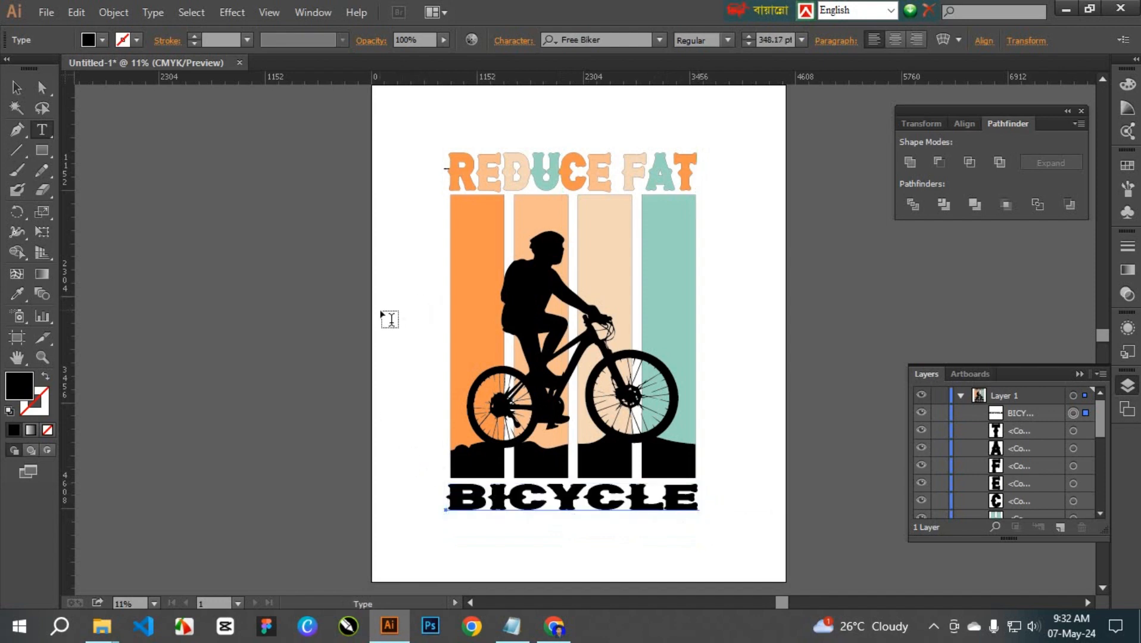
# Convert the BICYCLE text to outlines and ungroup it into separate letter shapes.
pyautogui.click(27, 291)
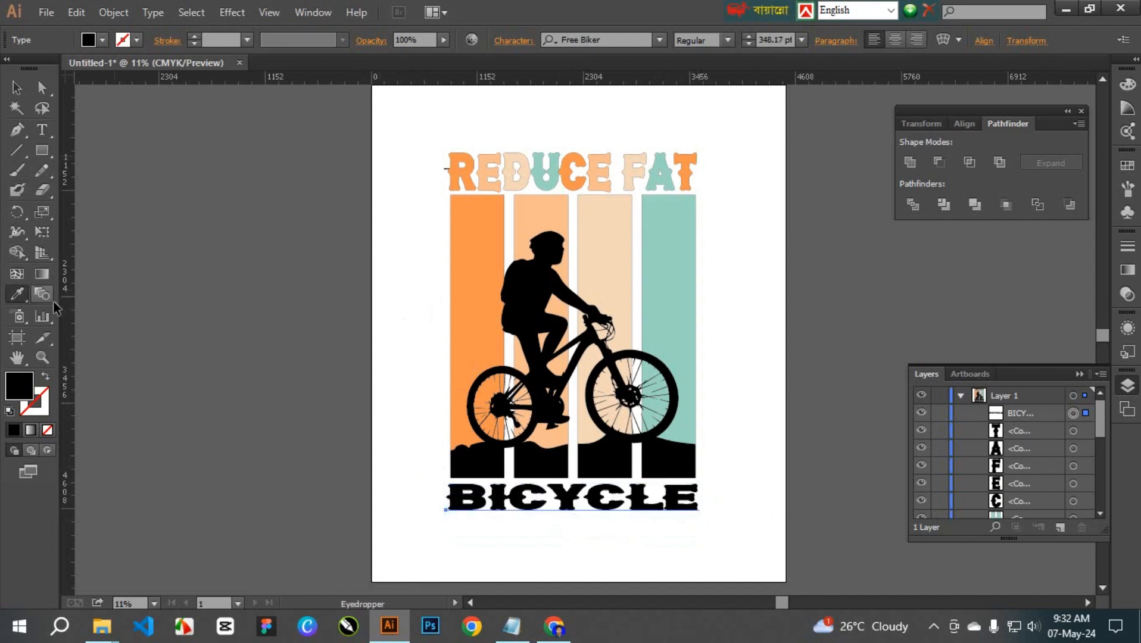
pyautogui.press('ctrl')
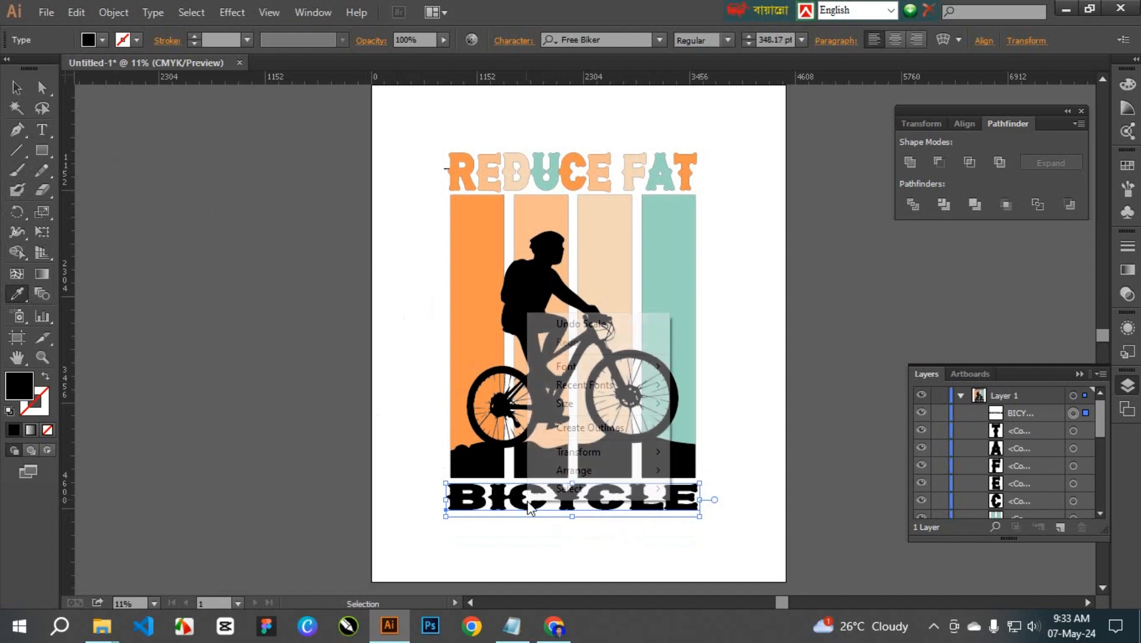
pyautogui.rightClick(528, 505)
pyautogui.click(591, 428)
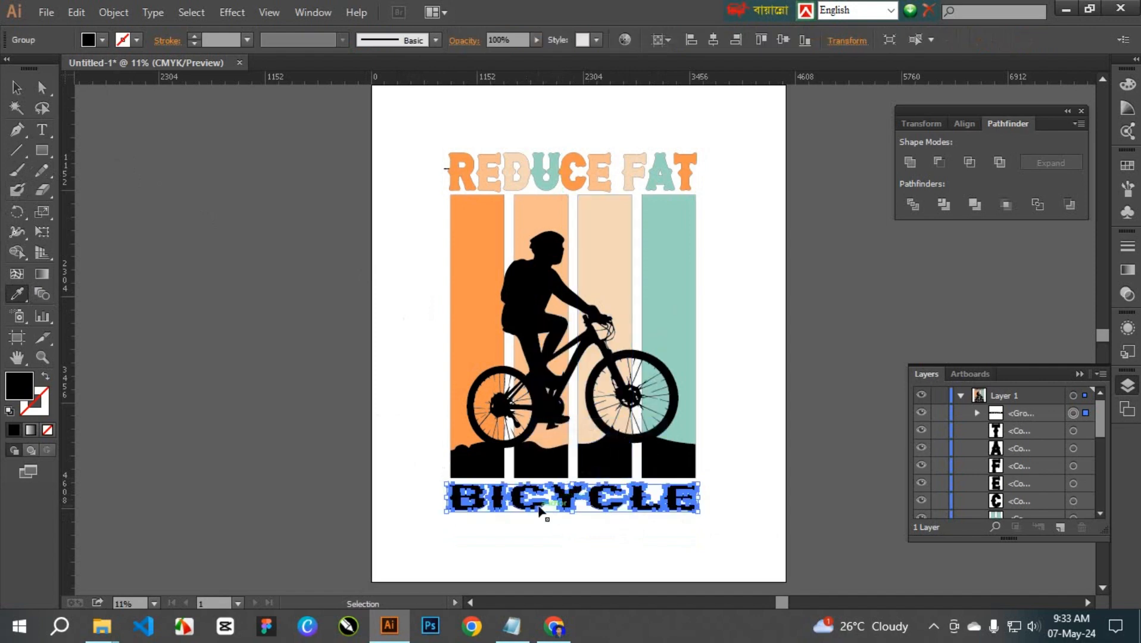
pyautogui.rightClick(540, 511)
pyautogui.click(596, 433)
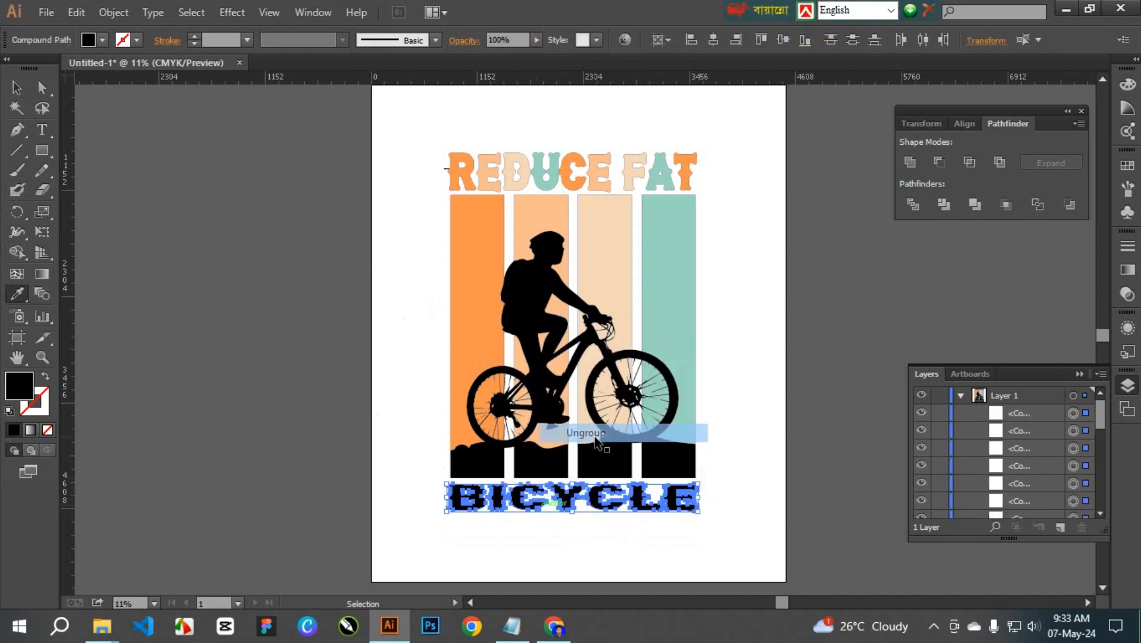
pyautogui.click(726, 493)
# Colour the BICYCLE letters B, I, first C and Y with the orange, peach, cream and mint stripe colours using the Eyedropper.
pyautogui.click(477, 508)
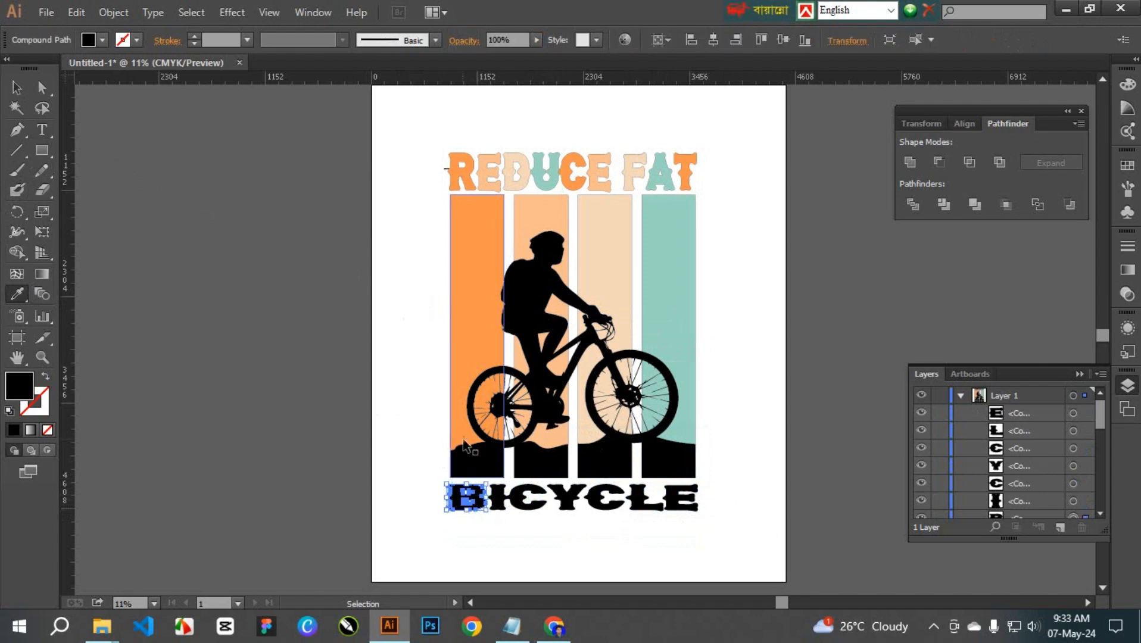
pyautogui.press('i')
pyautogui.click(456, 389)
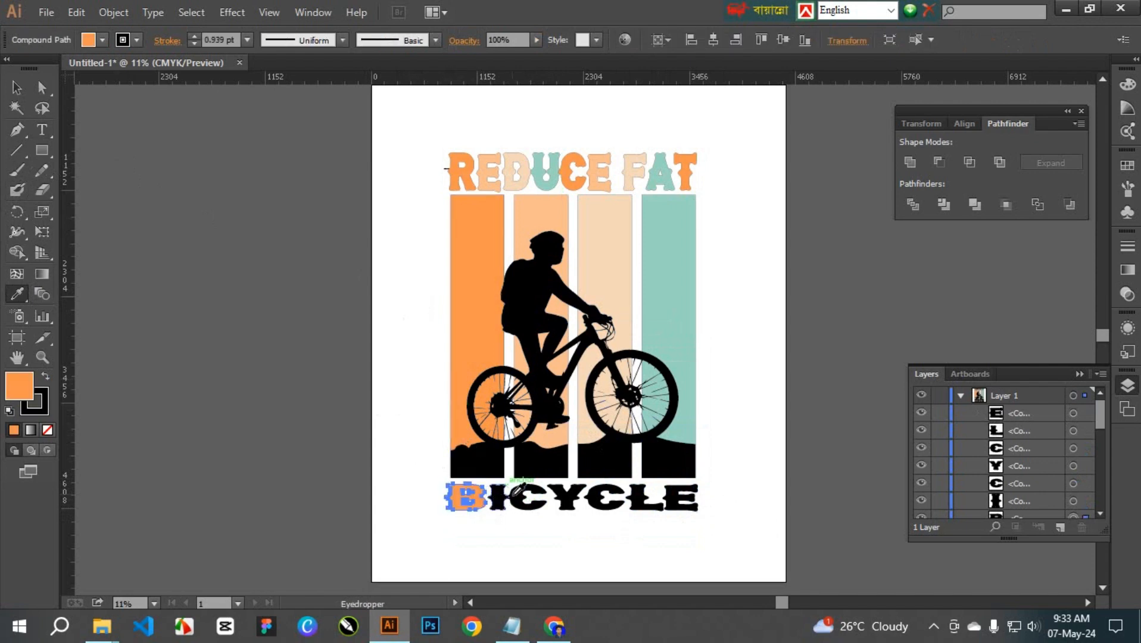
pyautogui.keyDown('ctrl'); pyautogui.click(506, 505); pyautogui.keyUp('ctrl')
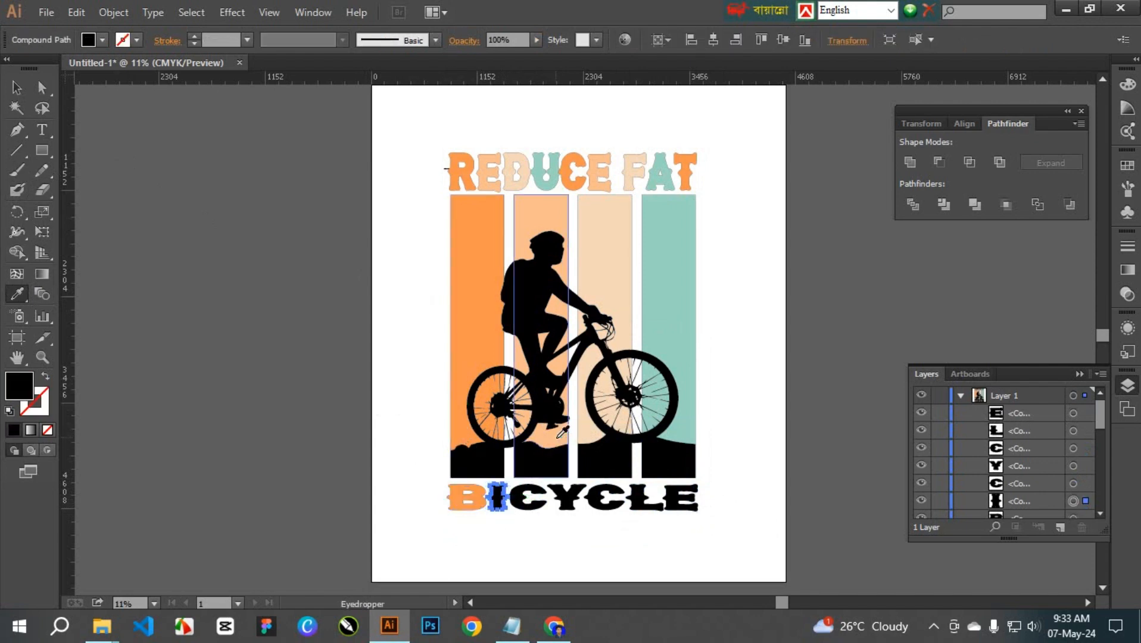
pyautogui.click(553, 476)
pyautogui.keyDown('ctrl'); pyautogui.click(535, 507); pyautogui.keyUp('ctrl')
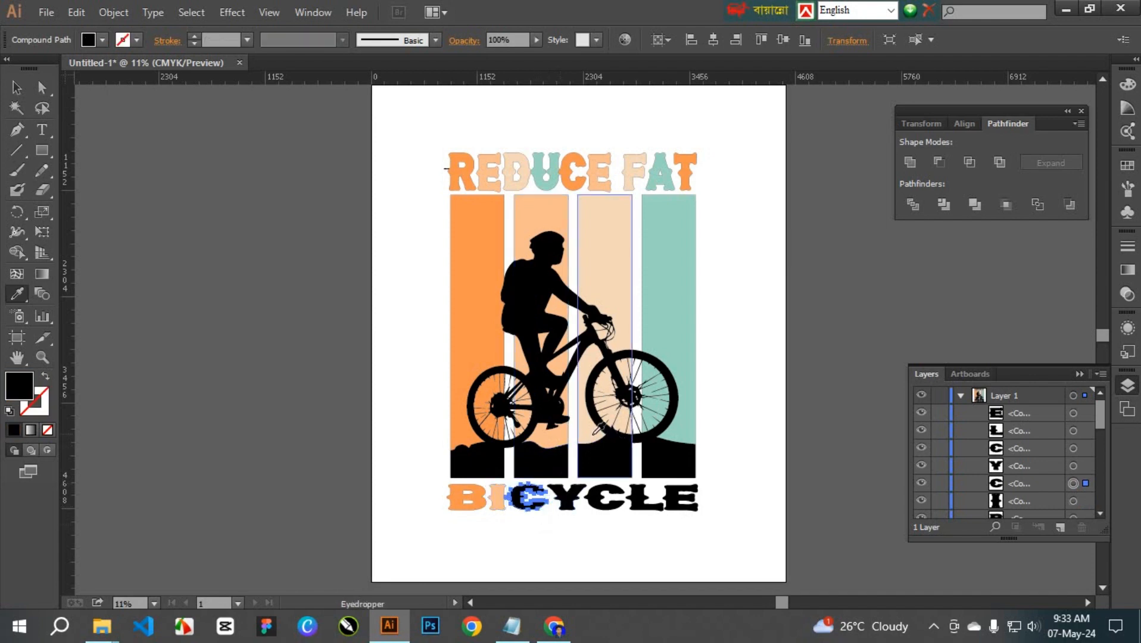
pyautogui.click(591, 439)
pyautogui.keyDown('ctrl'); pyautogui.click(571, 500); pyautogui.keyUp('ctrl')
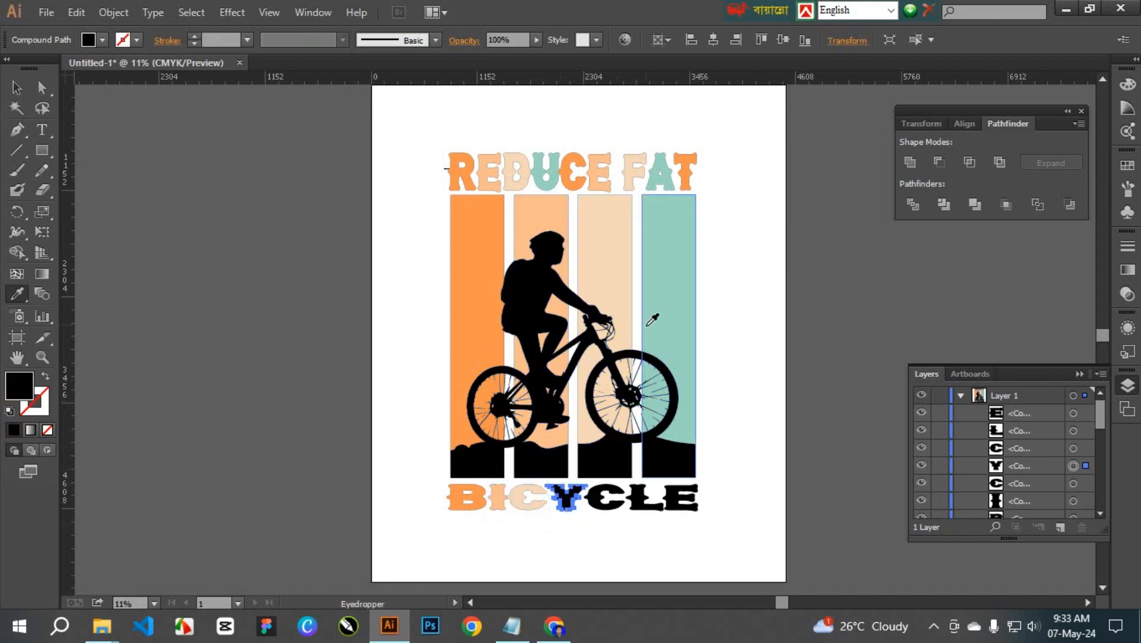
pyautogui.click(665, 325)
# Colour BICYCLE's second C orange, L cream and E mint by sampling the matching stripes, and deselect the lettering.
pyautogui.keyDown('ctrl'); pyautogui.click(619, 512); pyautogui.keyUp('ctrl')
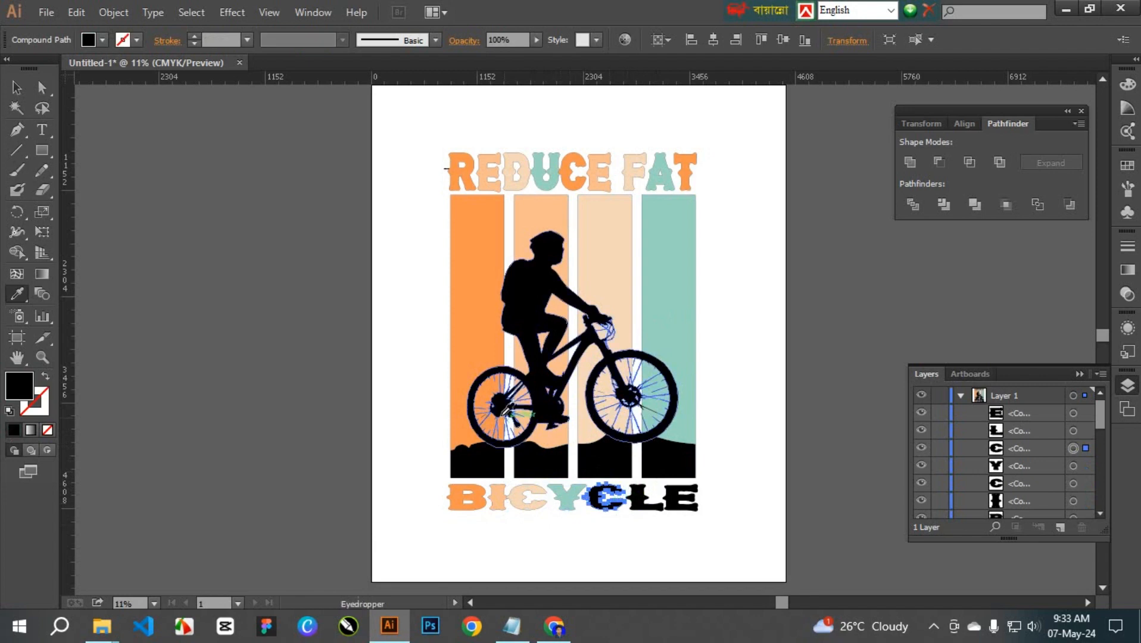
pyautogui.click(466, 354)
pyautogui.keyDown('ctrl'); pyautogui.click(643, 505); pyautogui.keyUp('ctrl')
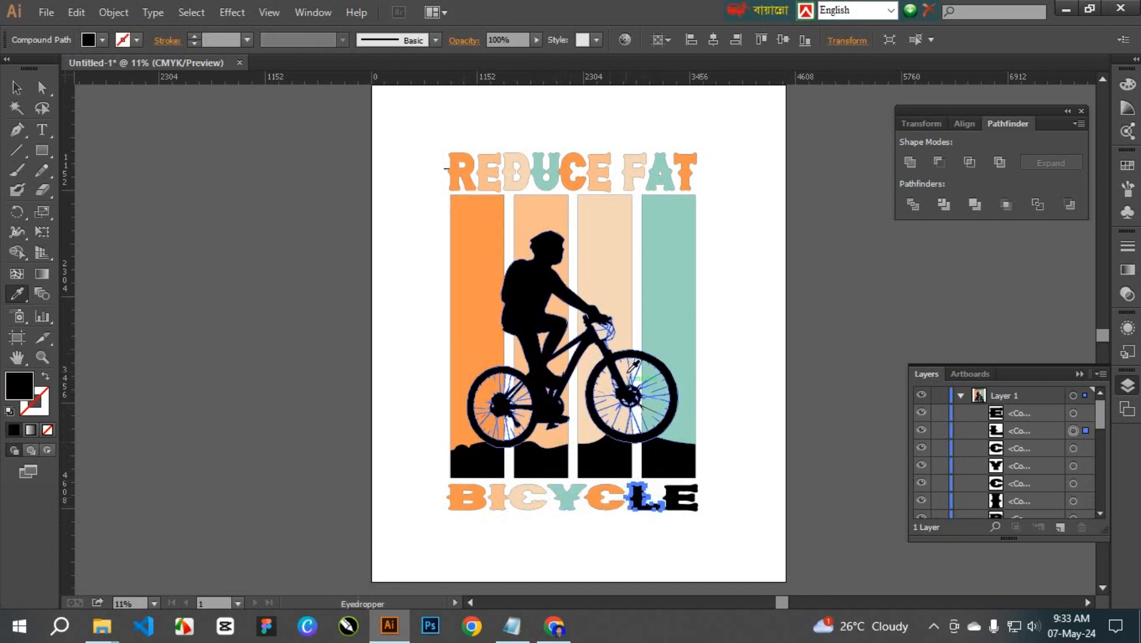
pyautogui.click(608, 288)
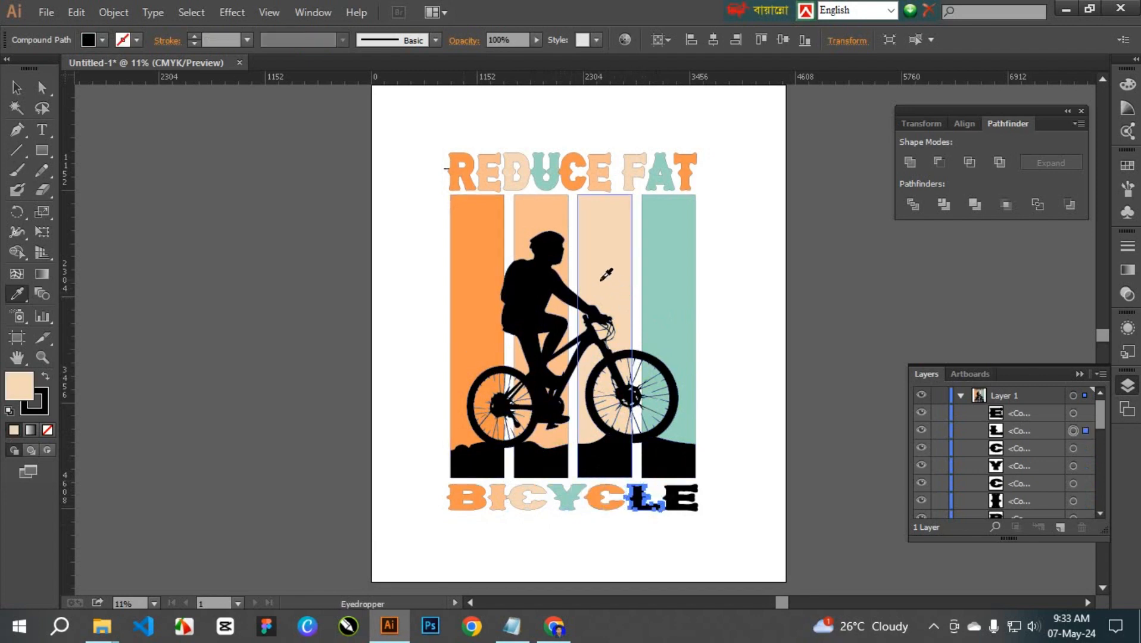
pyautogui.keyDown('ctrl'); pyautogui.click(685, 507); pyautogui.keyUp('ctrl')
pyautogui.click(668, 286)
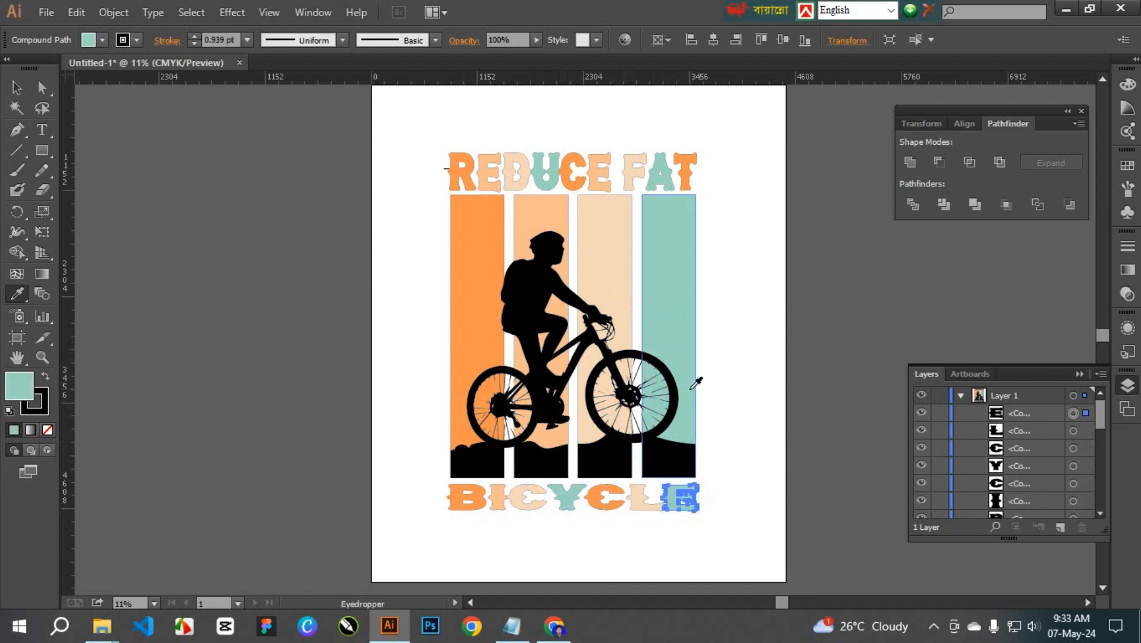
pyautogui.keyDown('ctrl'); pyautogui.click(723, 392); pyautogui.keyUp('ctrl')
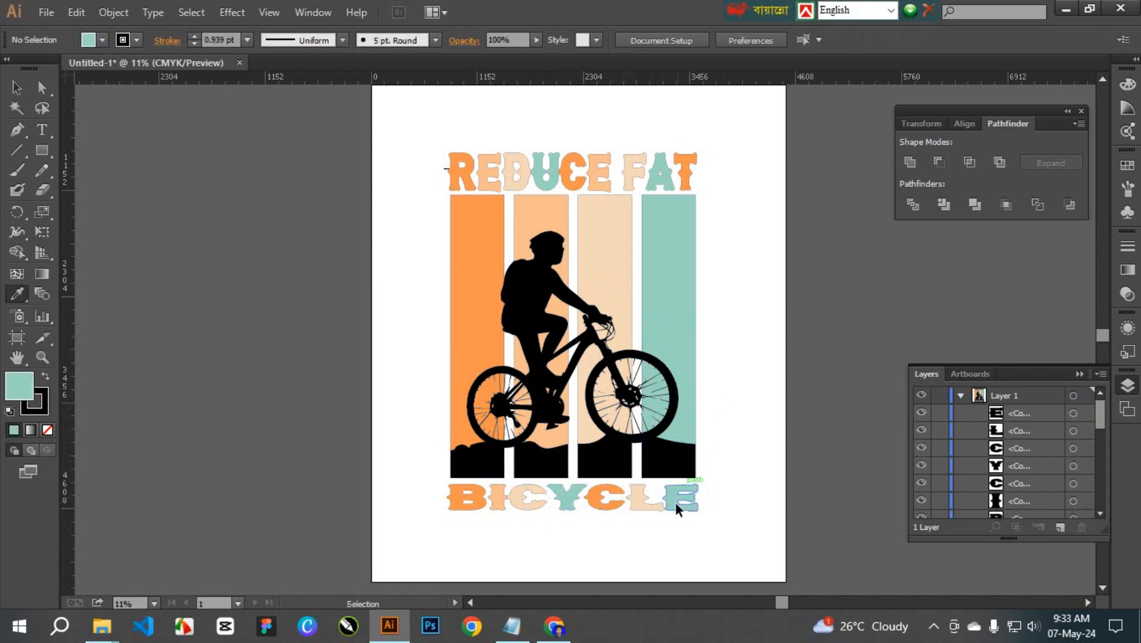
# Copy the word SHIPMENT from the Notepad design notes and paste it in Illustrator as new text below BICYCLE.
pyautogui.click(511, 625)
pyautogui.moveTo(273, 152); pyautogui.dragTo(334, 152)
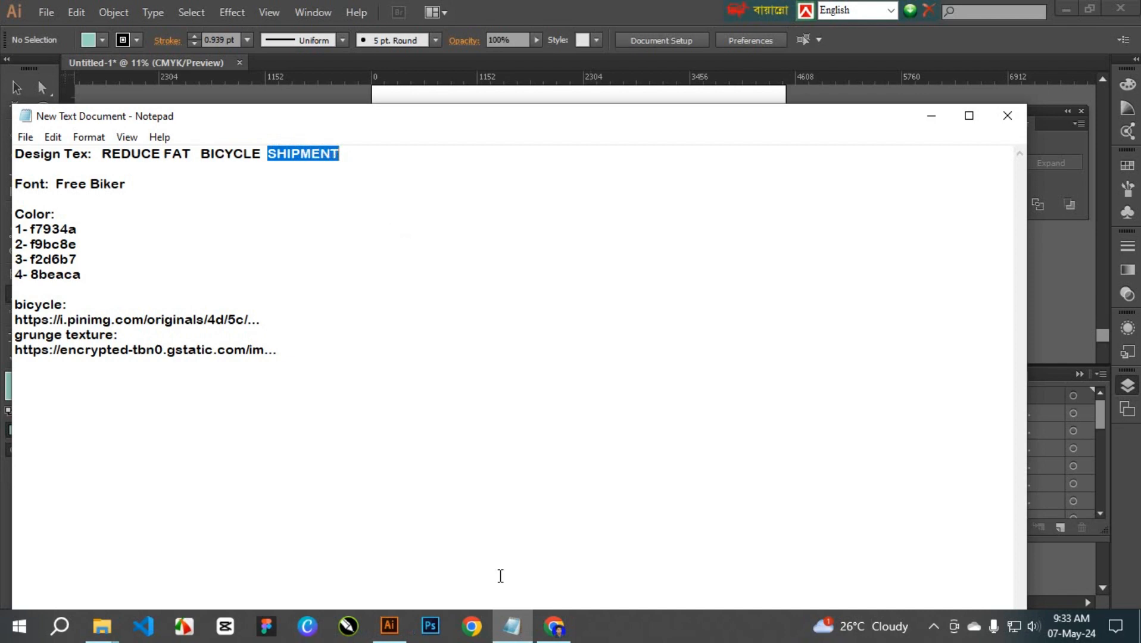
pyautogui.click(390, 626)
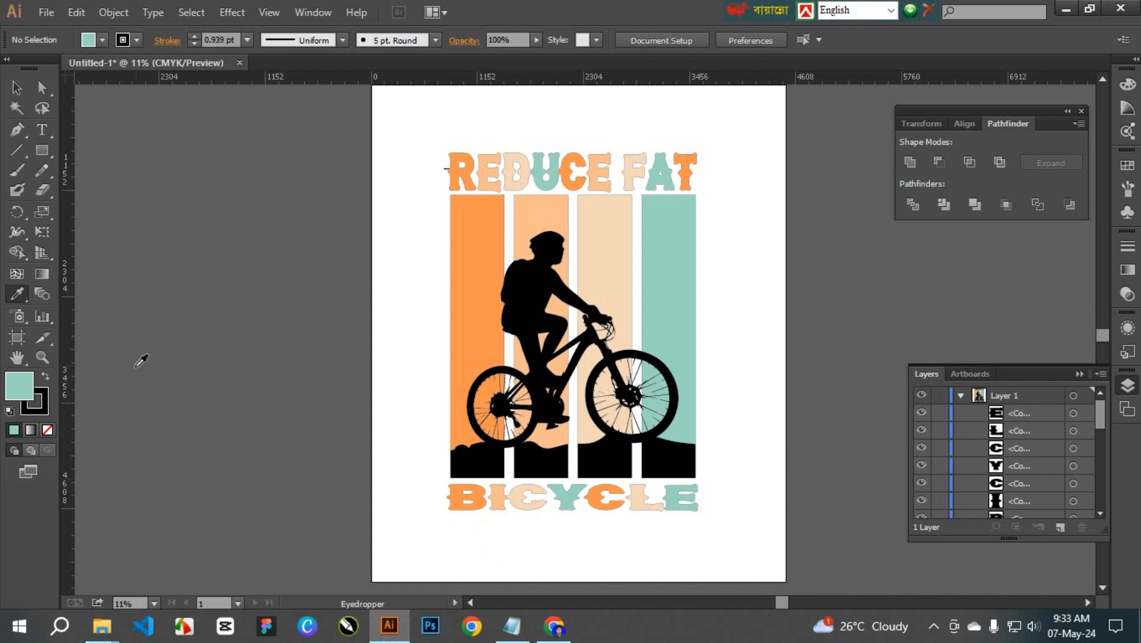
pyautogui.click(41, 129)
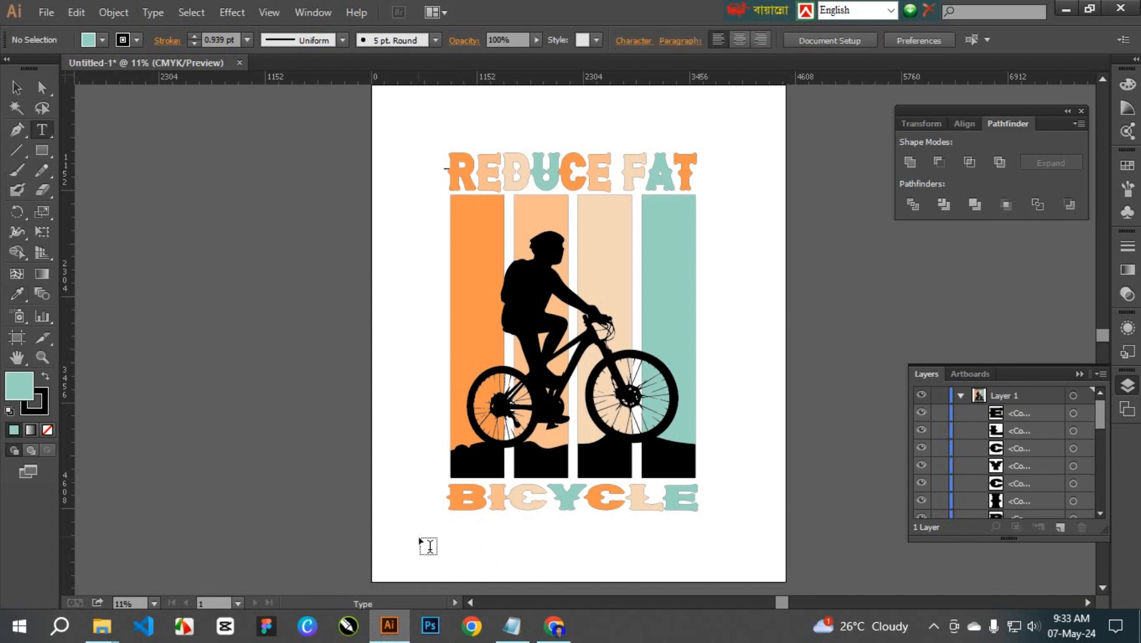
pyautogui.click(453, 522)
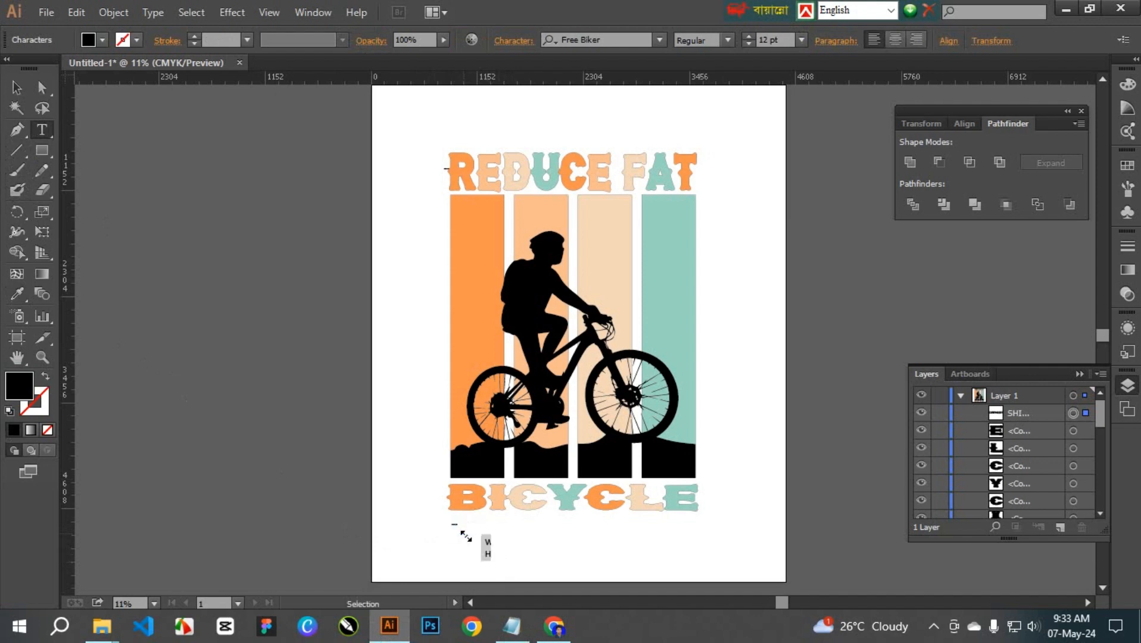
# Enlarge the SHIPMENT text to about 262 pt, stretched to roughly the width of BICYCLE, and move it directly beneath that word.
pyautogui.moveTo(479, 537); pyautogui.dragTo(731, 576)
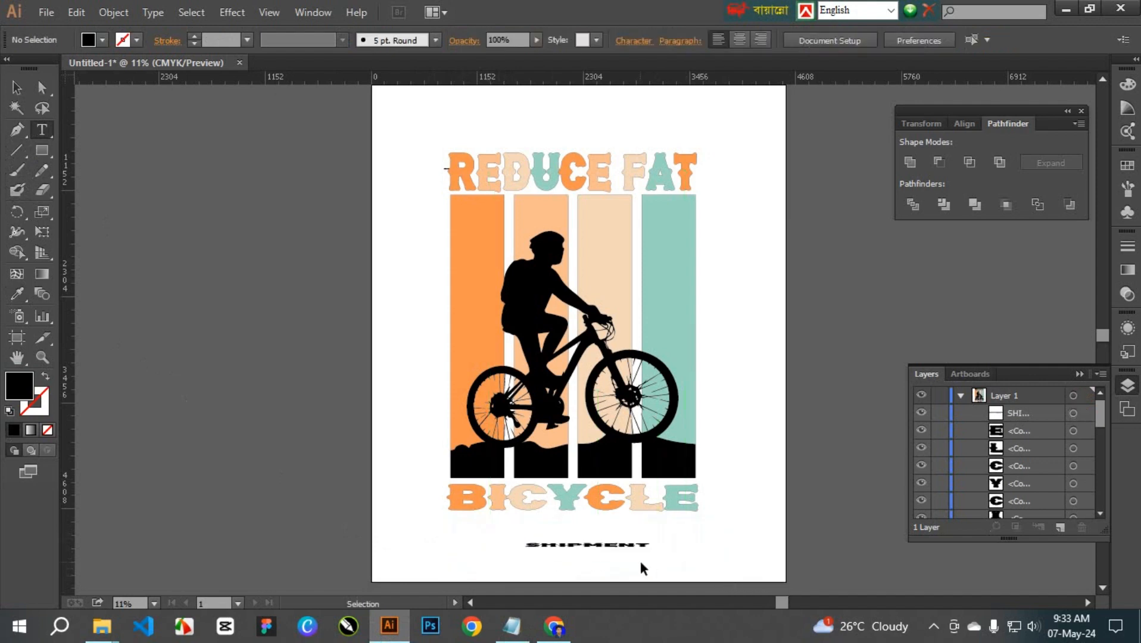
pyautogui.scroll(-2, 640, 562)
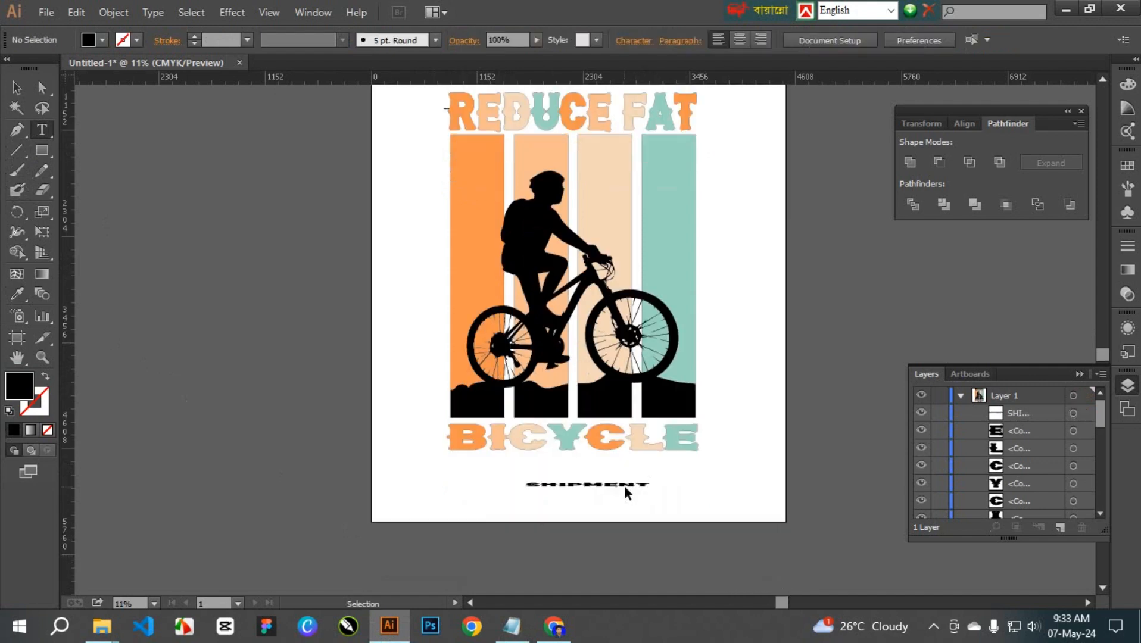
pyautogui.moveTo(622, 487); pyautogui.dragTo(707, 537)
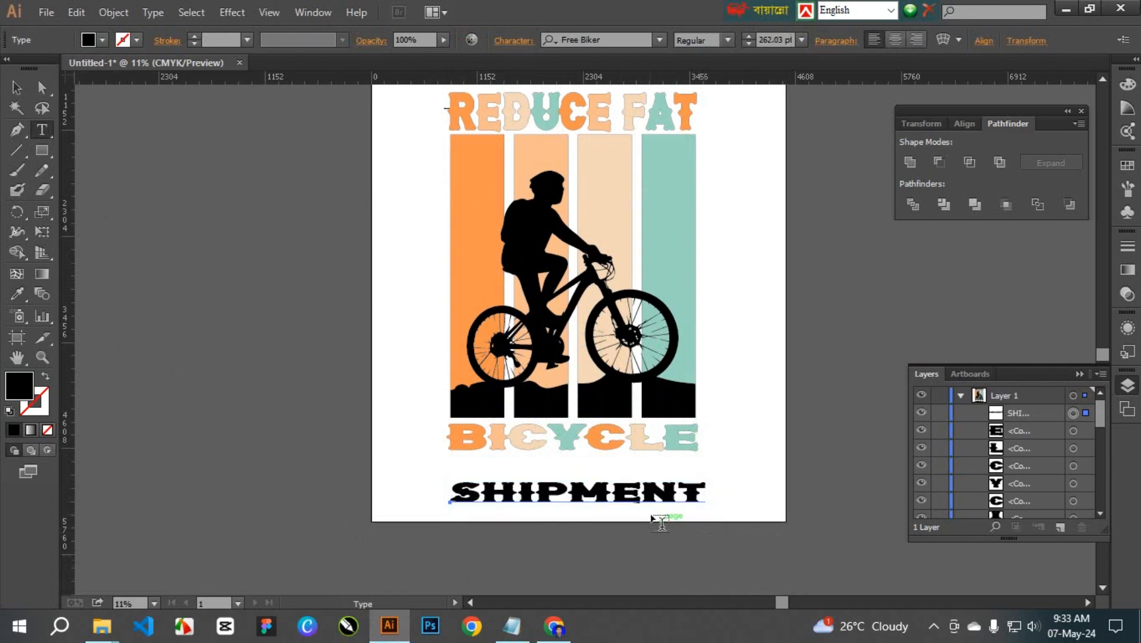
pyautogui.moveTo(590, 494); pyautogui.dragTo(586, 469)
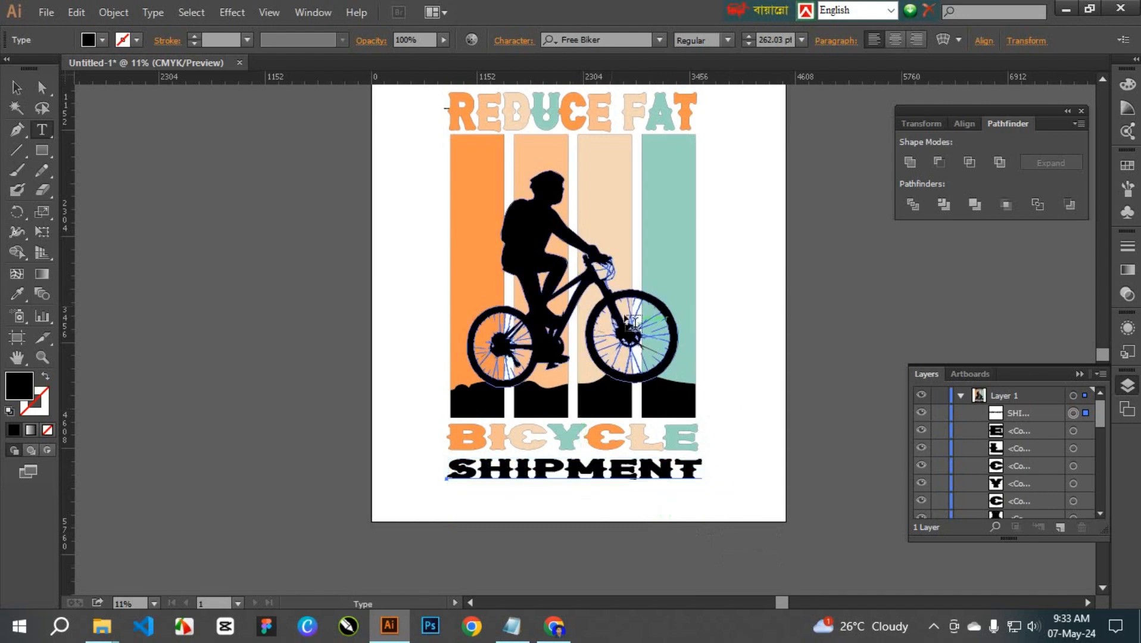
# Convert the SHIPMENT text to outlines and ungroup it into separate letter shapes.
pyautogui.click(479, 469)
pyautogui.press('Escape')
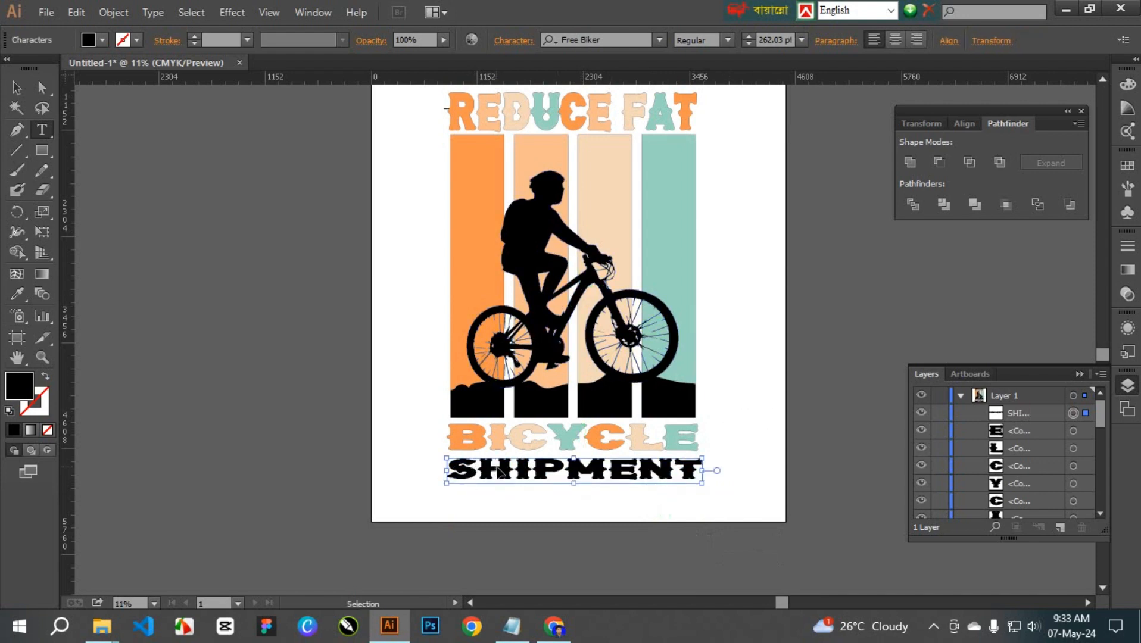
pyautogui.rightClick(496, 474)
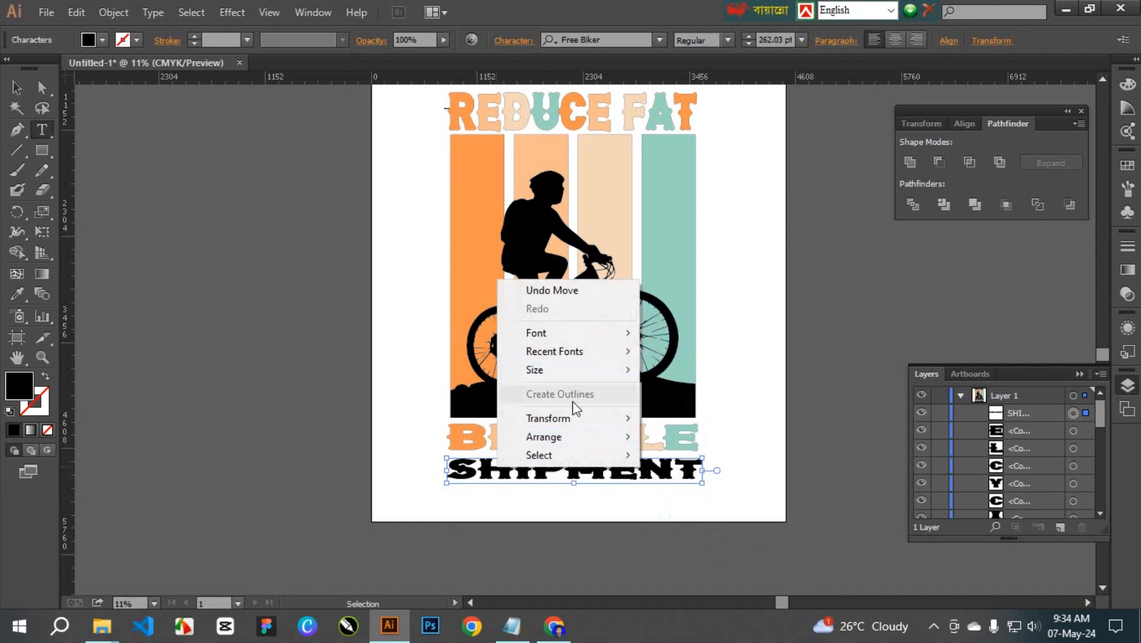
pyautogui.rightClick(691, 473)
pyautogui.rightClick(687, 475)
pyautogui.click(731, 396)
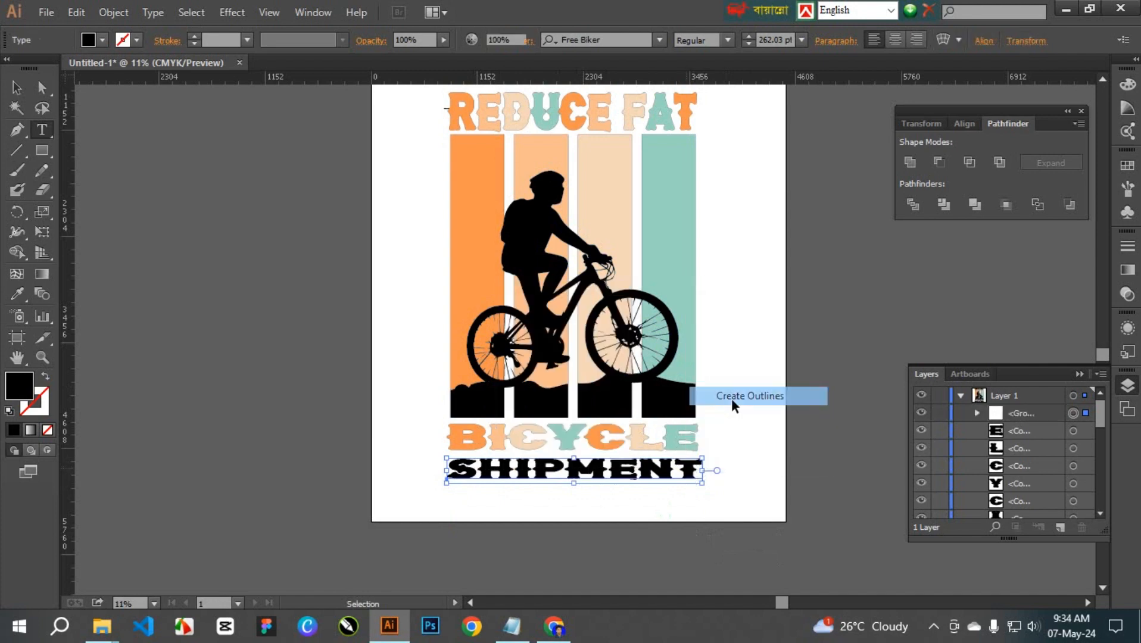
pyautogui.rightClick(685, 475)
pyautogui.click(731, 397)
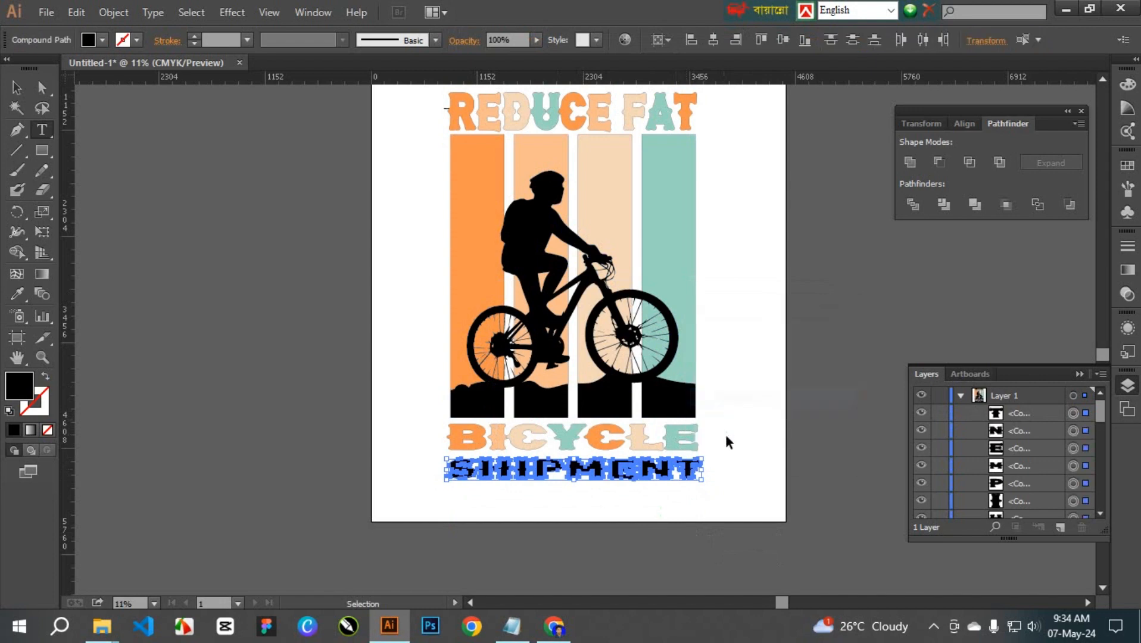
pyautogui.click(504, 486)
# Colour the SHIPMENT letters S, H, I and P with the orange, peach, cream and mint stripe colours using the Eyedropper.
pyautogui.click(18, 294)
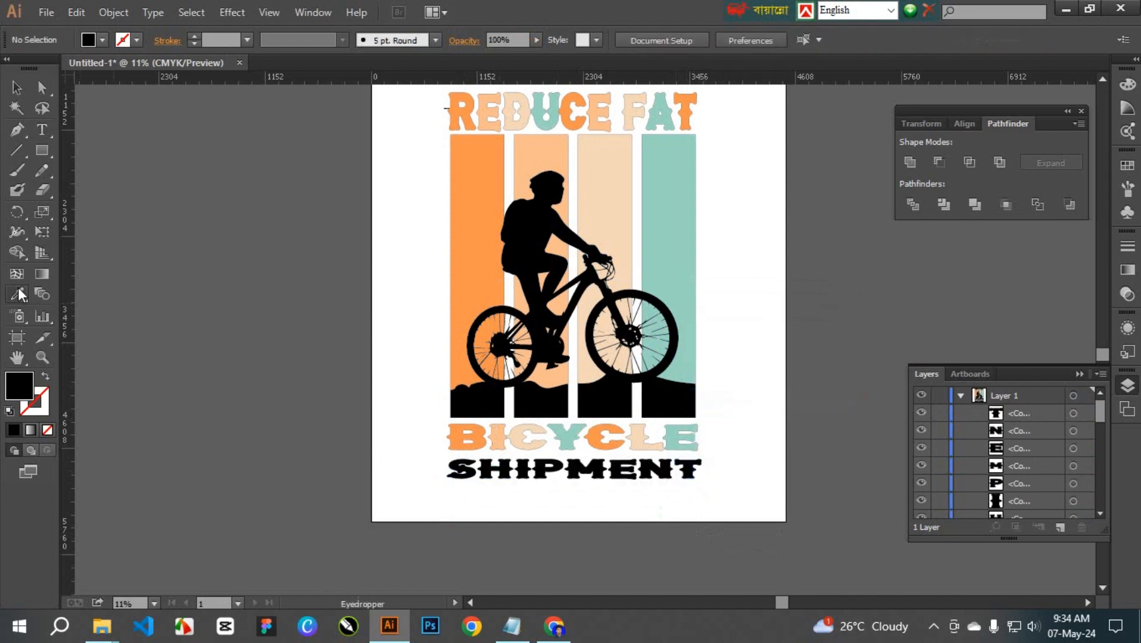
pyautogui.click(462, 468)
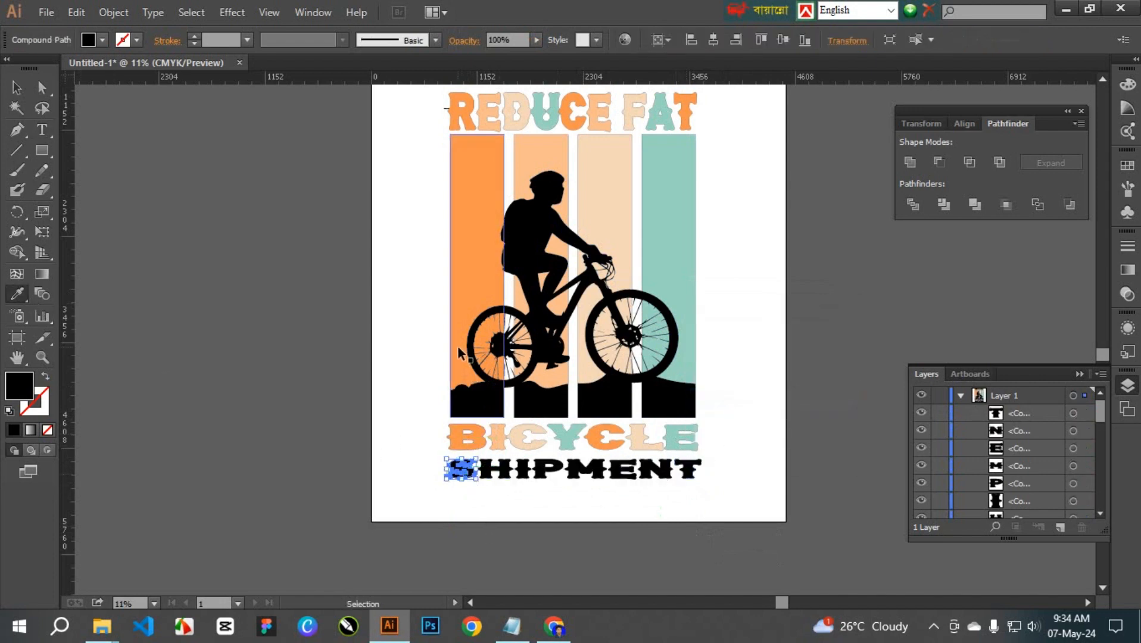
pyautogui.click(463, 361)
pyautogui.keyDown('ctrl'); pyautogui.click(509, 476); pyautogui.keyUp('ctrl')
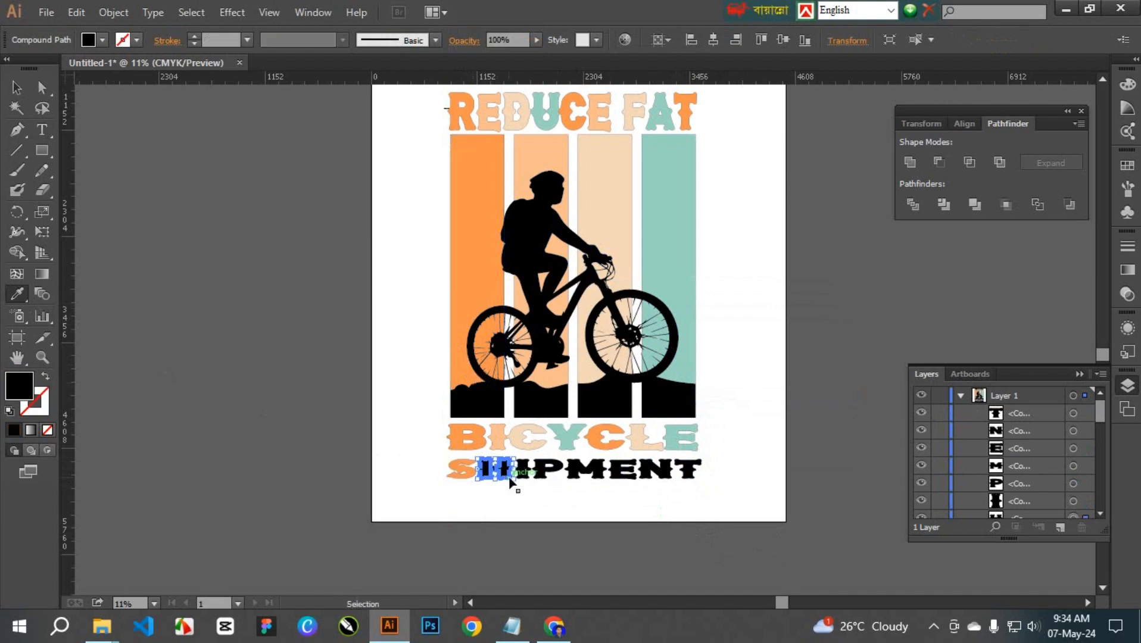
pyautogui.click(554, 372)
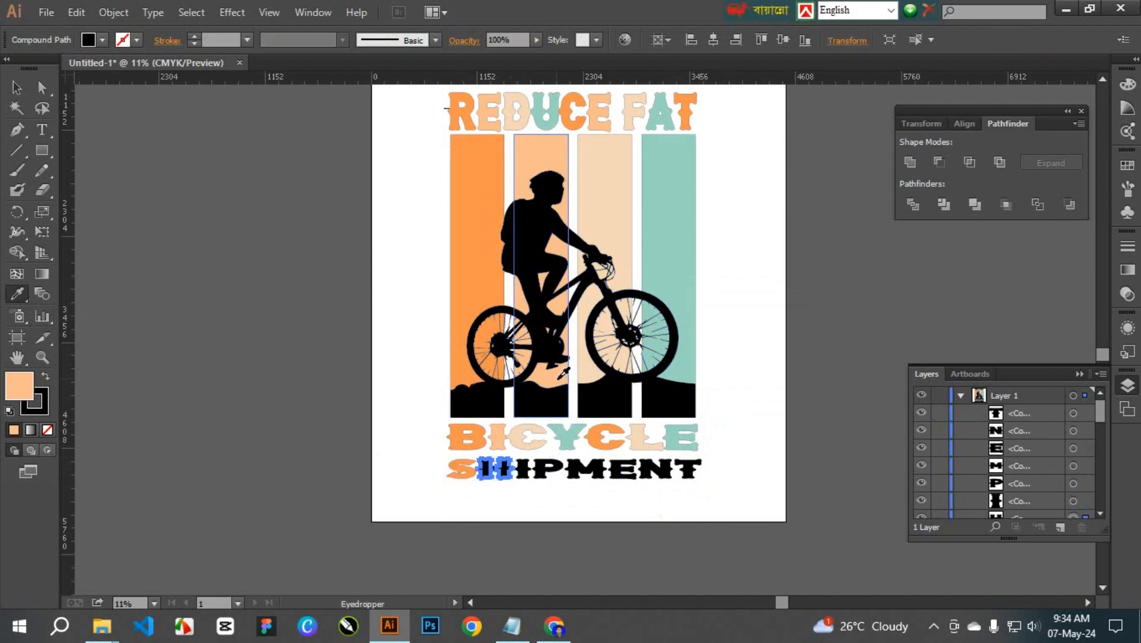
pyautogui.keyDown('ctrl'); pyautogui.click(525, 471); pyautogui.keyUp('ctrl')
pyautogui.click(615, 286)
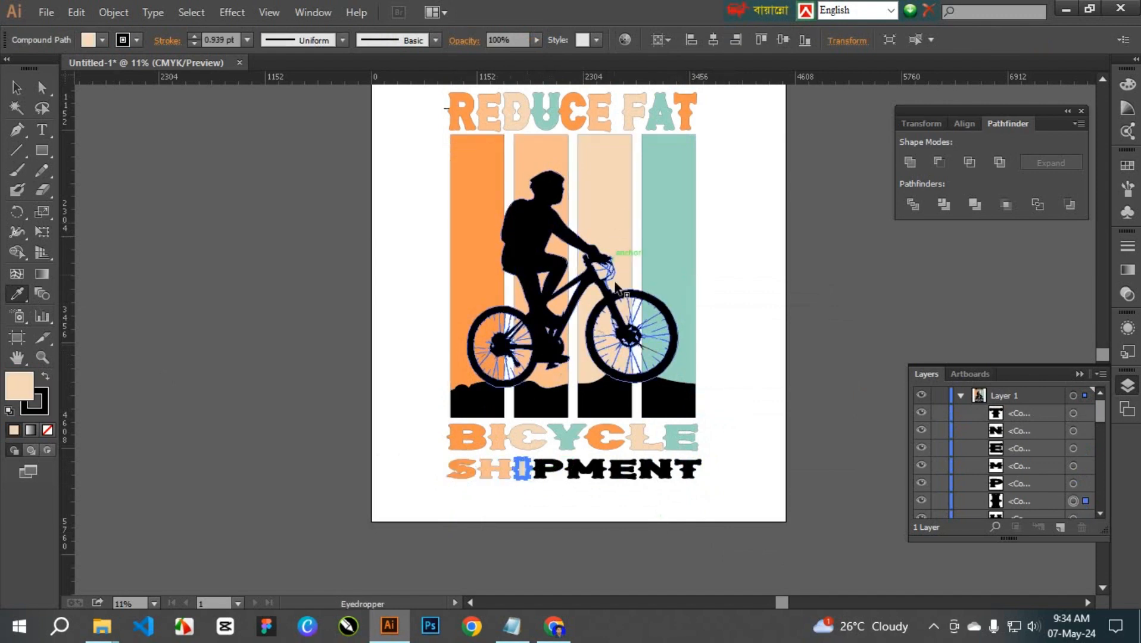
pyautogui.keyDown('ctrl'); pyautogui.click(545, 469); pyautogui.keyUp('ctrl')
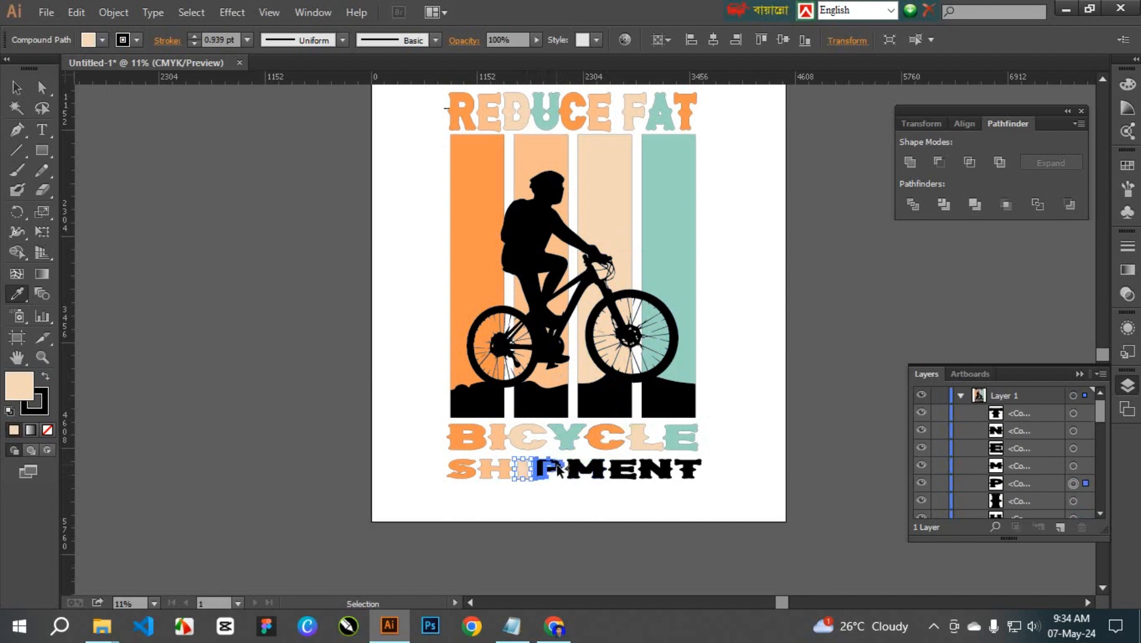
pyautogui.click(660, 240)
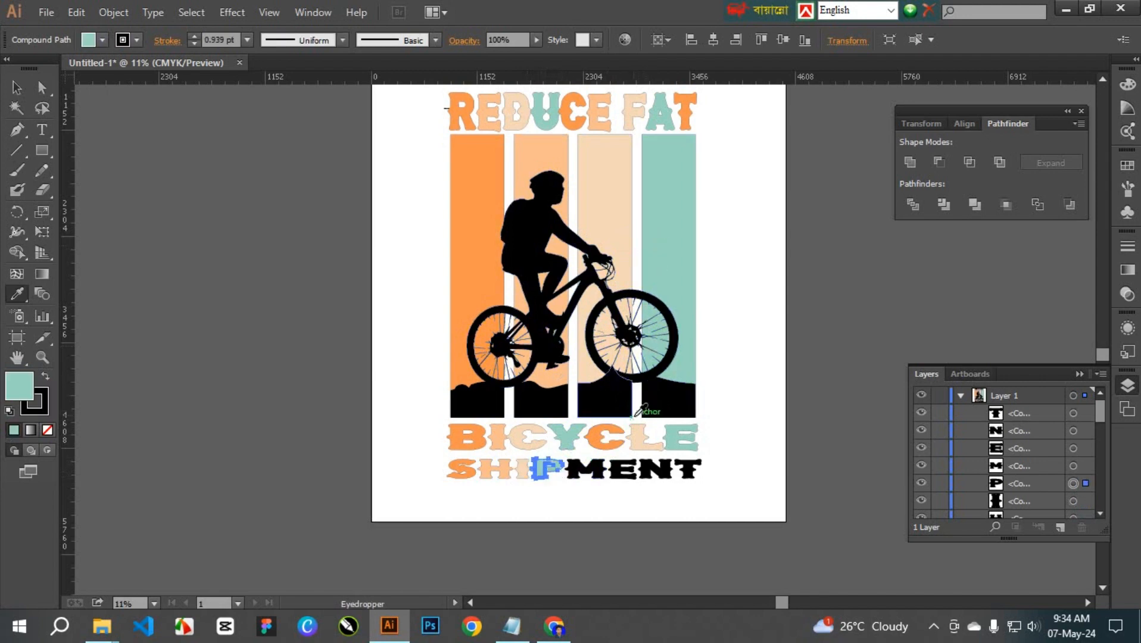
# Colour the SHIPMENT letters M orange, E peach, N cream and T mint by sampling the stripes, and deselect the lettering.
pyautogui.keyDown('ctrl'); pyautogui.click(586, 469); pyautogui.keyUp('ctrl')
pyautogui.click(475, 187)
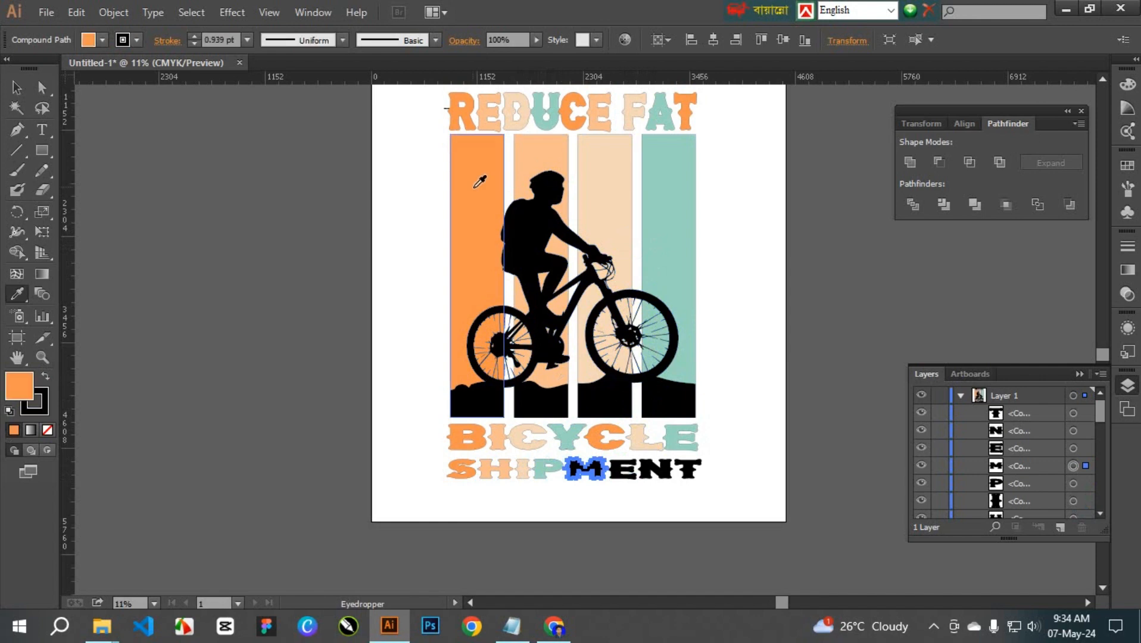
pyautogui.keyDown('ctrl'); pyautogui.click(622, 472); pyautogui.keyUp('ctrl')
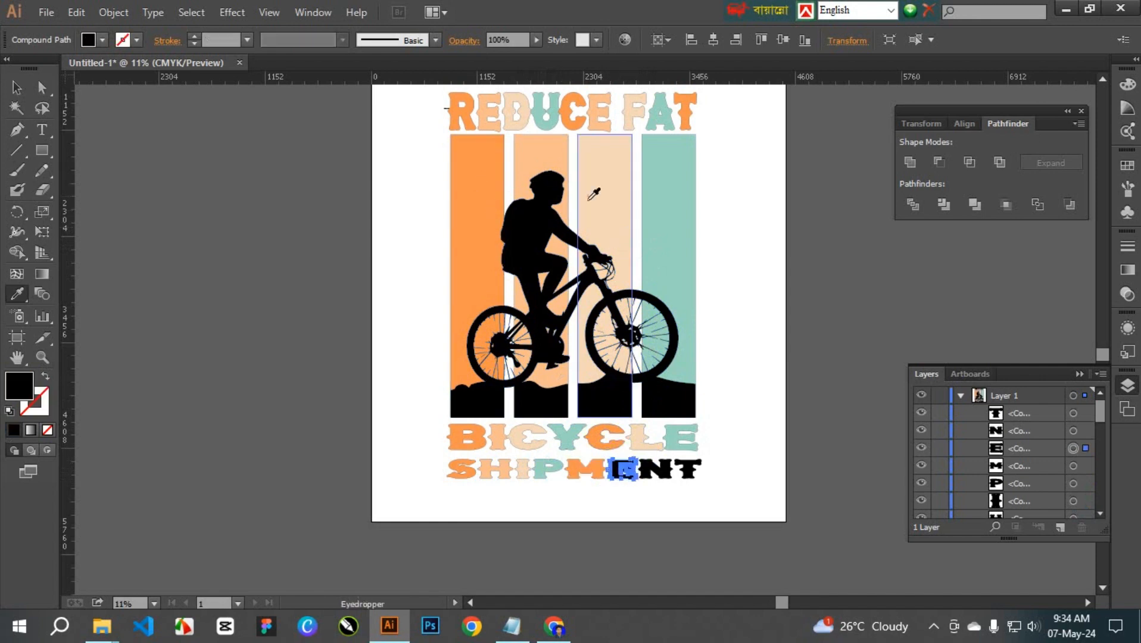
pyautogui.click(559, 156)
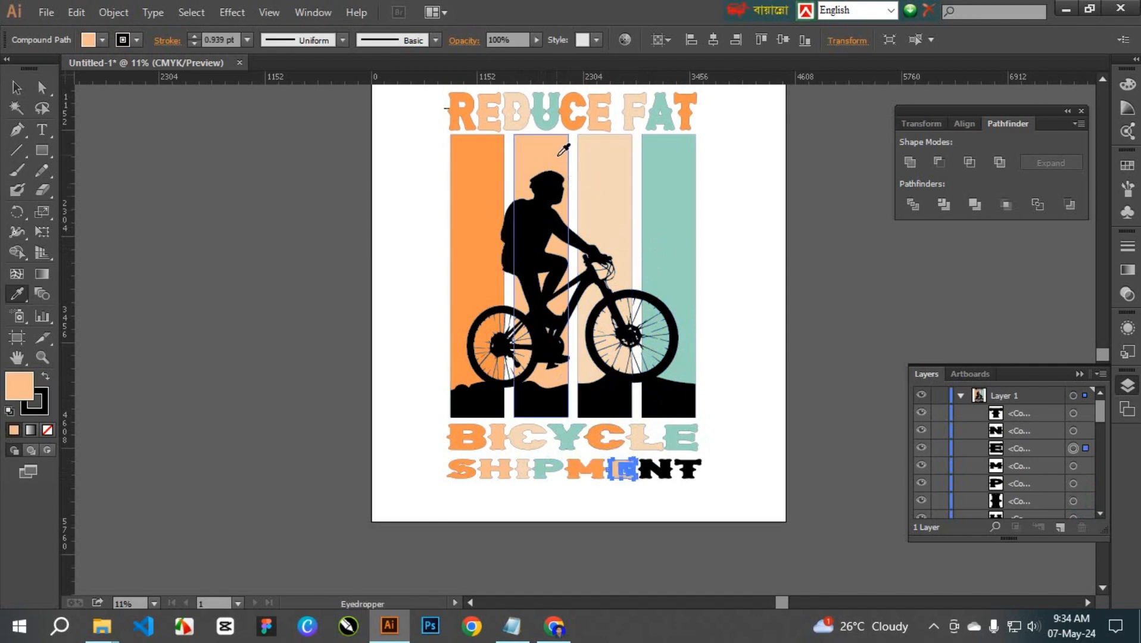
pyautogui.keyDown('ctrl'); pyautogui.click(663, 474); pyautogui.keyUp('ctrl')
pyautogui.click(608, 206)
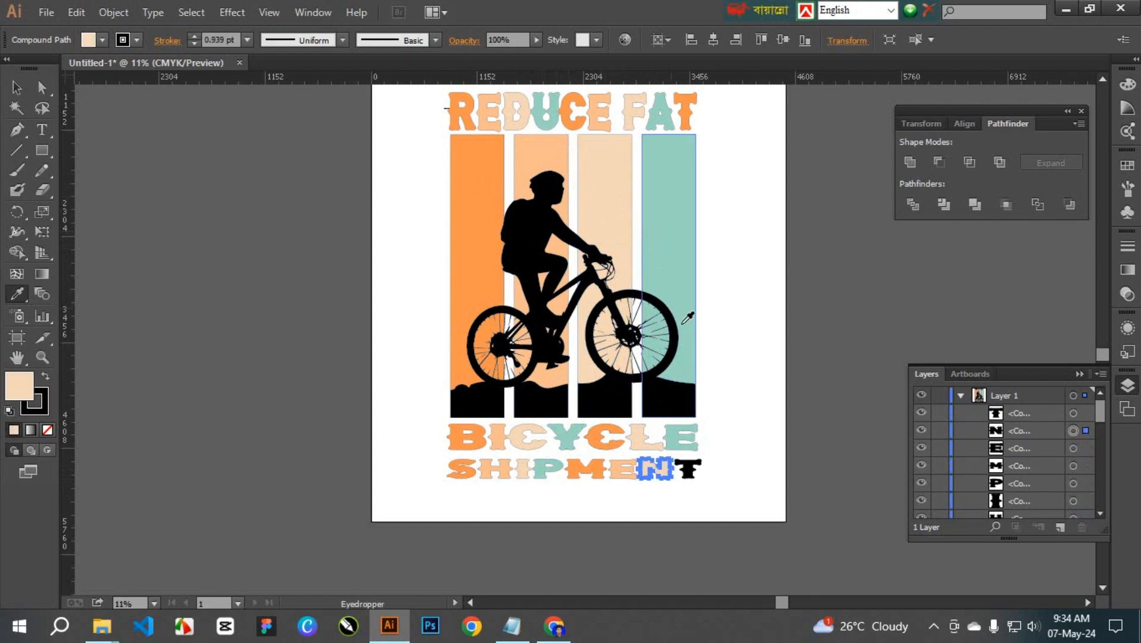
pyautogui.keyDown('ctrl'); pyautogui.click(691, 472); pyautogui.keyUp('ctrl')
pyautogui.click(677, 248)
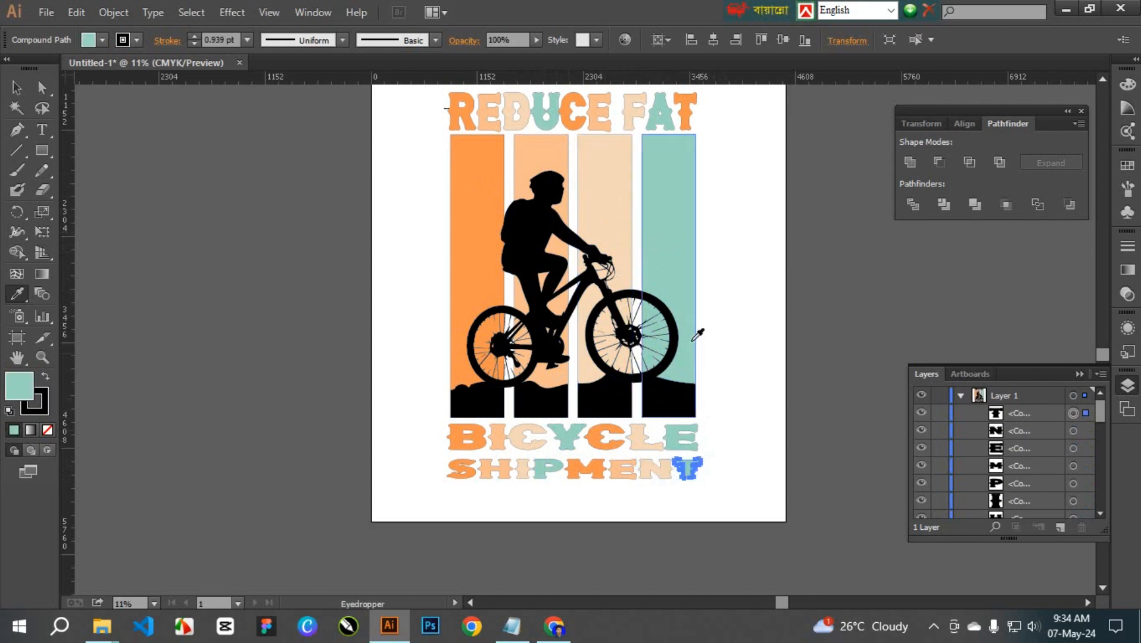
pyautogui.keyDown('ctrl'); pyautogui.click(742, 405); pyautogui.keyUp('ctrl')
# Select the complete design, including all lettering, the stripes, the cyclist and the black ground.
pyautogui.scroll(2, 566, 357)
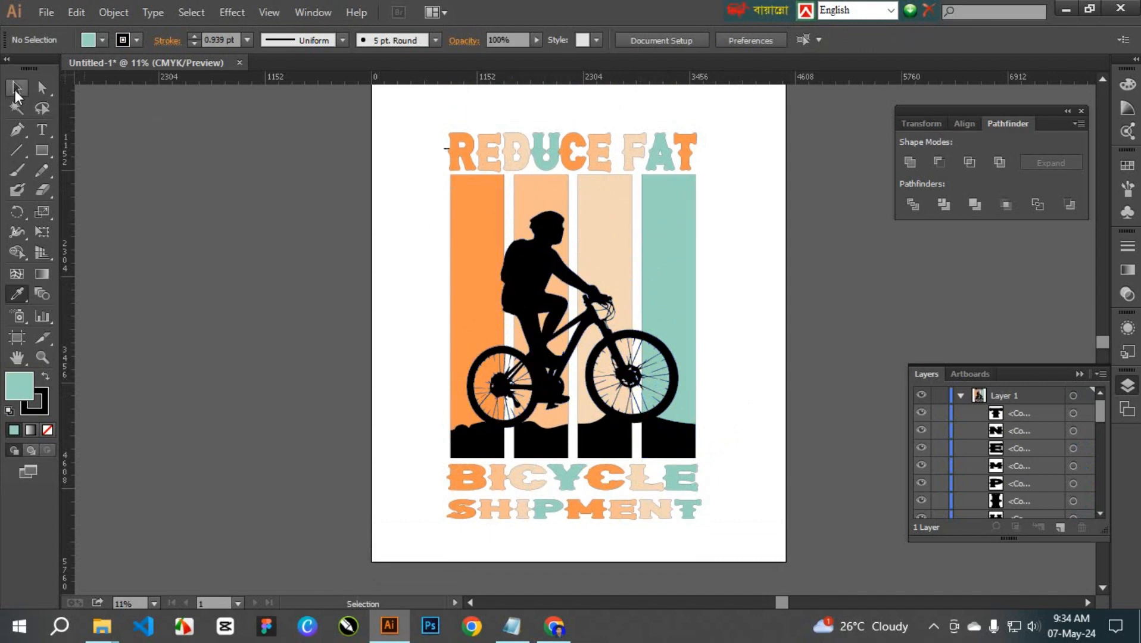
pyautogui.click(16, 89)
pyautogui.moveTo(417, 130); pyautogui.dragTo(750, 518)
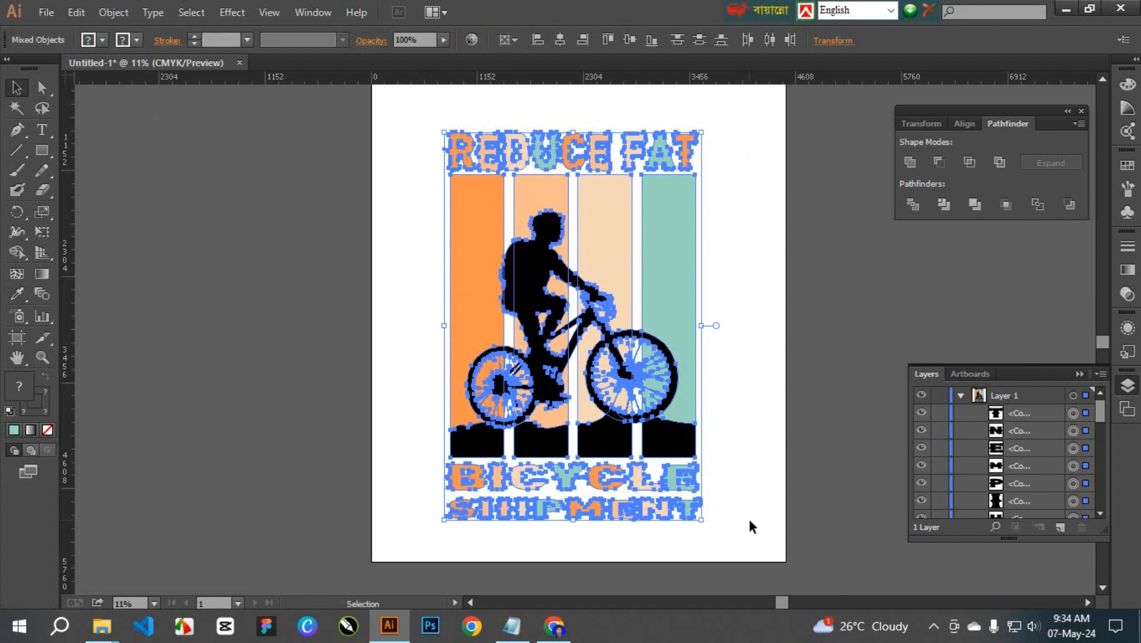